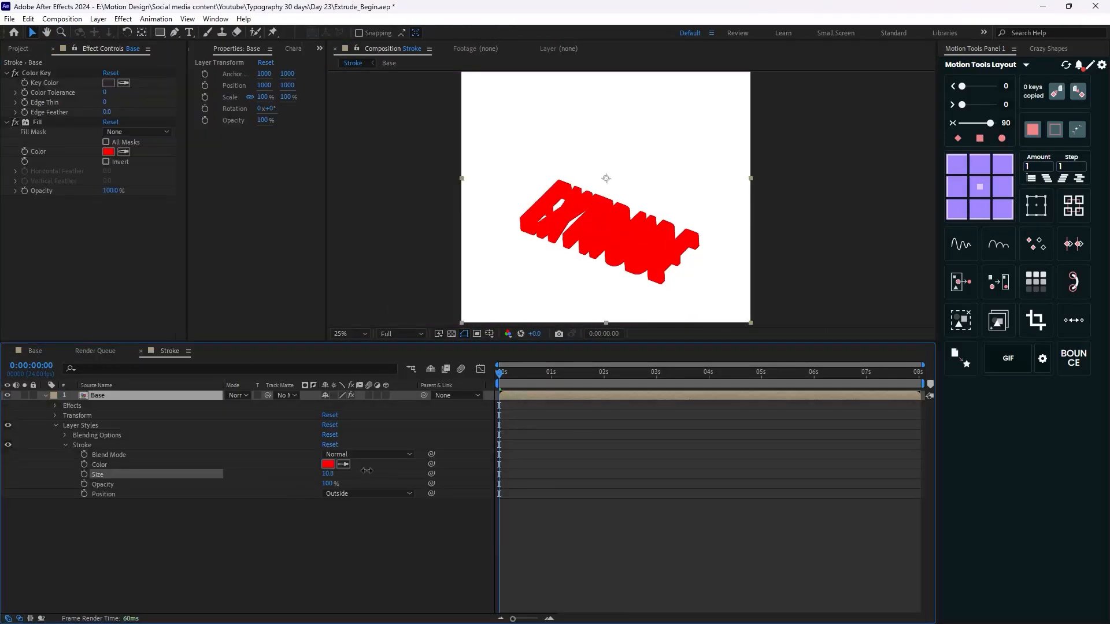
drag(367, 471, 328, 473)
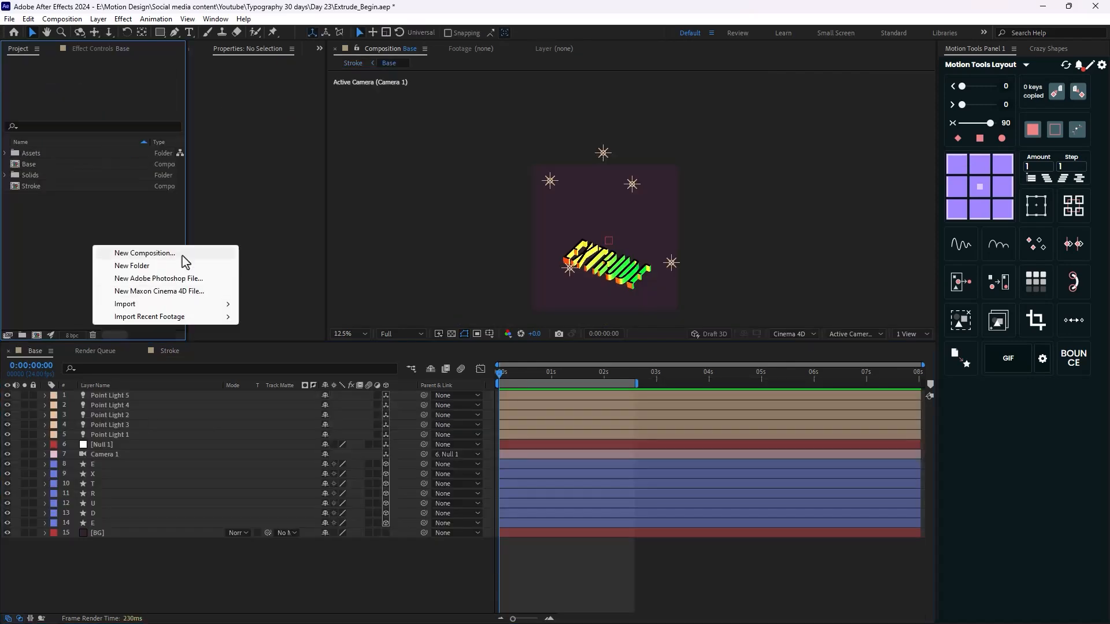
click(182, 256)
key(Return)
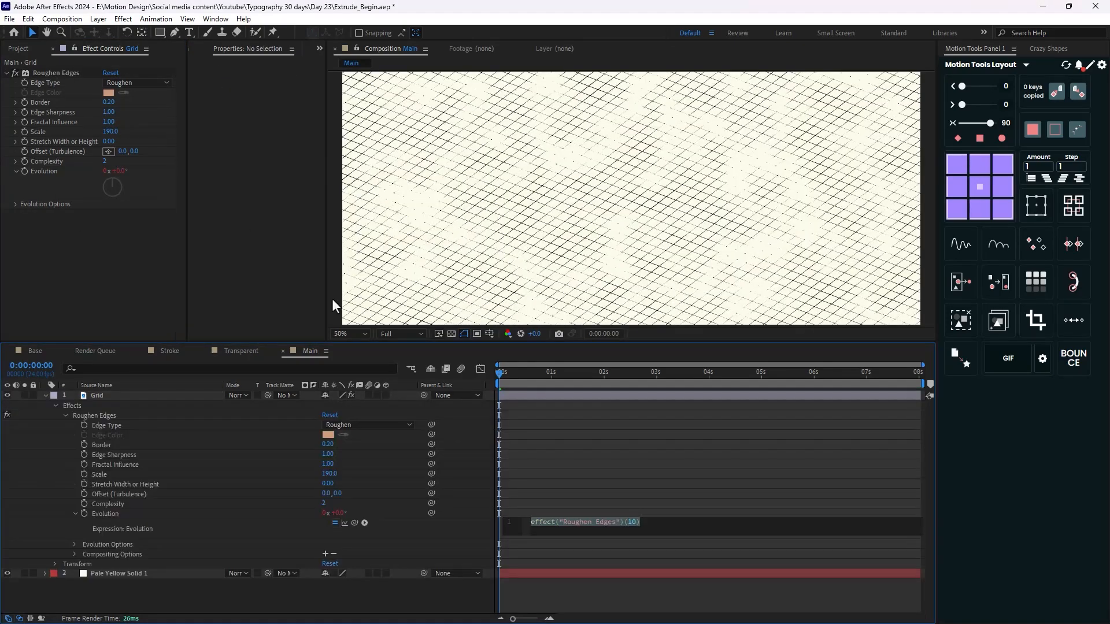
text(time*200)
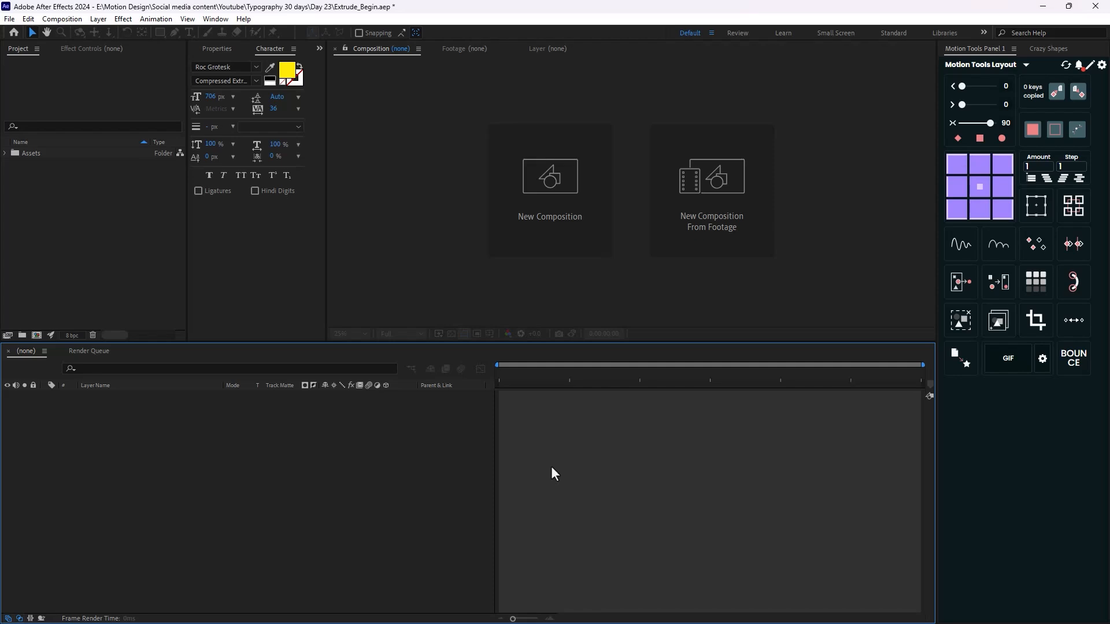
Create a new composition named Base with a size of 2000 x 2000 px
click(564, 213)
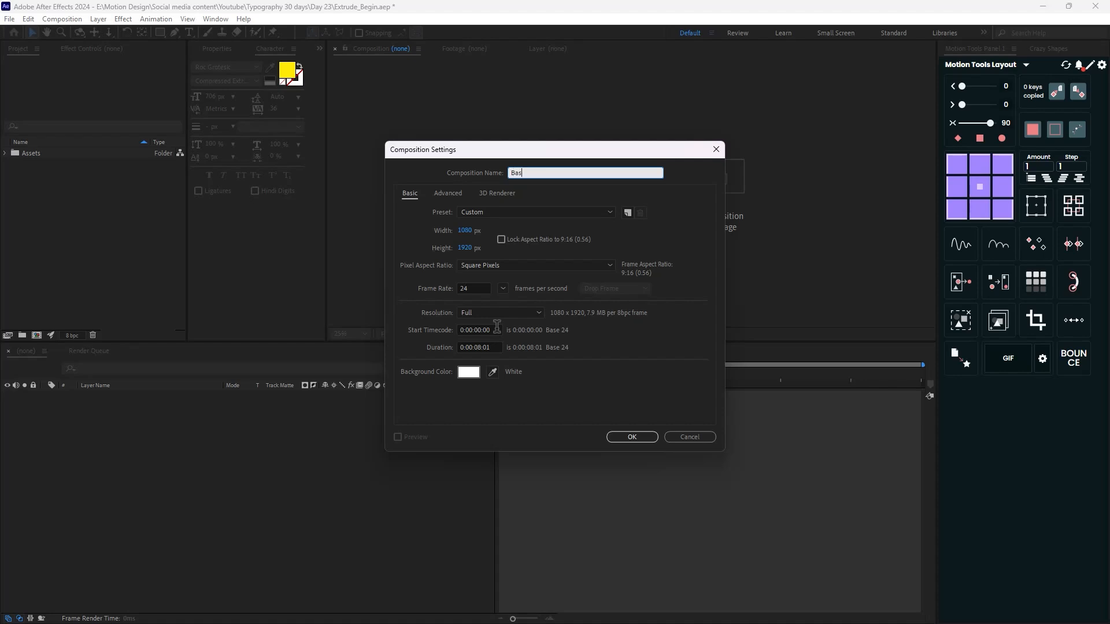
click(465, 231)
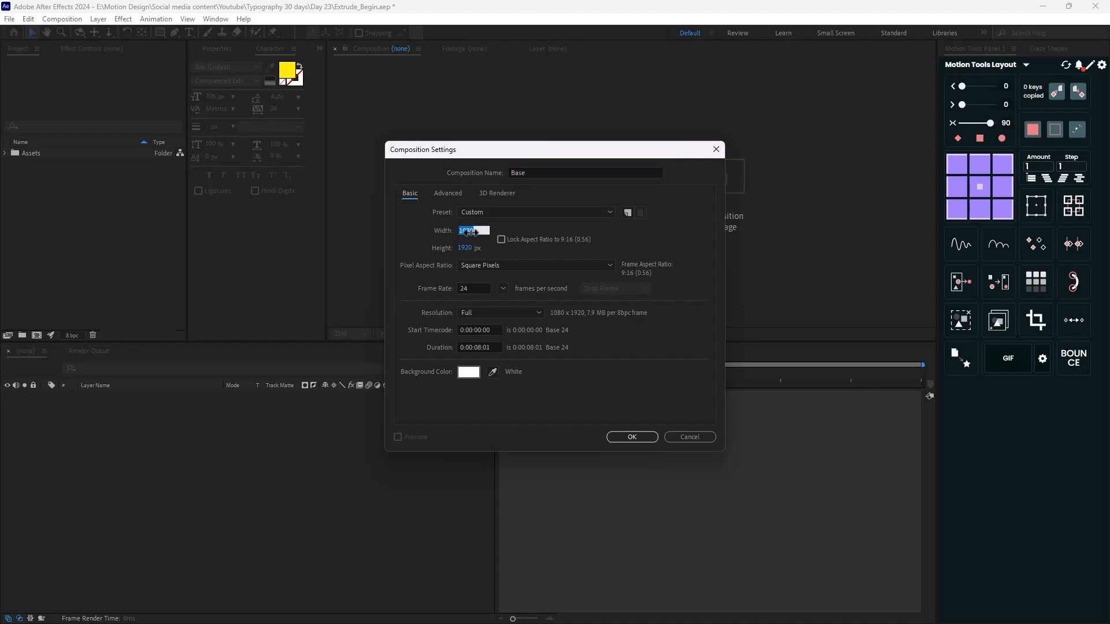
text(2000)
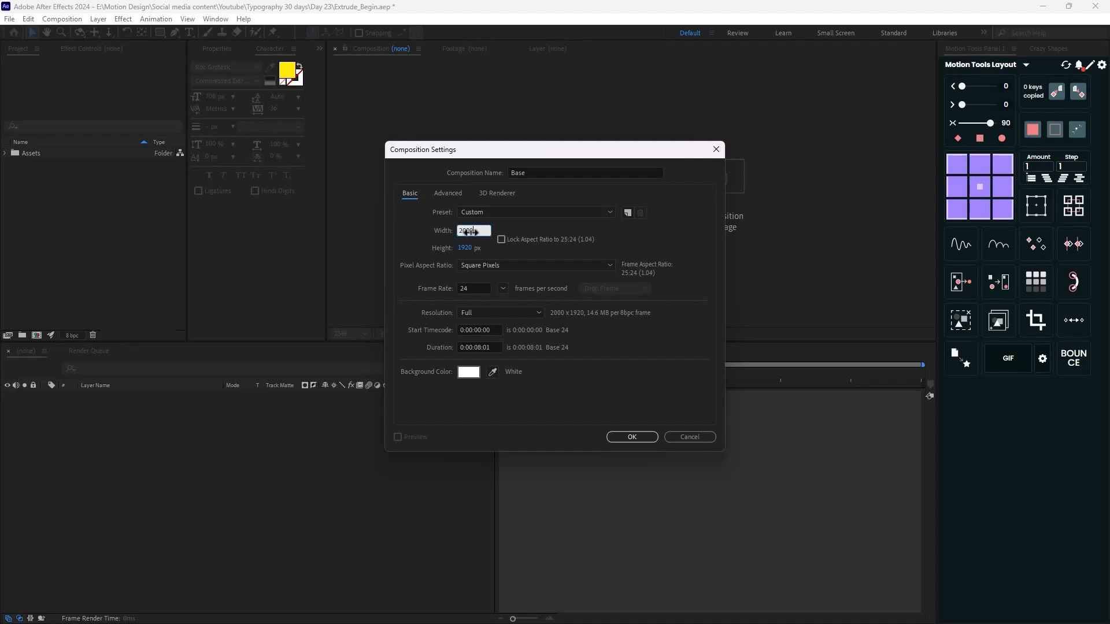
key(Tab)
text(2000)
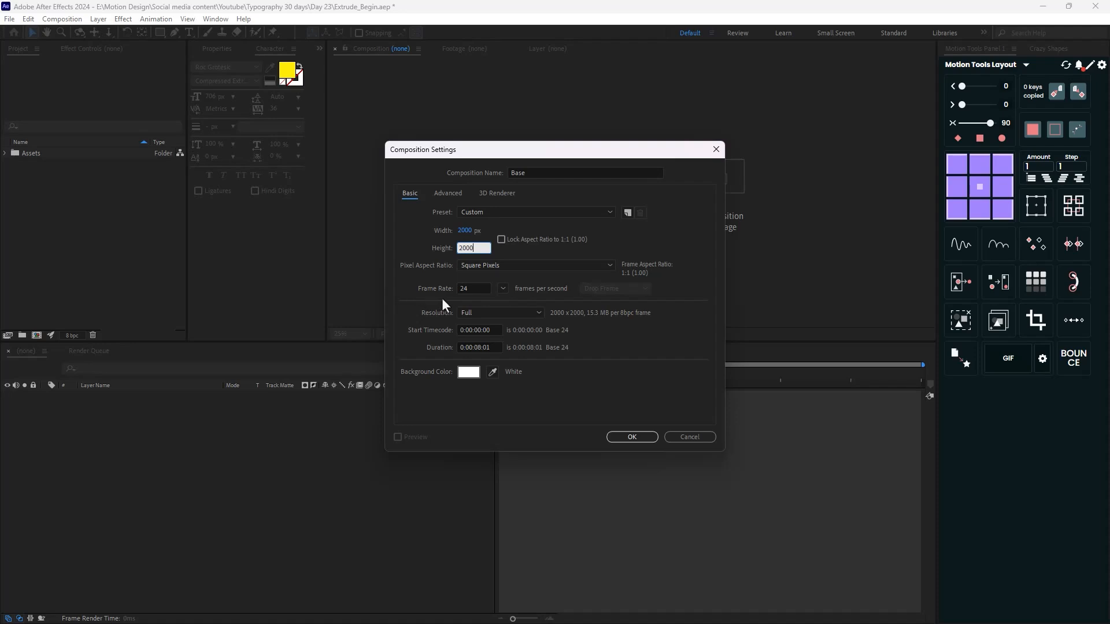
Choose Cinema 4D as the 3D renderer for the Base composition and accept the settings
click(503, 194)
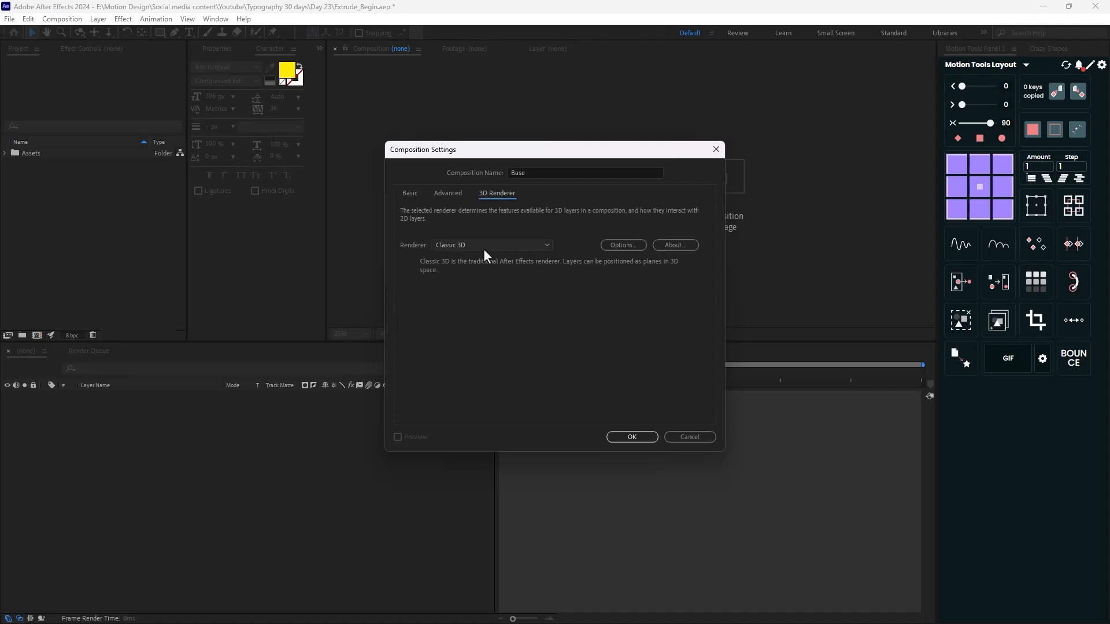
click(449, 247)
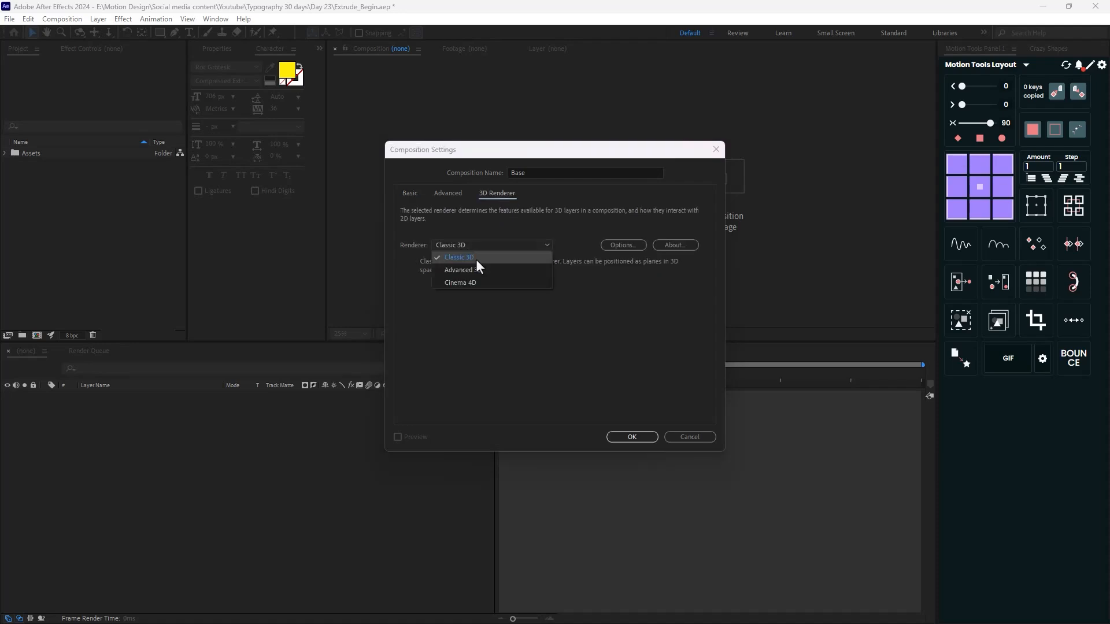
click(476, 282)
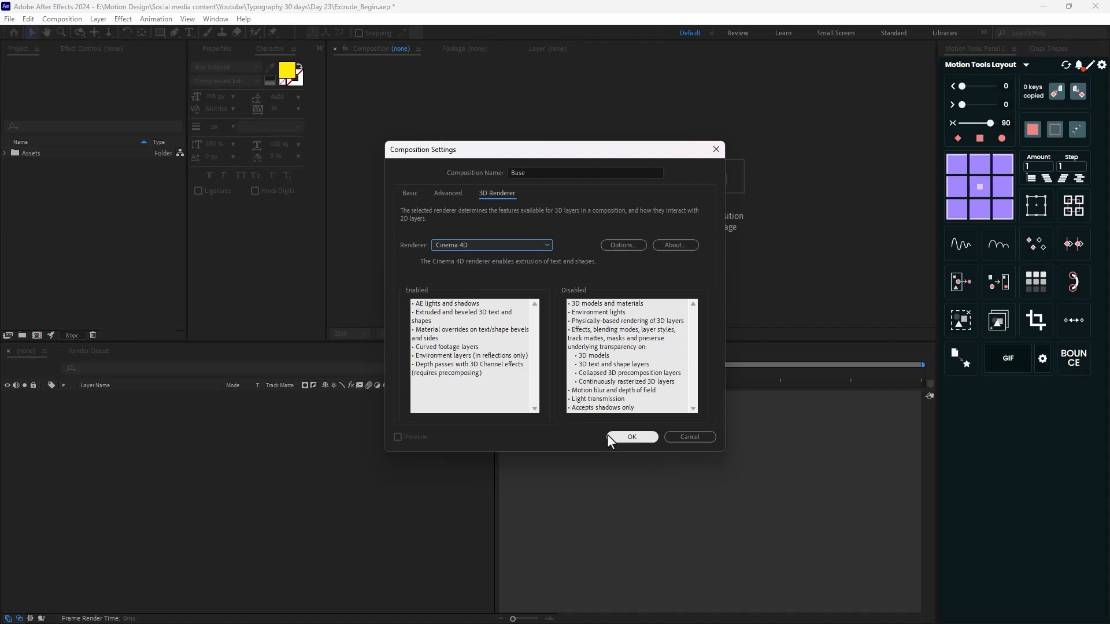
click(632, 437)
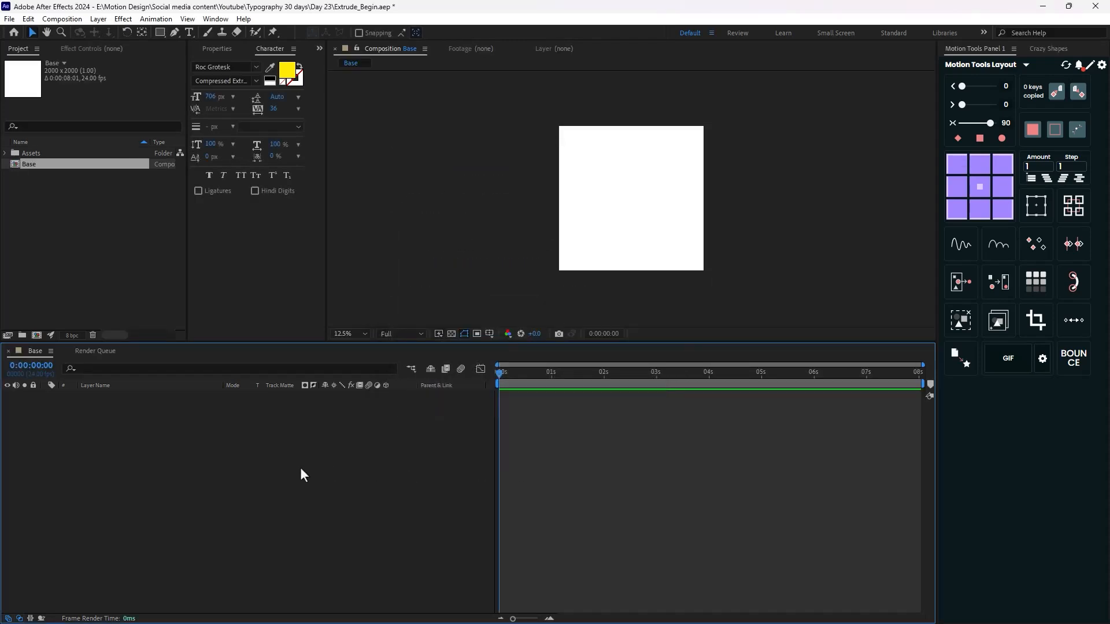
Add a dark purple solid named BG at the full 2000 x 2000 px composition size
key(period)
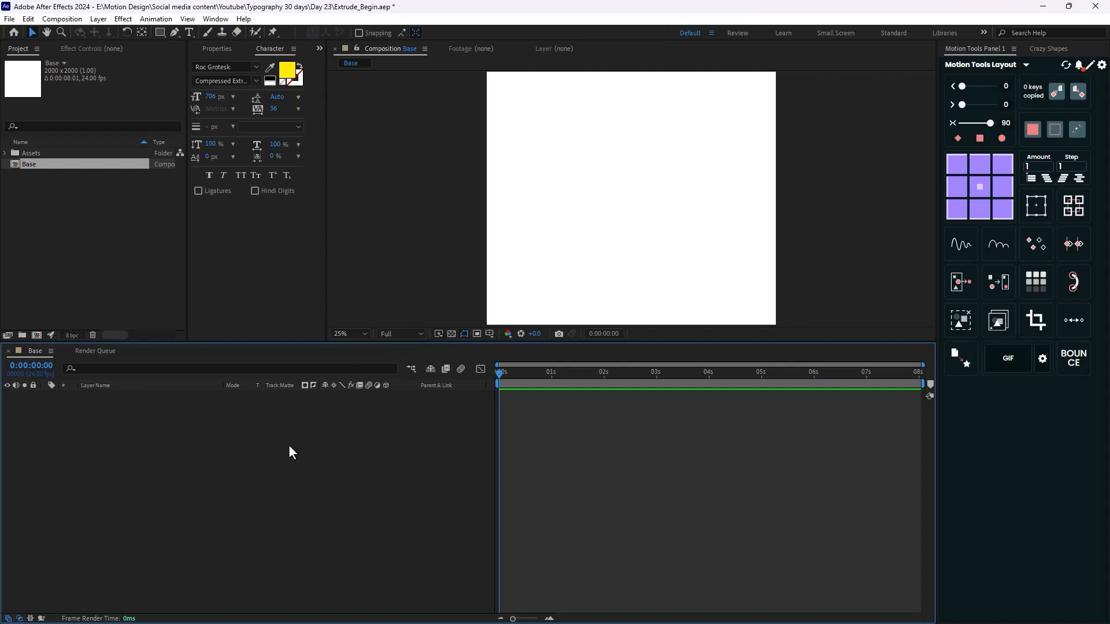
key(ctrl+y)
text(BG)
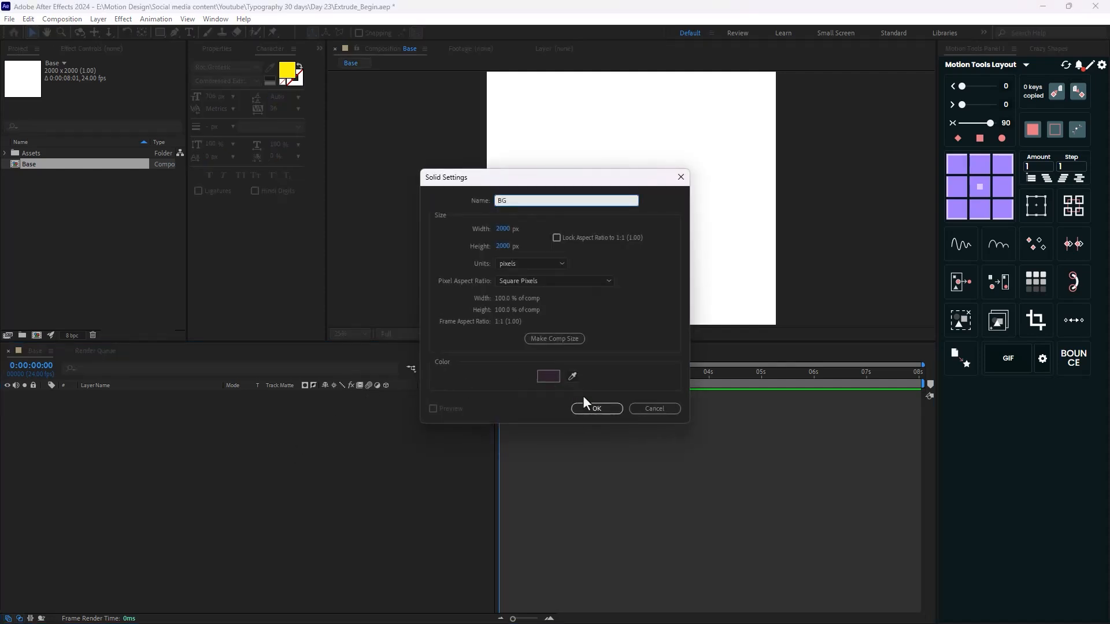
click(587, 407)
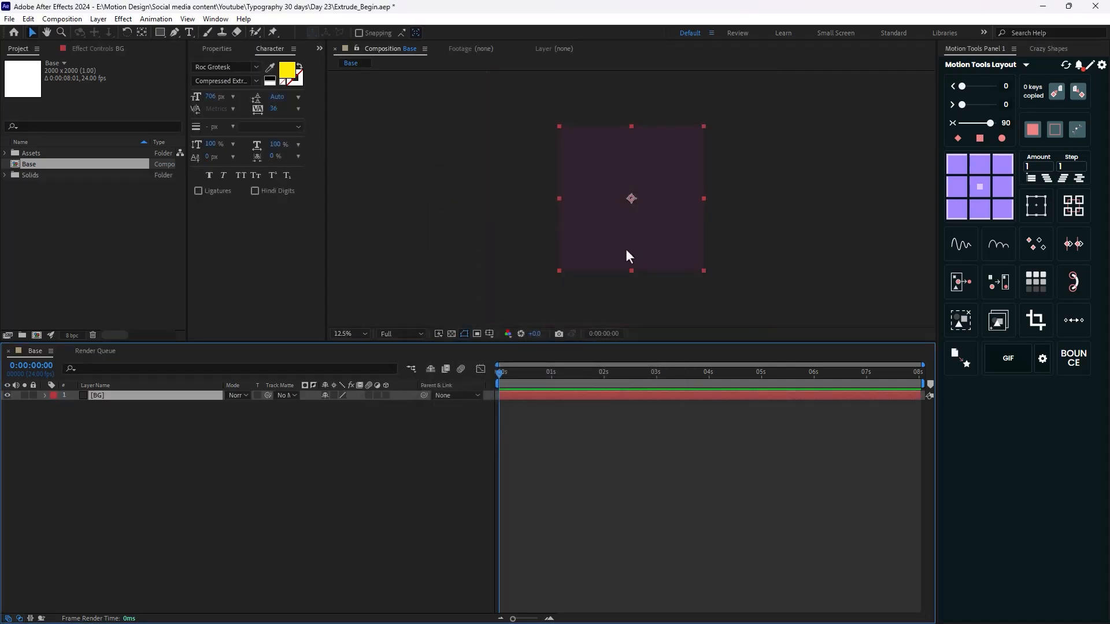
click(335, 491)
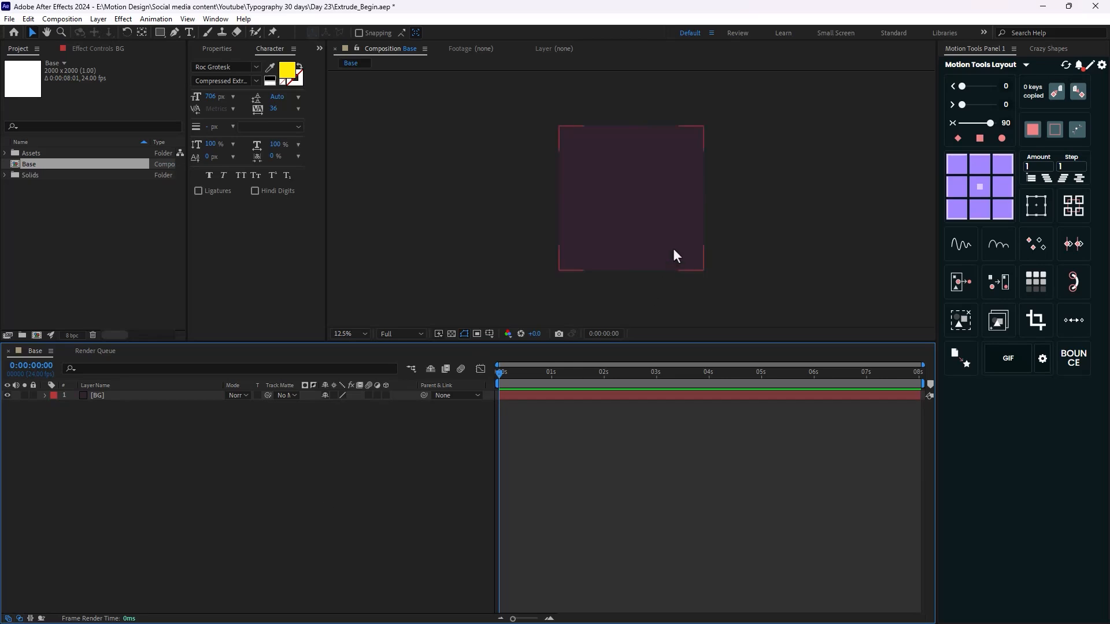
Add a text layer reading EXTRUDE to the Base composition
click(186, 33)
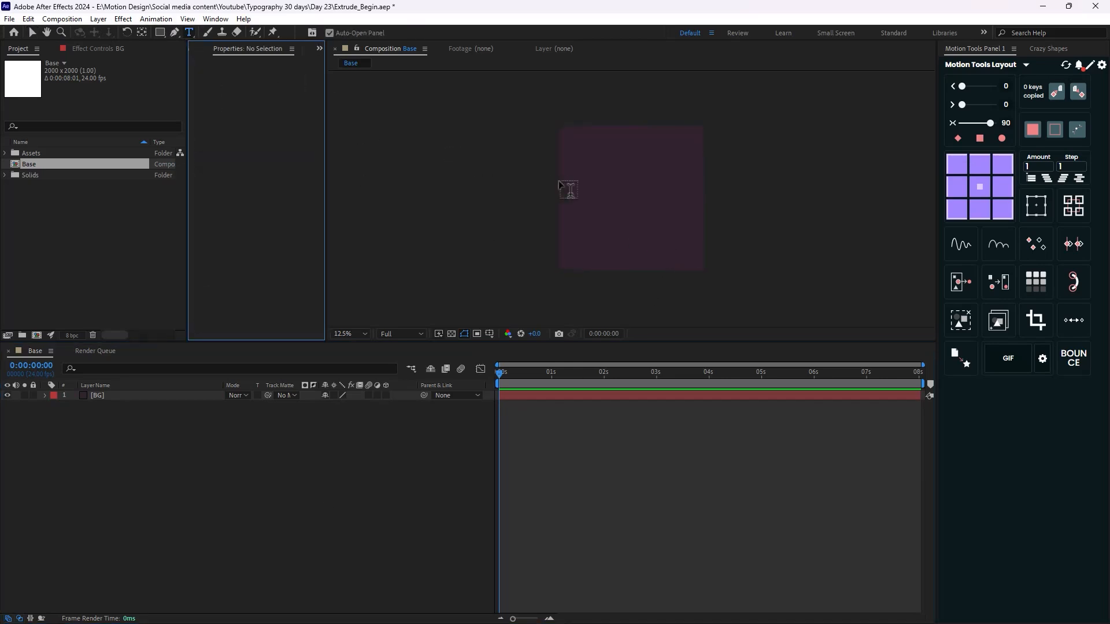
click(605, 196)
text(EX)
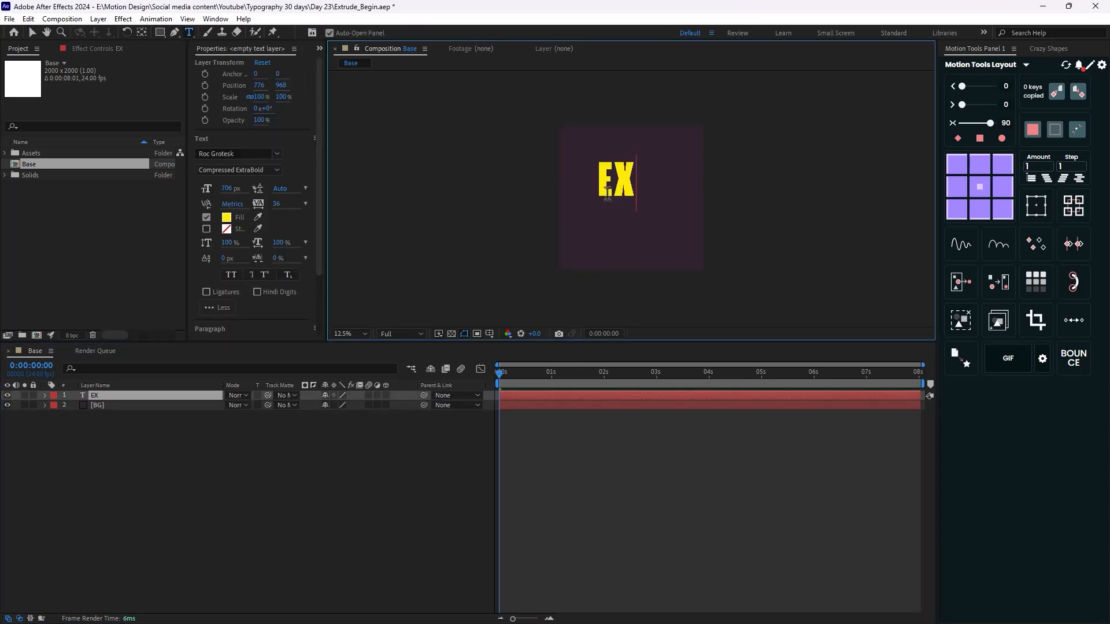
text(TRUDE)
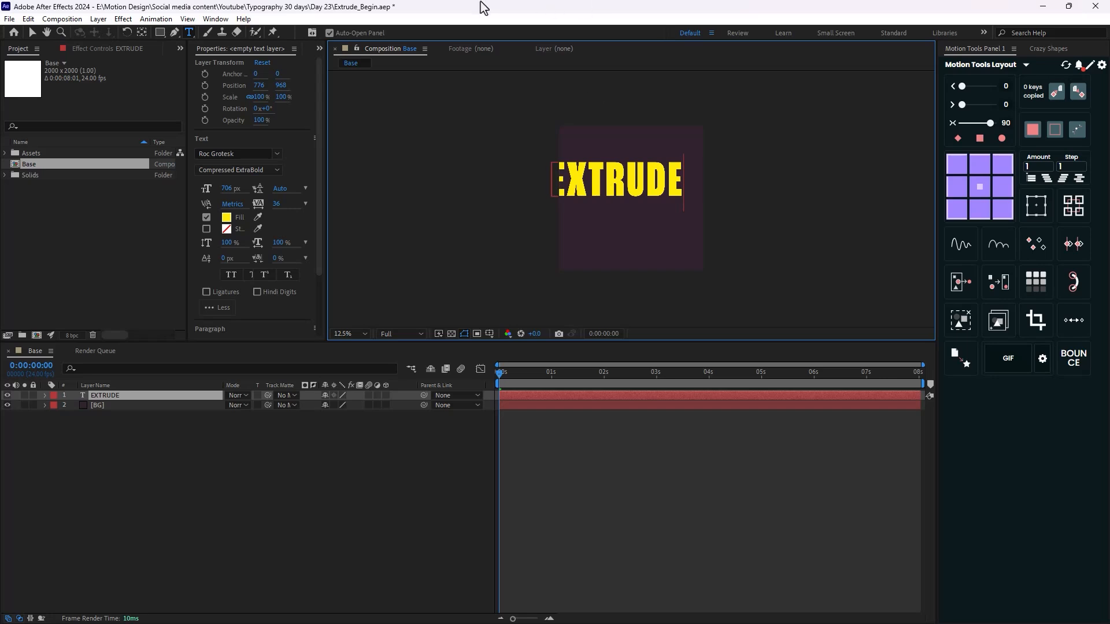
click(32, 32)
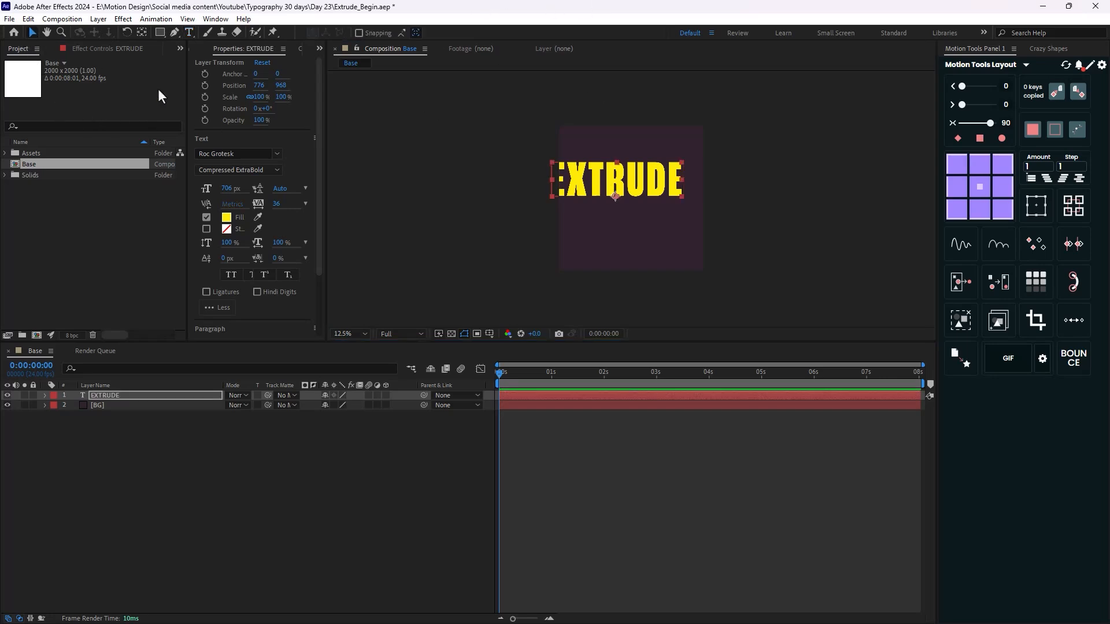
Center the EXTRUDE text horizontally and vertically in the composition
click(202, 51)
click(203, 49)
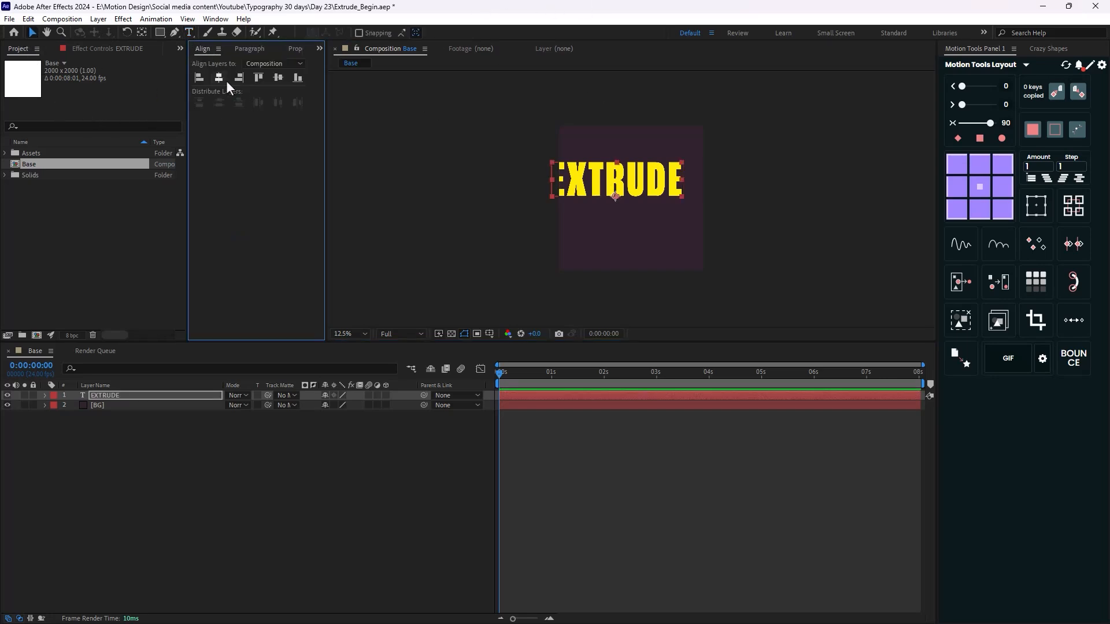
click(218, 78)
click(278, 77)
click(275, 454)
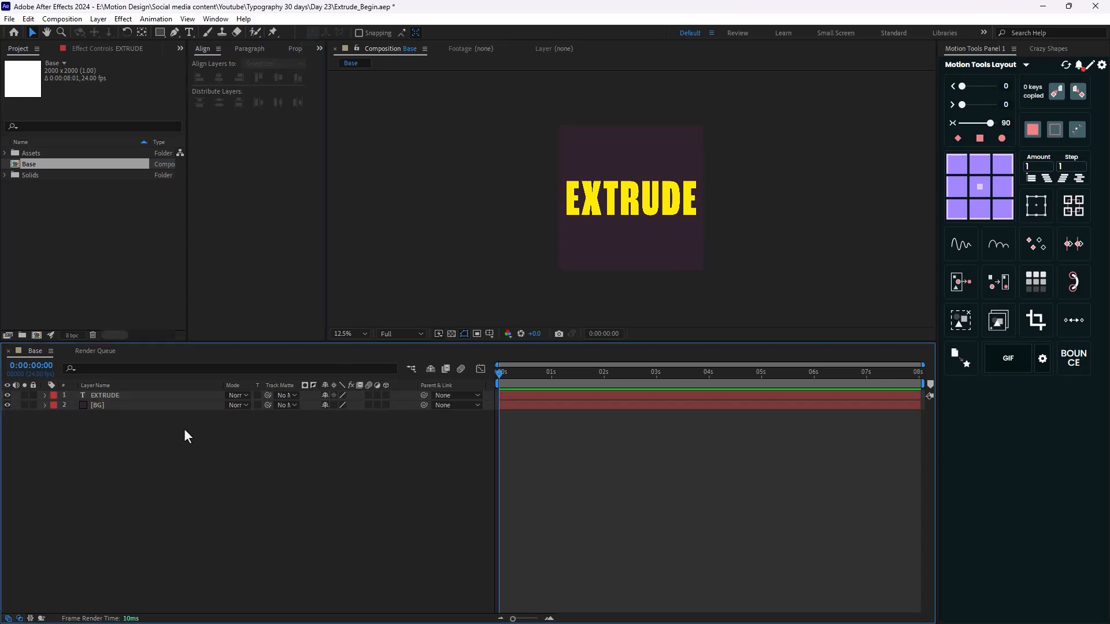
Duplicate the EXTRUDE text layer and hide the original
click(121, 395)
key(ctrl+d)
click(7, 405)
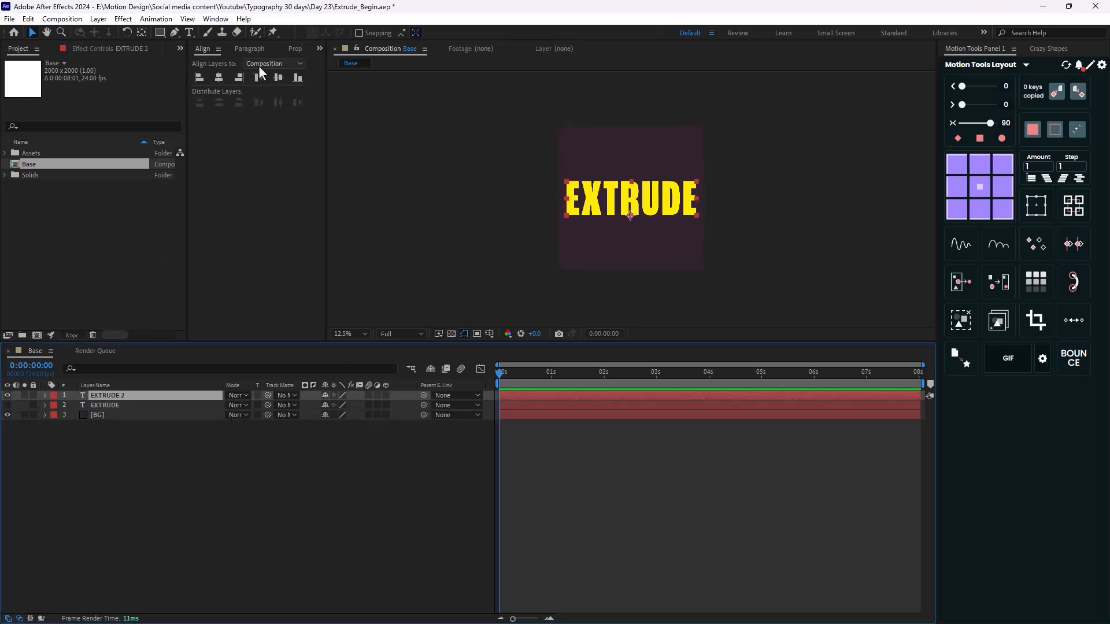
Change the font style of the EXTRUDE 2 text to Roc Grotesk Compressed Light
click(297, 50)
click(275, 170)
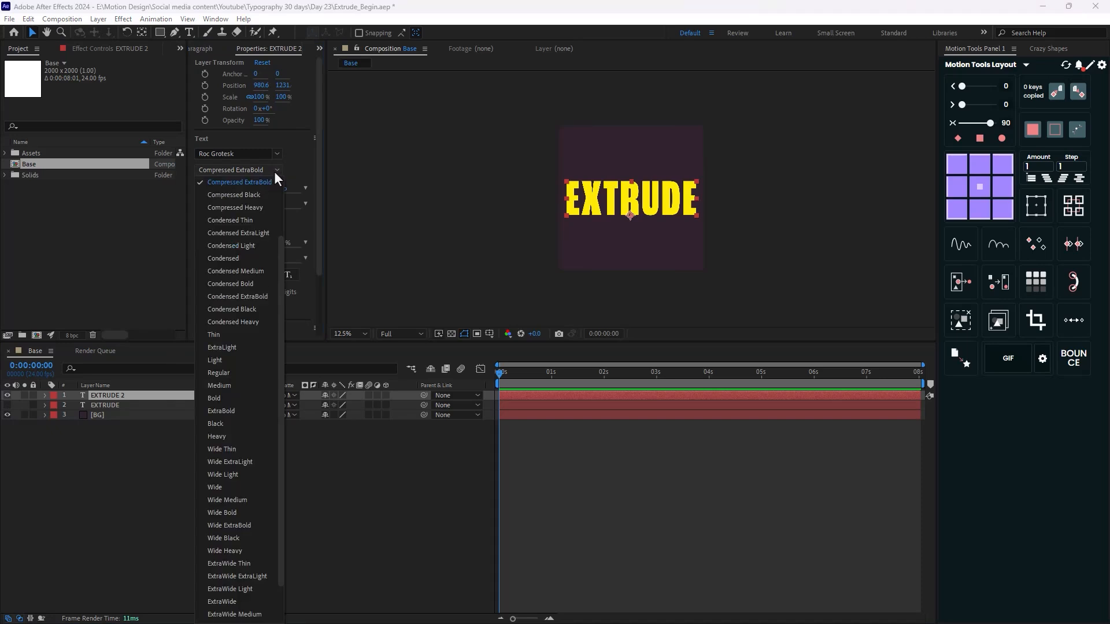
scroll(249, 244, up, 2)
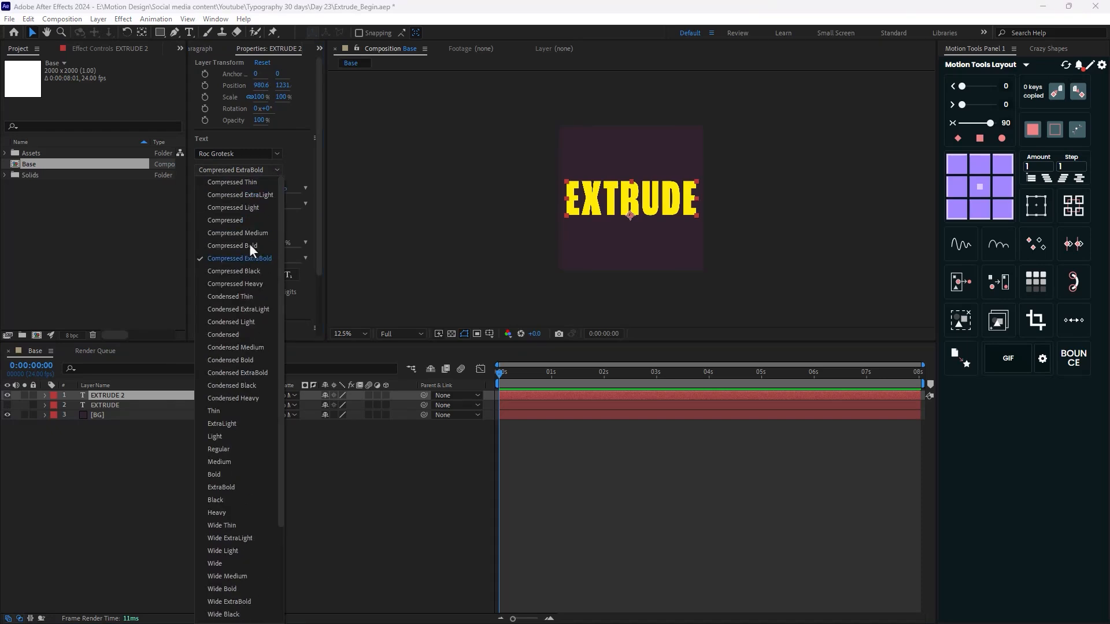
click(255, 195)
click(275, 169)
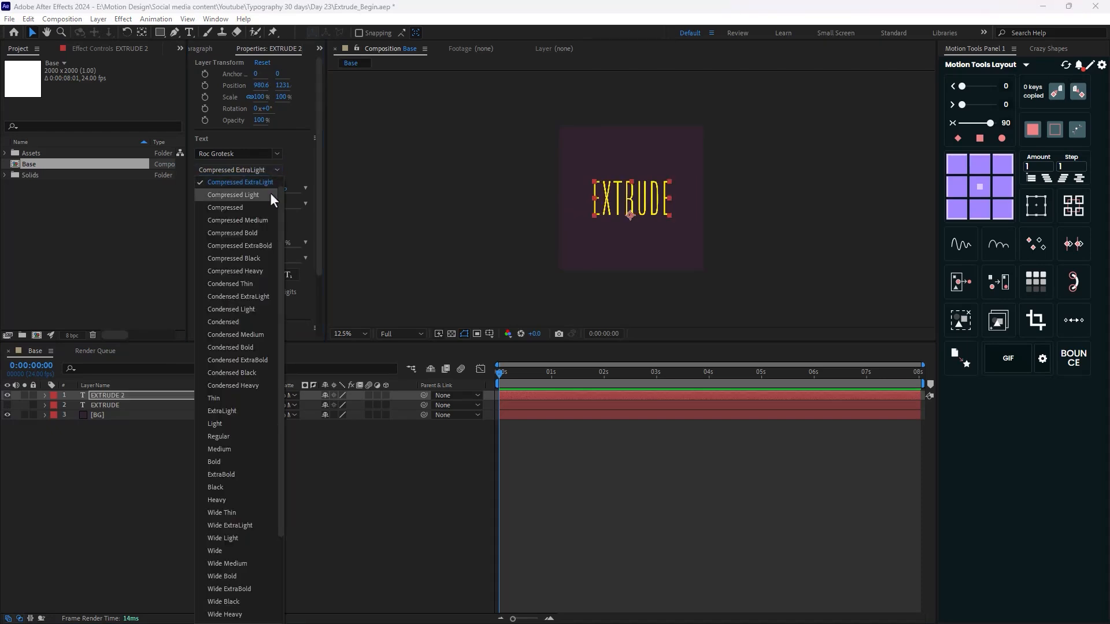
click(259, 197)
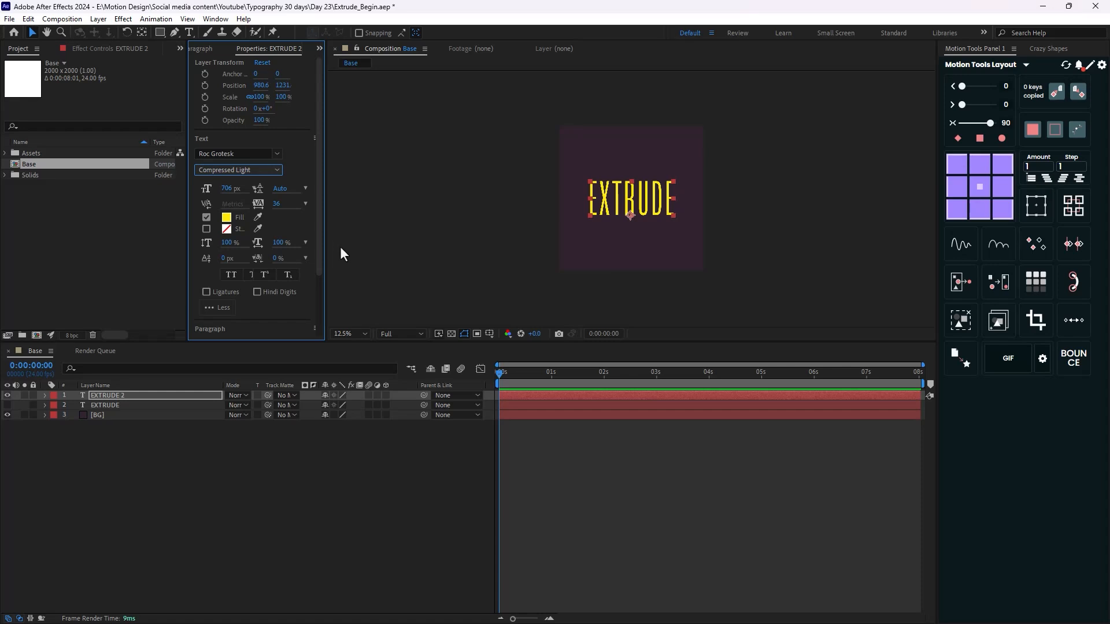
Move the EXTRUDE 2 layer below the EXTRUDE layer and briefly show the original text to compare both weights
scroll(619, 238, up, 1)
drag(120, 396, 123, 410)
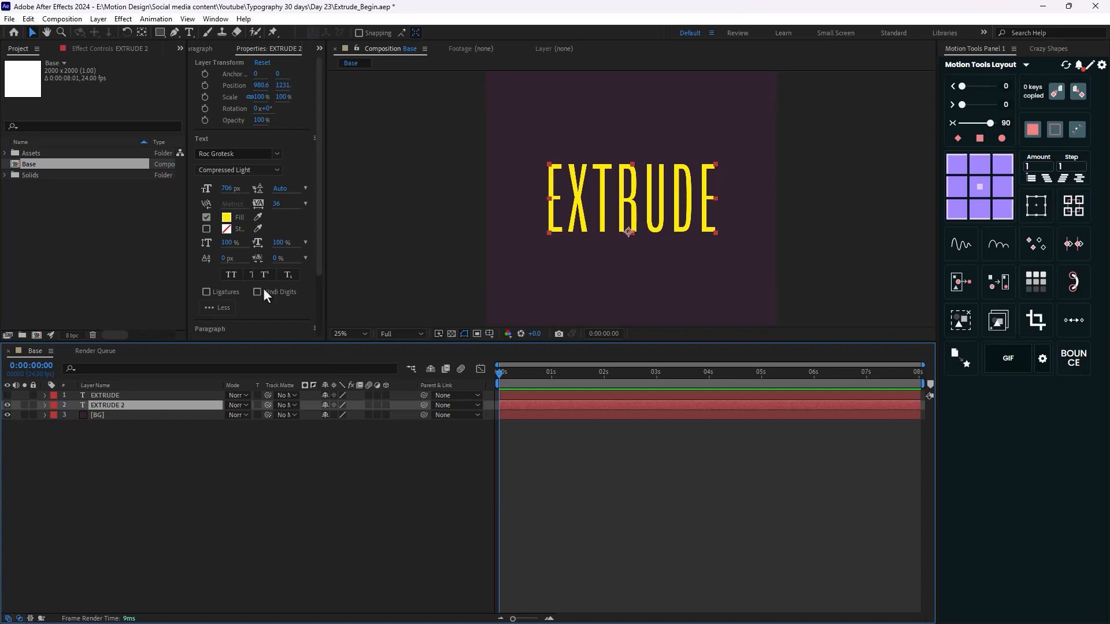
click(7, 396)
click(7, 395)
click(110, 397)
click(123, 438)
Create shape outlines from both the EXTRUDE 2 and EXTRUDE text layers
right_click(126, 404)
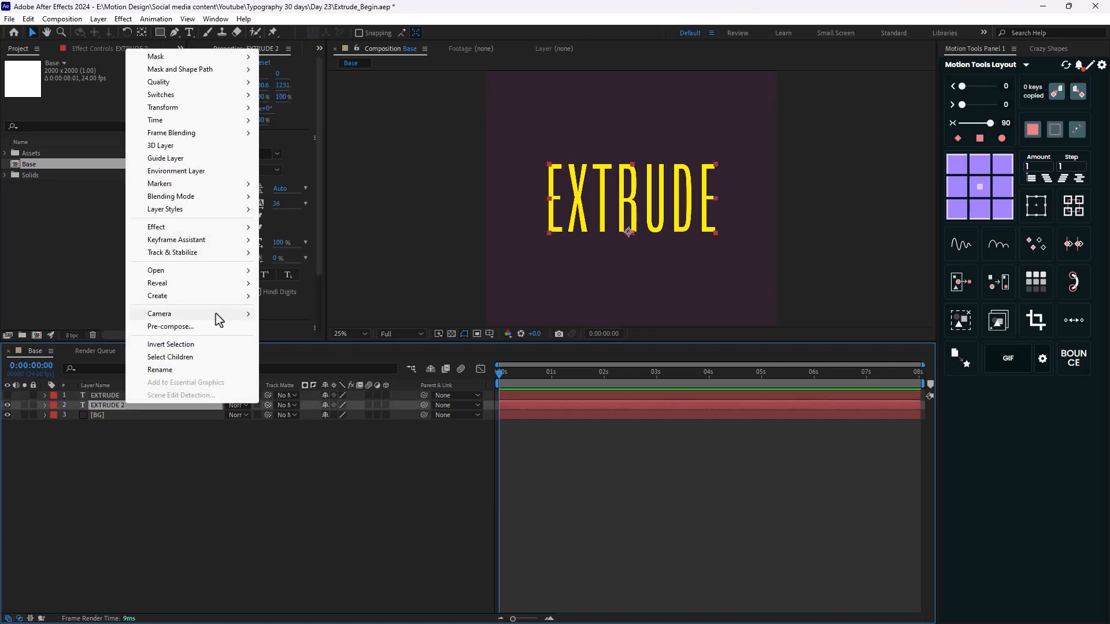
mouse_move(255, 295)
click(327, 306)
right_click(105, 397)
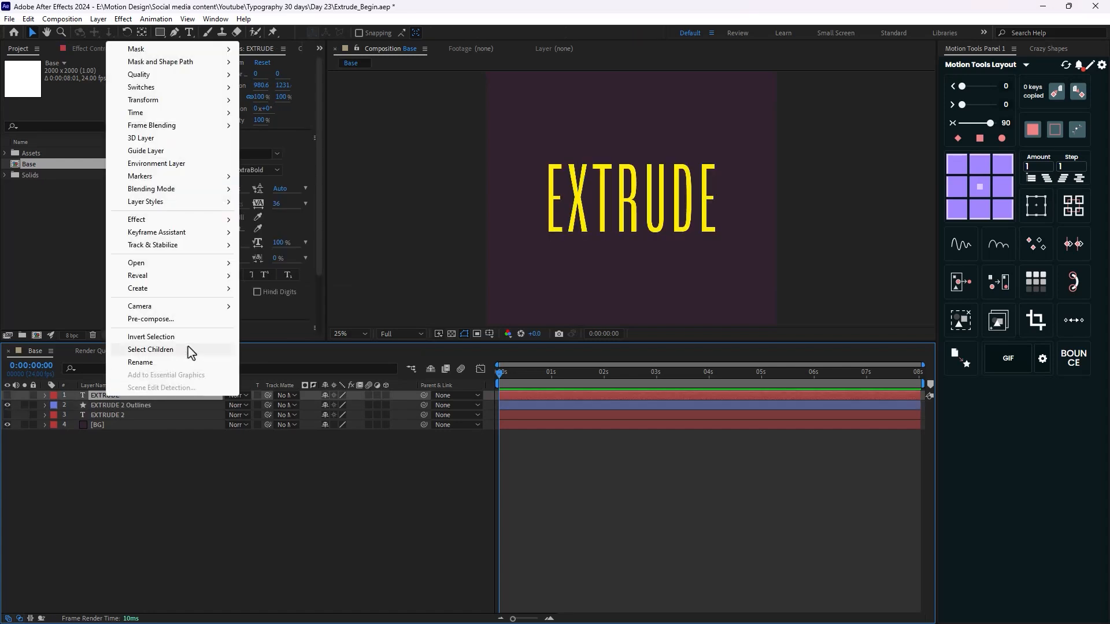
mouse_move(220, 287)
click(294, 300)
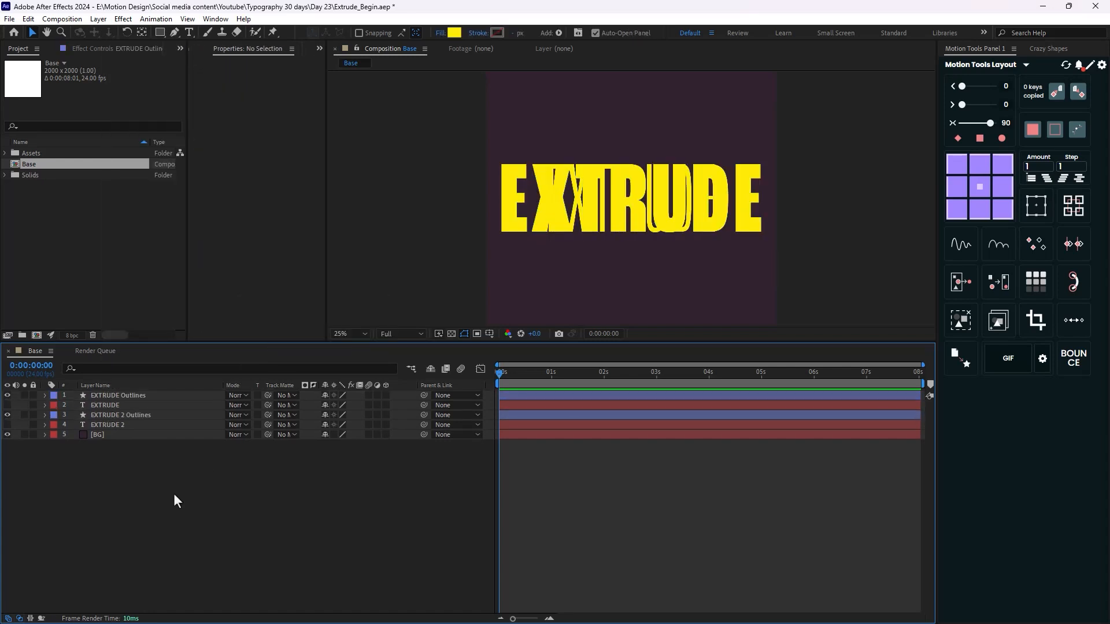
Delete the two original text layers, EXTRUDE and EXTRUDE 2
click(123, 405)
ctrl+click(131, 426)
key(Delete)
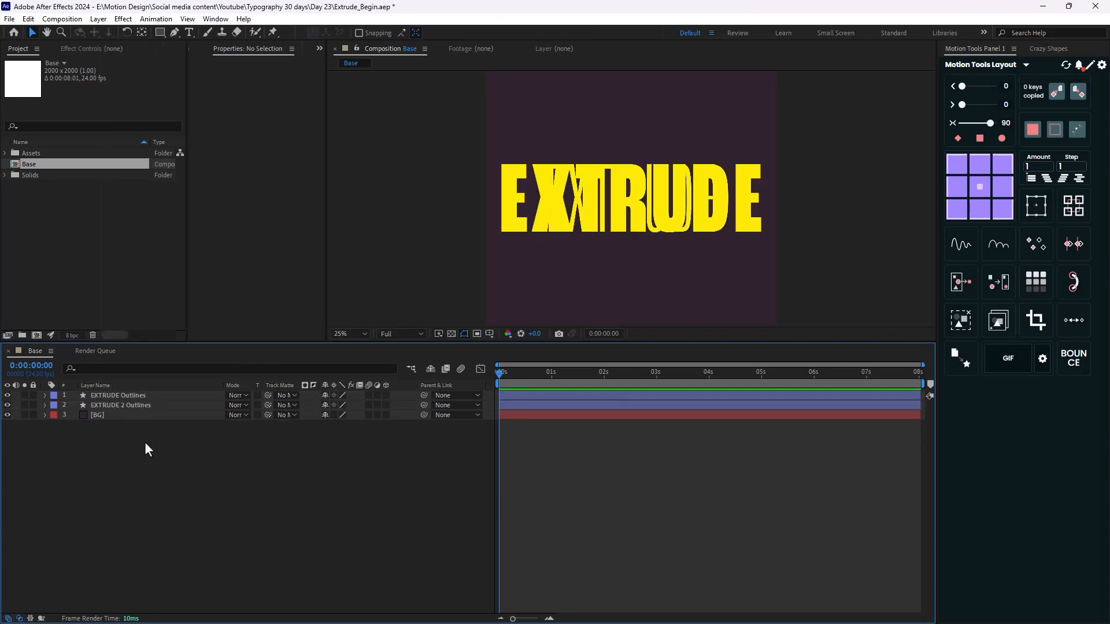
Add keyframes to all letter paths of the EXTRUDE 2 Outlines layer at the start of the timeline
click(147, 407)
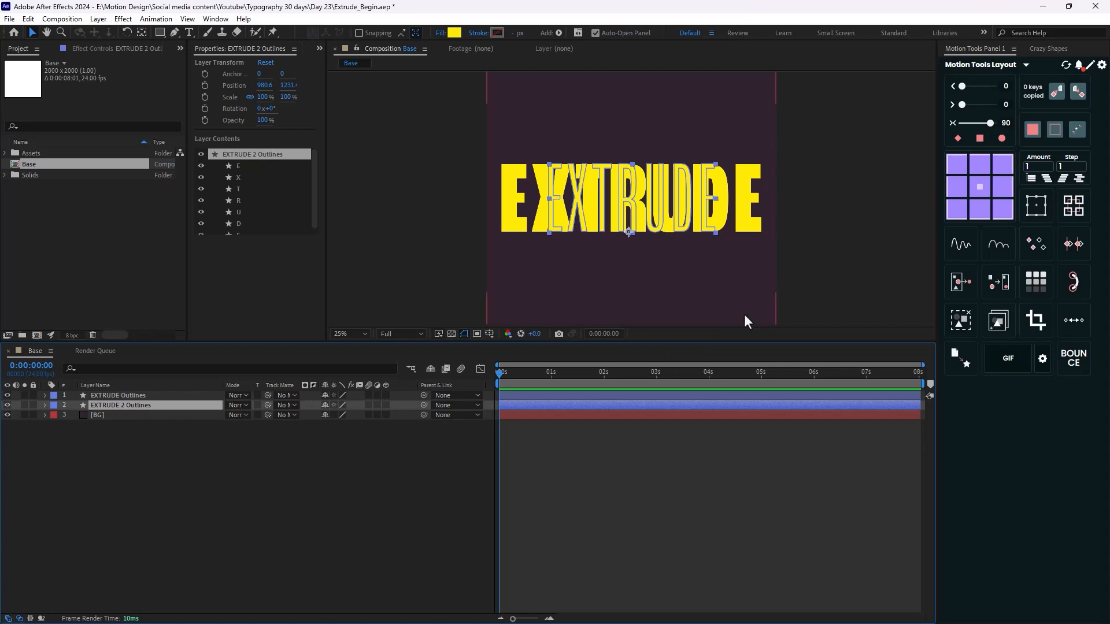
click(1049, 49)
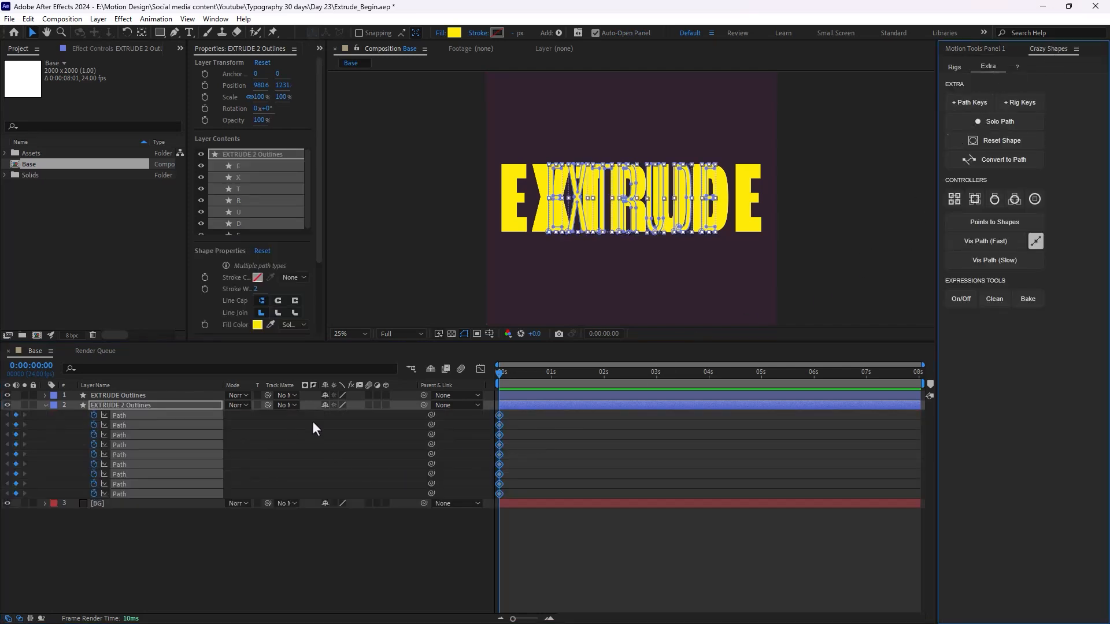
Add keyframes to all letter paths of the EXTRUDE Outlines layer at 1 second
drag(499, 373, 551, 397)
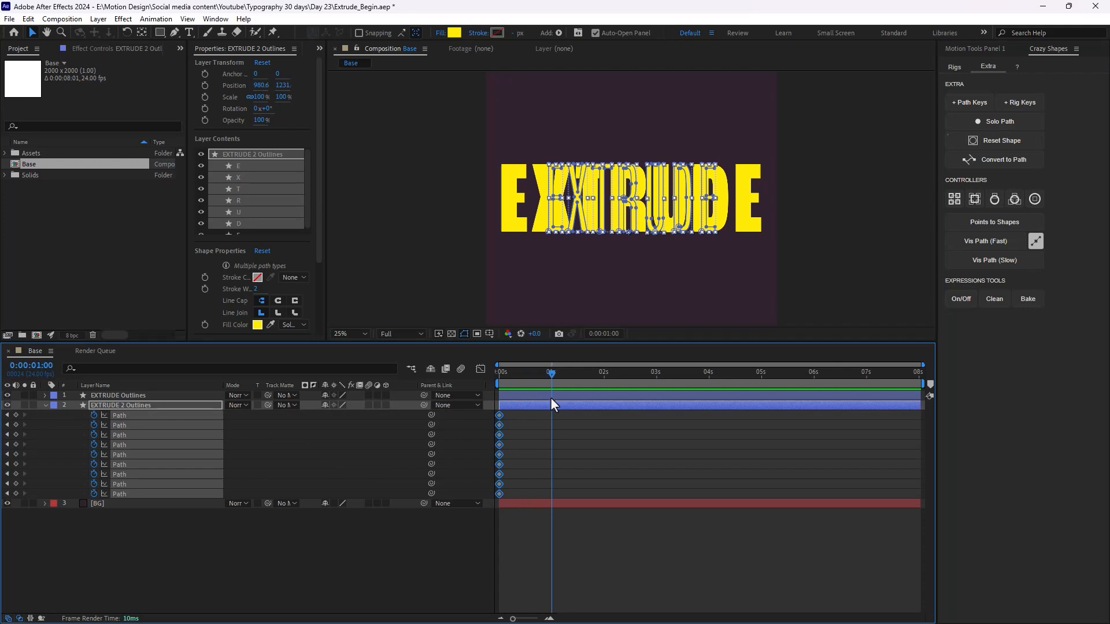
click(147, 396)
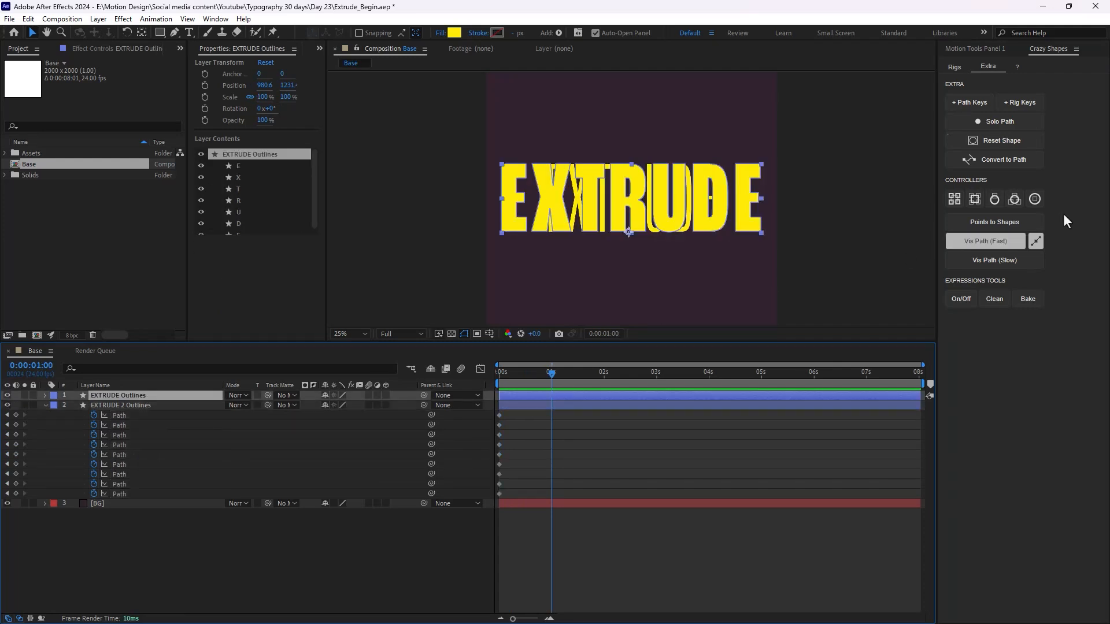
click(981, 109)
Copy the extra-bold path keyframes onto the EXTRUDE 2 Outlines letter paths at 1 second and delete the EXTRUDE Outlines layer
drag(590, 403, 491, 592)
key(ctrl+c)
key(ctrl+v)
click(141, 395)
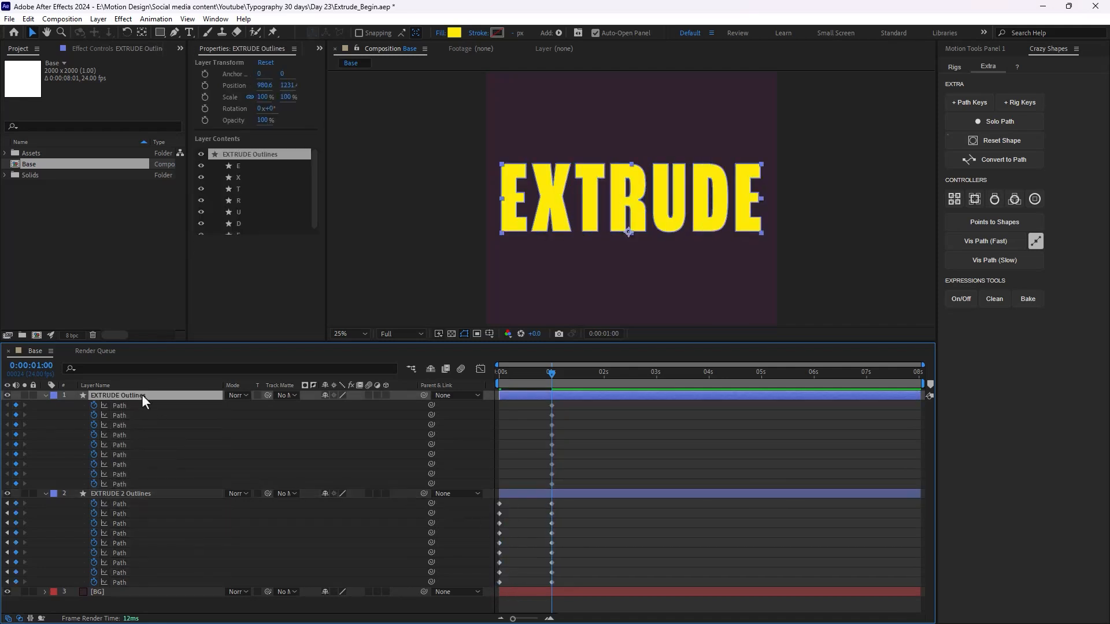
key(Delete)
Copy the starting path keyframes of all EXTRUDE 2 Outlines letters to 2 seconds
drag(554, 374, 604, 404)
drag(503, 462, 485, 501)
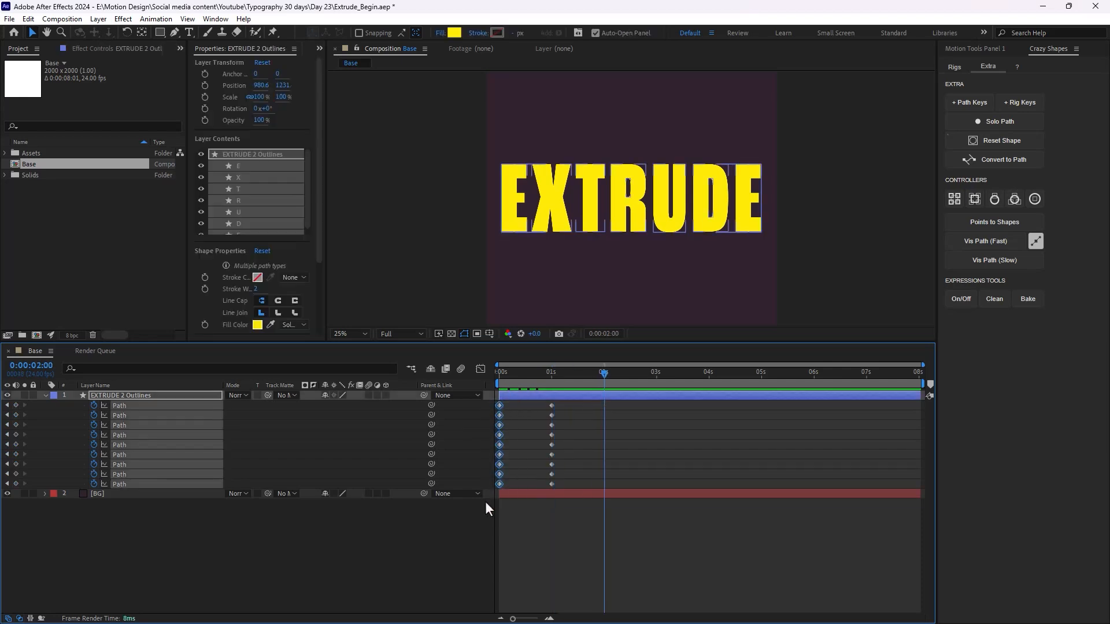
key(ctrl+c)
key(ctrl+v)
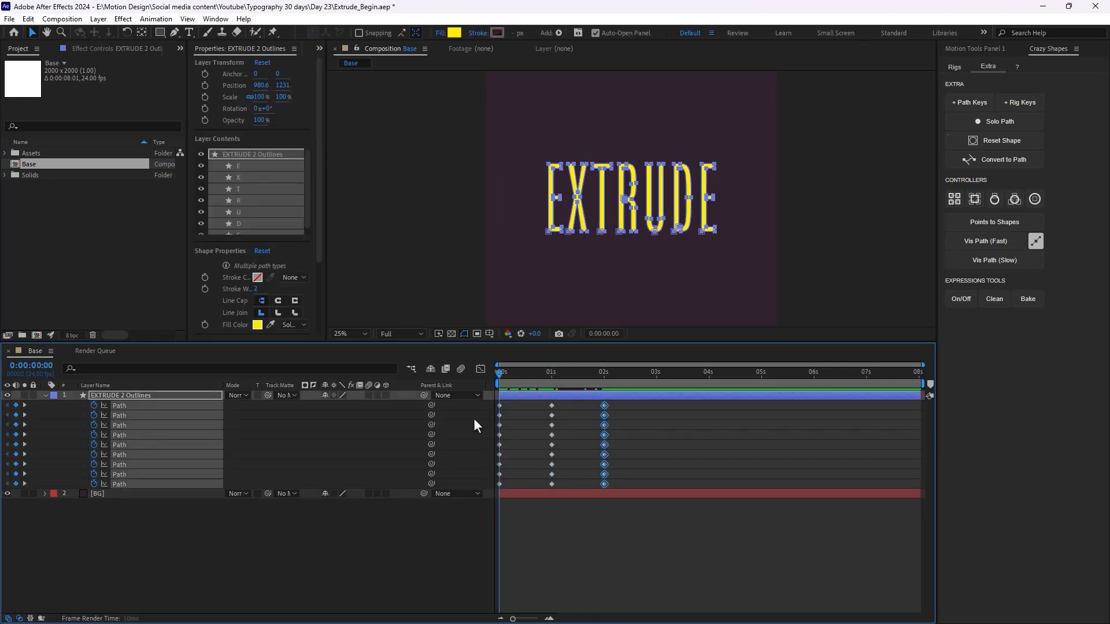
Ease all path keyframes through Keyframe Velocity with 85% incoming influence, and preview the letter morph from the start
click(622, 418)
drag(620, 402, 481, 499)
right_click(500, 484)
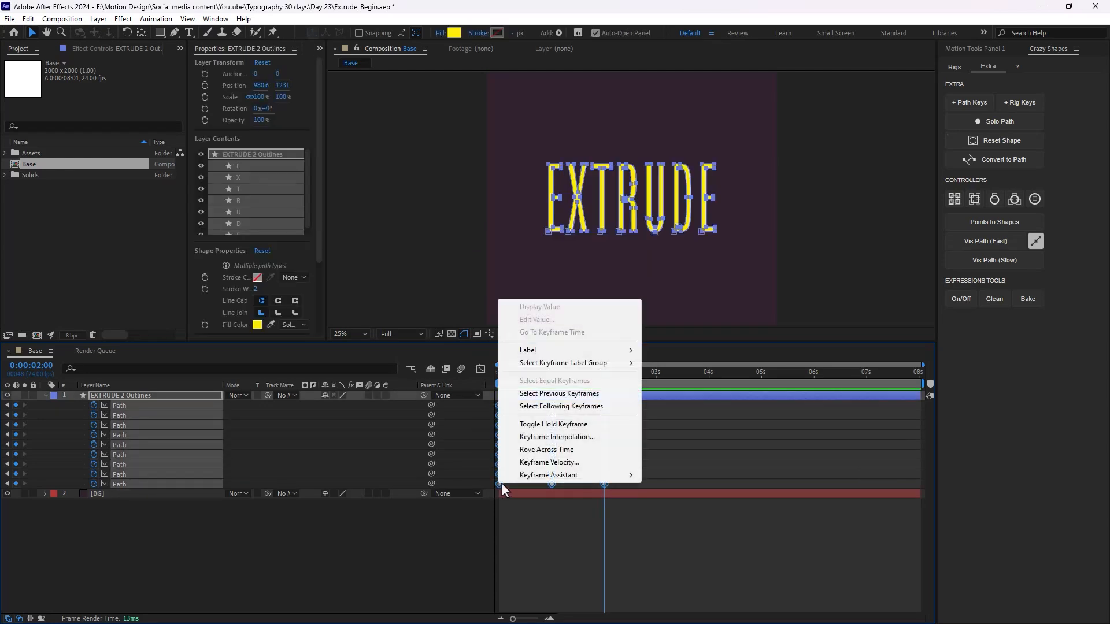
click(555, 462)
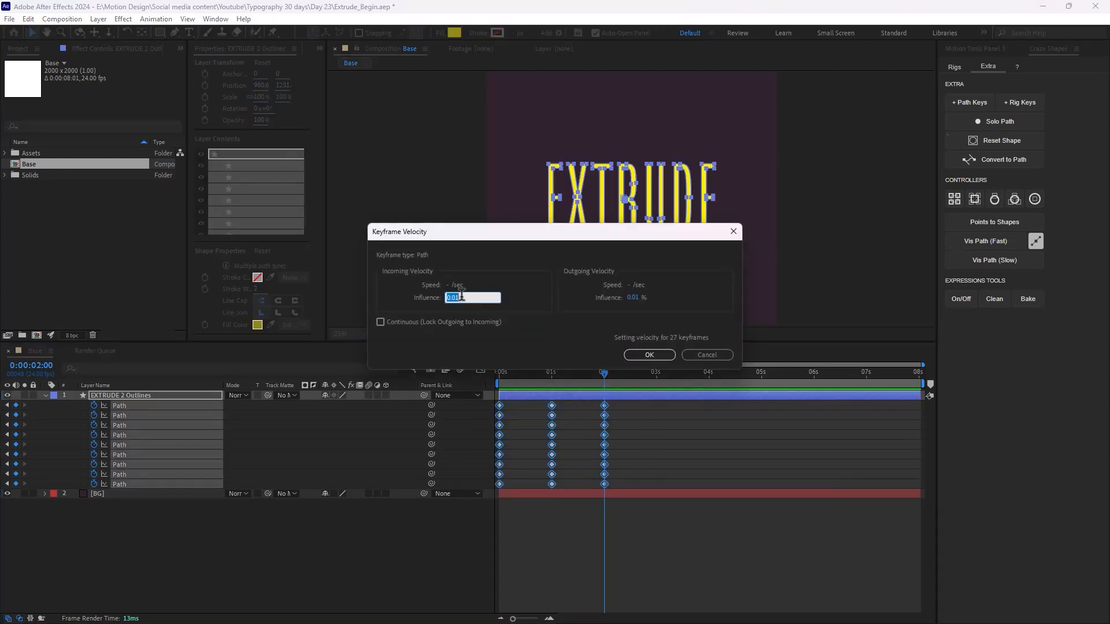
key(Tab)
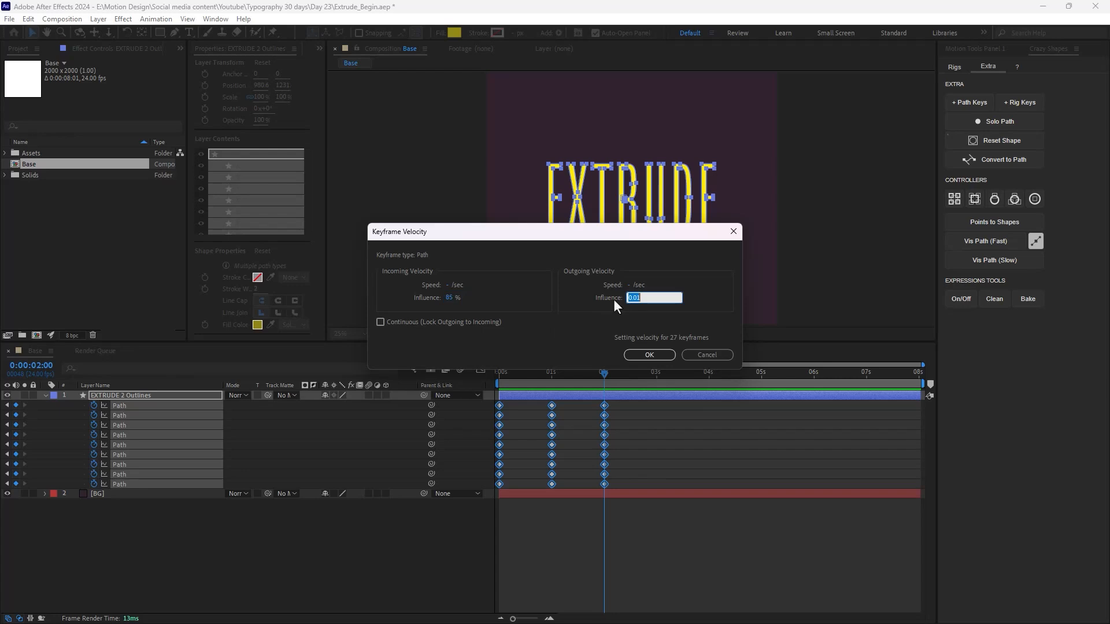
click(641, 354)
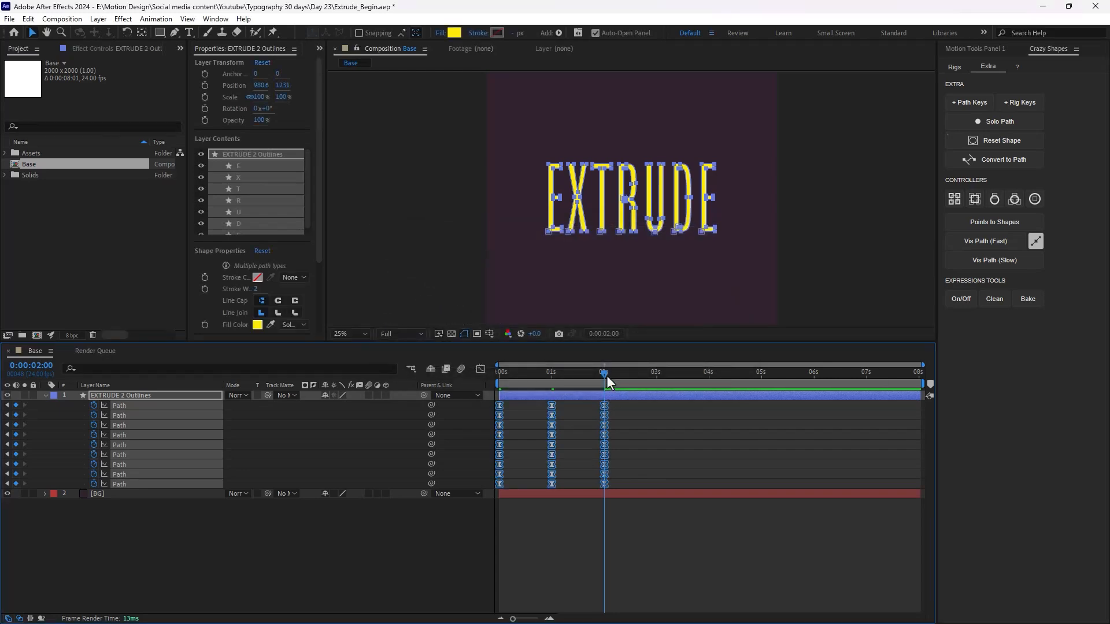
key(Home)
key(space)
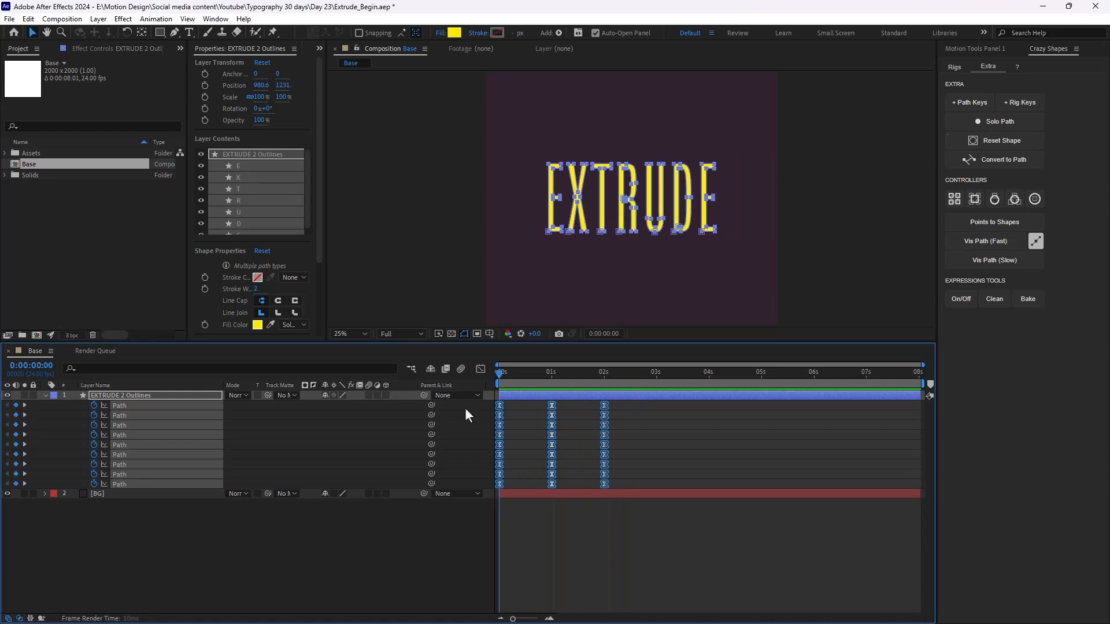
key(space)
click(348, 554)
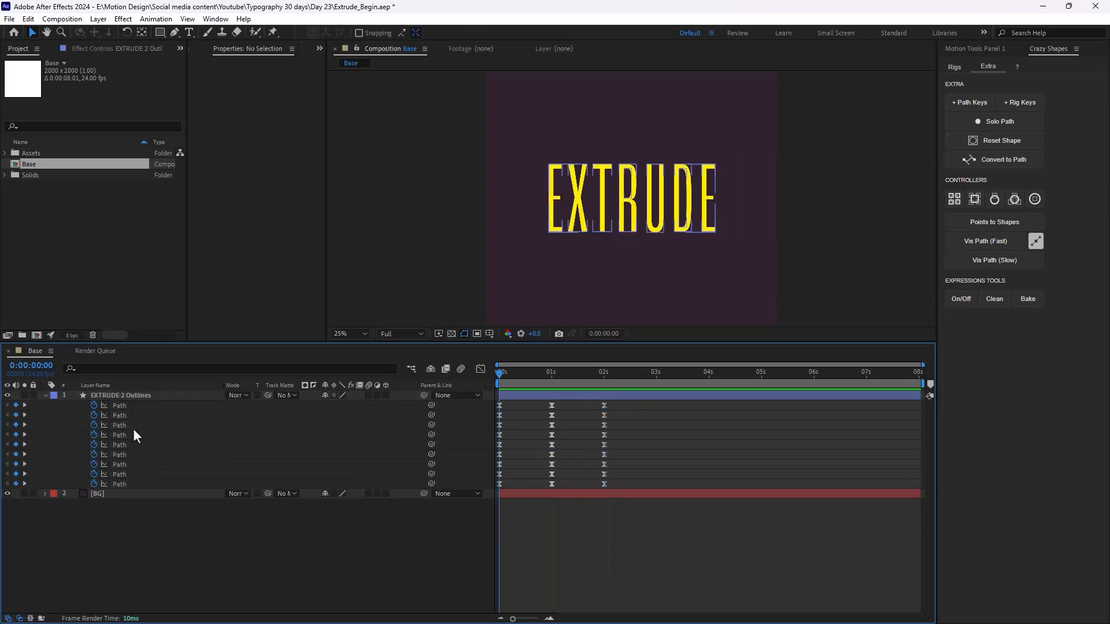
click(46, 395)
Add a two-node camera with a 10000 mm focal length to the composition
right_click(221, 452)
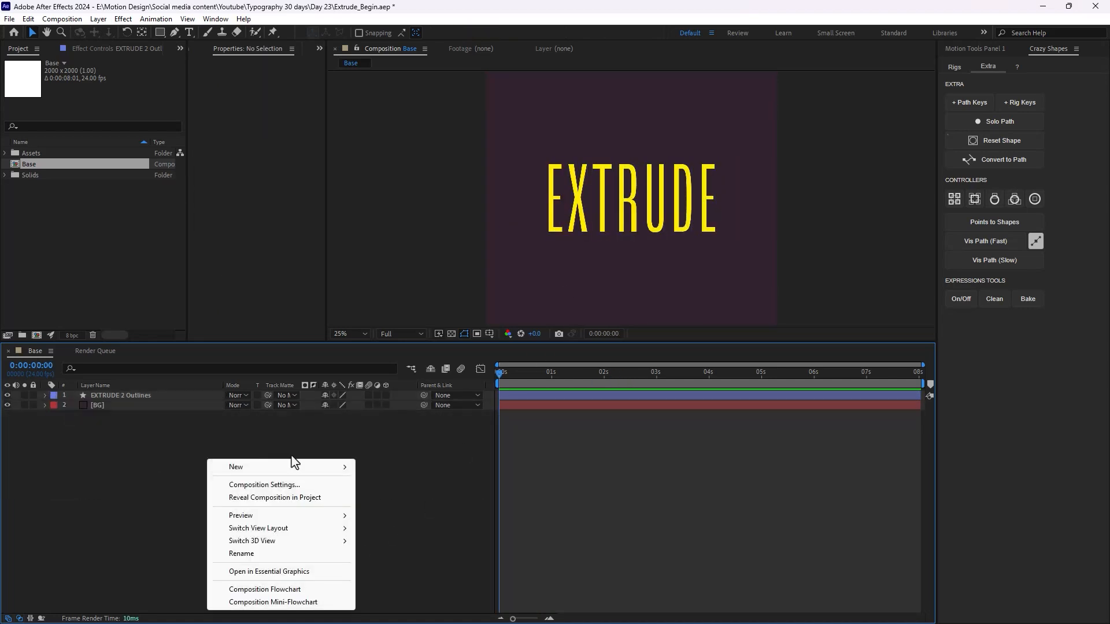
mouse_move(300, 466)
click(387, 523)
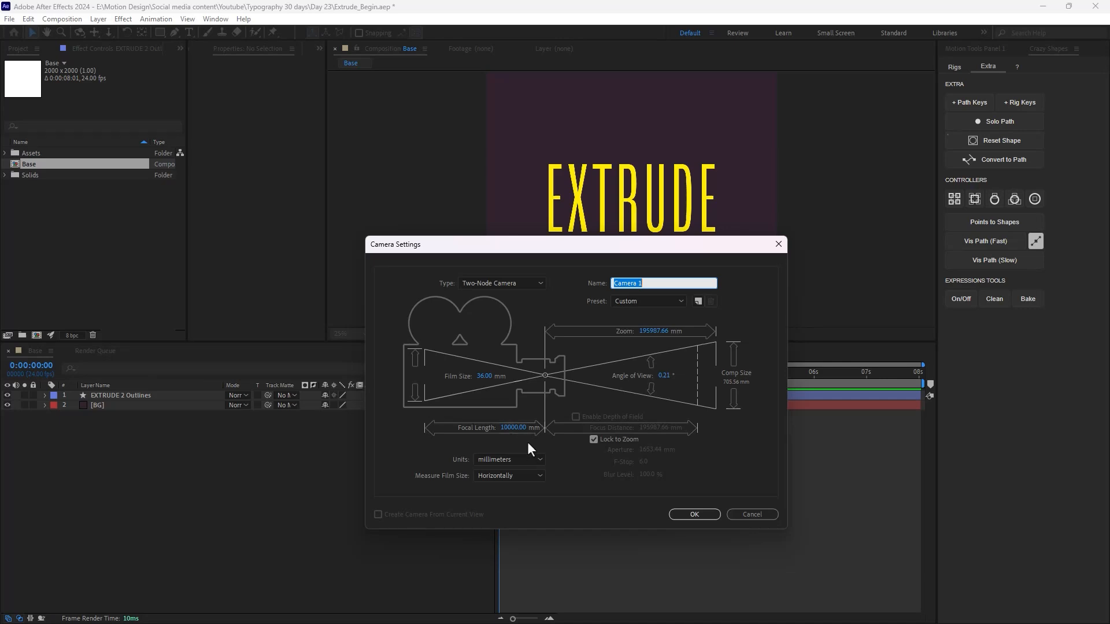
click(689, 515)
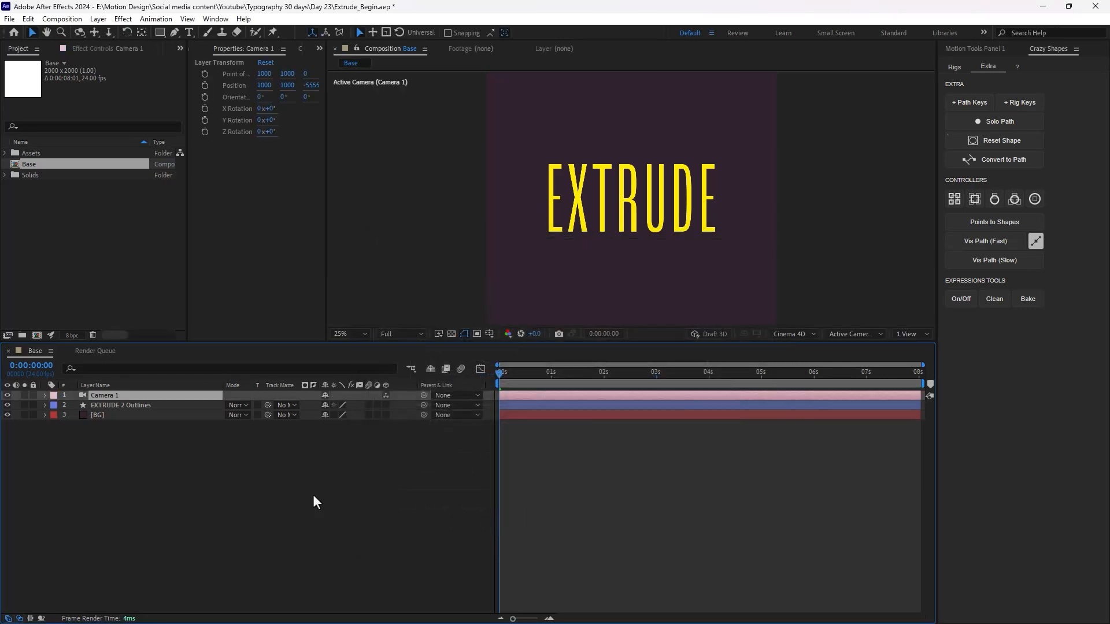
click(313, 494)
Turn the EXTRUDE 2 Outlines layer into a 3D layer
click(151, 406)
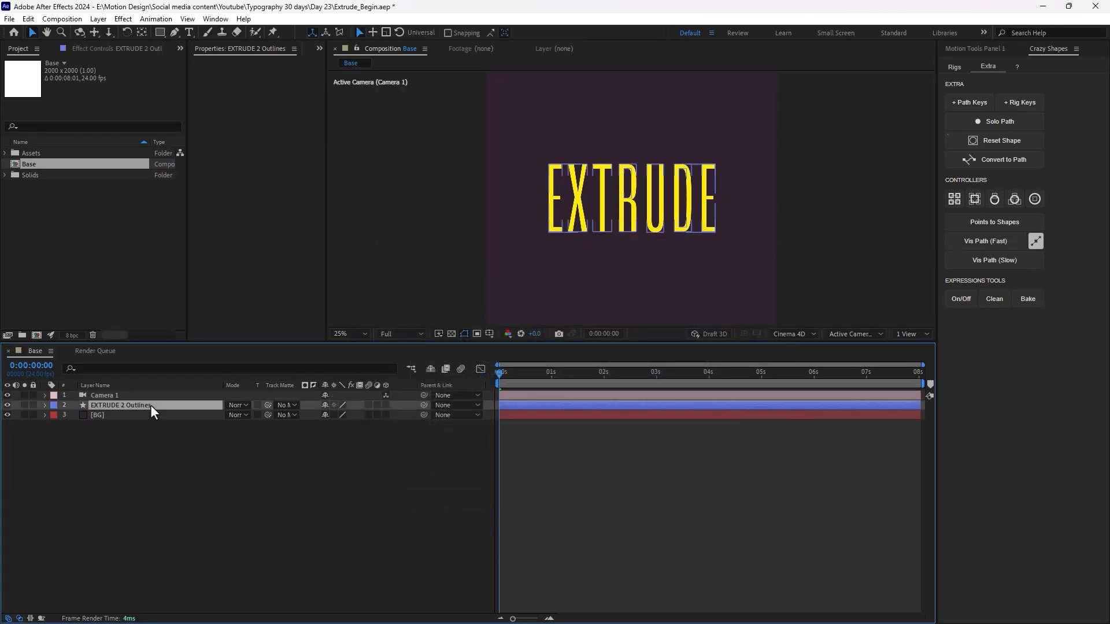
click(385, 406)
click(339, 519)
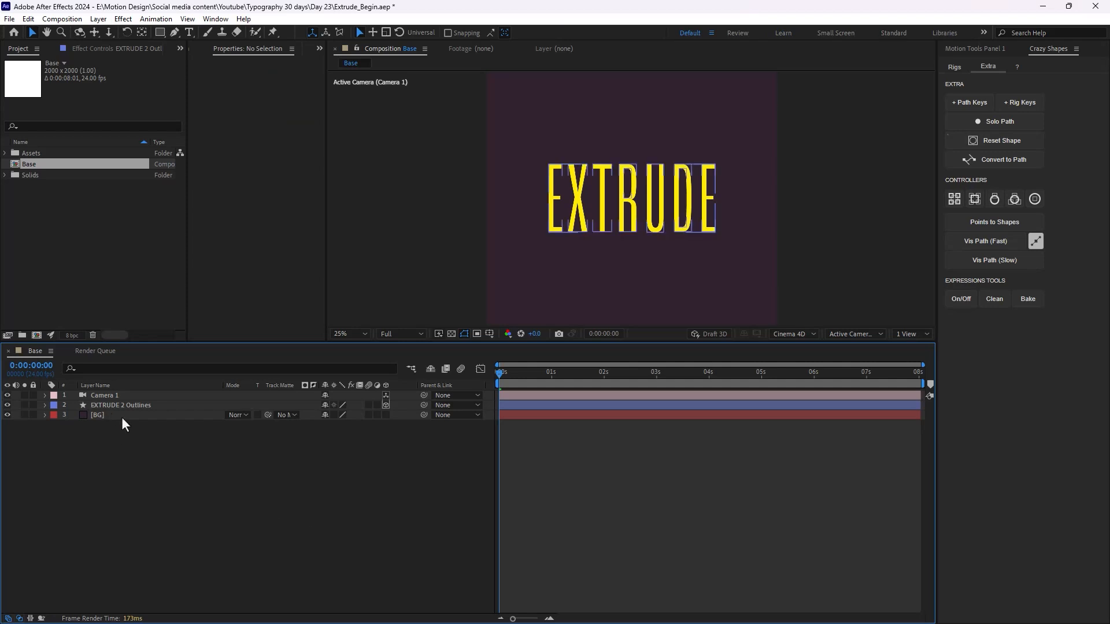
Add a null object and parent Camera 1 to it
right_click(175, 428)
mouse_move(289, 343)
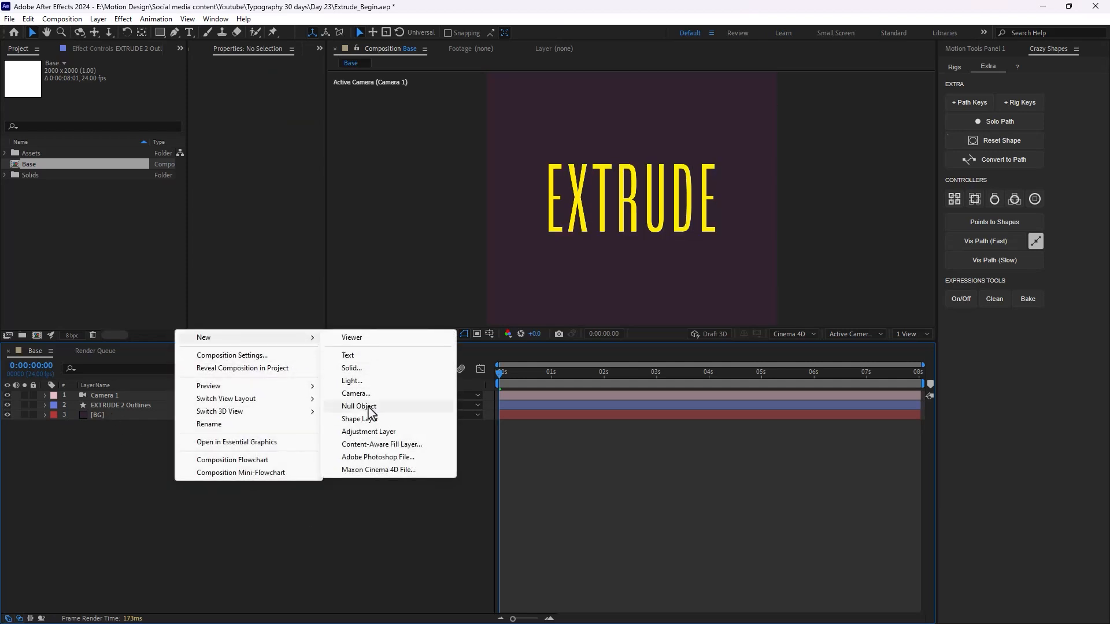
click(404, 404)
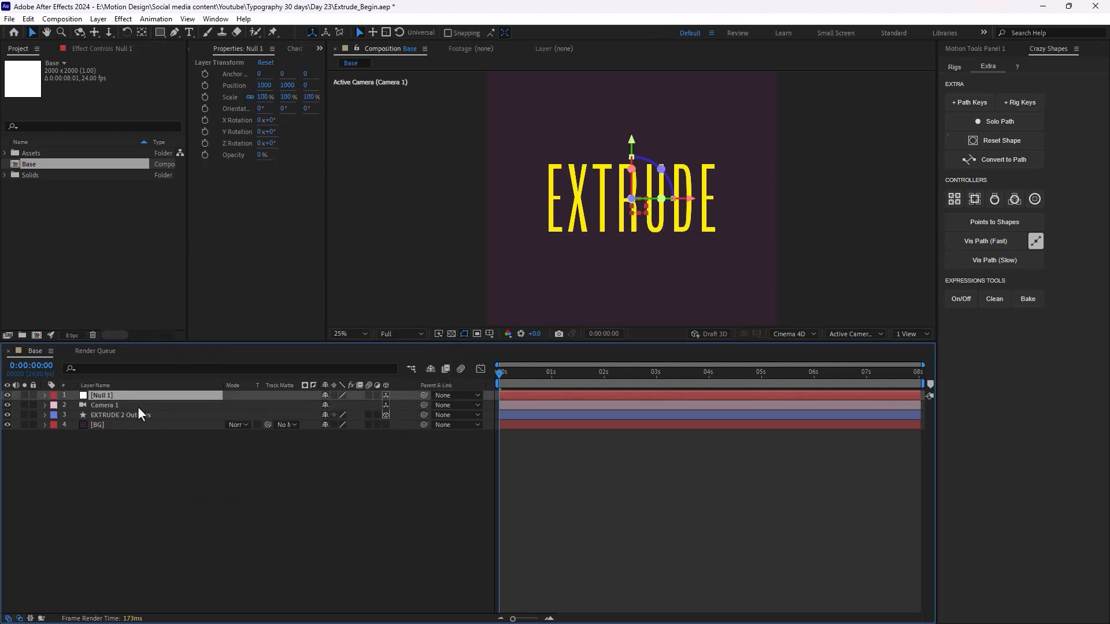
click(139, 405)
drag(424, 405, 125, 397)
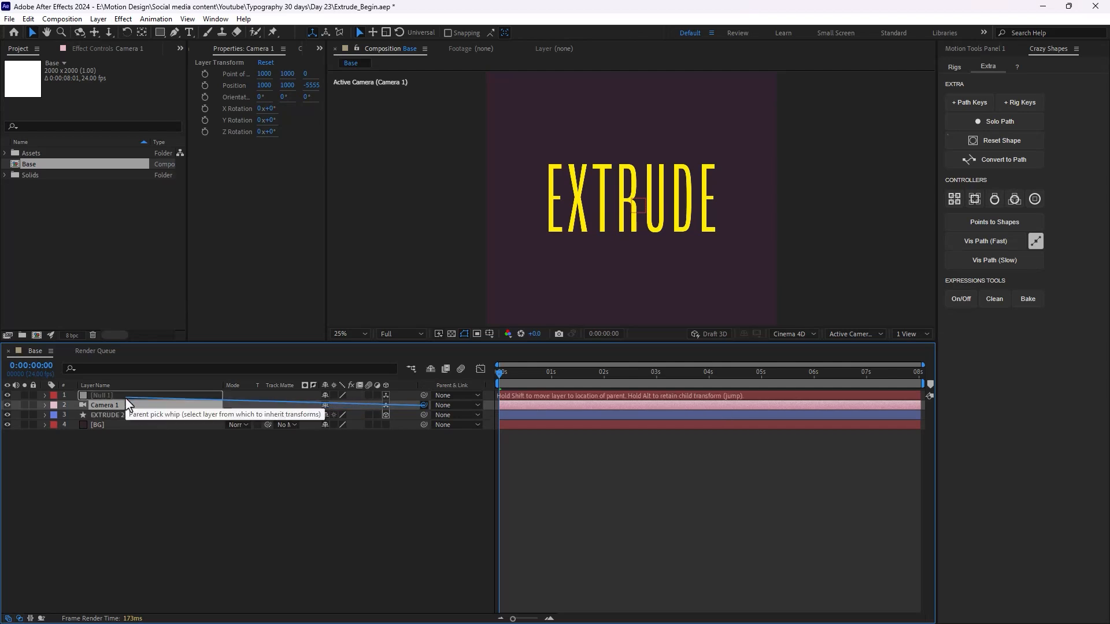
Set the null object's orientation to 45°, 333°, 339° for an angled view of the text
click(125, 398)
key(r)
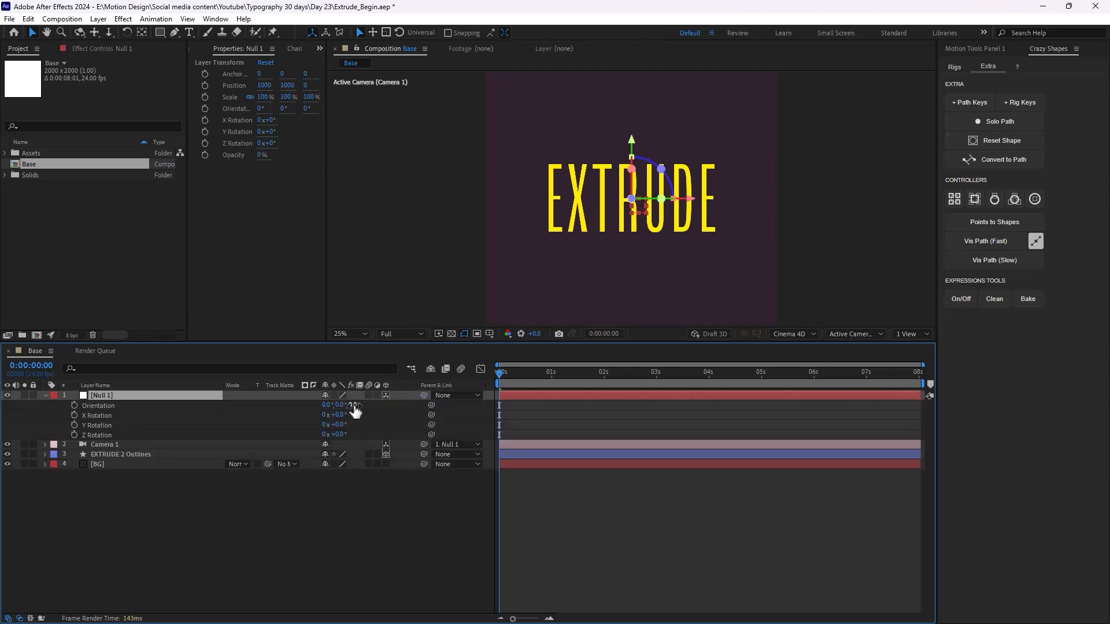
mouse_move(354, 405)
mouse_down()
mouse_move(339, 406)
mouse_move(355, 408)
mouse_up()
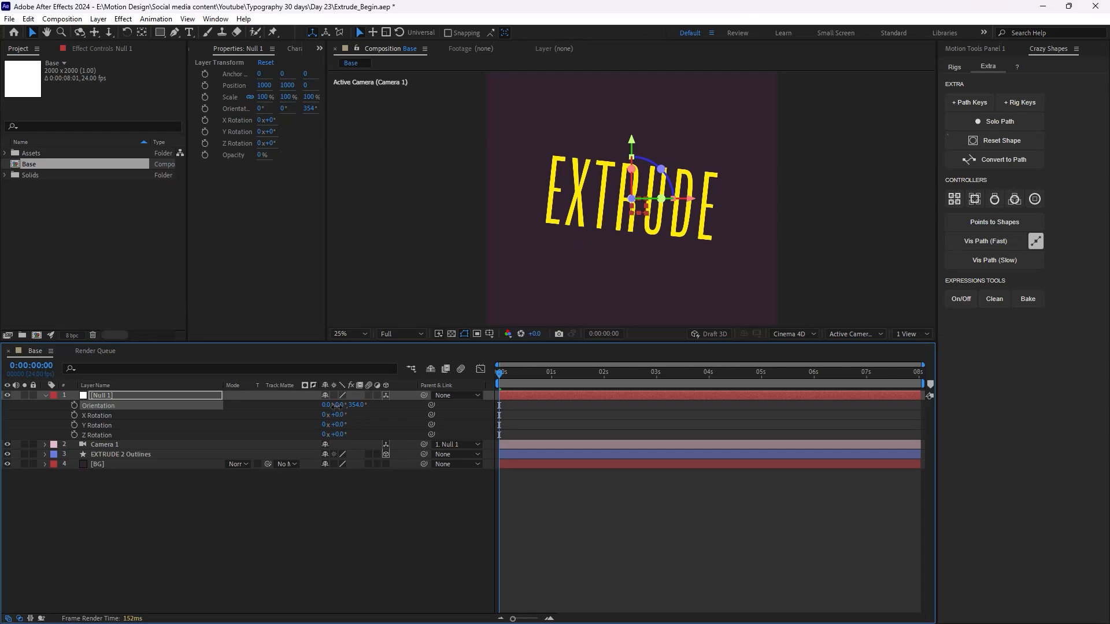
mouse_move(340, 405)
mouse_down()
mouse_move(325, 407)
mouse_move(360, 409)
mouse_up()
click(395, 478)
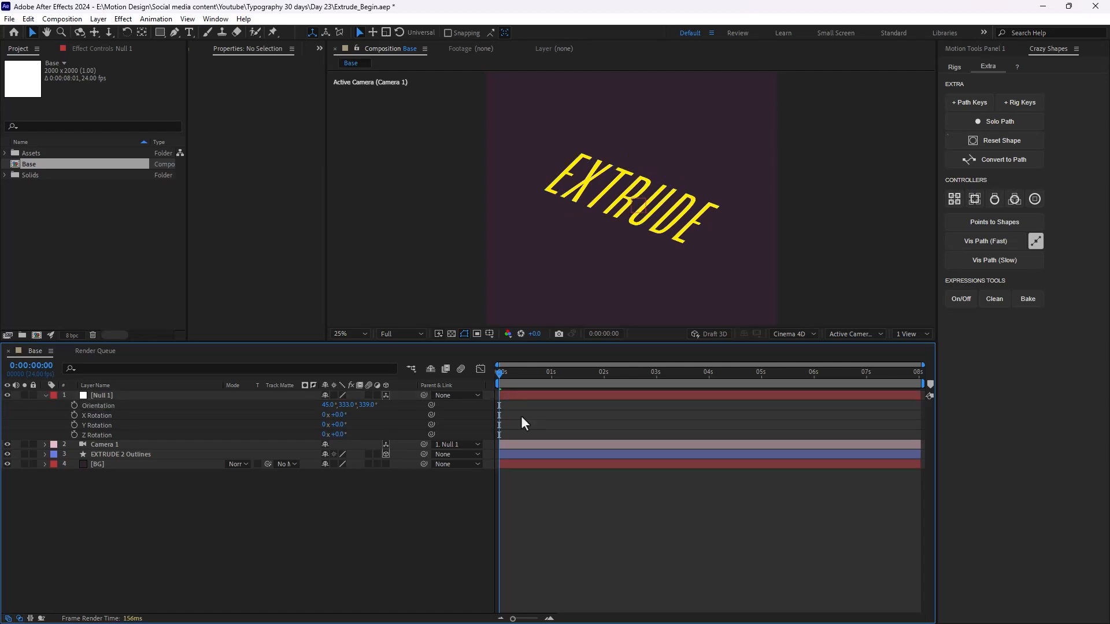
scroll(696, 277, down, 1)
scroll(693, 296, up, 1)
click(110, 396)
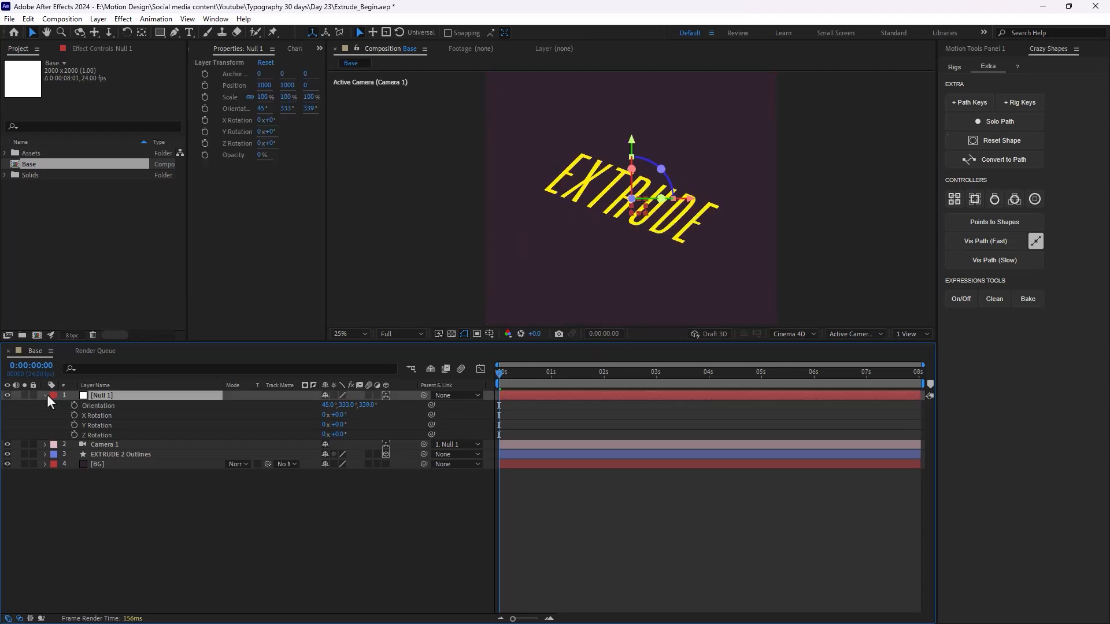
click(46, 396)
click(154, 483)
Set the extrusion depth of the EXTRUDE 2 Outlines layer to 100
click(118, 415)
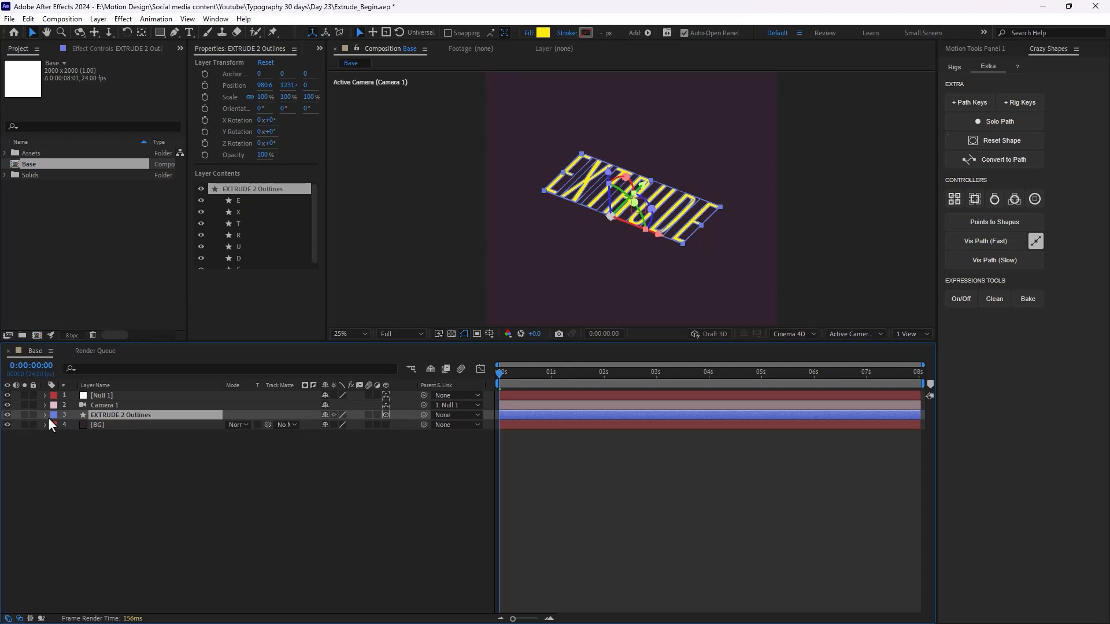
click(46, 415)
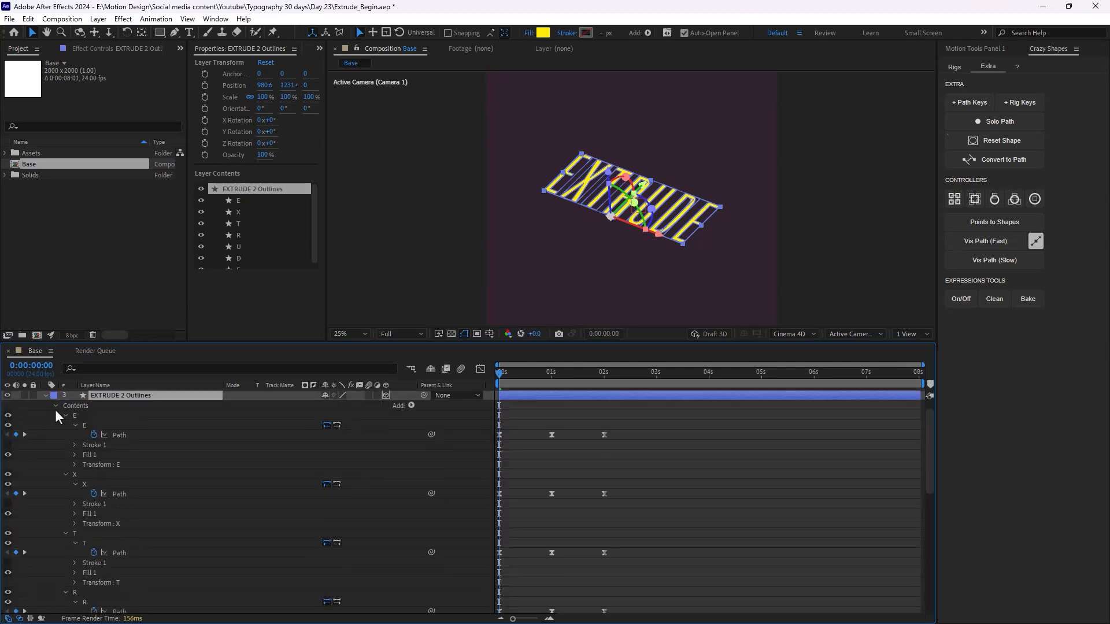
click(55, 406)
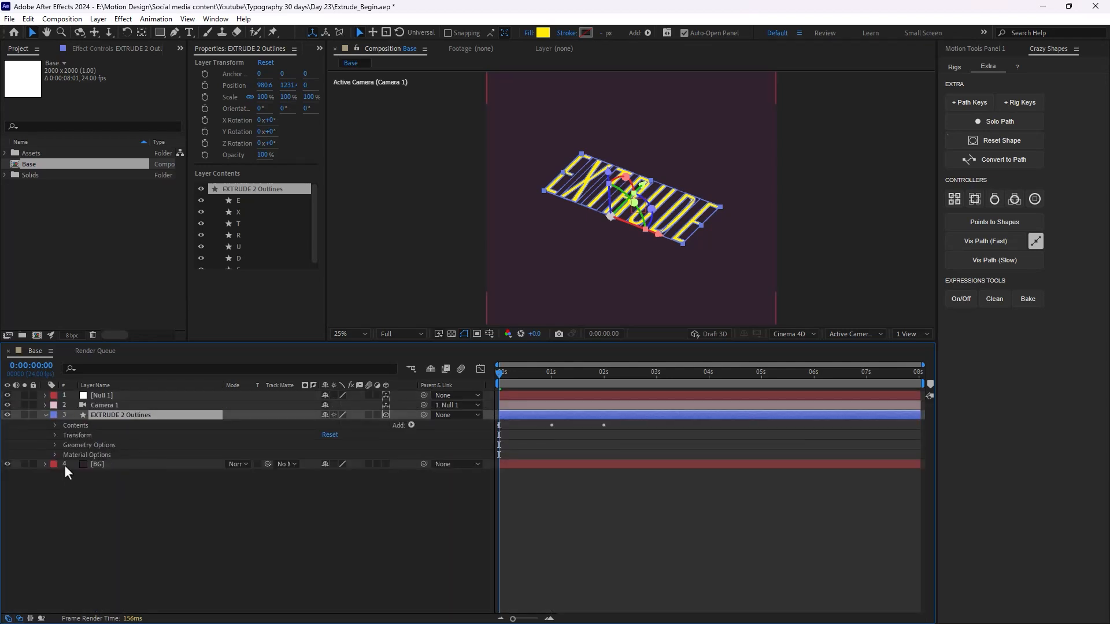
click(55, 445)
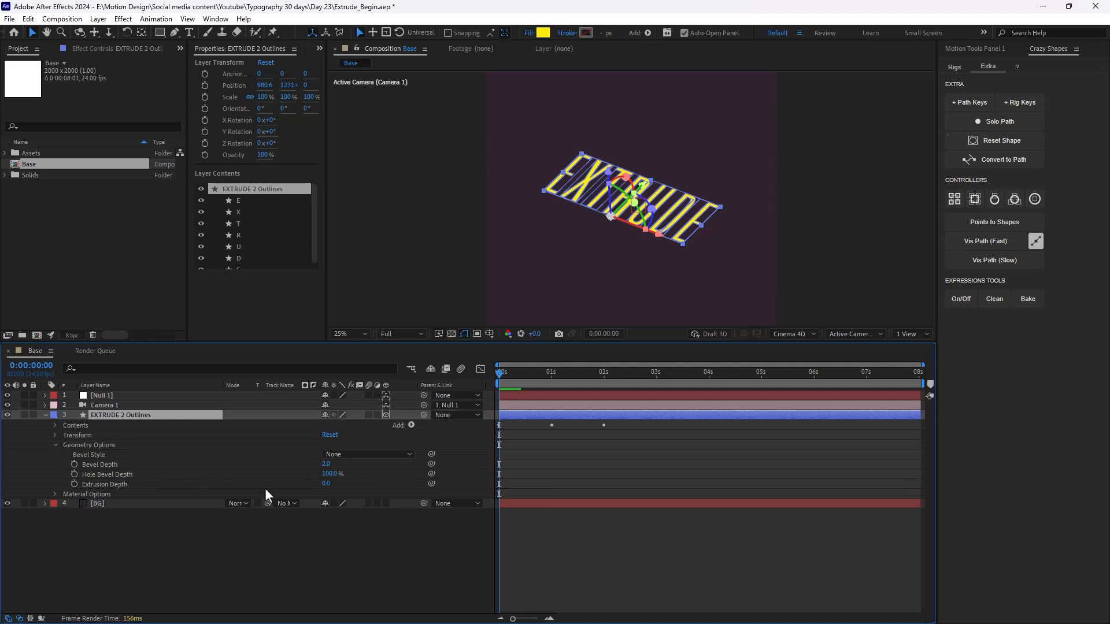
drag(326, 483, 388, 491)
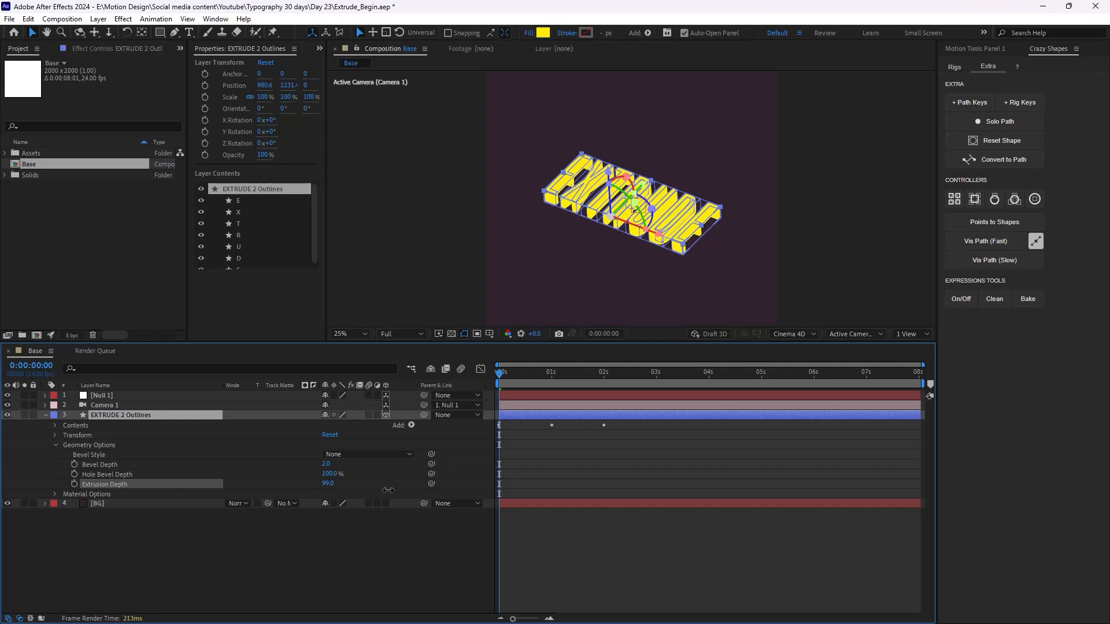
drag(389, 490, 386, 490)
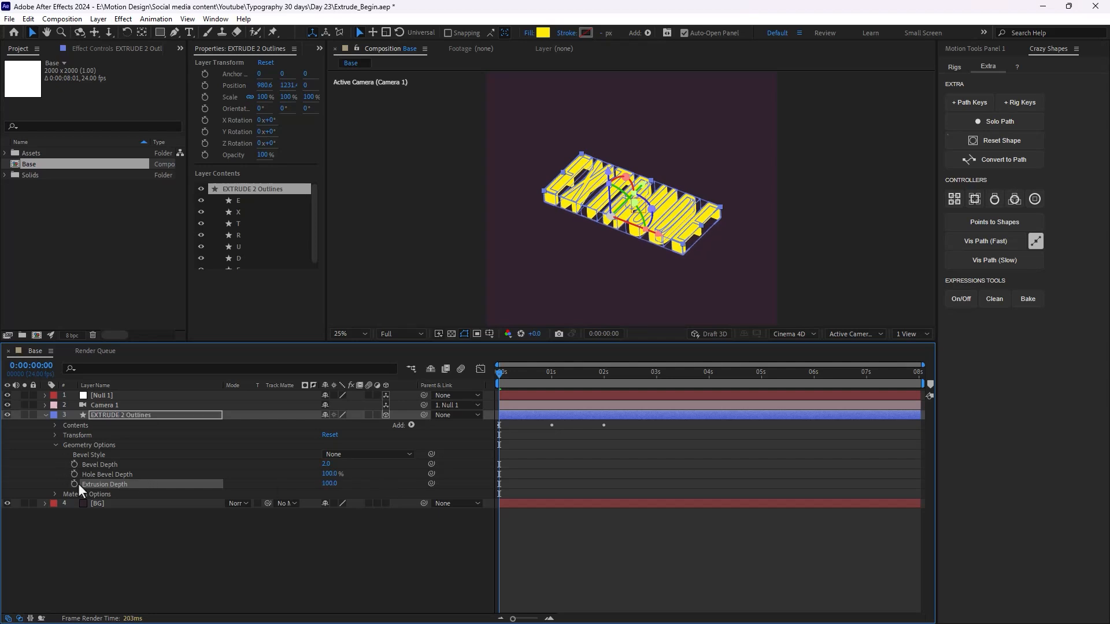
Keyframe the text's extrusion depth from 100 at the start to 1000 at 1 second and back to 100 at 2 seconds
drag(505, 387, 550, 412)
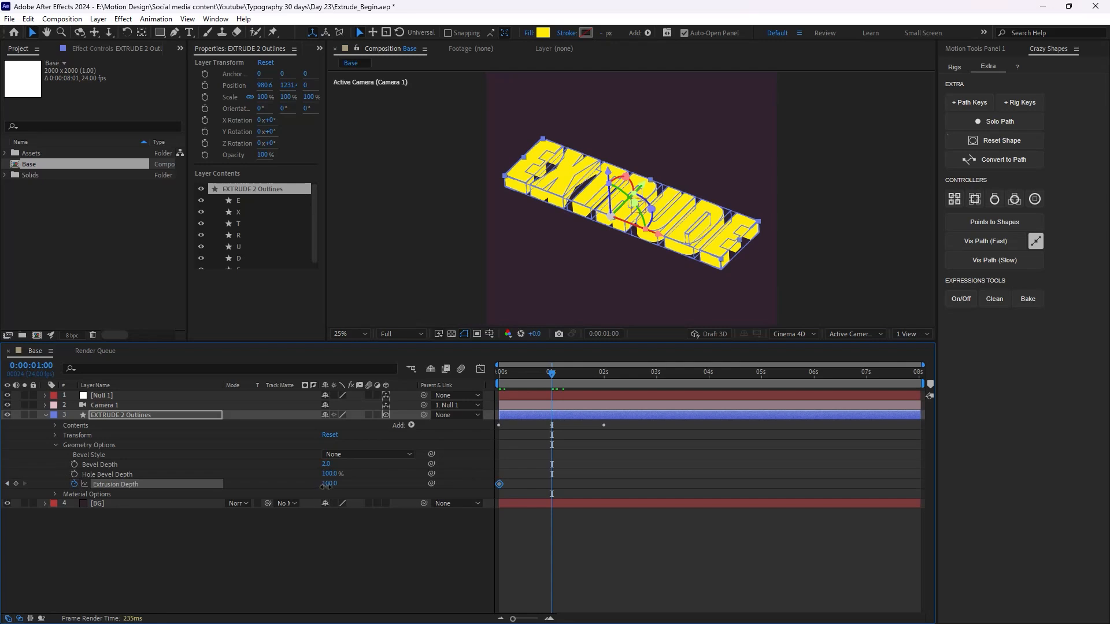
text(995)
key(Return)
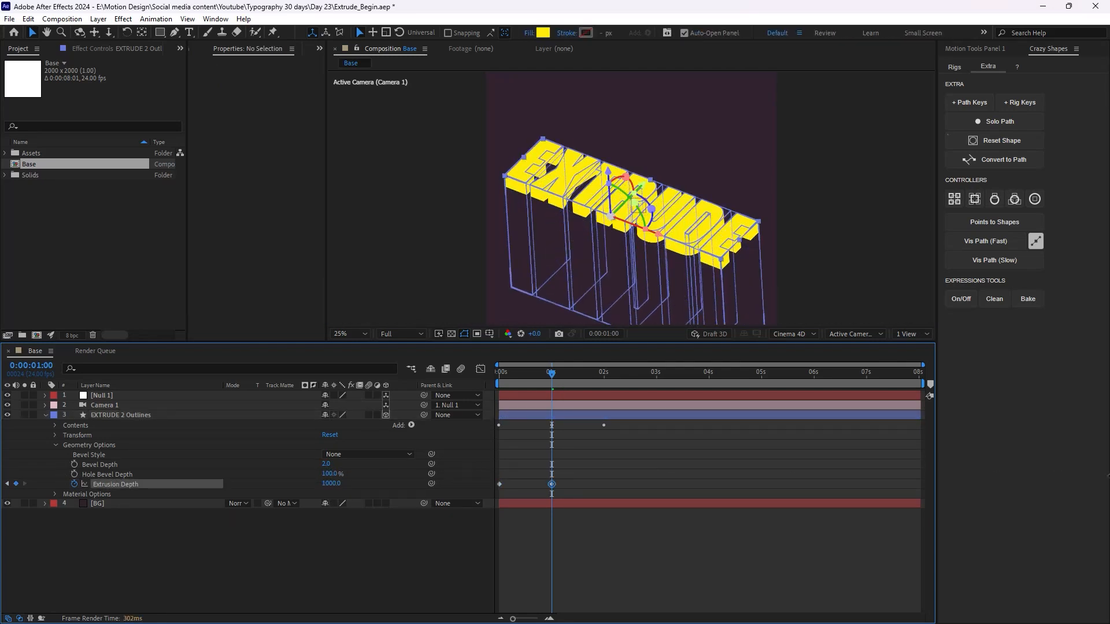
drag(336, 488, 339, 489)
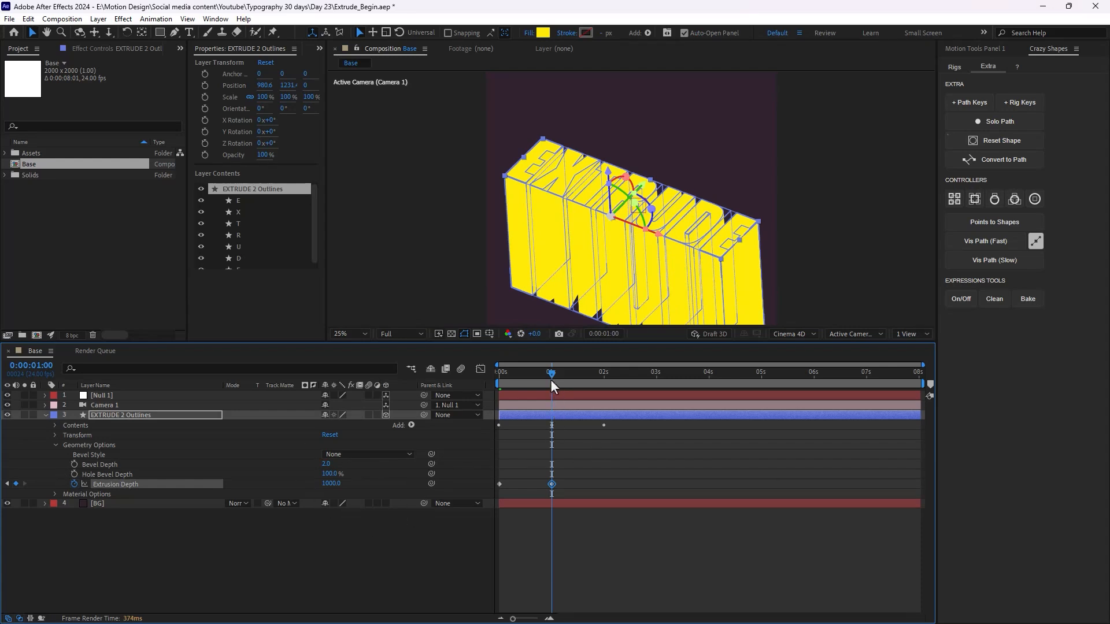
drag(550, 374, 604, 376)
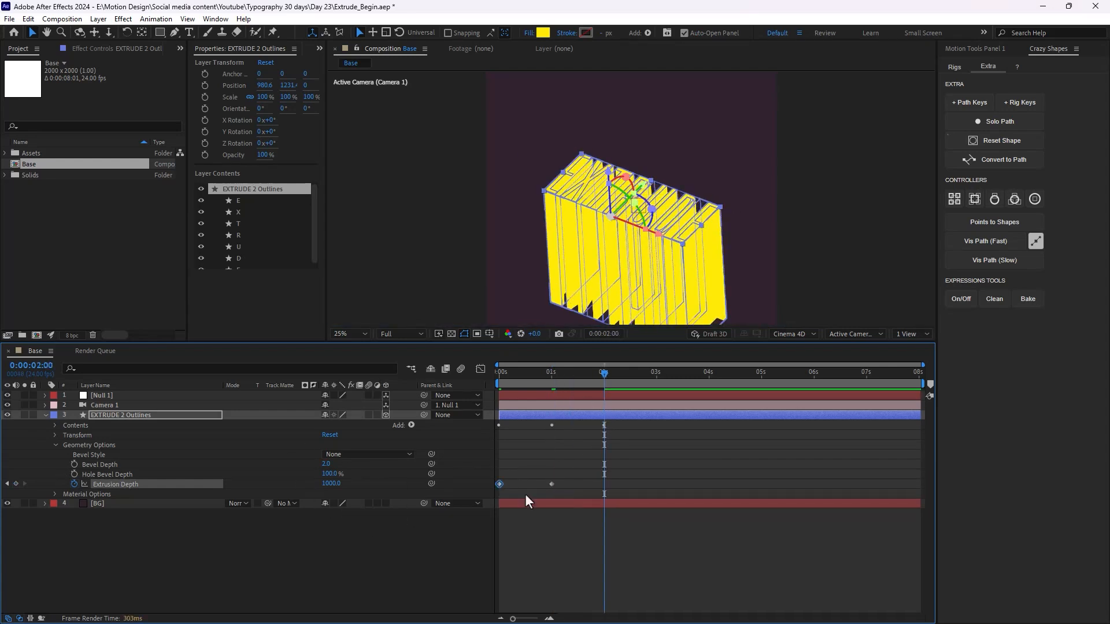
key(ctrl+v)
Set the incoming and outgoing velocity influence of all Extrusion Depth keyframes to 85%
drag(659, 469, 495, 504)
right_click(499, 485)
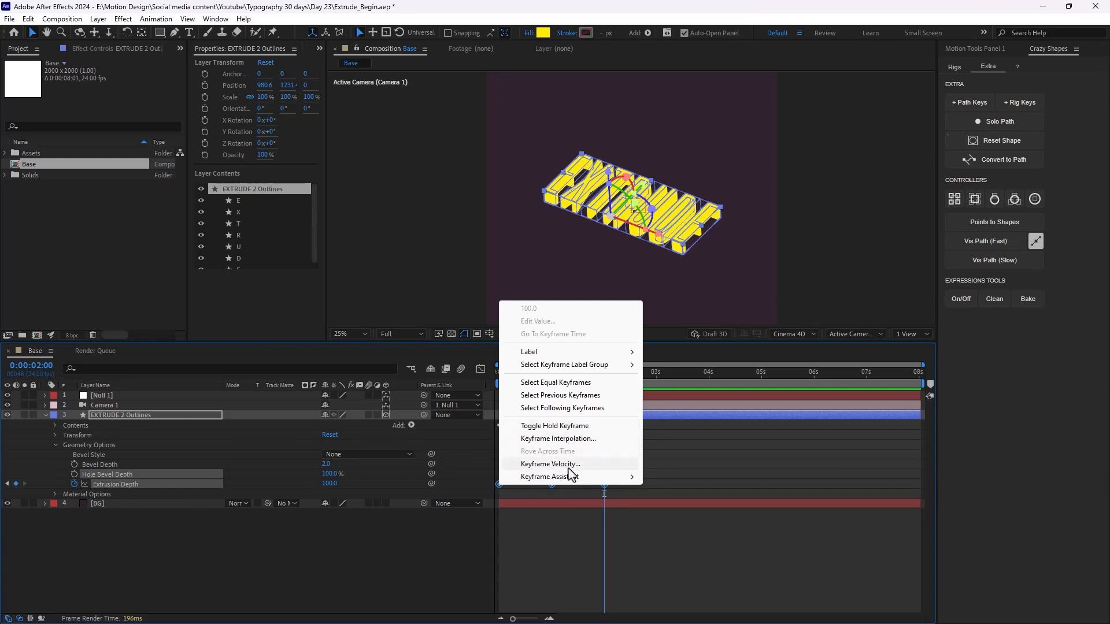
click(551, 464)
click(454, 300)
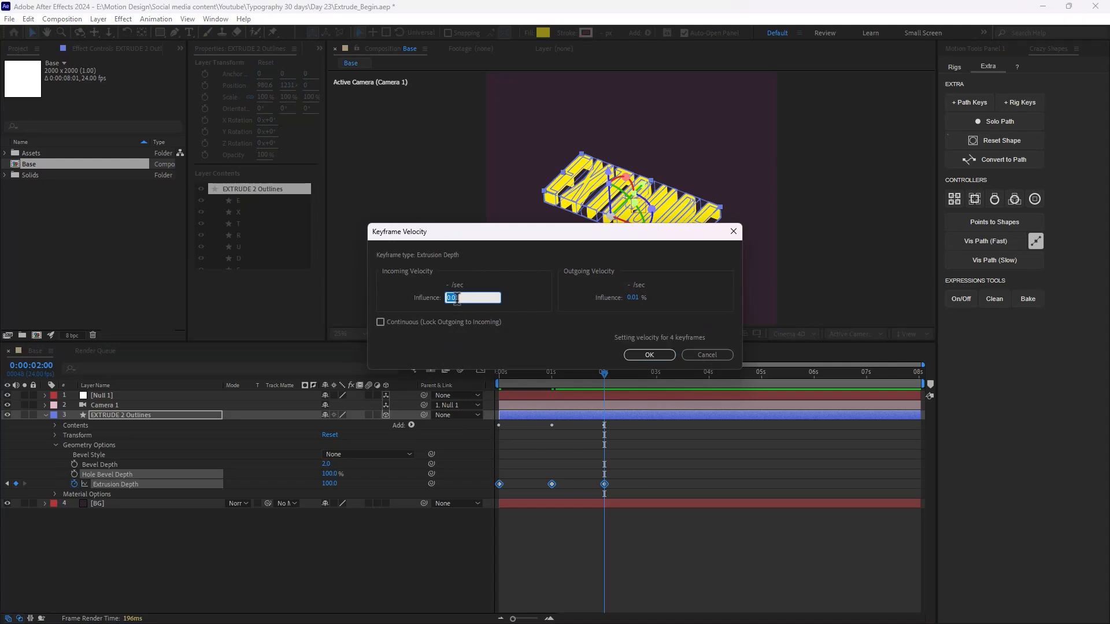
click(636, 298)
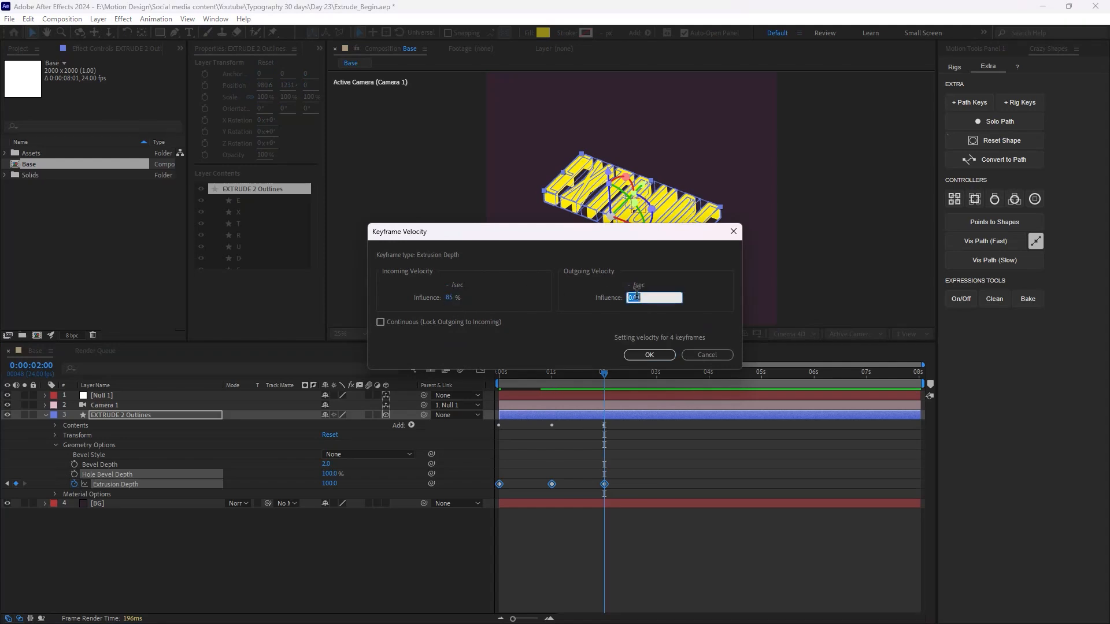
click(648, 355)
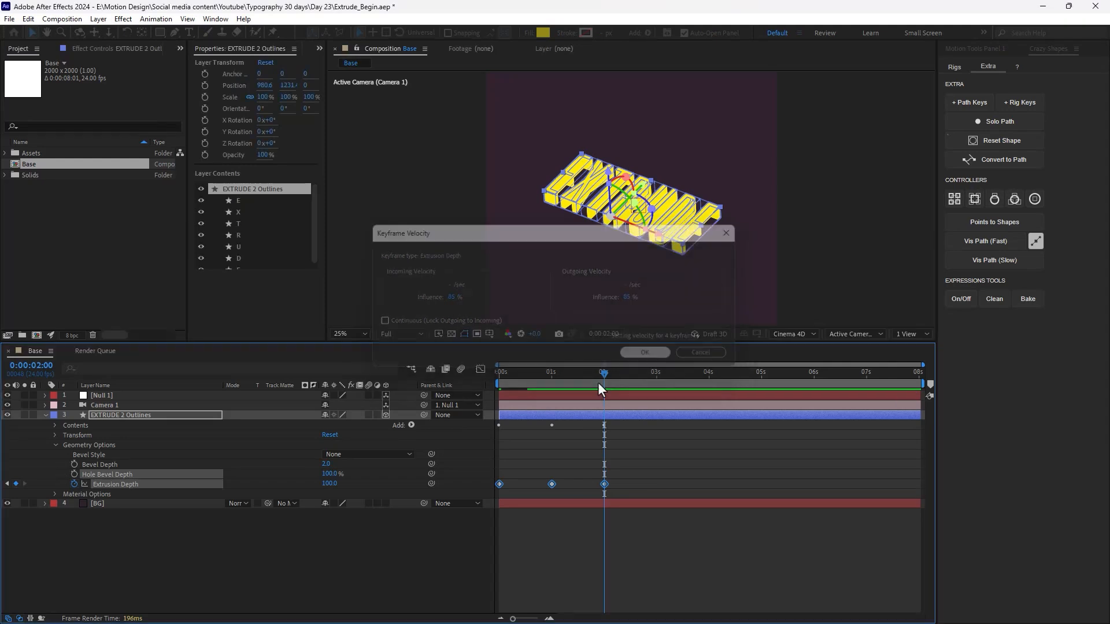
Play the eased extrusion animation from the start to check its timing
drag(592, 373, 451, 396)
key(space)
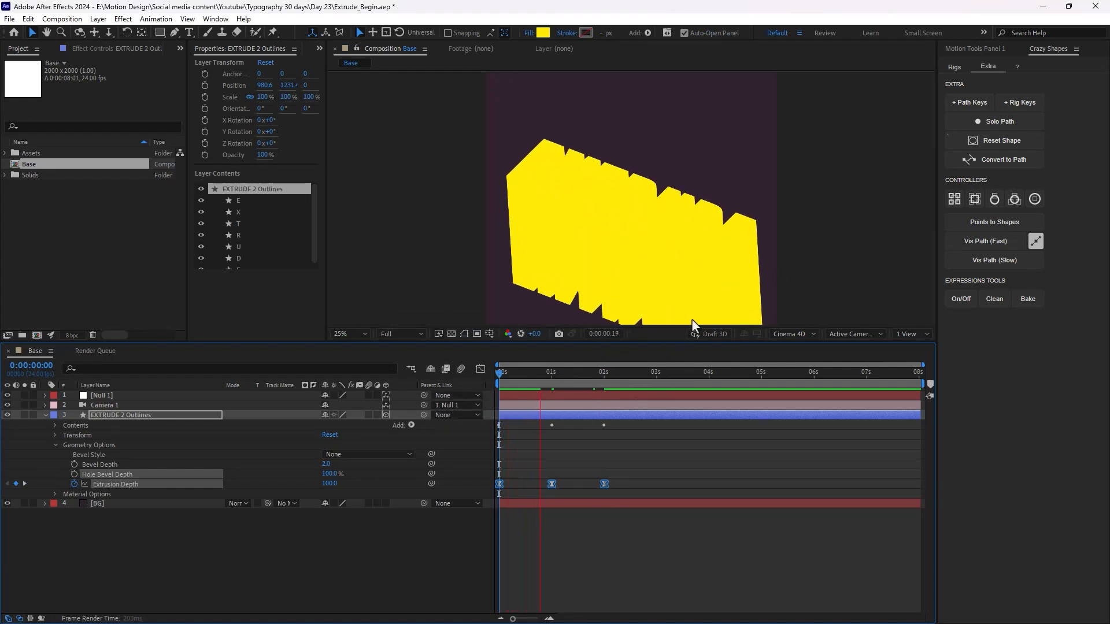
key(space)
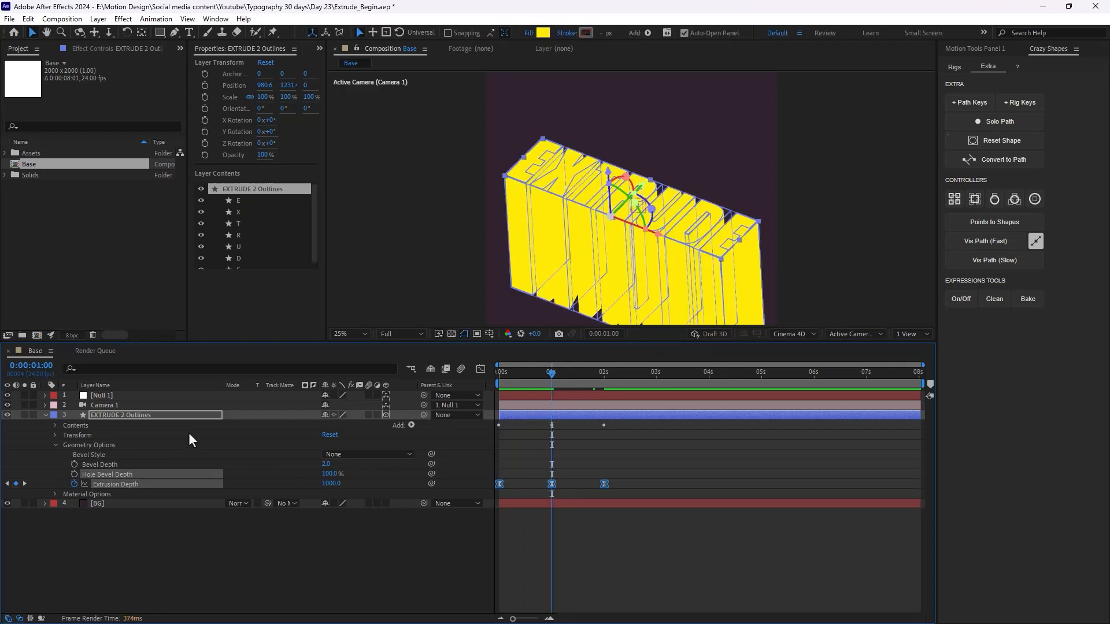
Change the fill colour of the EXTRUDE 2 Outlines layer to black
click(148, 415)
click(544, 32)
drag(424, 453, 403, 477)
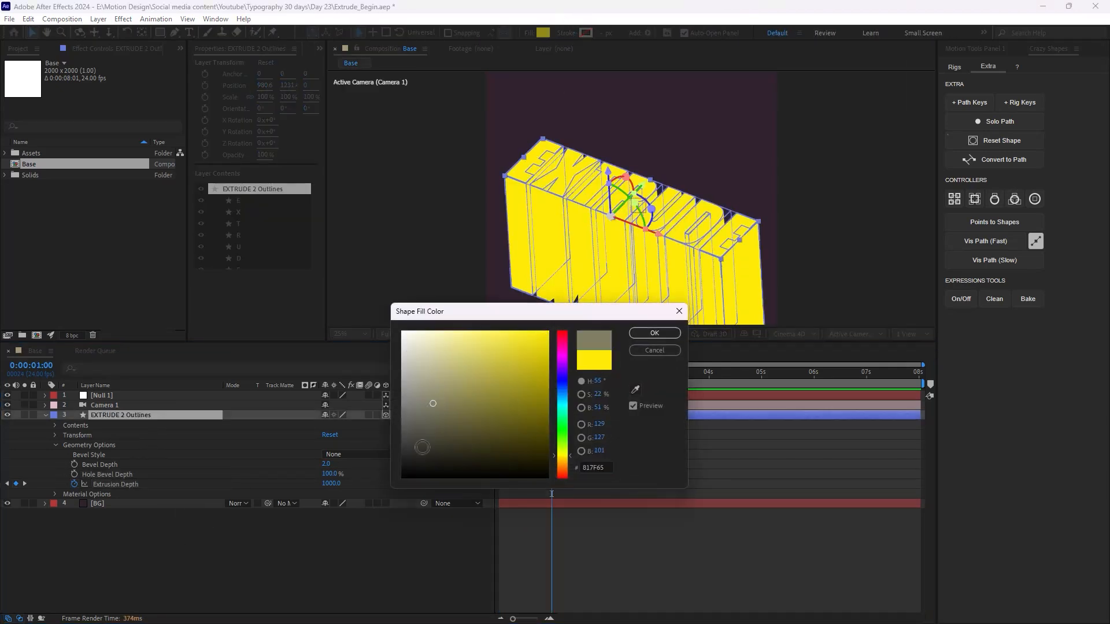
click(649, 335)
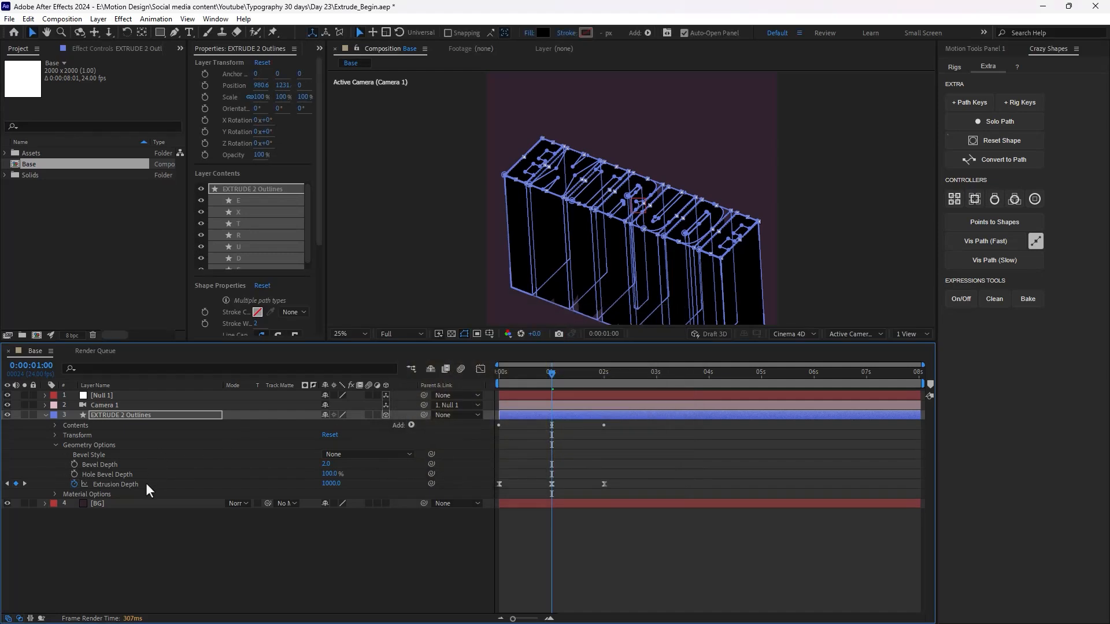
Add a Side Color material property to all letter groups of the EXTRUDE 2 Outlines layer
click(55, 425)
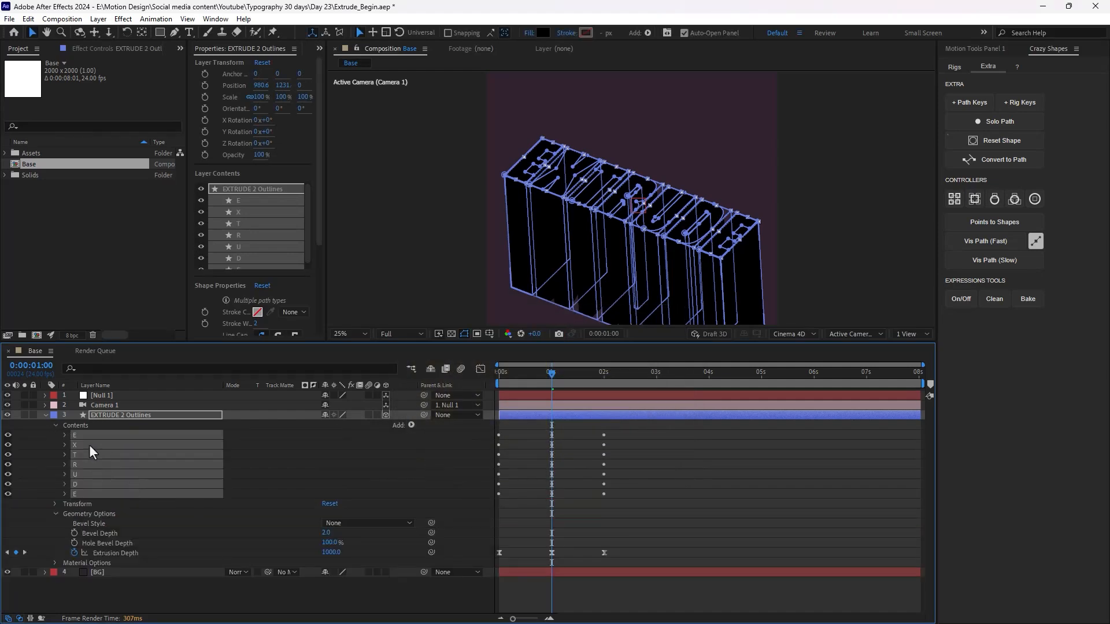
click(411, 426)
mouse_move(488, 269)
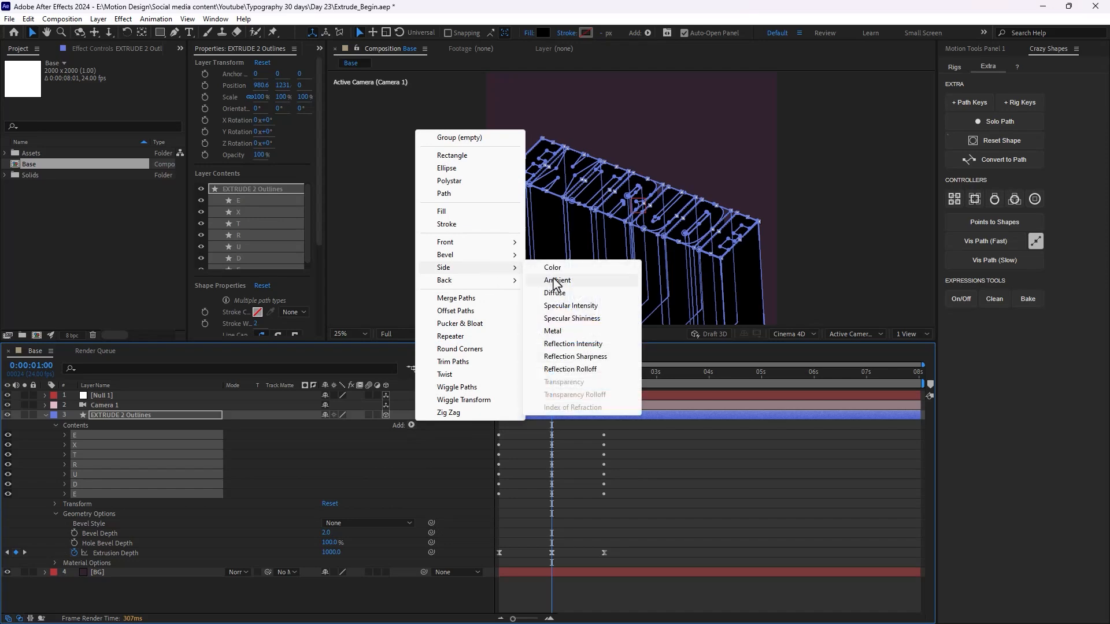
click(556, 268)
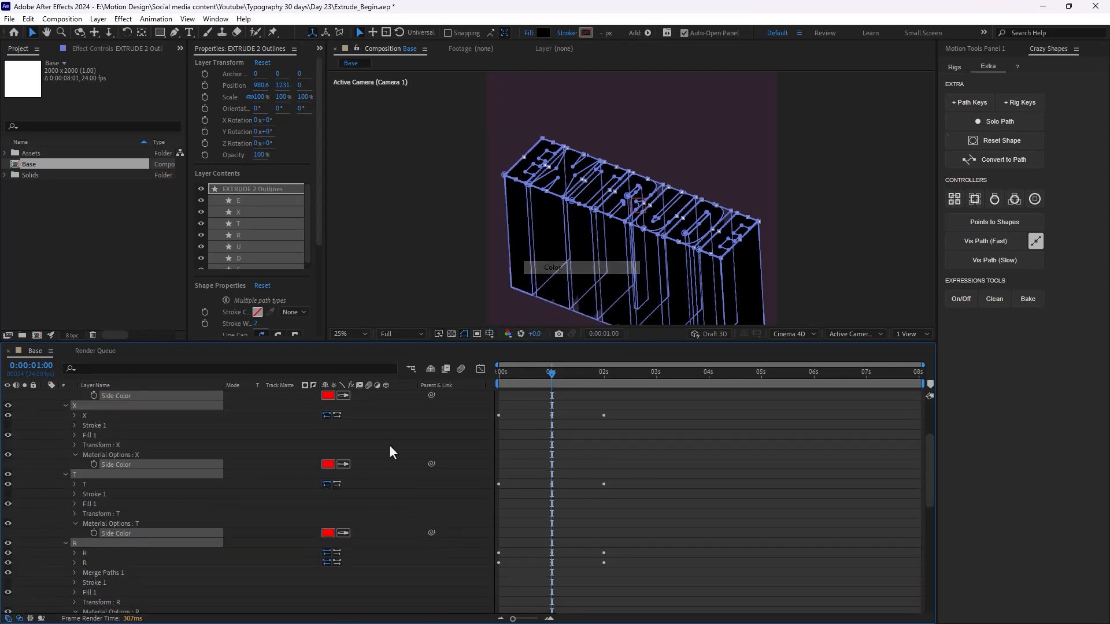
Set the side colour of all letters to FFFFFF and collapse the layer's properties
click(328, 395)
text(FFFFFF)
click(653, 336)
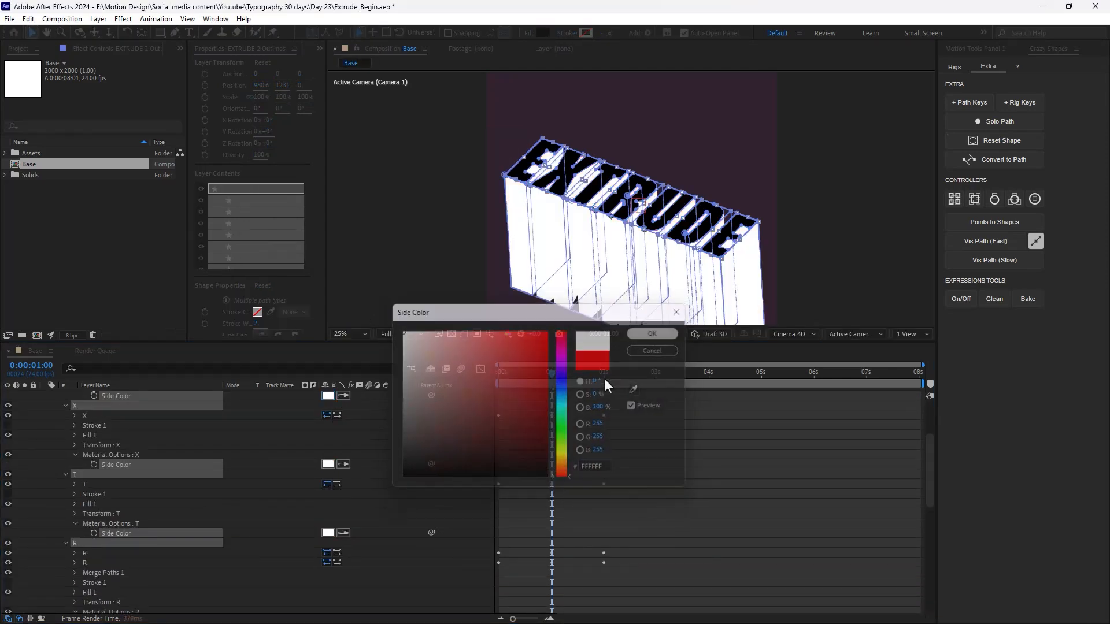
scroll(150, 431, up, 4)
click(46, 415)
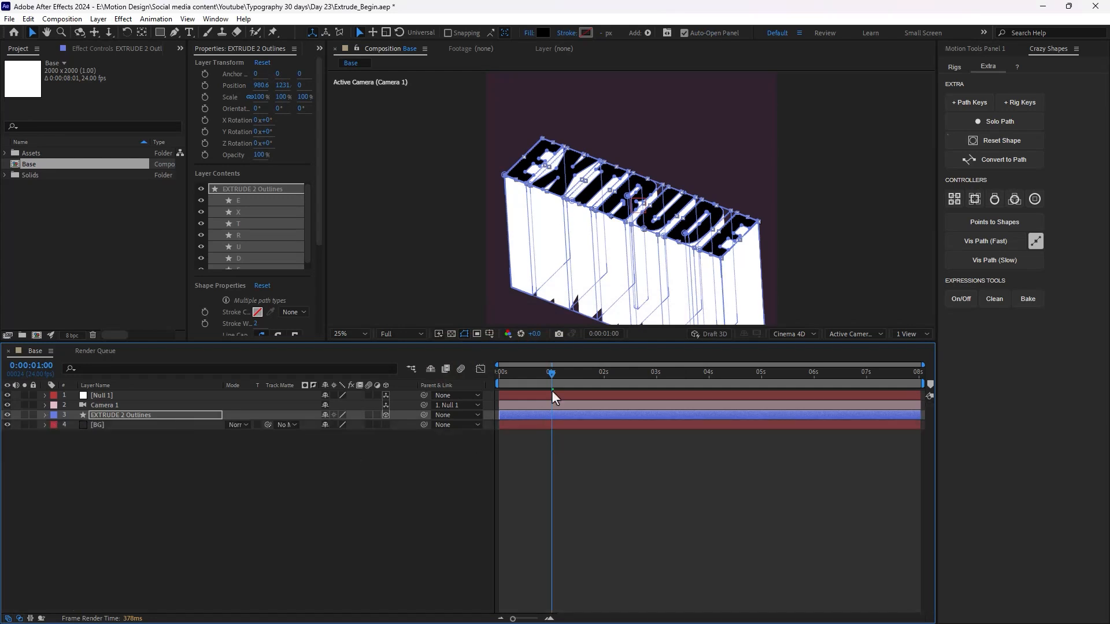
Preview the animation from the start with the black faces and white sides
drag(552, 382, 463, 400)
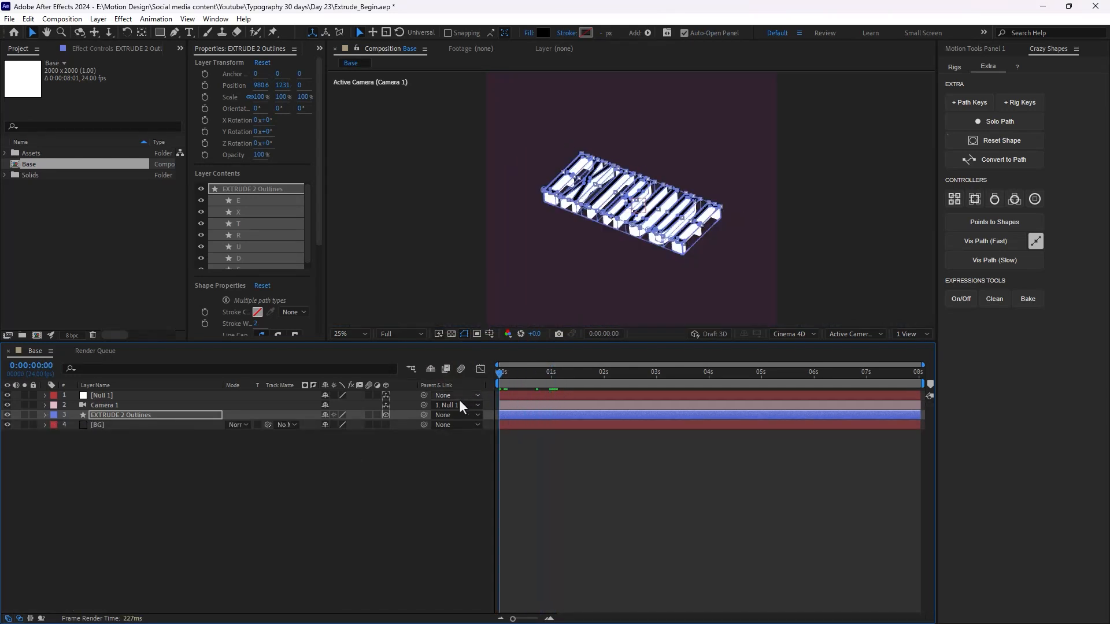
key(space)
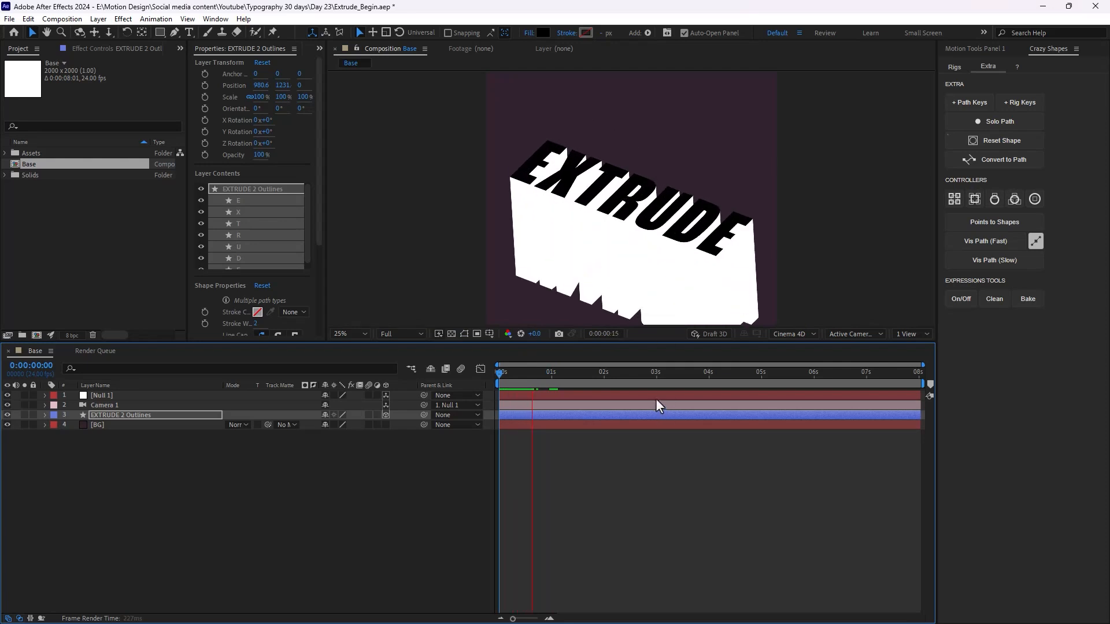
key(space)
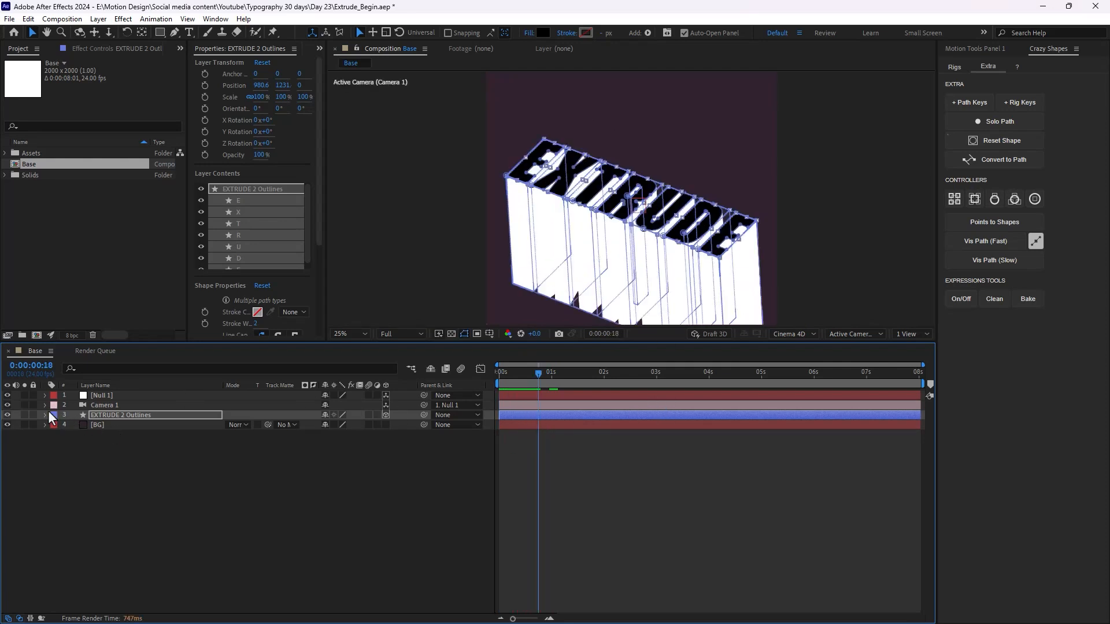
Set the Z scale of the EXTRUDE 2 Outlines layer to -100% to reverse the extrusion direction
key(s)
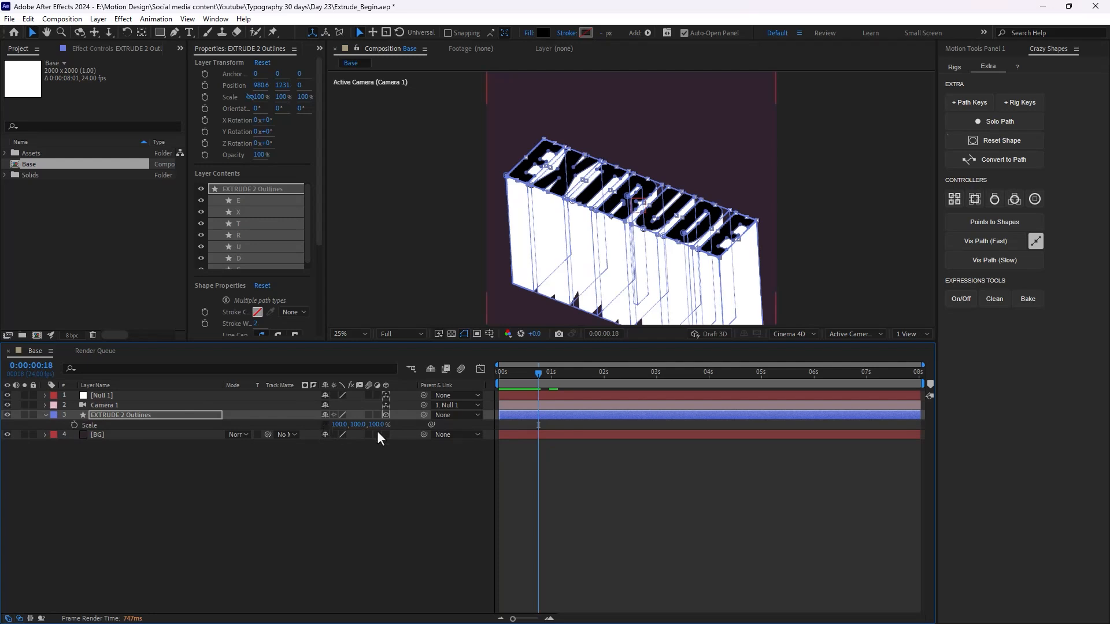
click(374, 425)
text(-100)
key(Return)
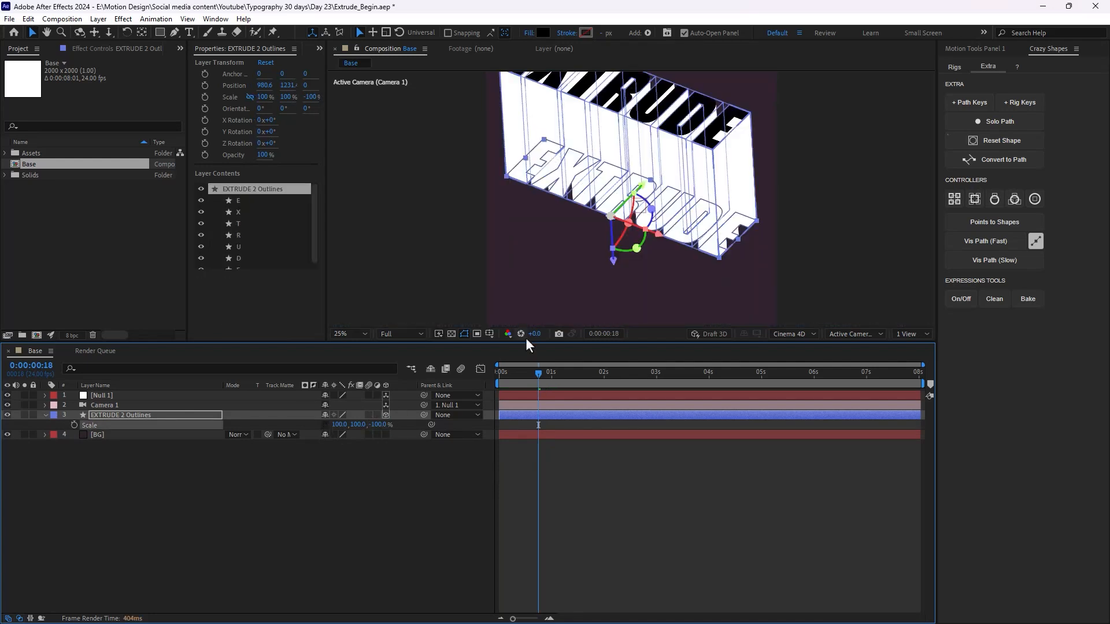
Move the text down along its Z axis to about 532.7 so the full extrusion fits inside the frame
mouse_move(539, 377)
mouse_down()
mouse_move(499, 377)
mouse_move(552, 384)
mouse_up()
scroll(627, 196, down, 1)
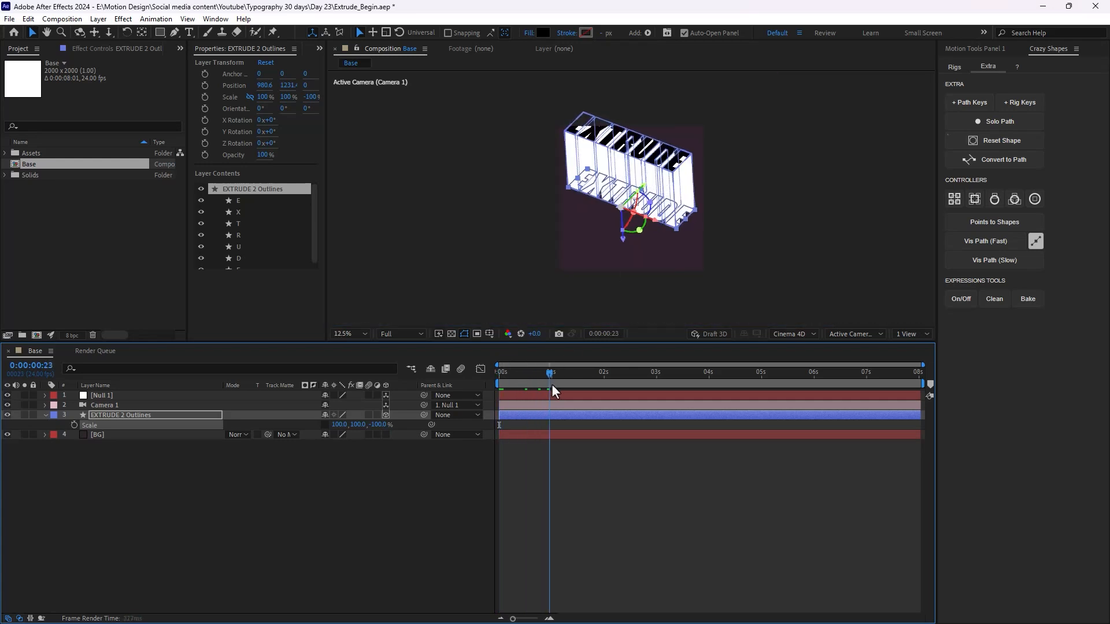
scroll(628, 265, up, 1)
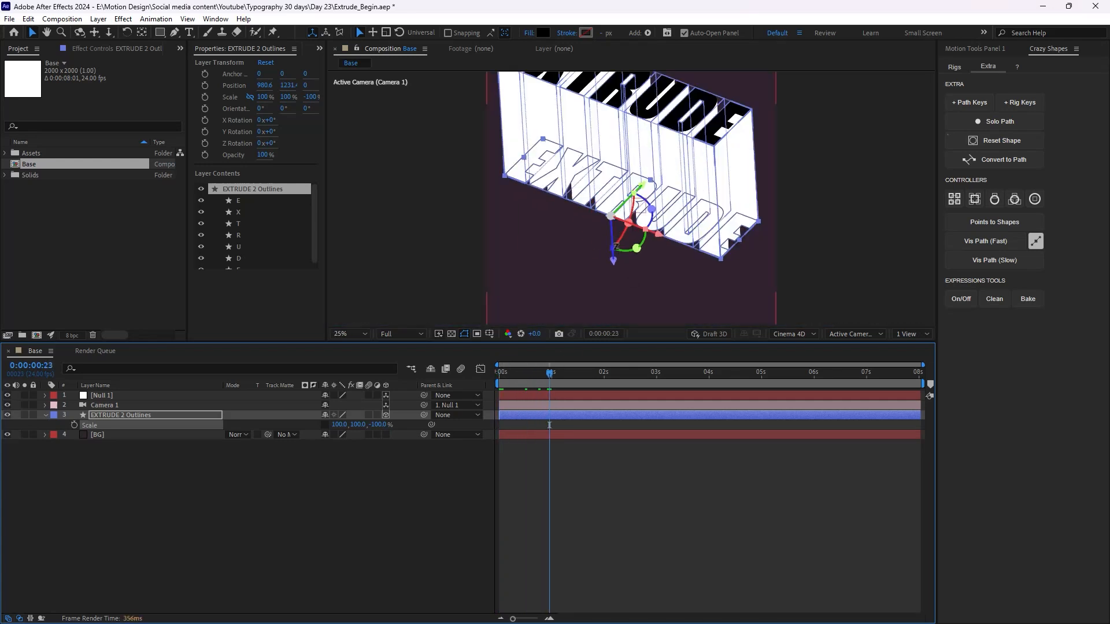
drag(613, 237, 610, 302)
scroll(636, 246, down, 1)
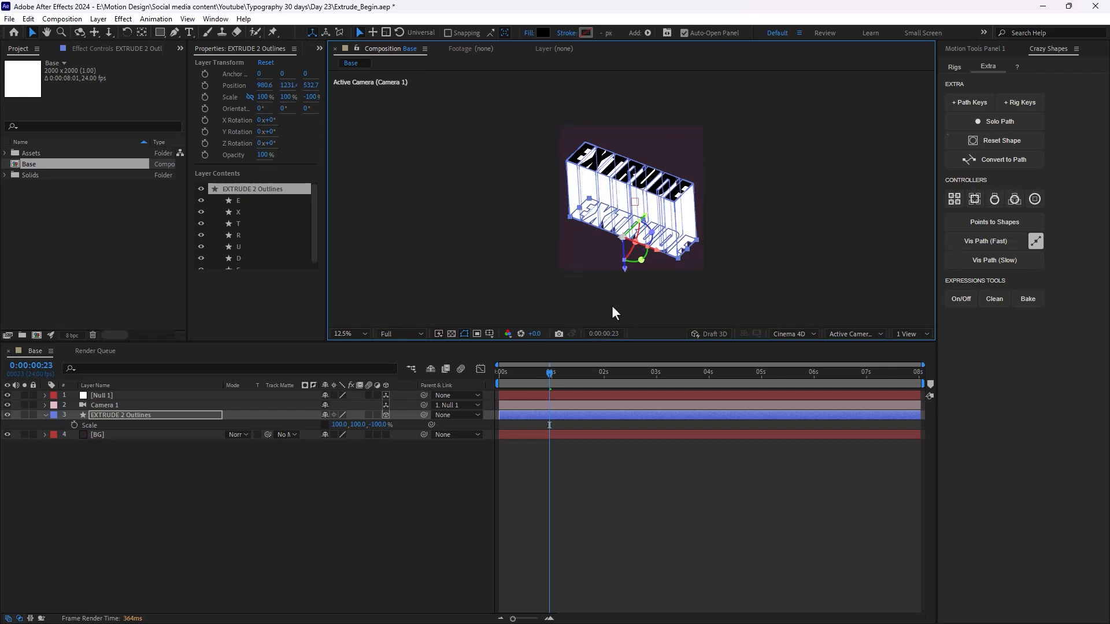
Play the repositioned upward extrusion from the start
drag(550, 374, 464, 374)
key(space)
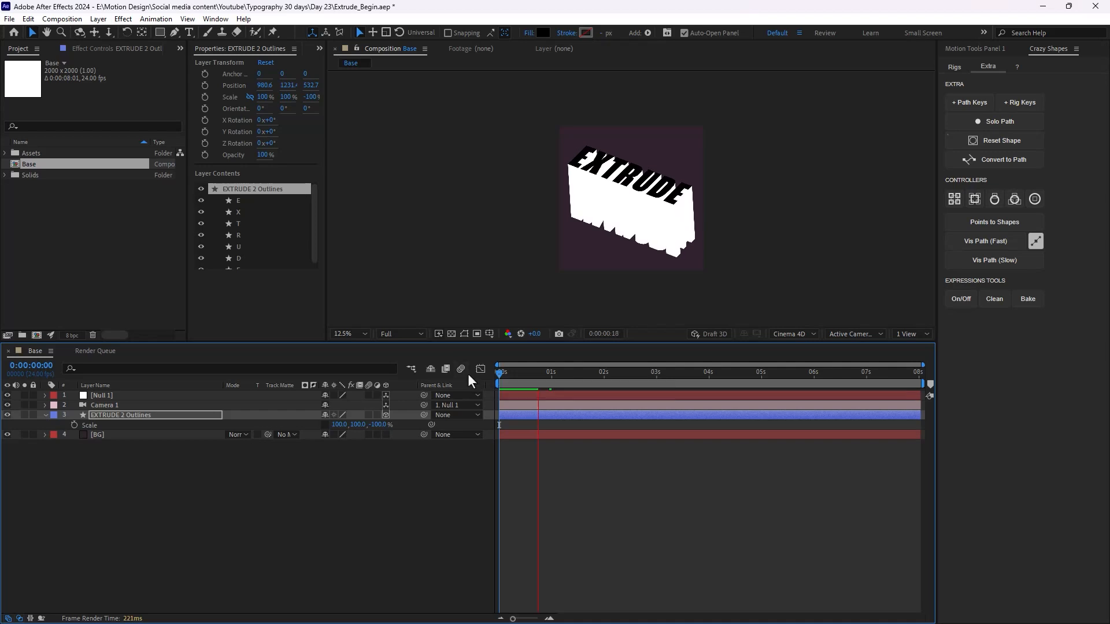
key(space)
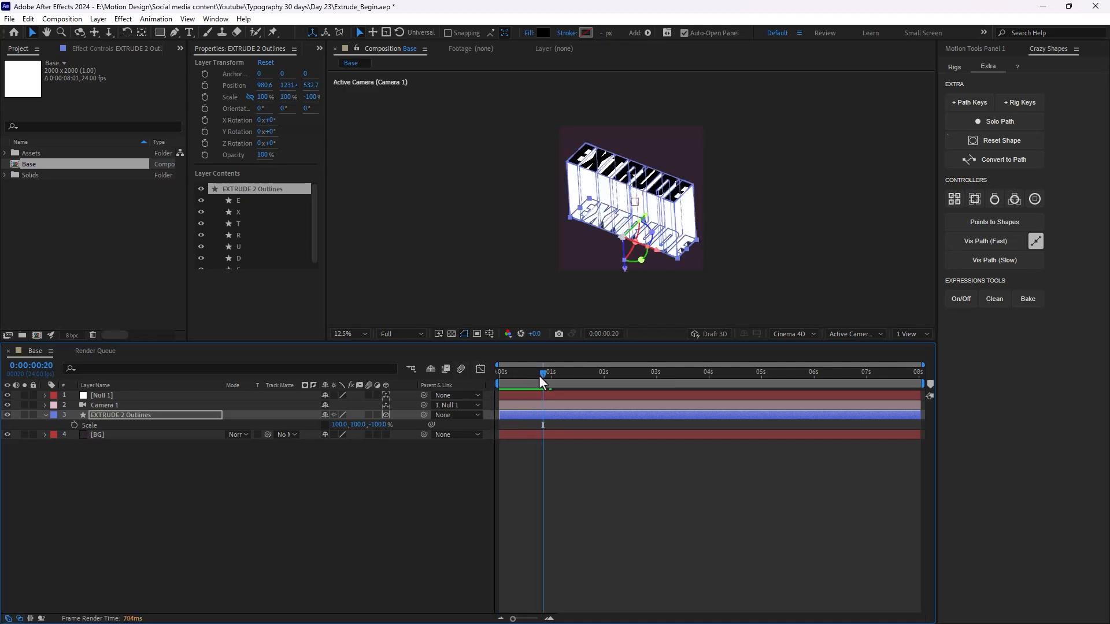
Split the EXTRUDE 2 Outlines layer into separate letter layers with Motion Tools
key(Home)
click(160, 487)
click(140, 415)
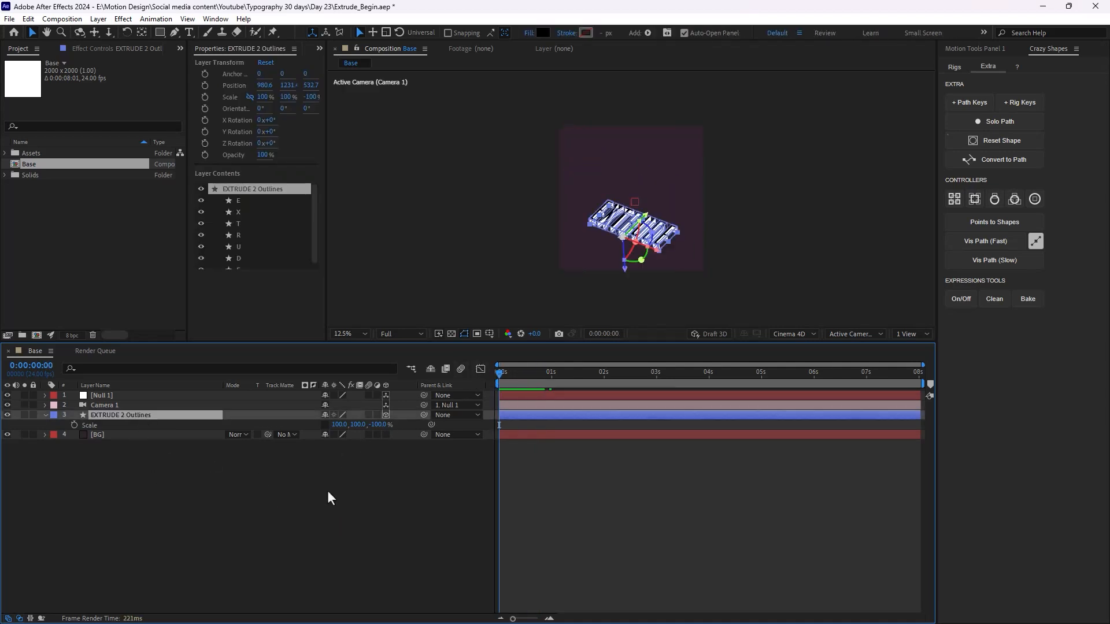
click(959, 49)
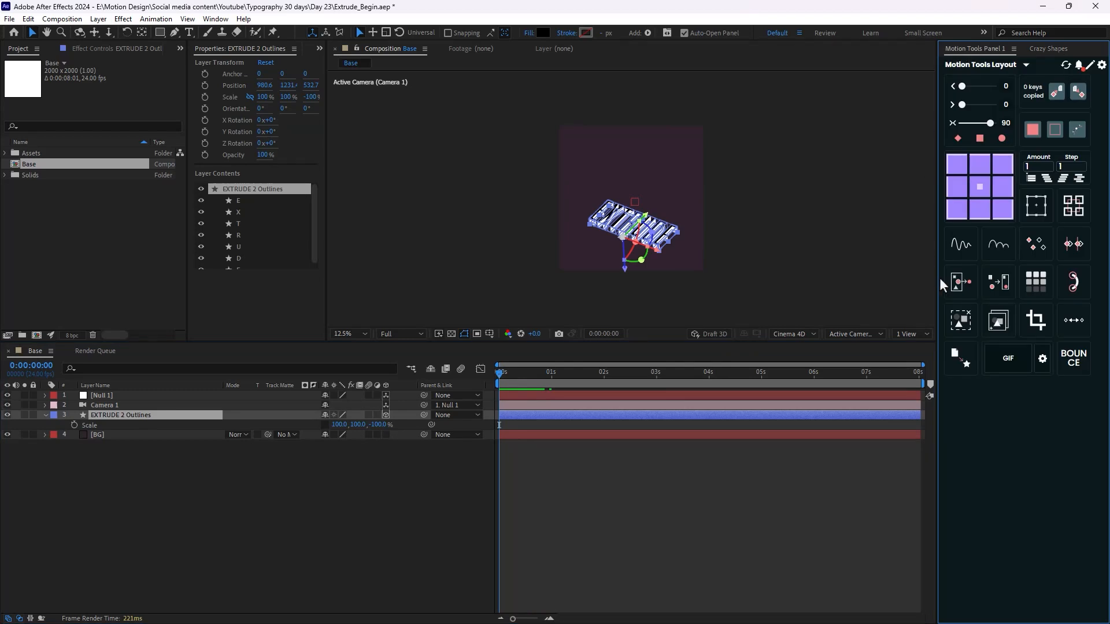
click(961, 285)
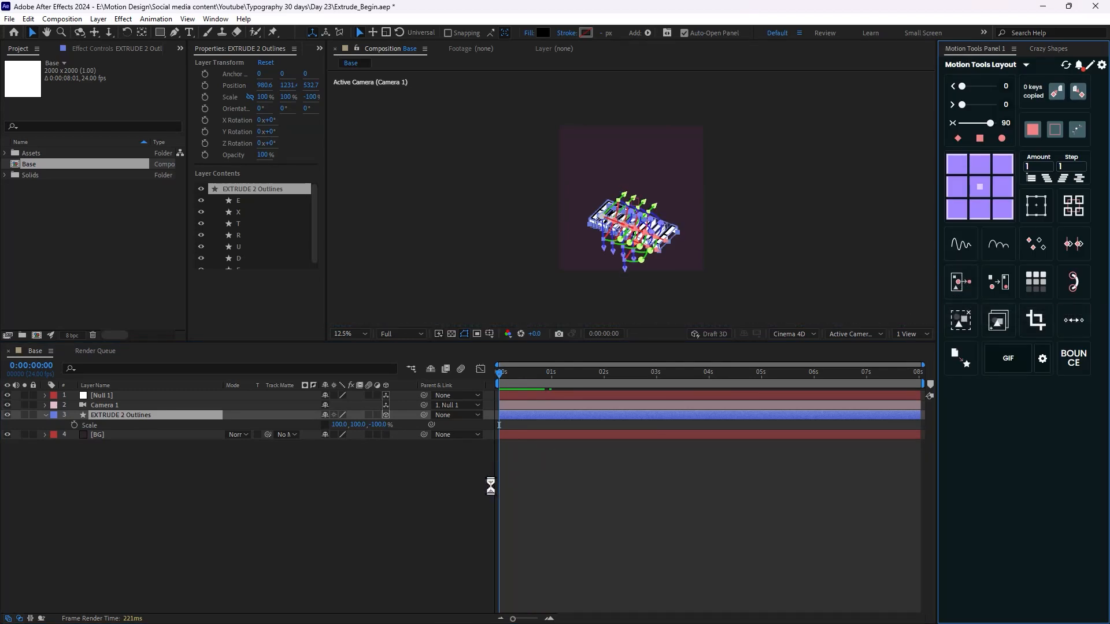
click(241, 536)
Select all seven letter layers and reveal their Path and Extrusion Depth keyframes
click(108, 417)
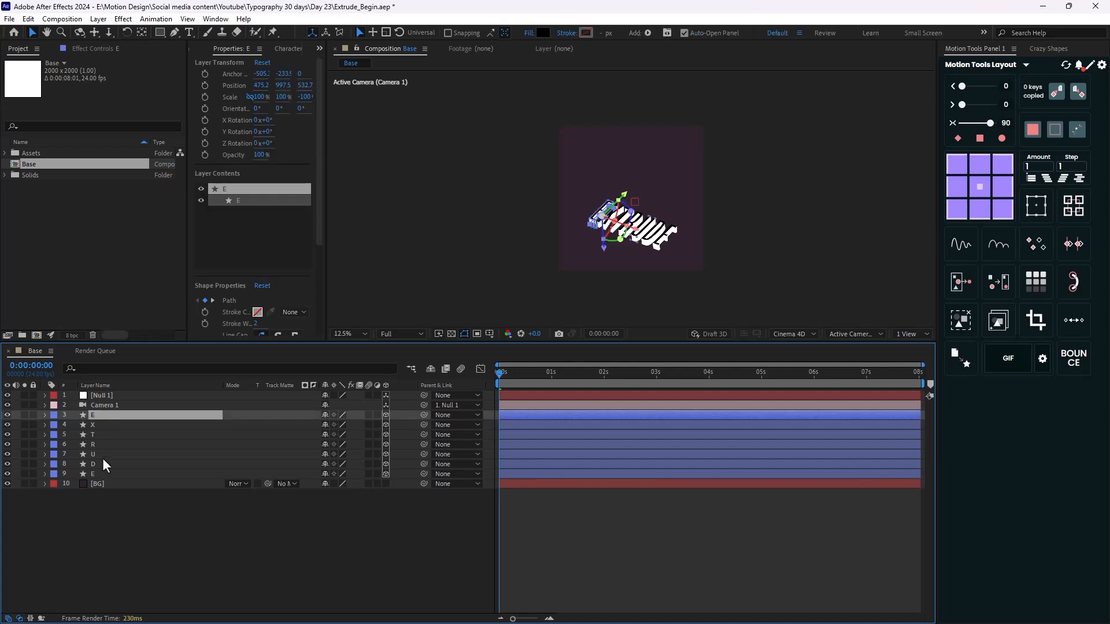
shift+click(100, 473)
key(u)
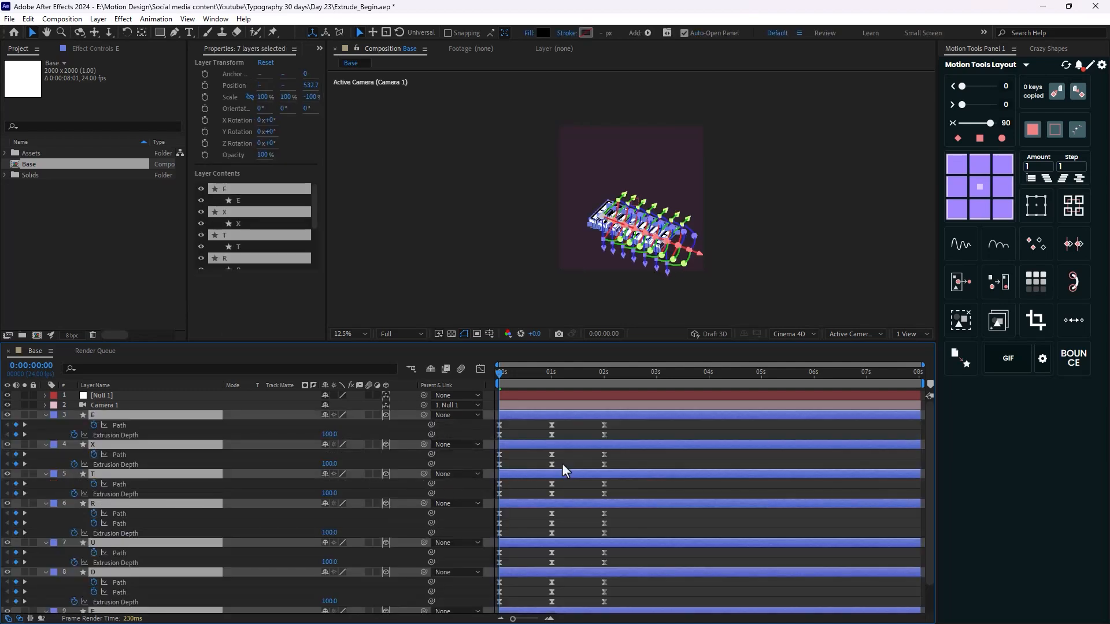
Delay the Path and Extrusion Depth keyframes of the X layer by 2 frames and the T layer by 4 frames
drag(624, 449, 504, 466)
drag(634, 487, 505, 495)
click(502, 376)
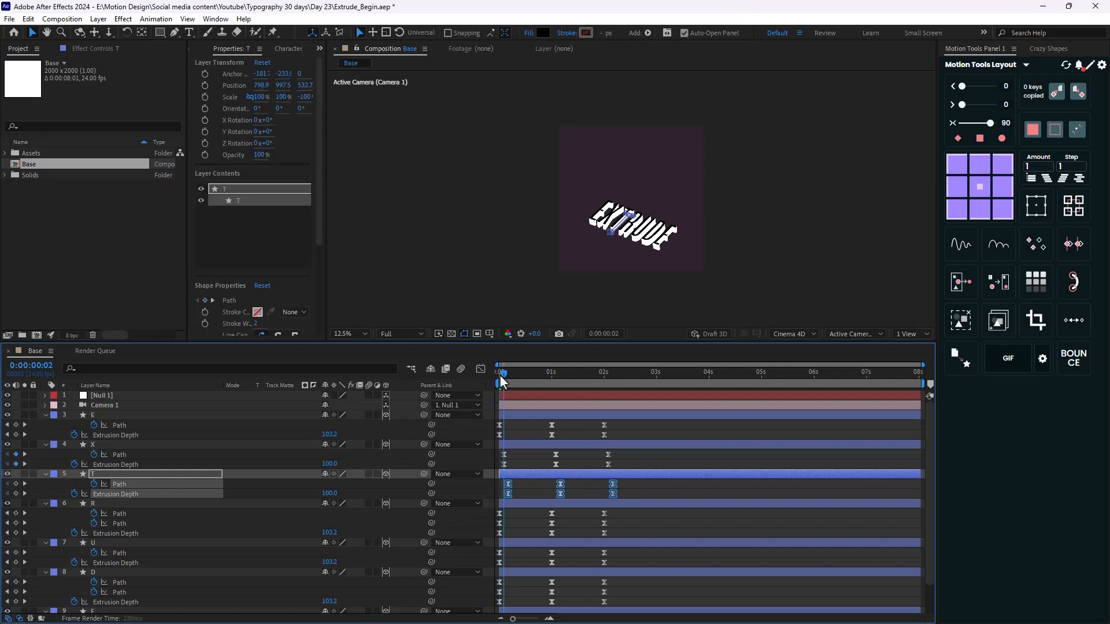
key(Page_Down)
key(Page_Down)
key(Page_Down)
key(Page_Down)
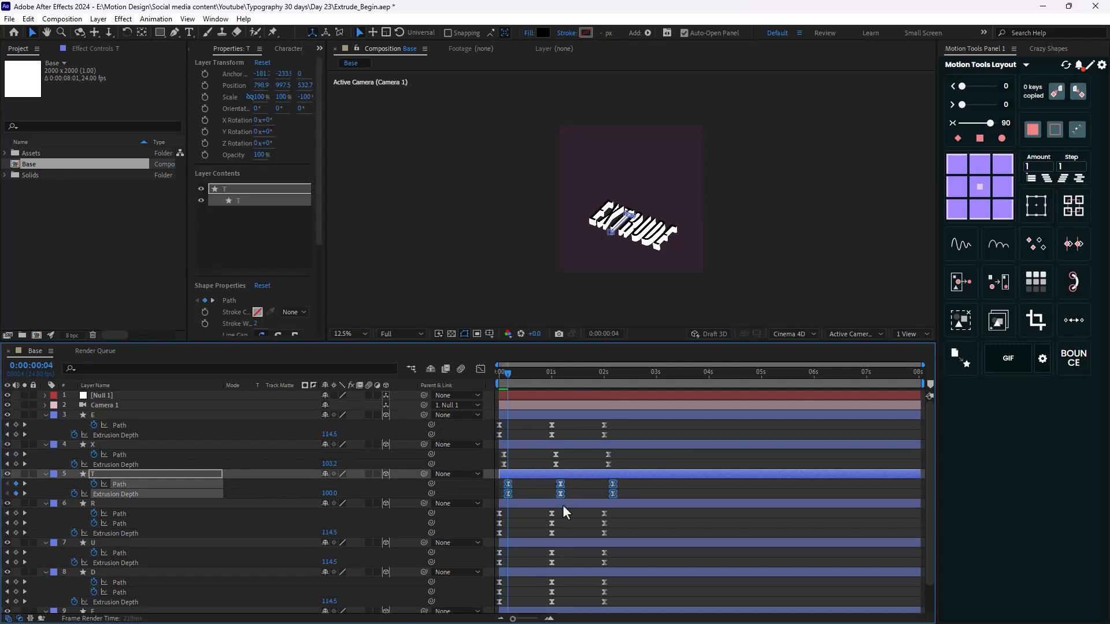
Delay the Path and Extrusion Depth keyframes of the R layer by 6 frames and the U layer by 8 frames
drag(637, 510, 512, 533)
key(Page_Down)
key(Page_Down)
drag(636, 561, 516, 564)
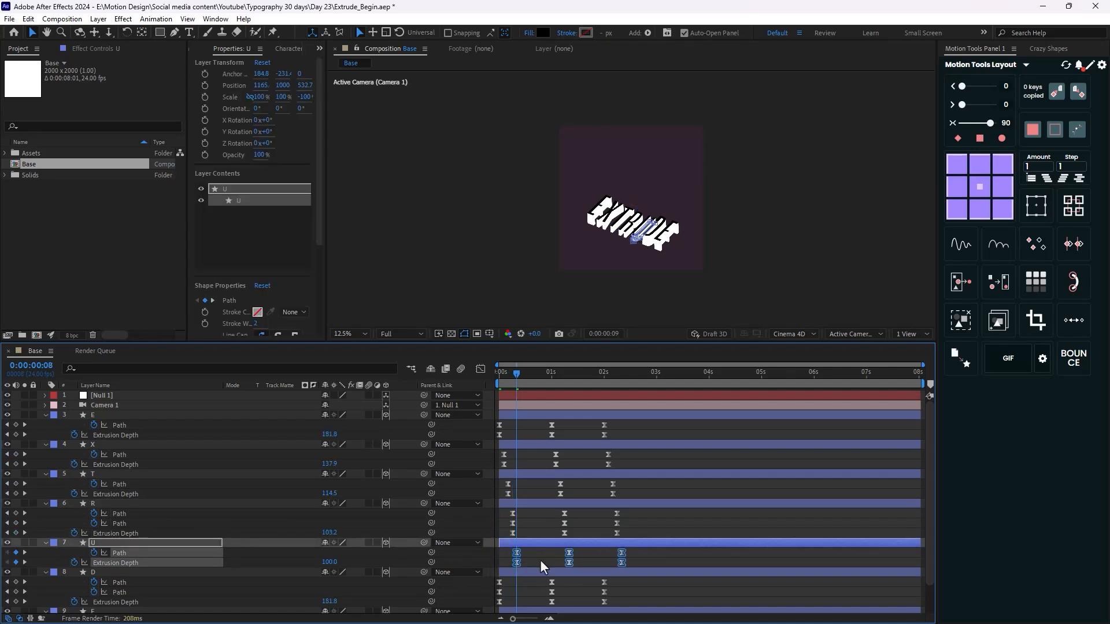
Delay the Path and Extrusion Depth keyframes of the D layer by 10 frames and the last E layer by 12 frames
key(Page_Down)
key(Page_Down)
scroll(547, 563, down, 2)
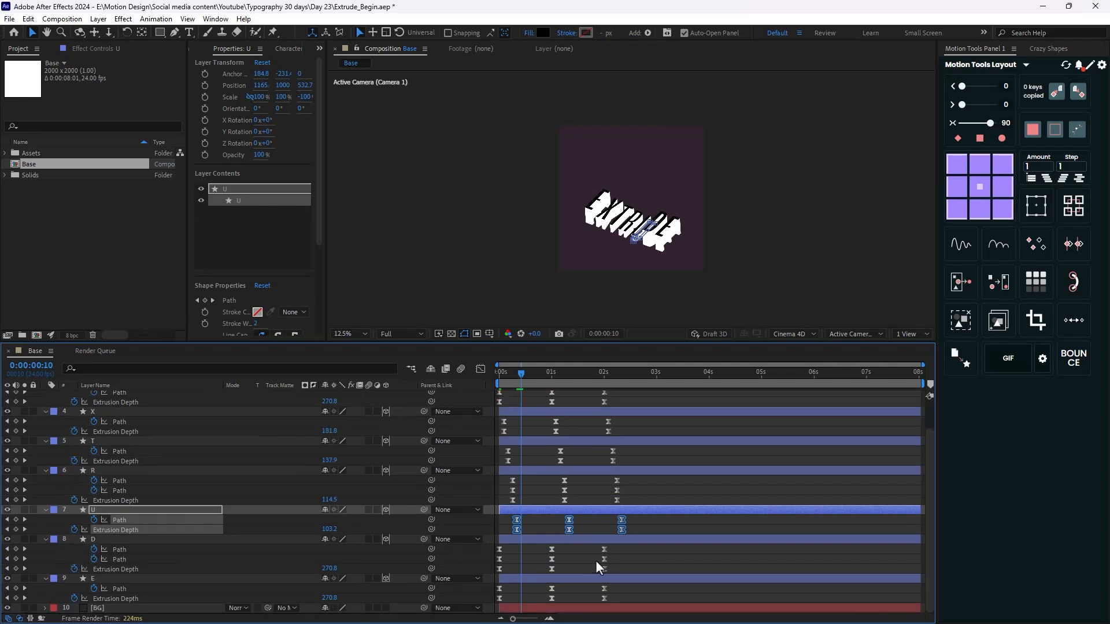
drag(620, 544, 490, 581)
click(503, 571)
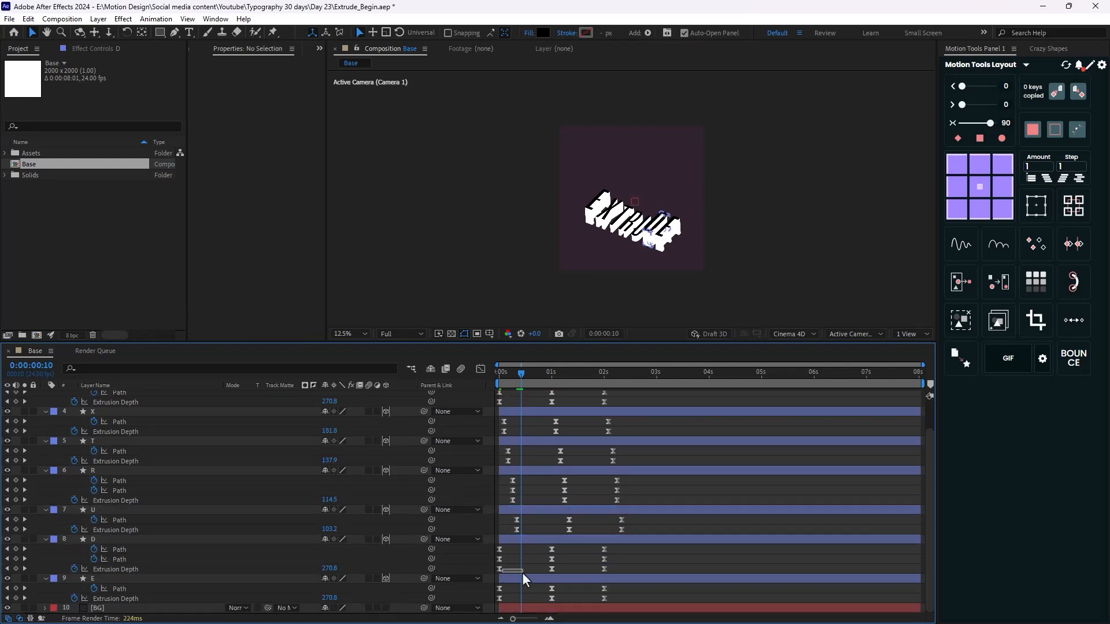
drag(615, 552, 519, 572)
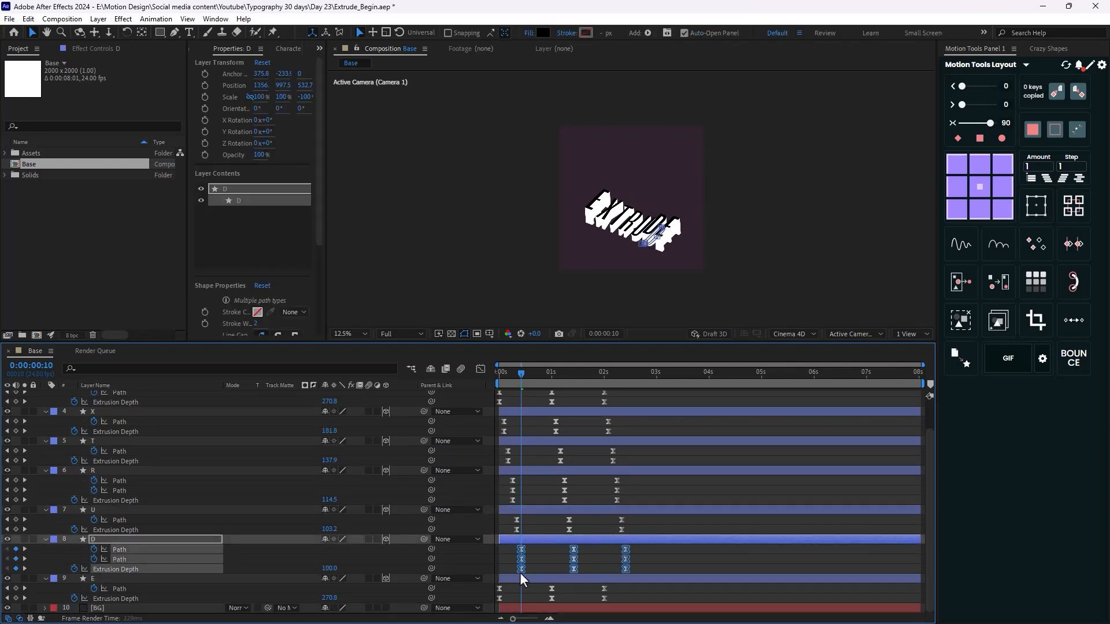
drag(619, 585, 524, 599)
key(Page_Down)
key(Page_Down)
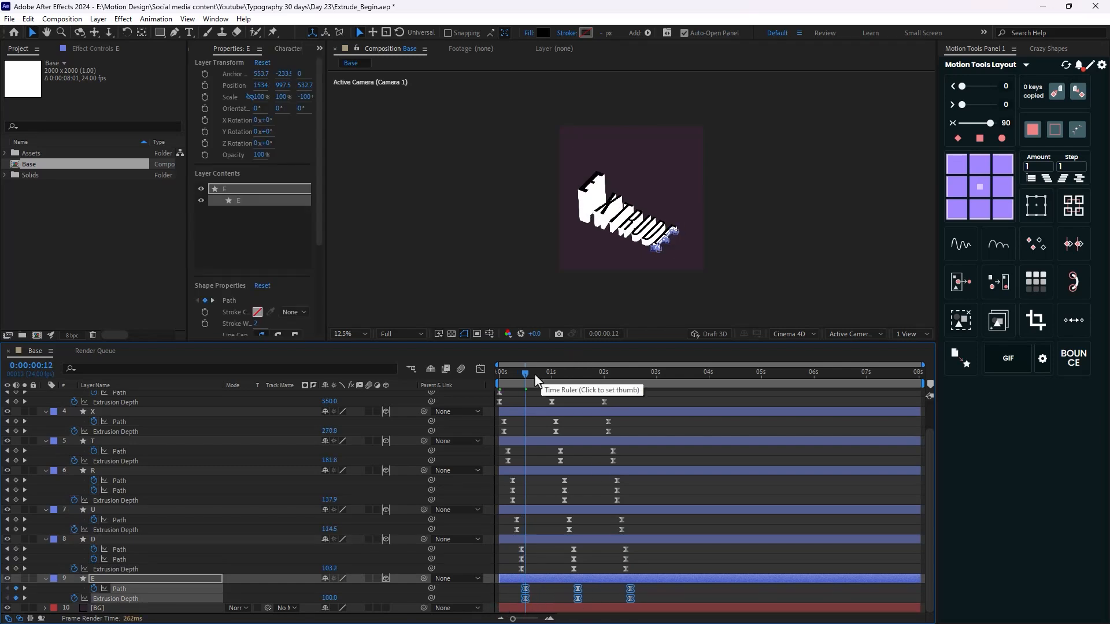
End the work area at 0:00:02:13, just after the last E layer's final keyframes, and preview the staggered animation
drag(534, 373, 631, 423)
key(n)
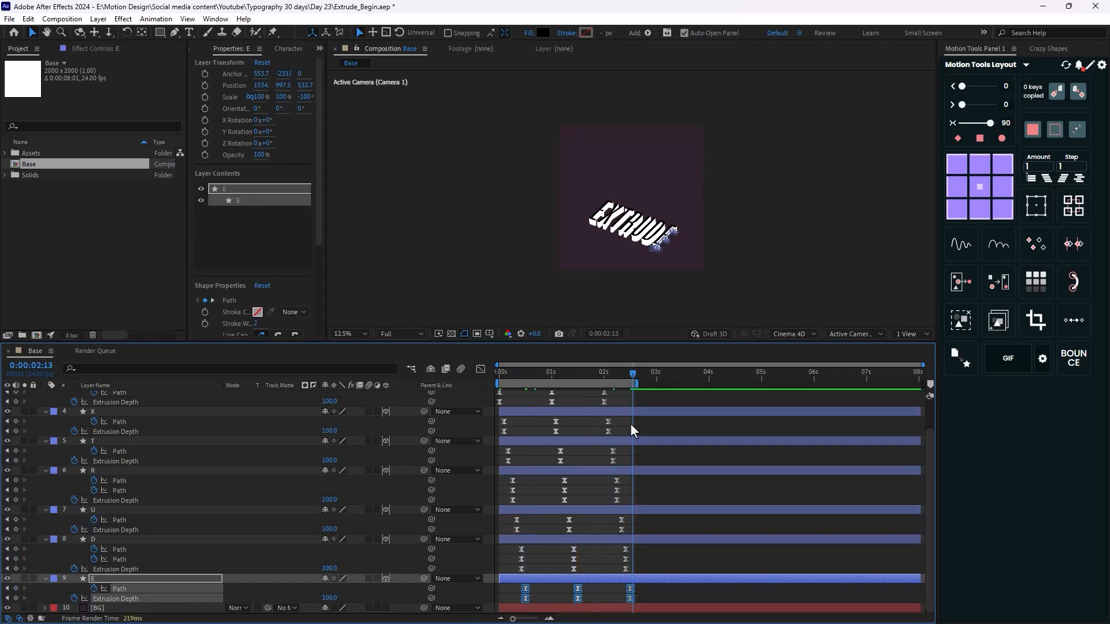
key(space)
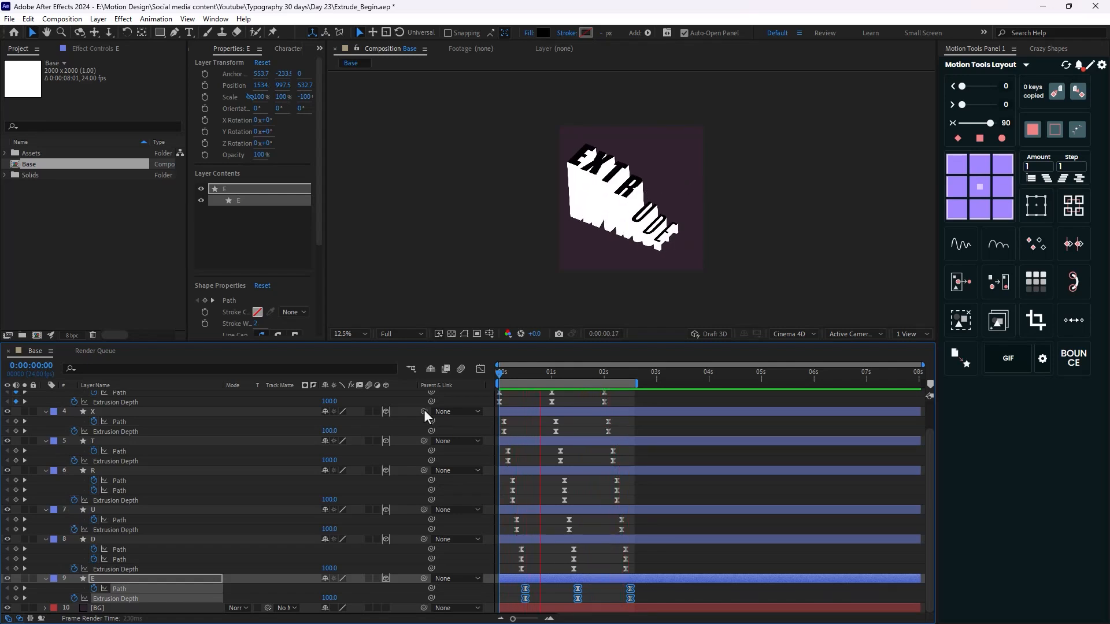
key(space)
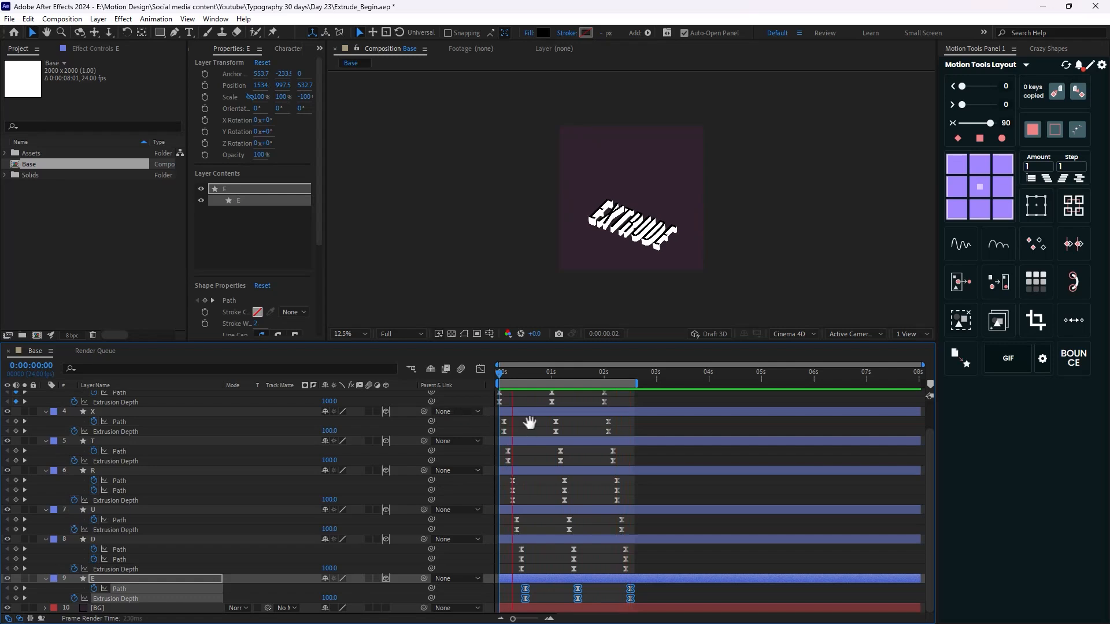
Collapse the revealed properties of all layers, deselect everything and enlarge the composition view to 25%
scroll(125, 414, up, 2)
key(ctrl+a)
key(u)
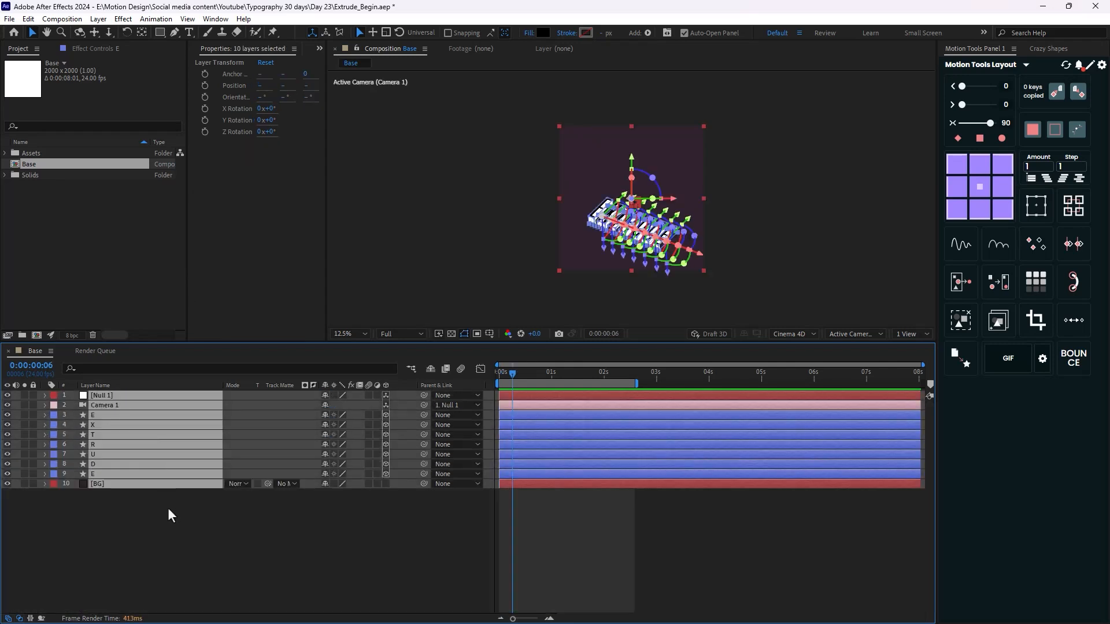
click(167, 508)
key(period)
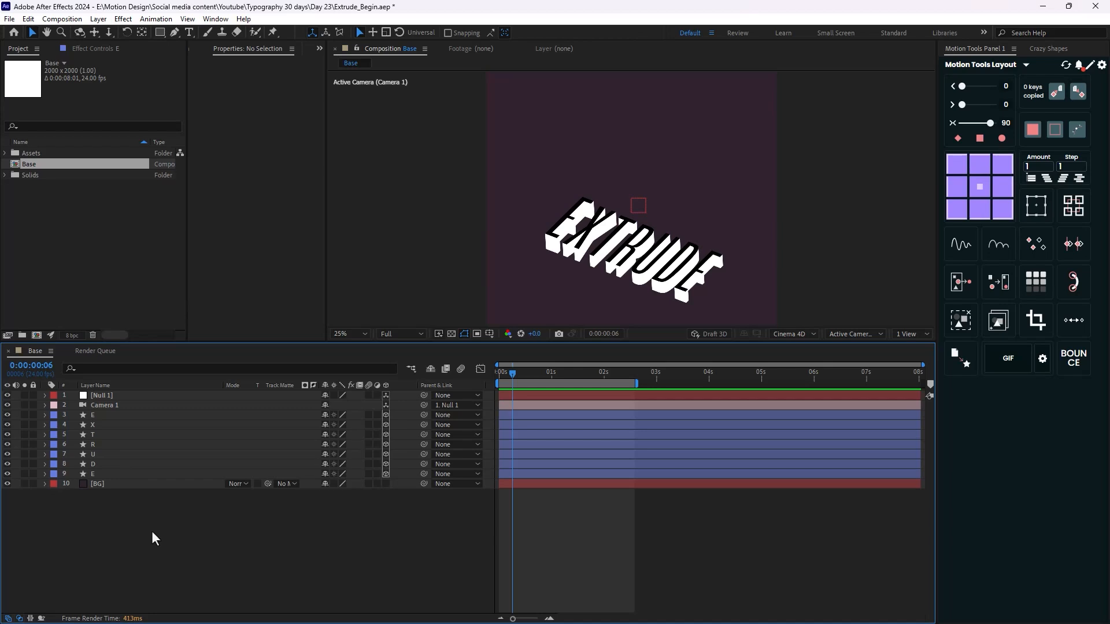
Go to 0:00:01:01 and add a point light with a red colour and 300% intensity
drag(512, 376, 552, 382)
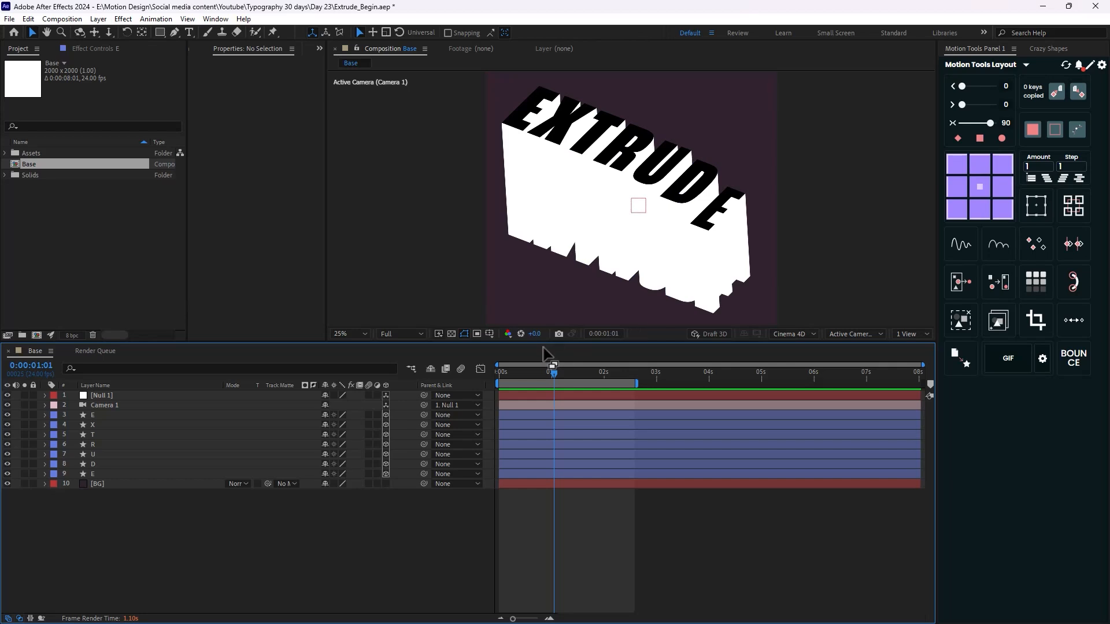
right_click(197, 533)
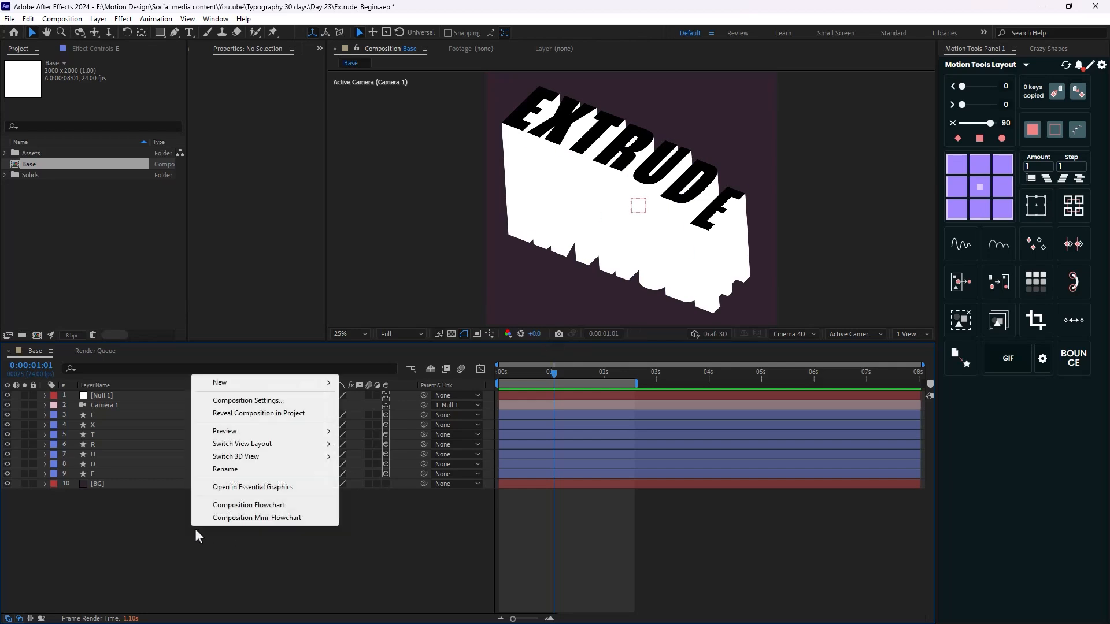
mouse_move(286, 384)
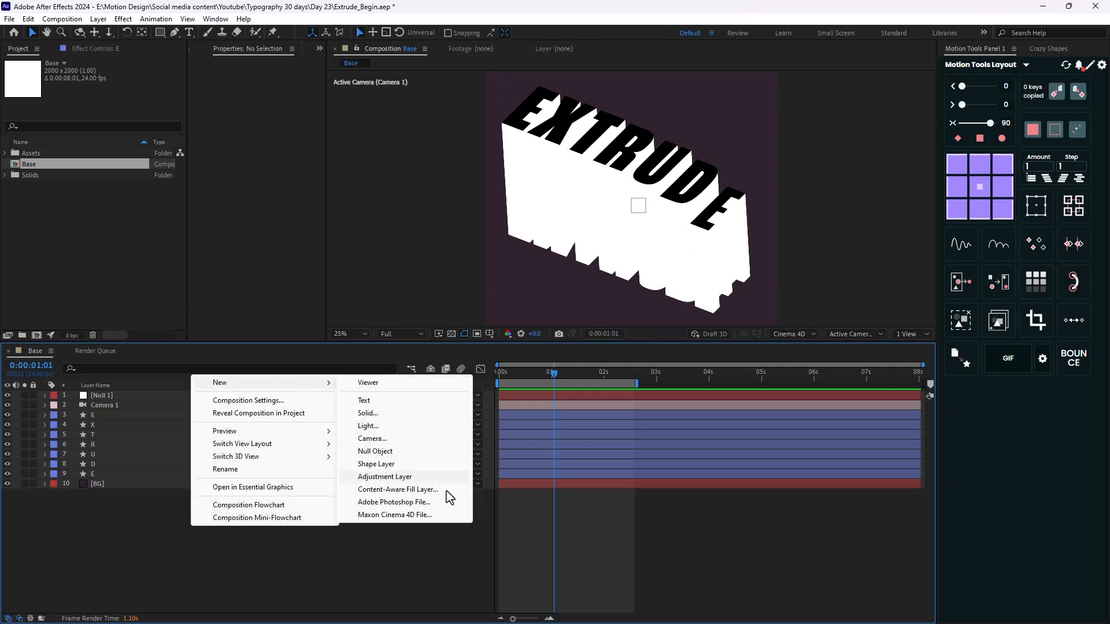
click(382, 426)
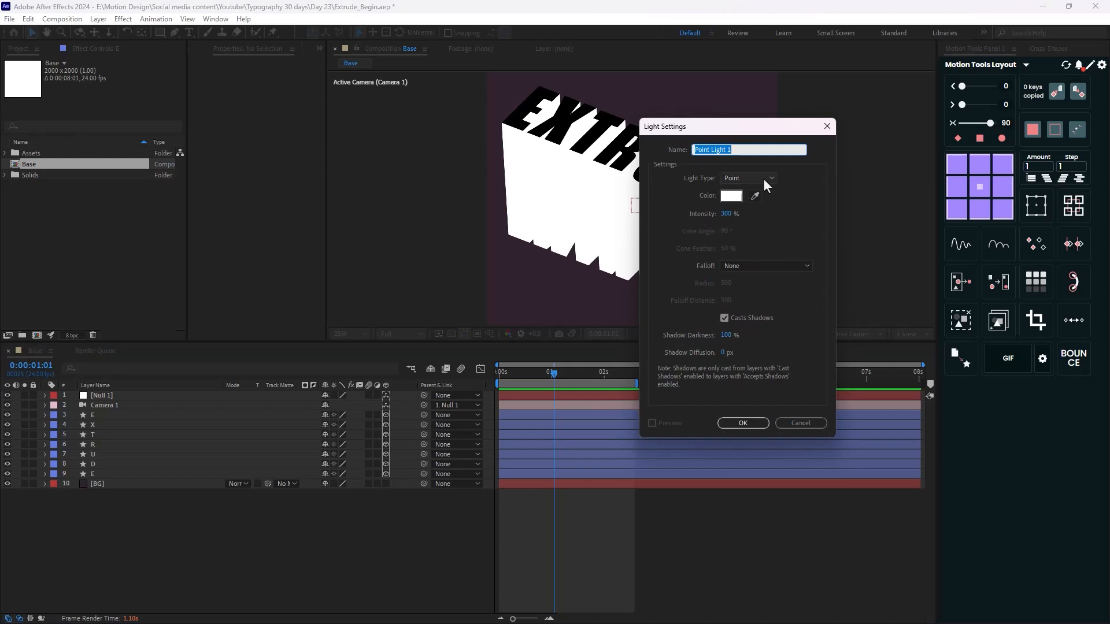
click(731, 196)
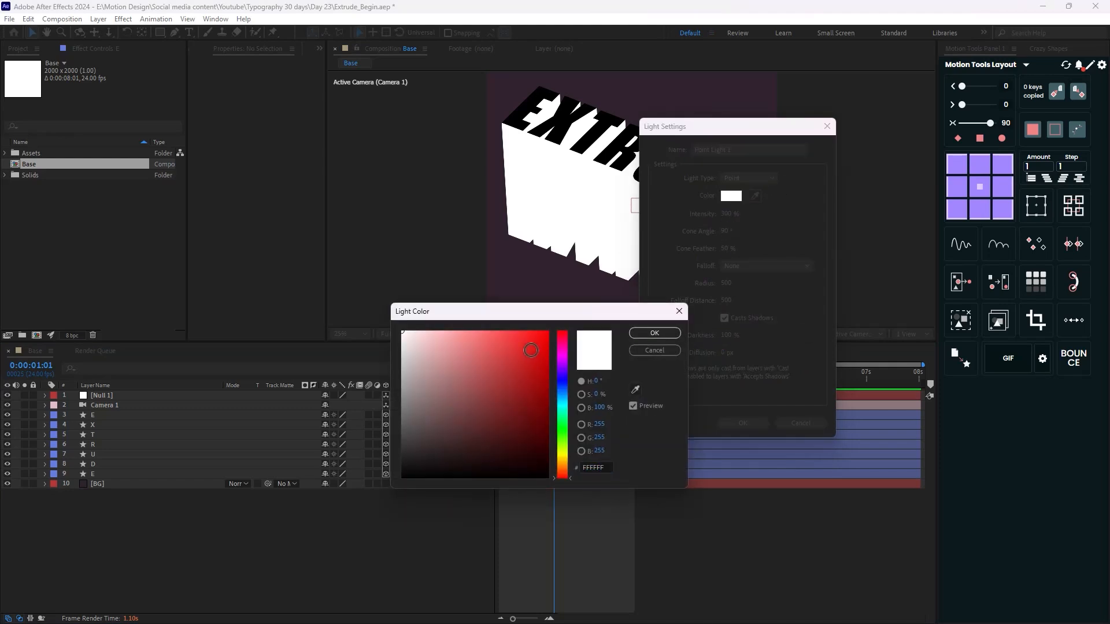
click(531, 350)
click(659, 333)
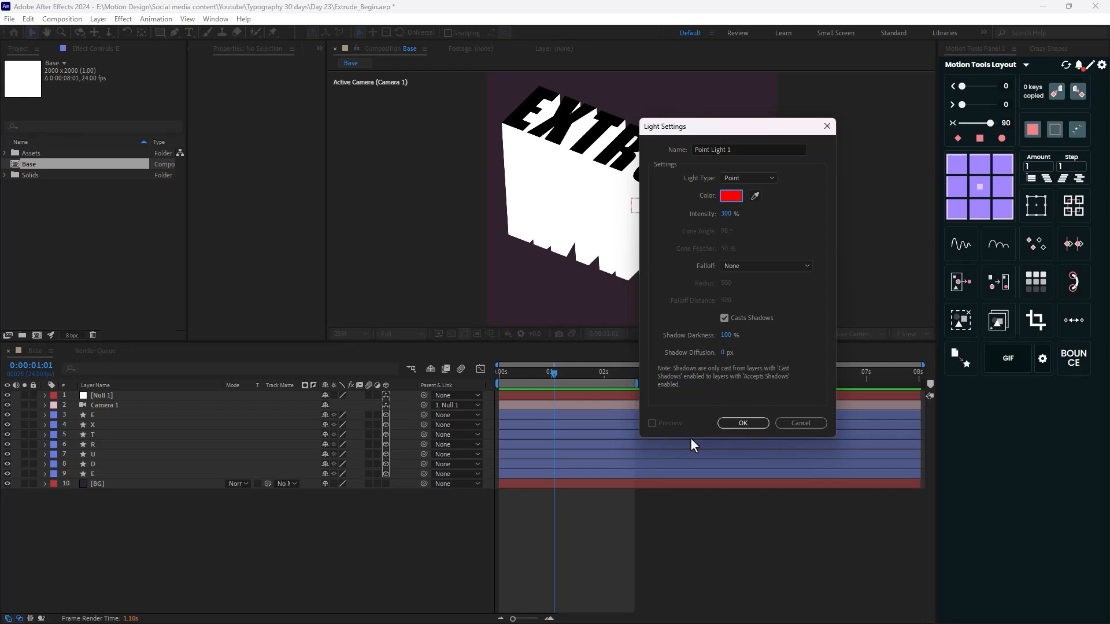
click(744, 423)
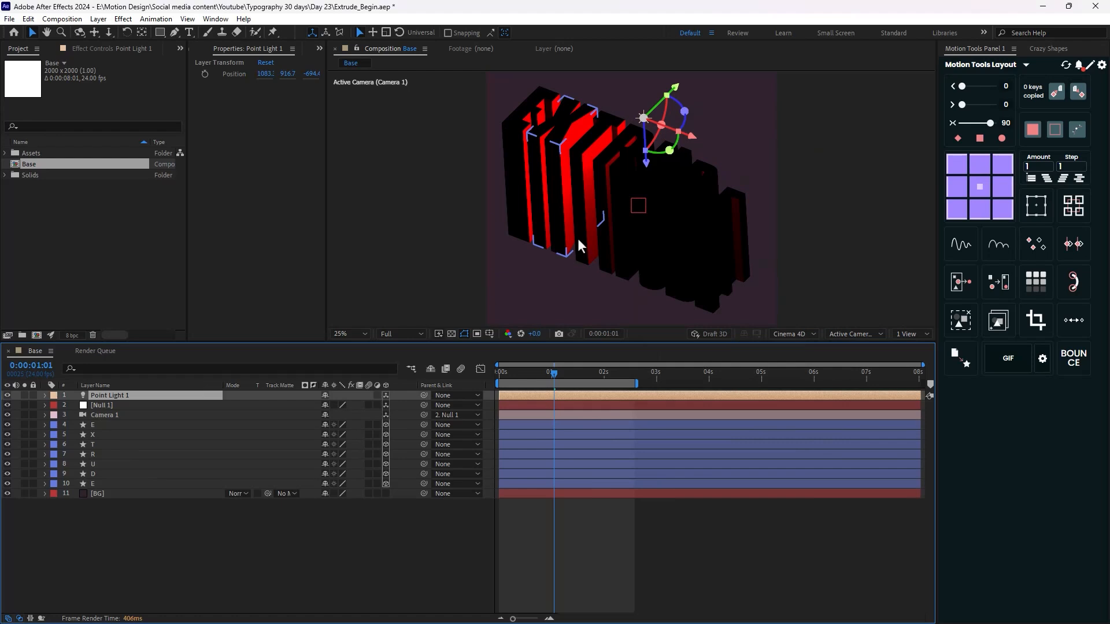
Reposition the red point light above the letters at about X 1007, Y 534, checking its effect at the first frame as well
scroll(578, 238, down, 1)
scroll(575, 258, up, 1)
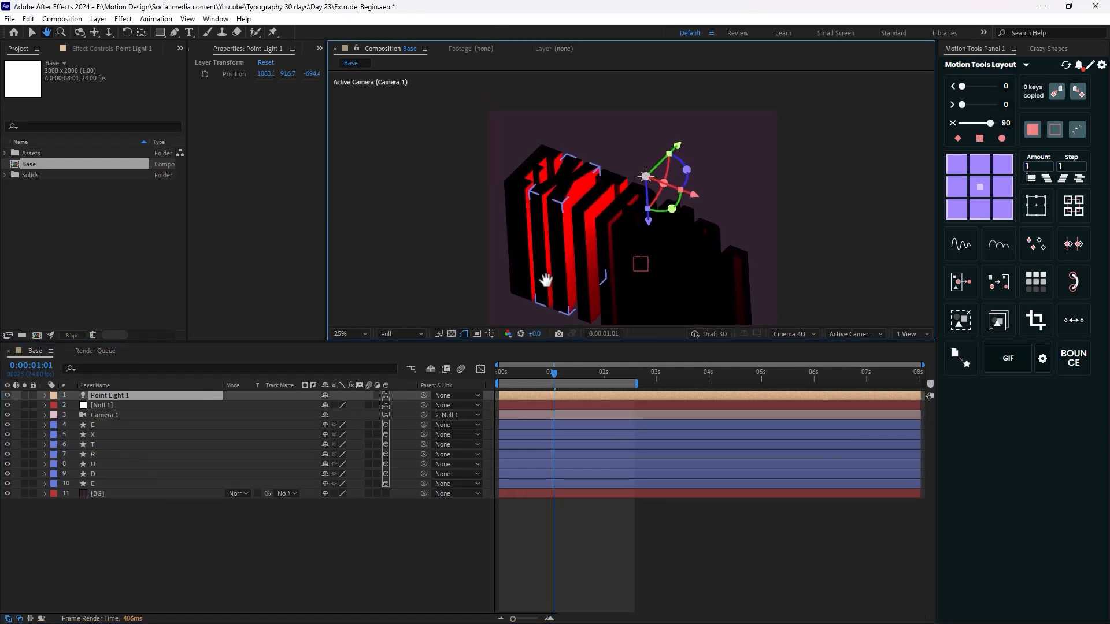
drag(677, 147, 715, 110)
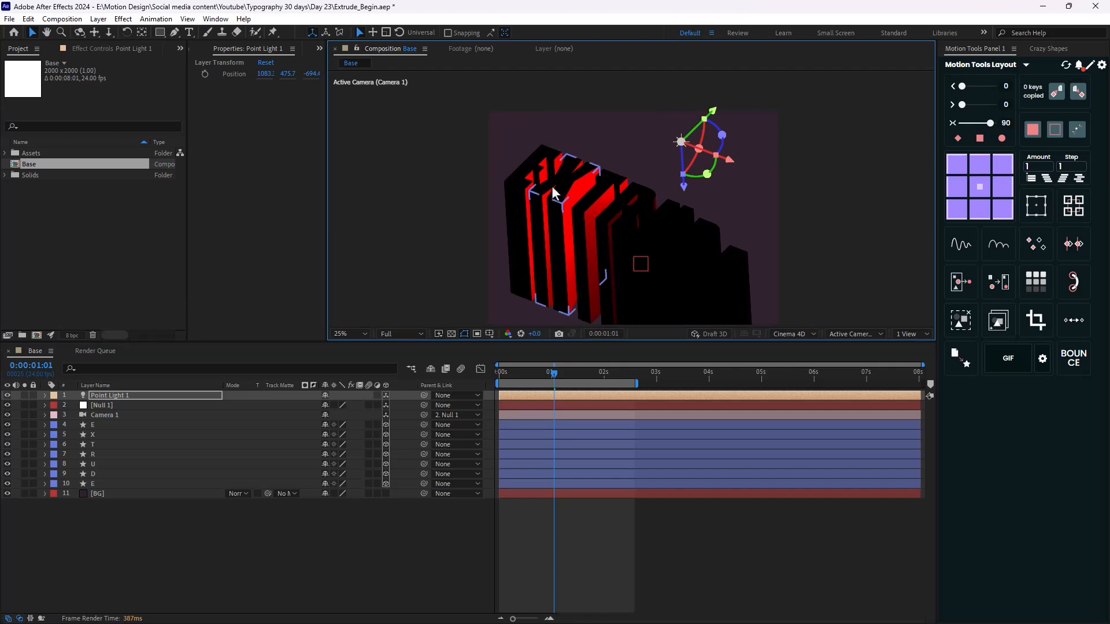
drag(737, 162, 771, 174)
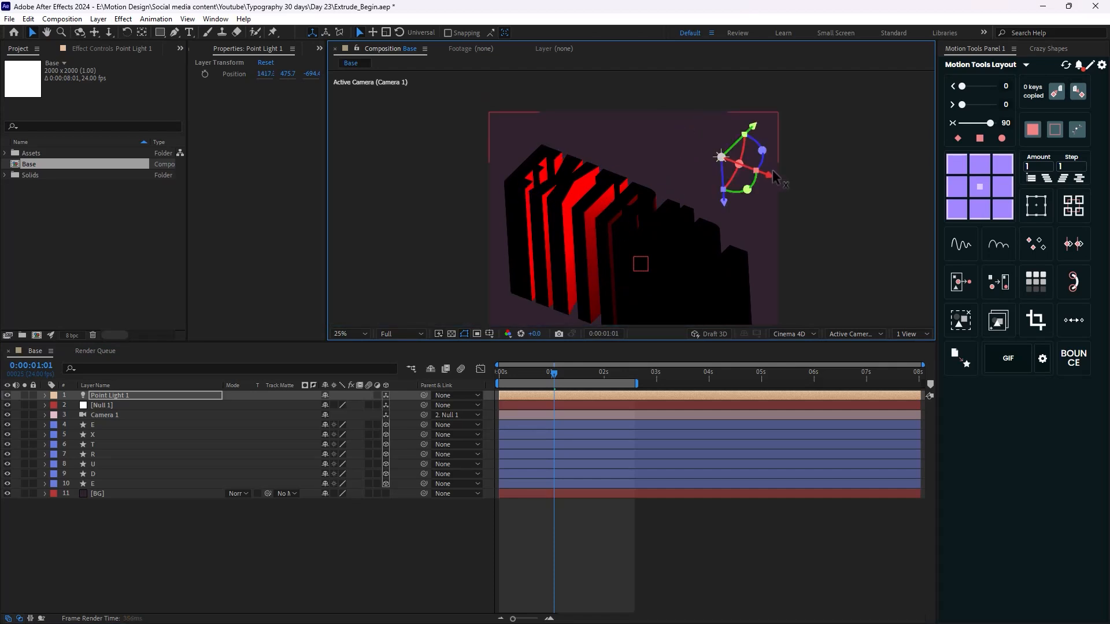
drag(763, 105, 764, 105)
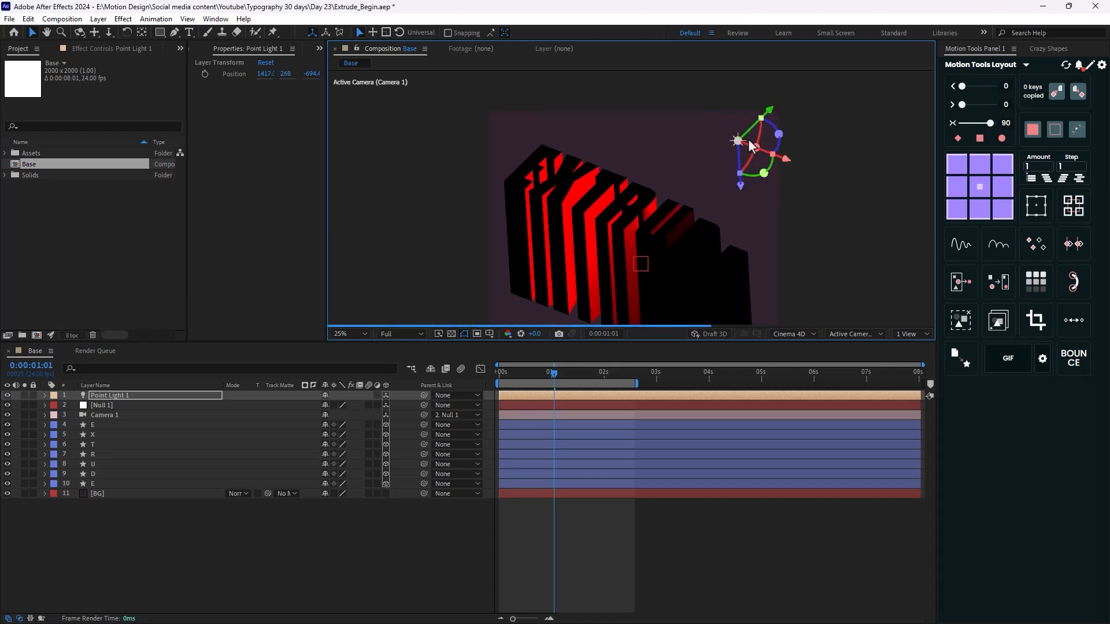
drag(778, 158, 757, 151)
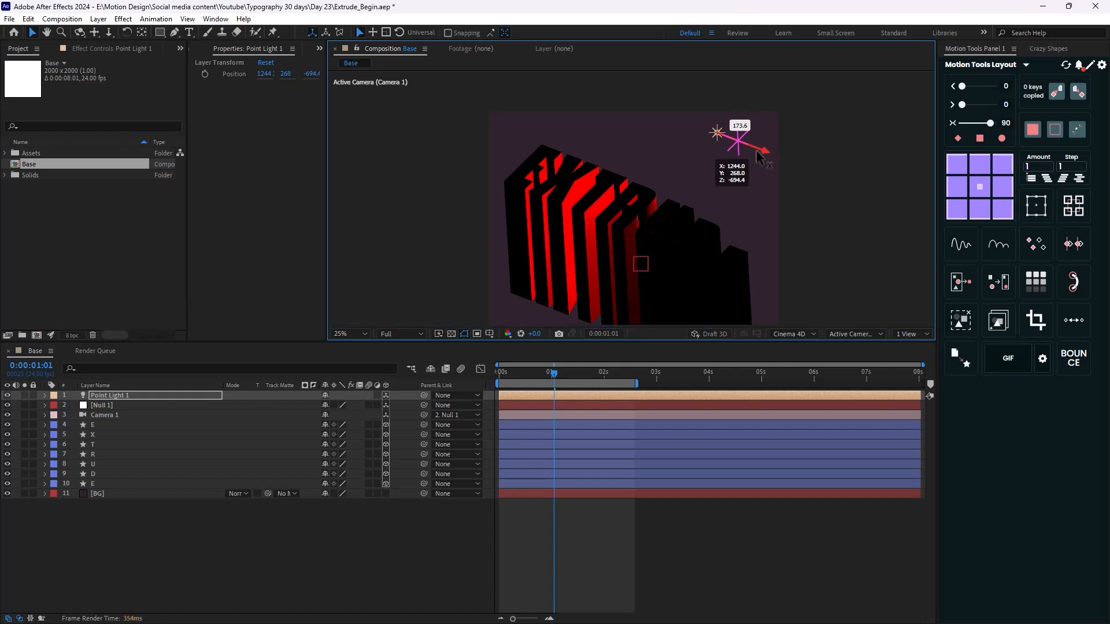
key(comma)
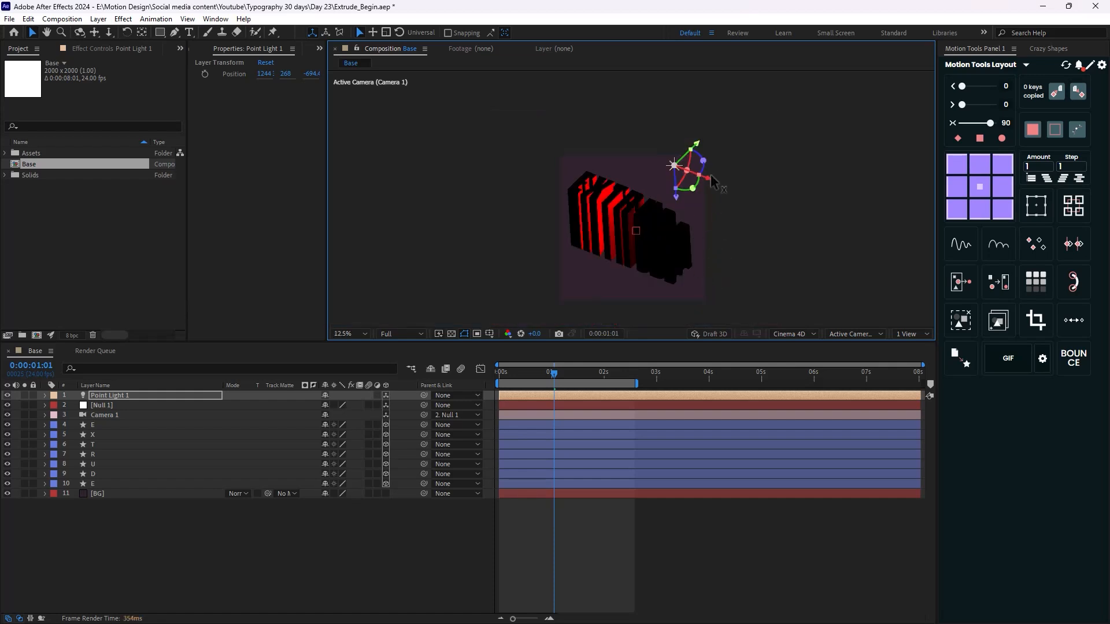
drag(710, 178, 700, 174)
drag(543, 376, 487, 384)
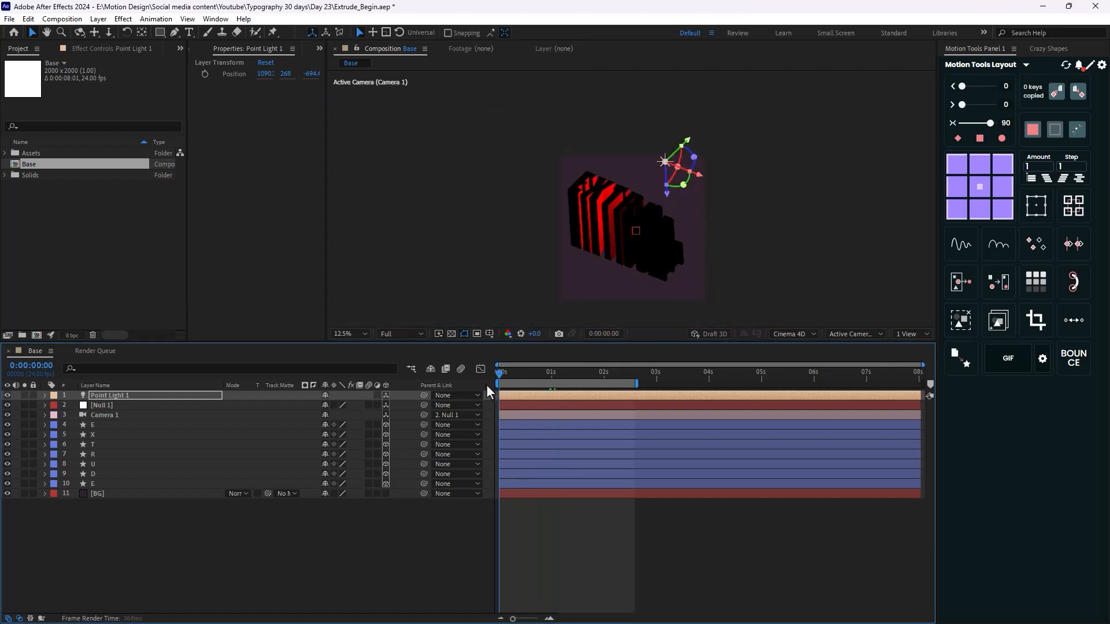
key(period)
drag(647, 249, 591, 236)
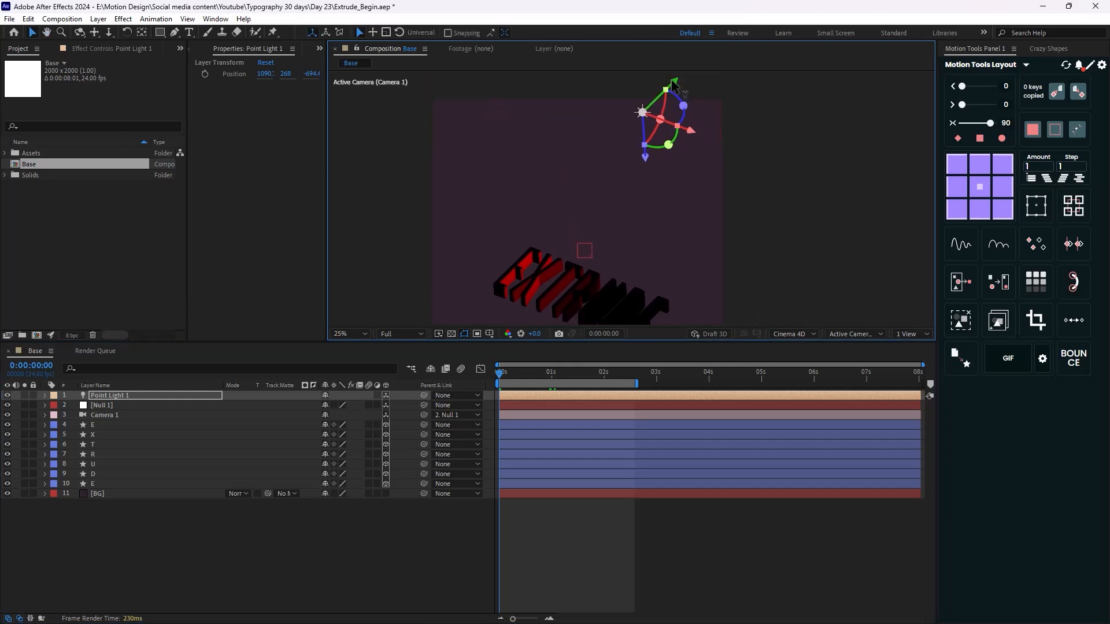
drag(674, 86, 657, 115)
drag(667, 154, 657, 152)
key(comma)
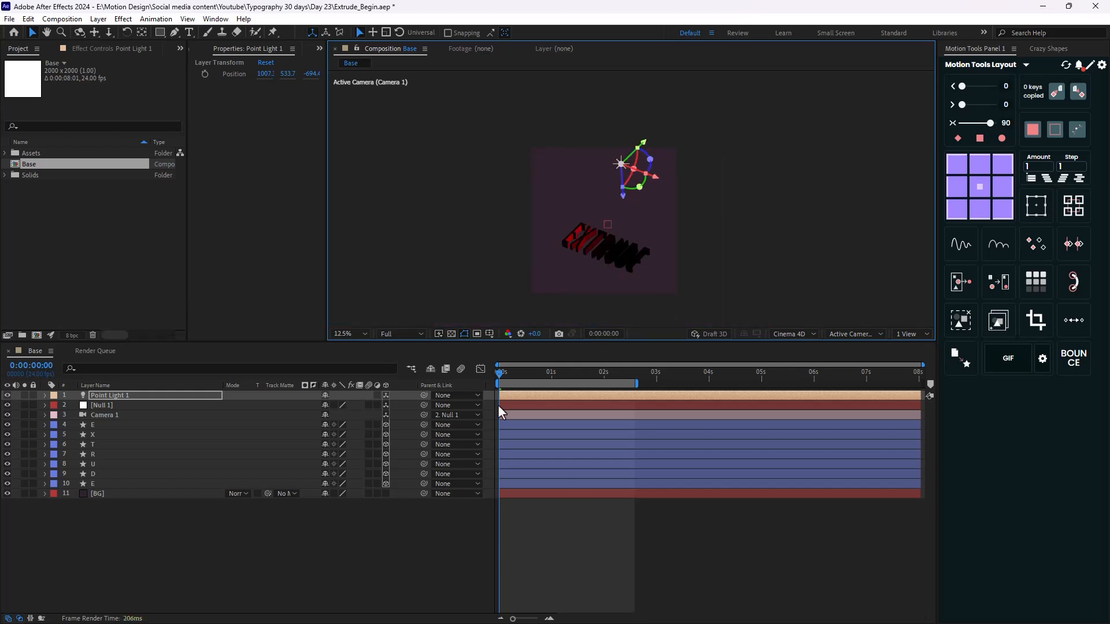
Duplicate the red point light and set the duplicate's colour to green, 00FF30
key(ctrl+d)
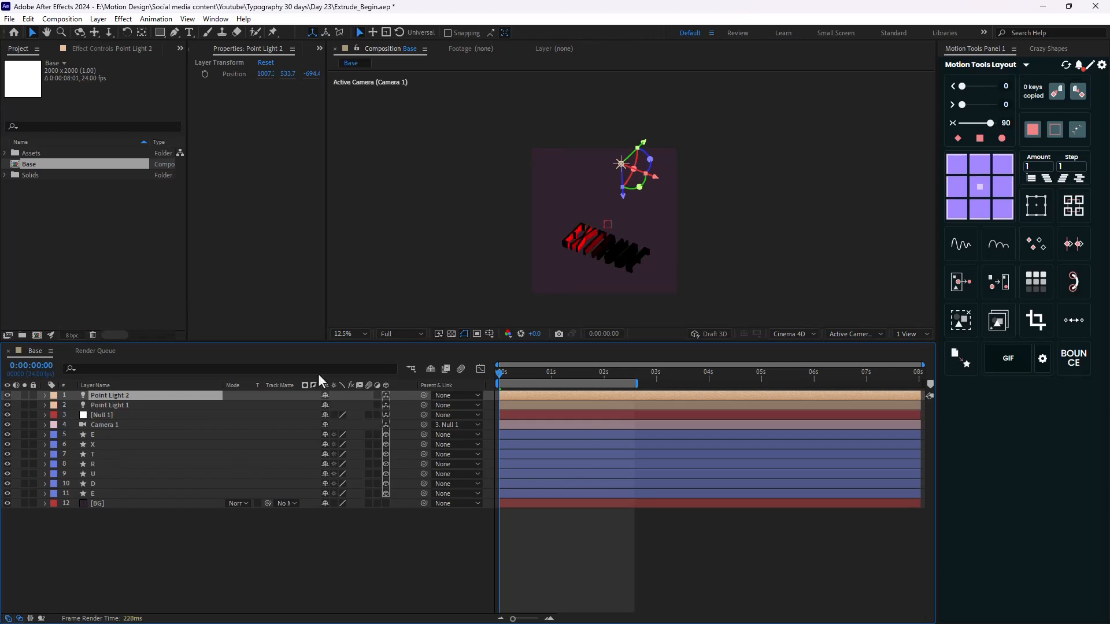
double_click(145, 395)
click(730, 196)
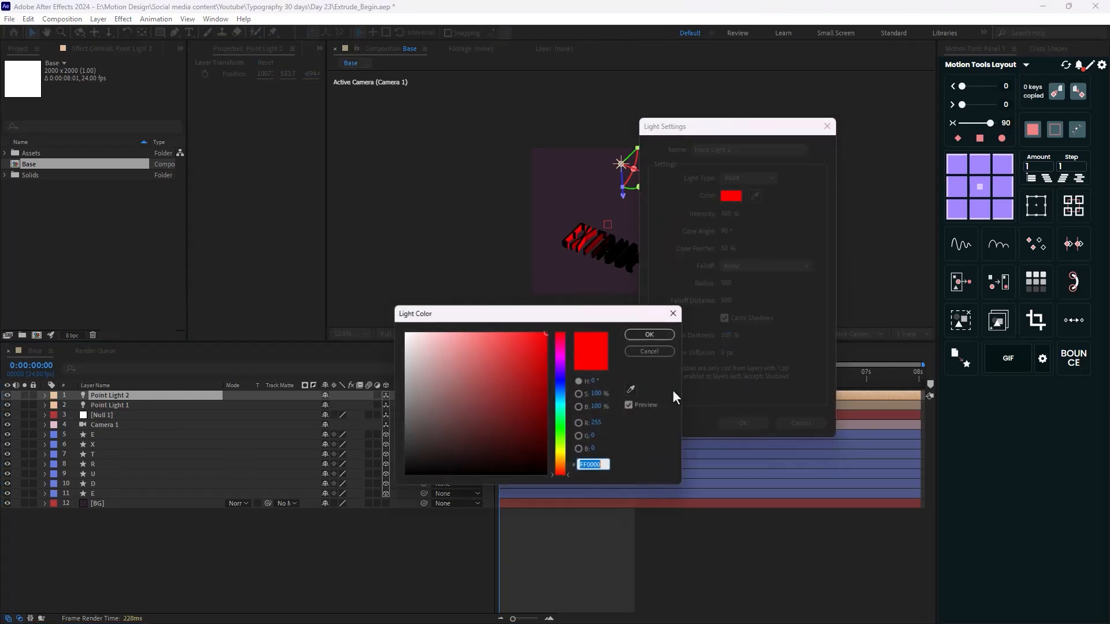
click(563, 425)
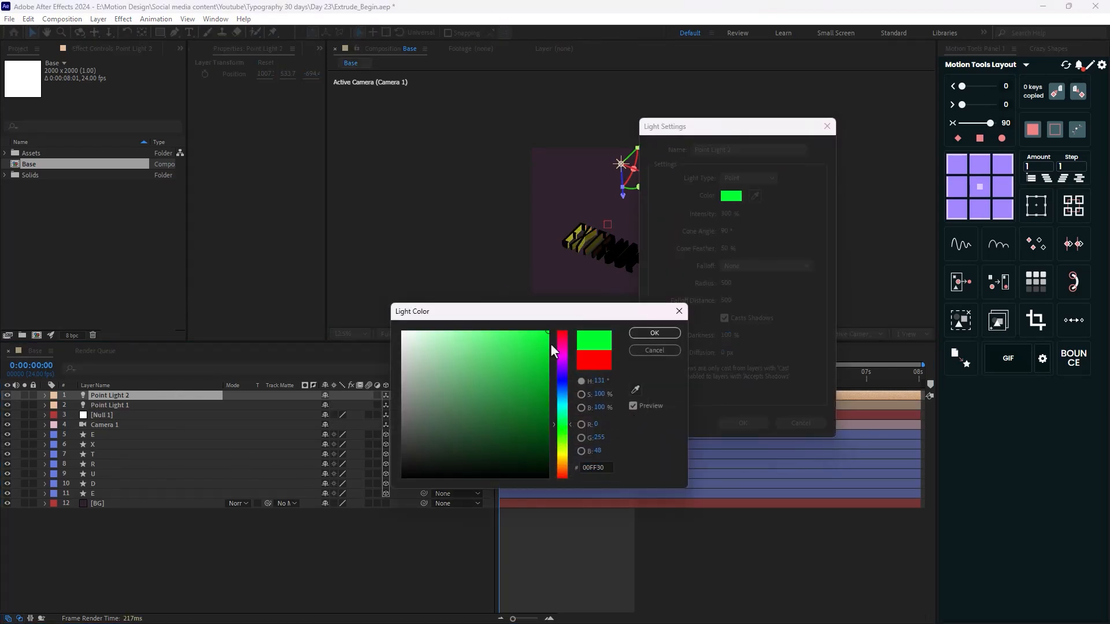
click(654, 333)
click(746, 422)
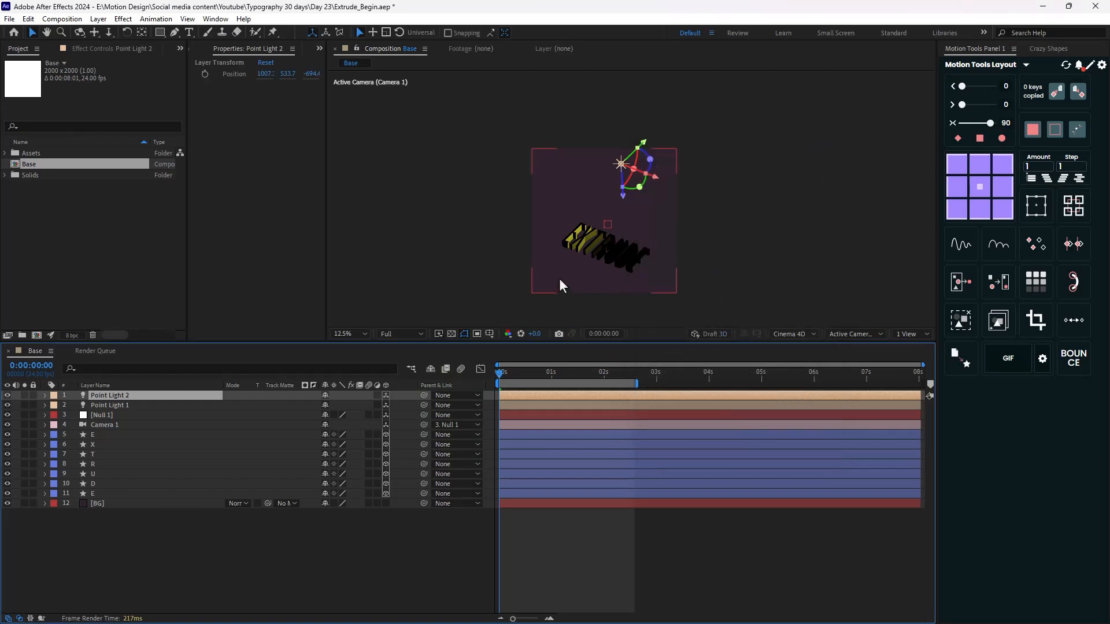
Solo the green point light and move it along X and Y to about X 151, Y 1051
key(period)
drag(538, 260, 502, 303)
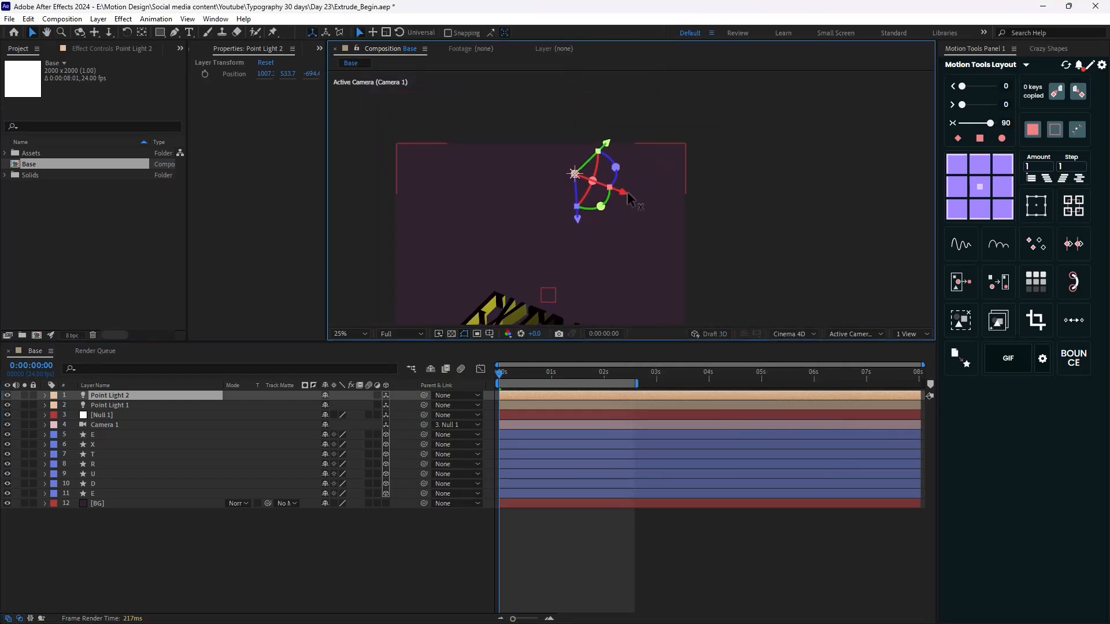
drag(627, 192, 509, 176)
click(24, 394)
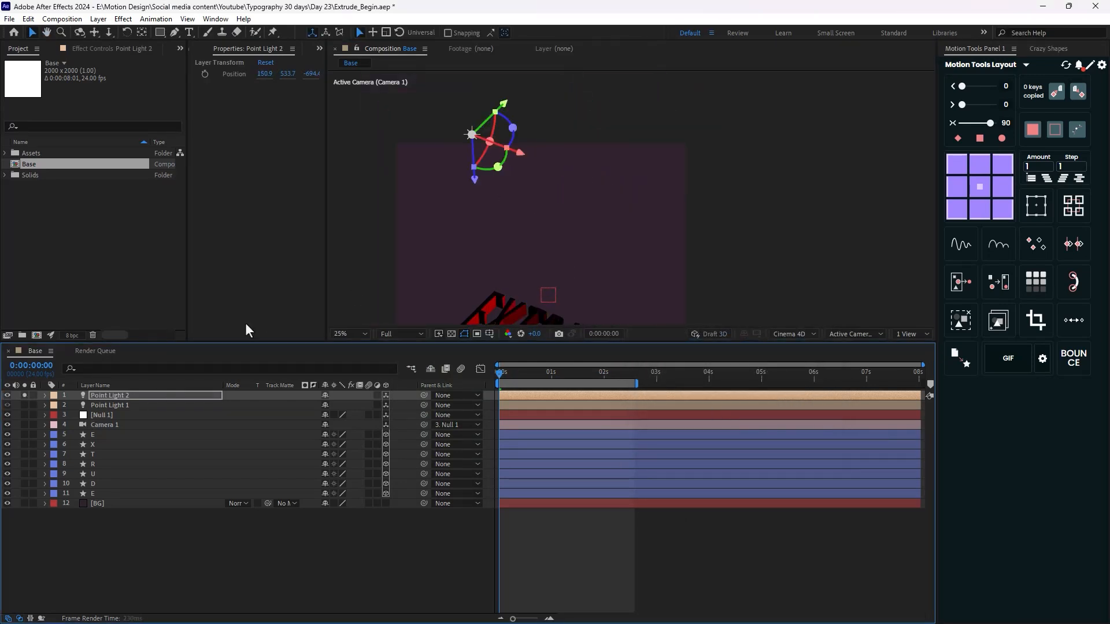
drag(445, 240, 481, 196)
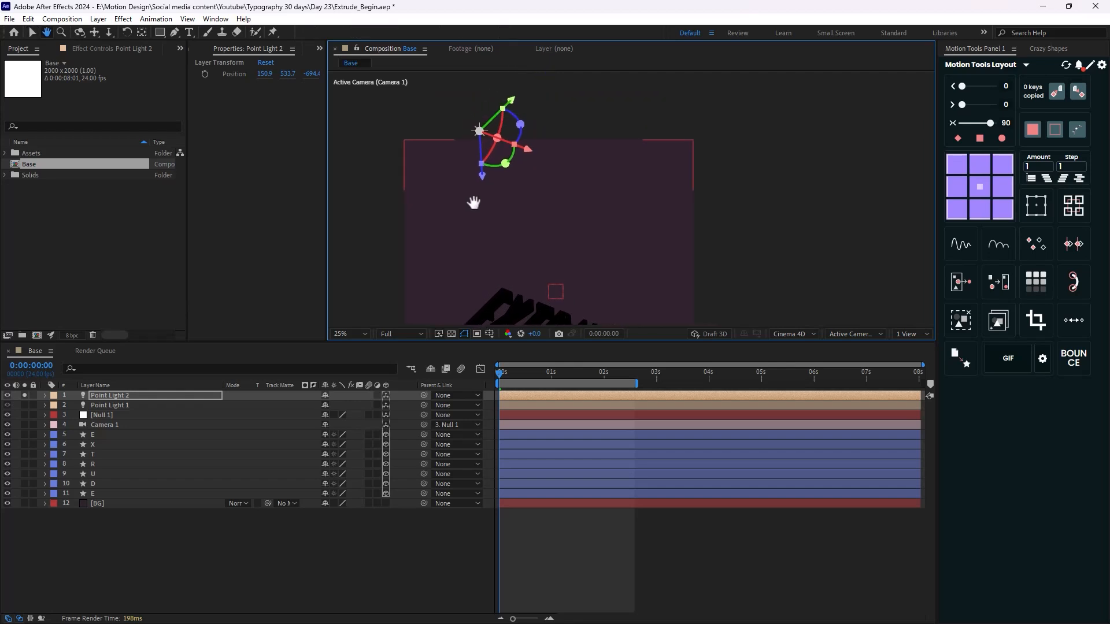
drag(510, 105, 468, 149)
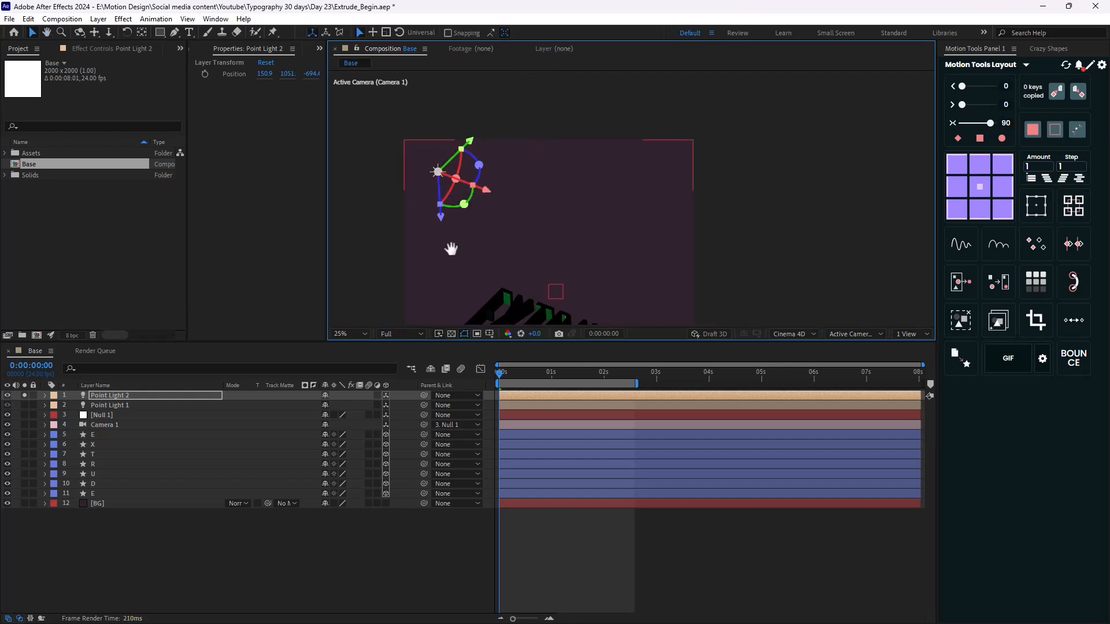
drag(451, 248, 434, 164)
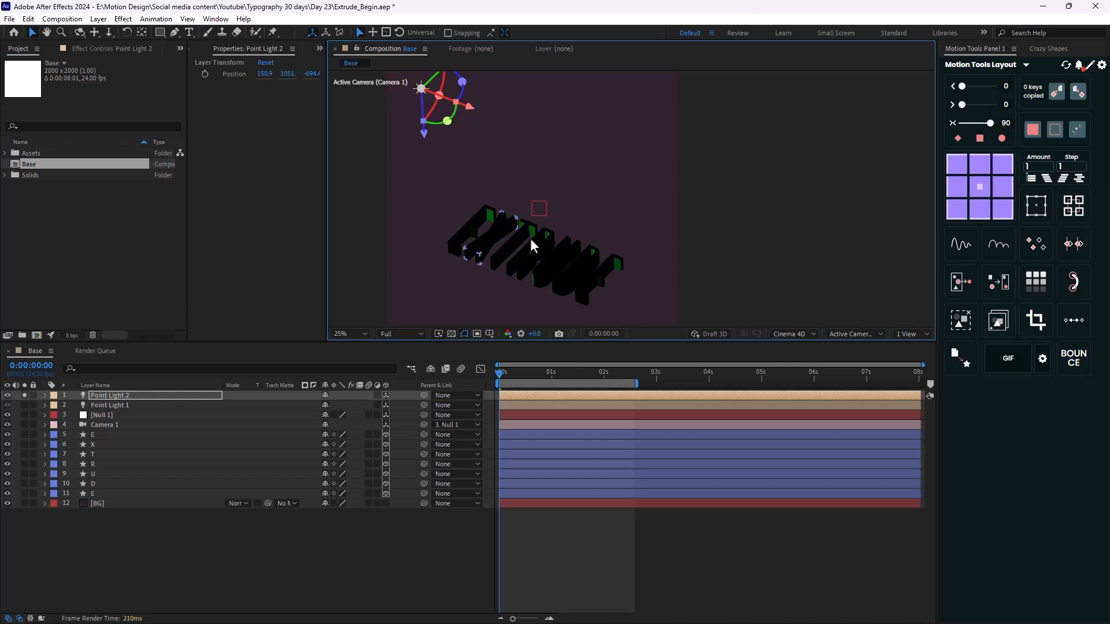
scroll(530, 238, down, 1)
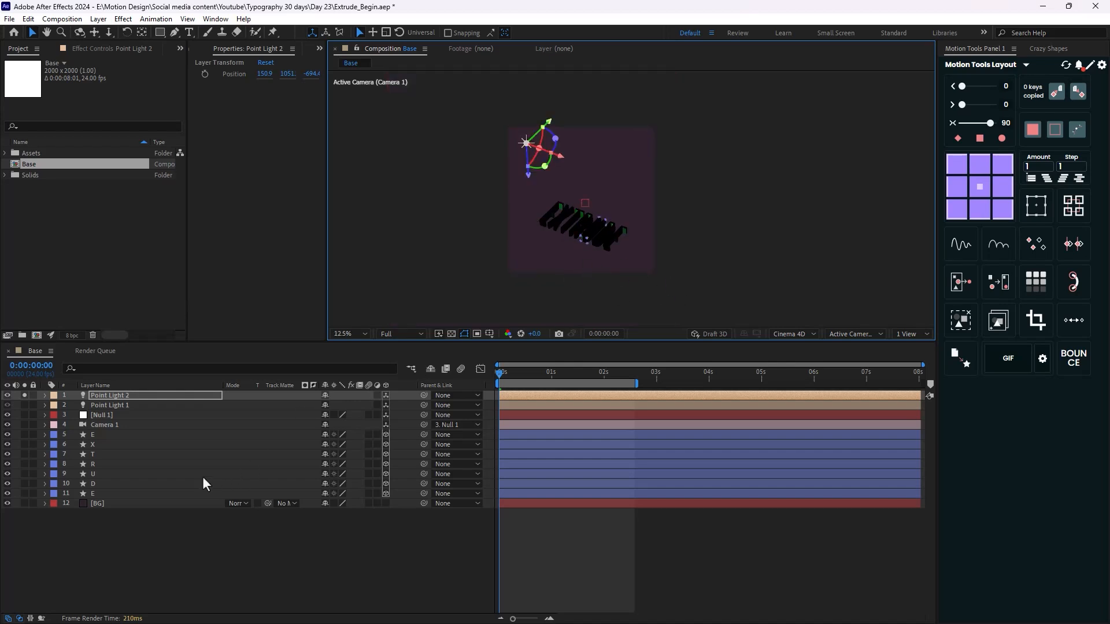
Unsolo the green light, duplicate Point Light 1, solo the duplicate and move it below the letters to about X 1441, Y 2497
click(109, 405)
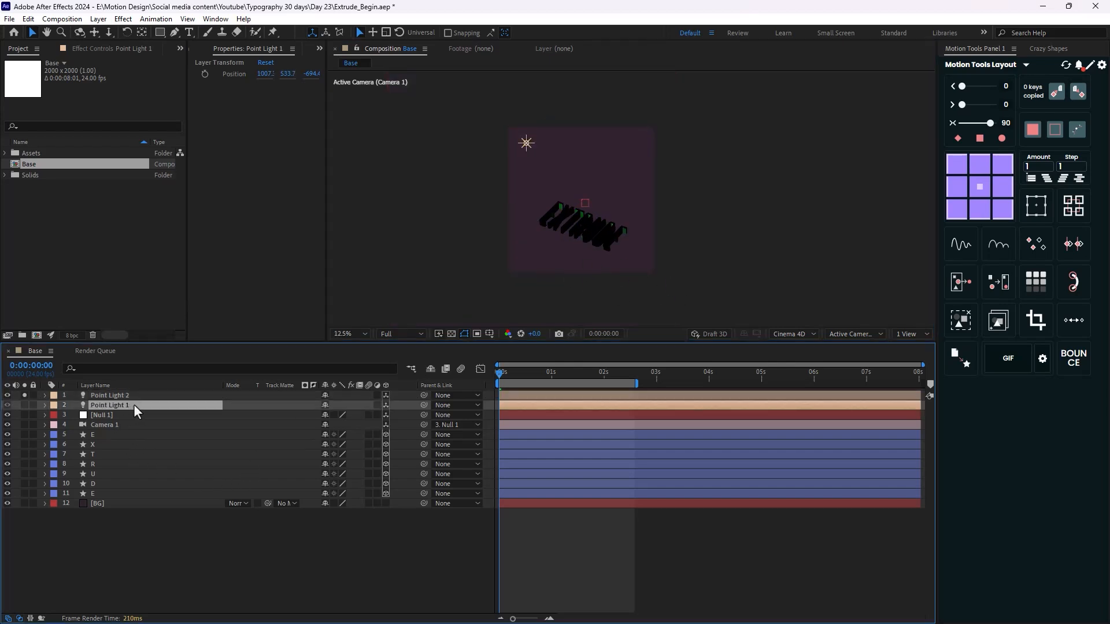
click(25, 395)
key(ctrl+d)
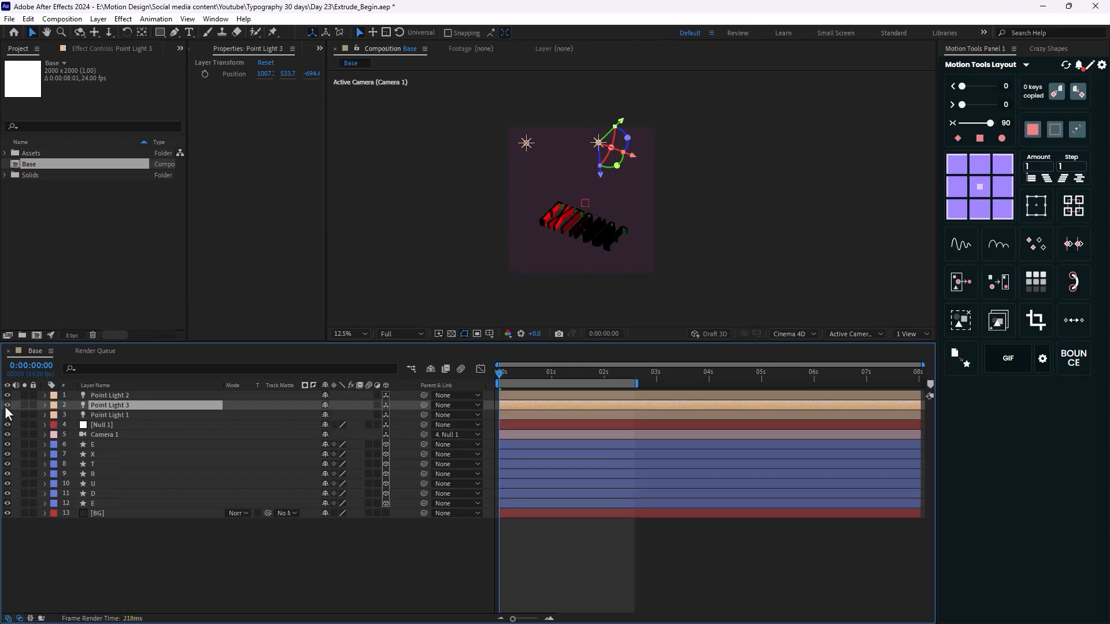
click(24, 405)
drag(621, 123, 584, 247)
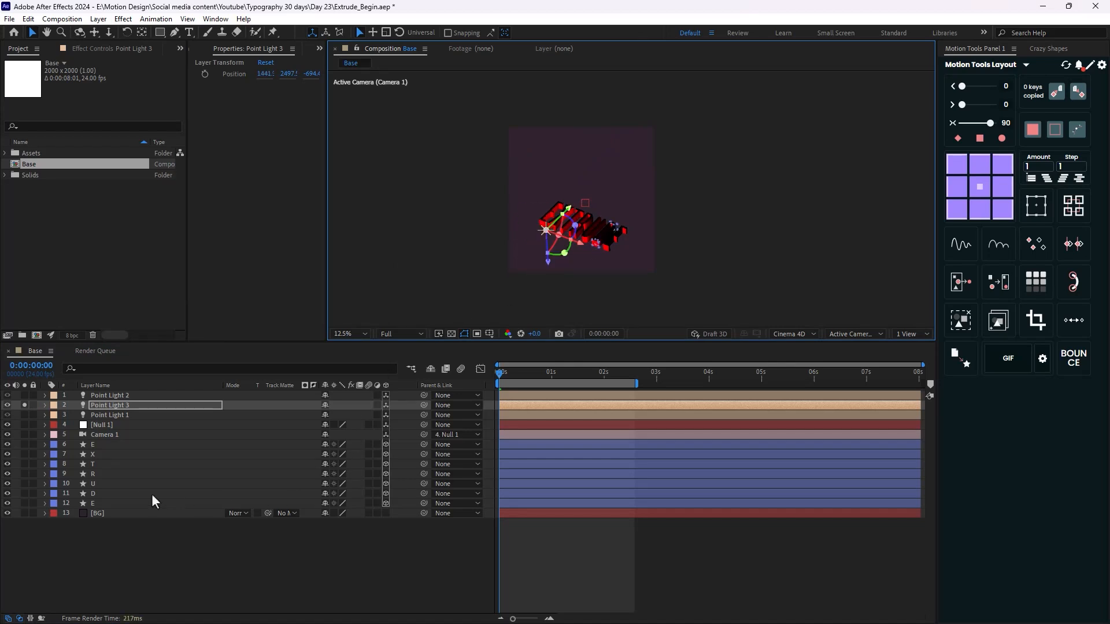
Duplicate the green point light, solo the duplicate, move it beside the letters to about X 2597, Y 1698, and unsolo it
click(127, 395)
key(ctrl+d)
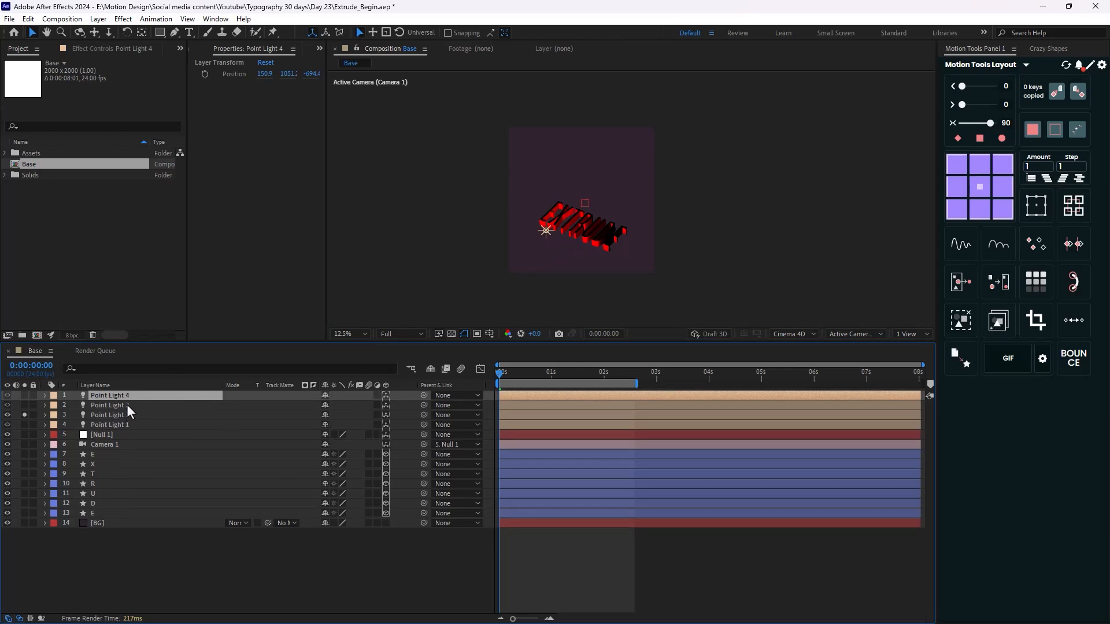
click(25, 407)
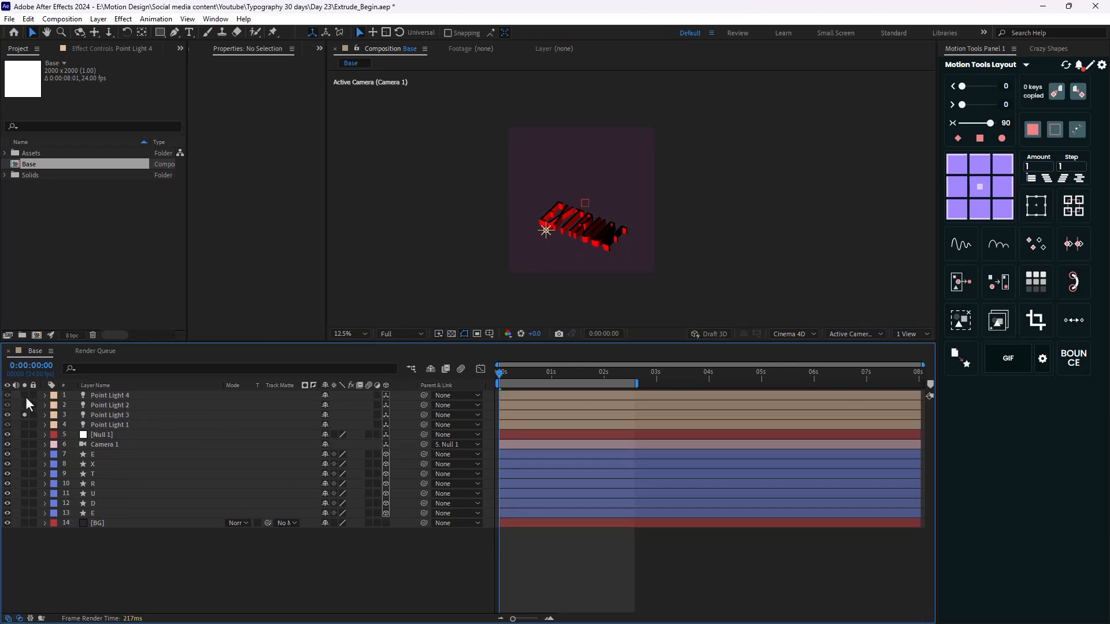
click(25, 395)
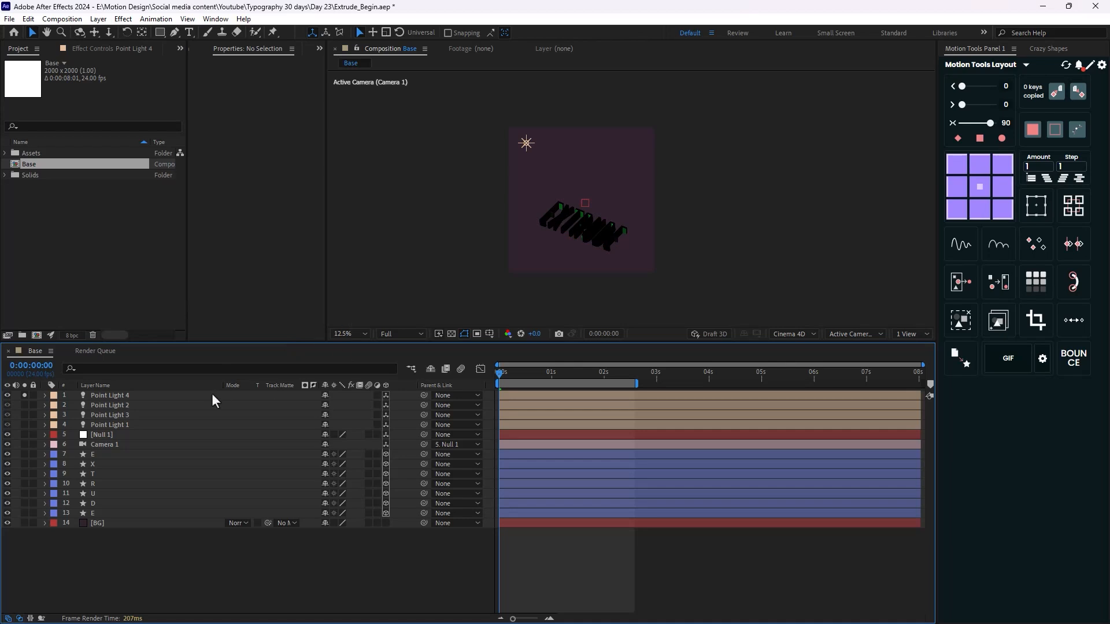
click(139, 396)
drag(559, 162, 665, 205)
click(25, 395)
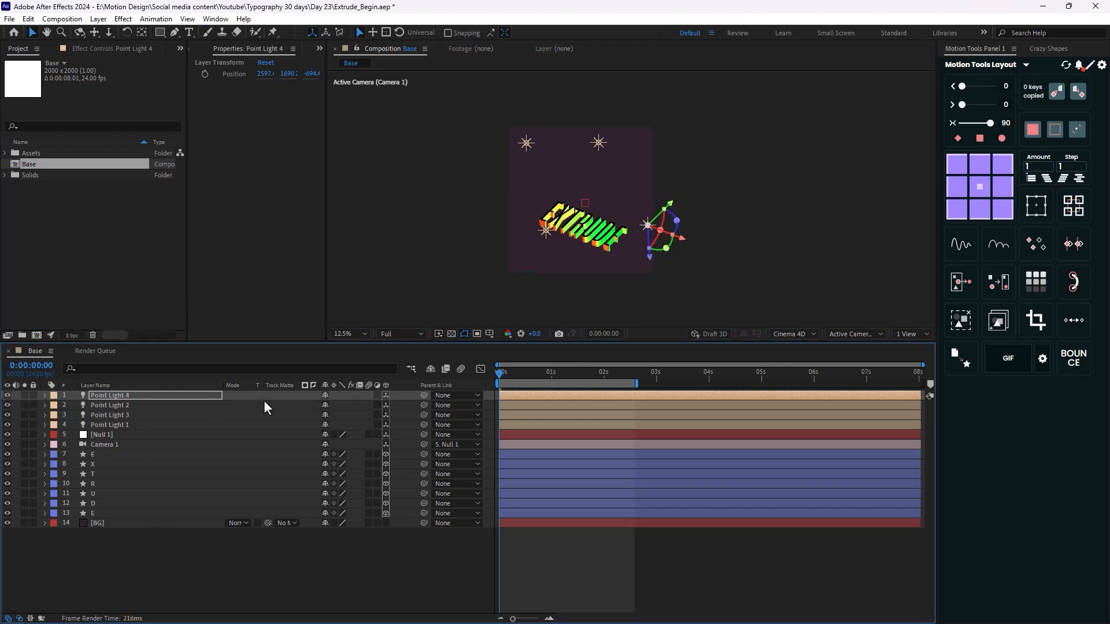
key(period)
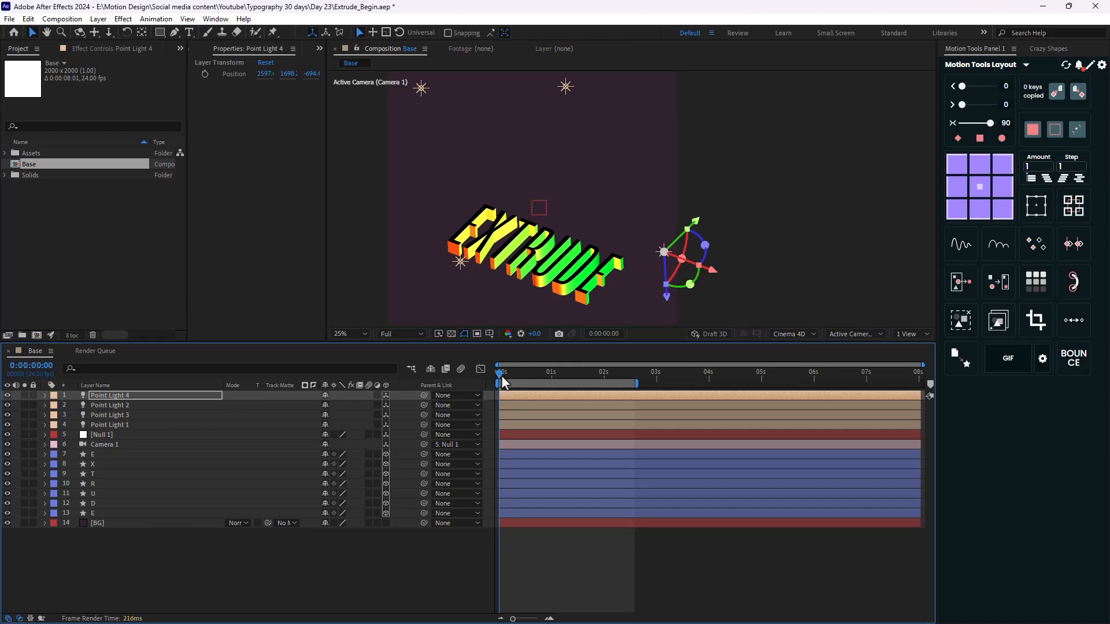
mouse_move(502, 381)
mouse_down()
mouse_move(561, 379)
mouse_move(500, 380)
mouse_up()
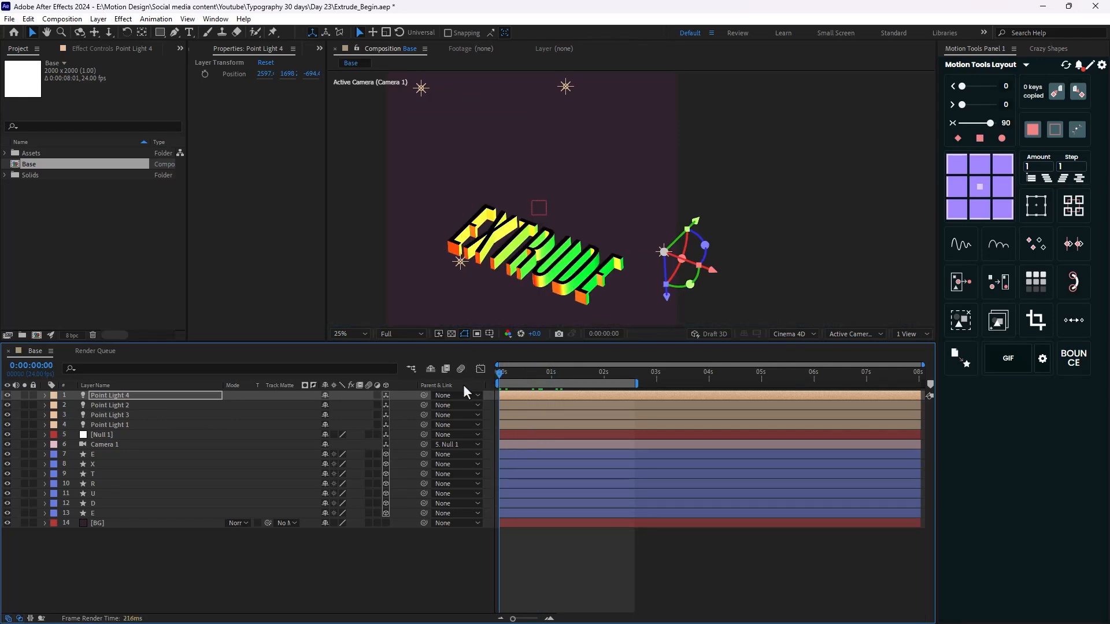
Duplicate Point Light 4 and set the duplicate's colour to white
click(119, 396)
key(ctrl+d)
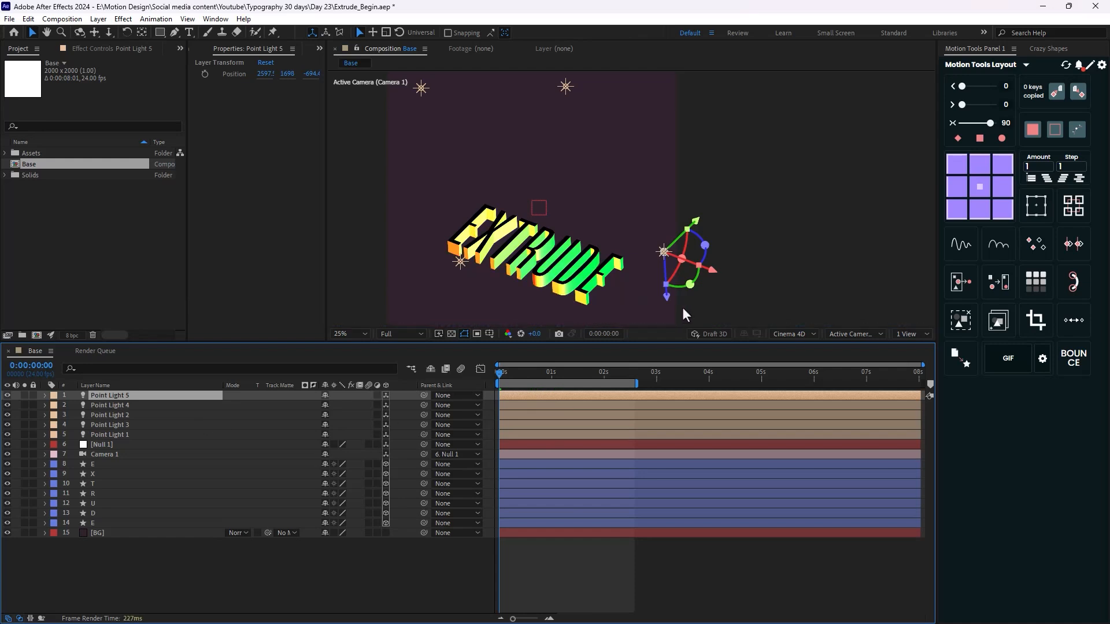
double_click(120, 396)
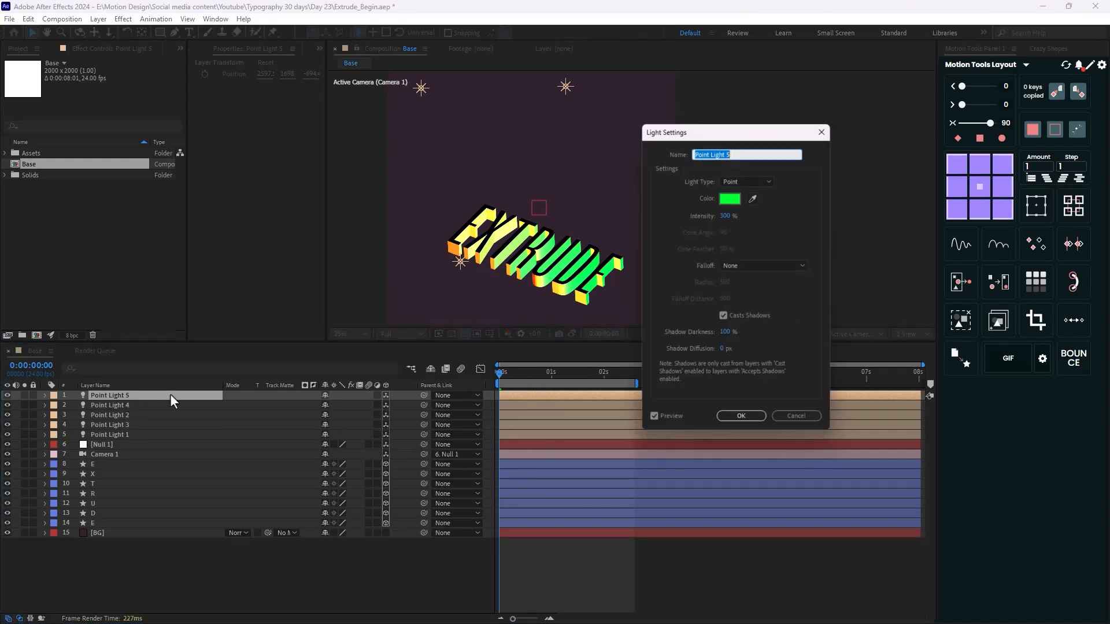
click(729, 196)
drag(503, 372, 372, 307)
click(658, 334)
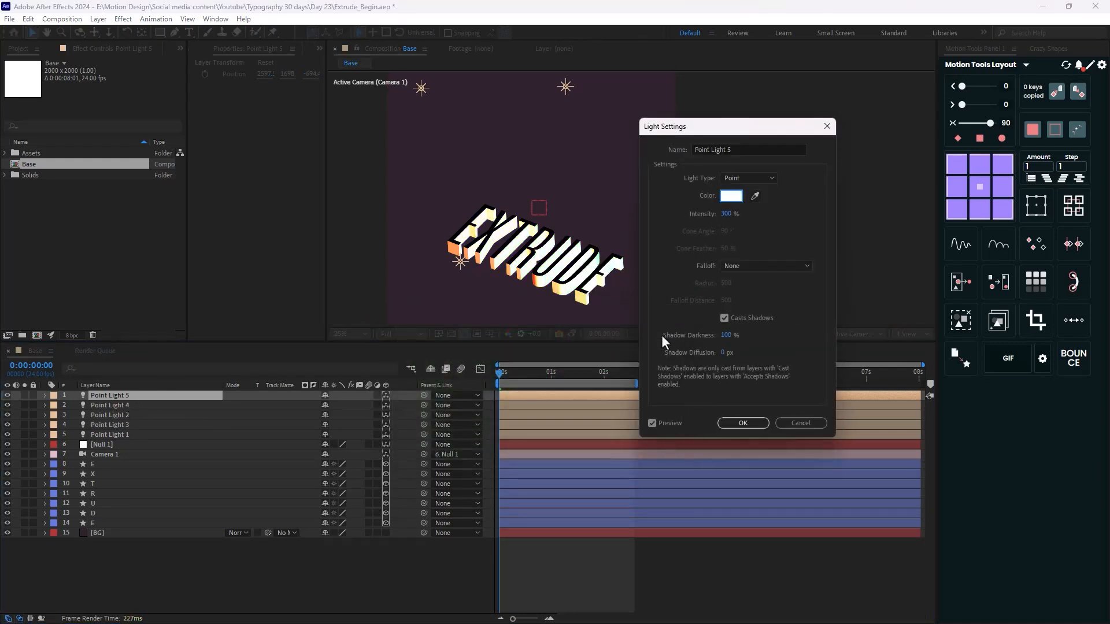
click(758, 422)
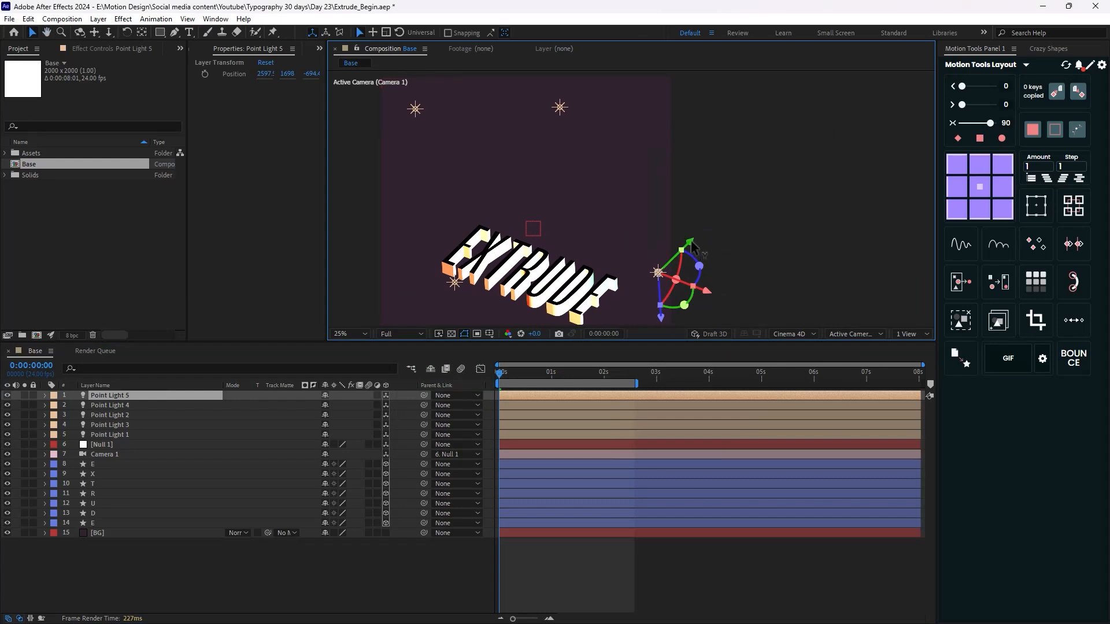
Move the white point light above the letters to about X 450, Y 118, checking its effect in isolation
drag(695, 222, 564, 207)
drag(515, 186, 531, 266)
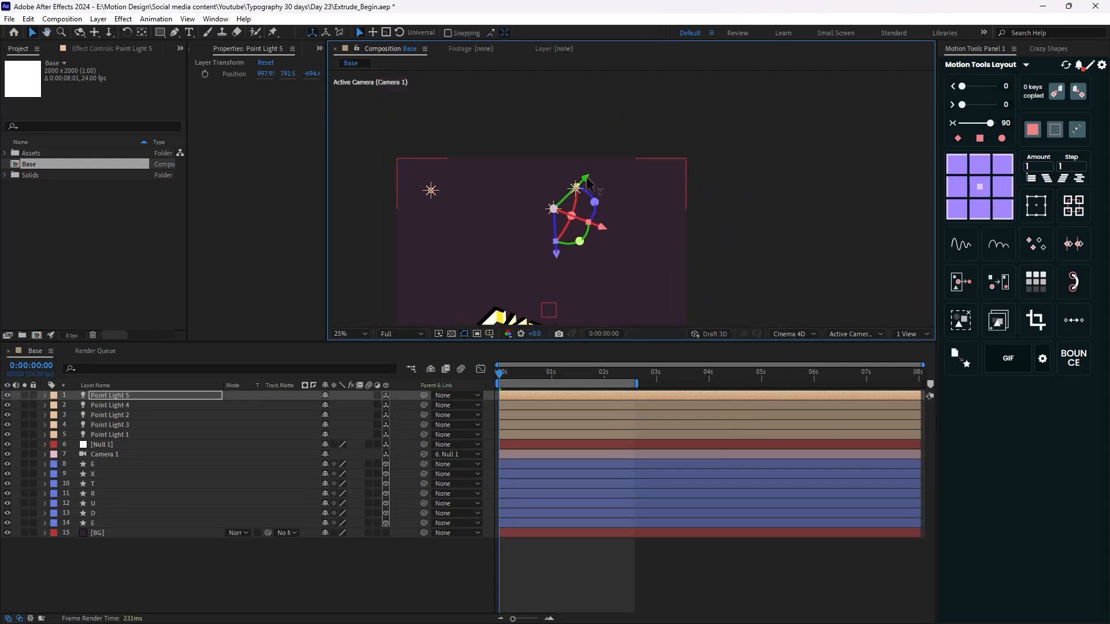
drag(588, 185, 613, 124)
scroll(636, 144, down, 2)
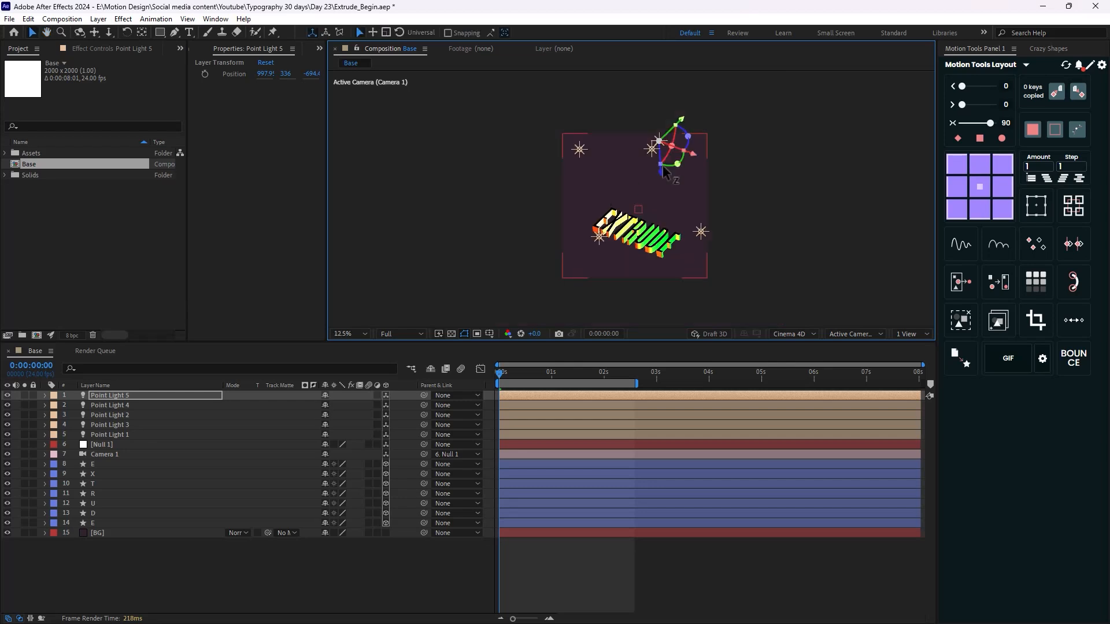
drag(698, 158, 665, 107)
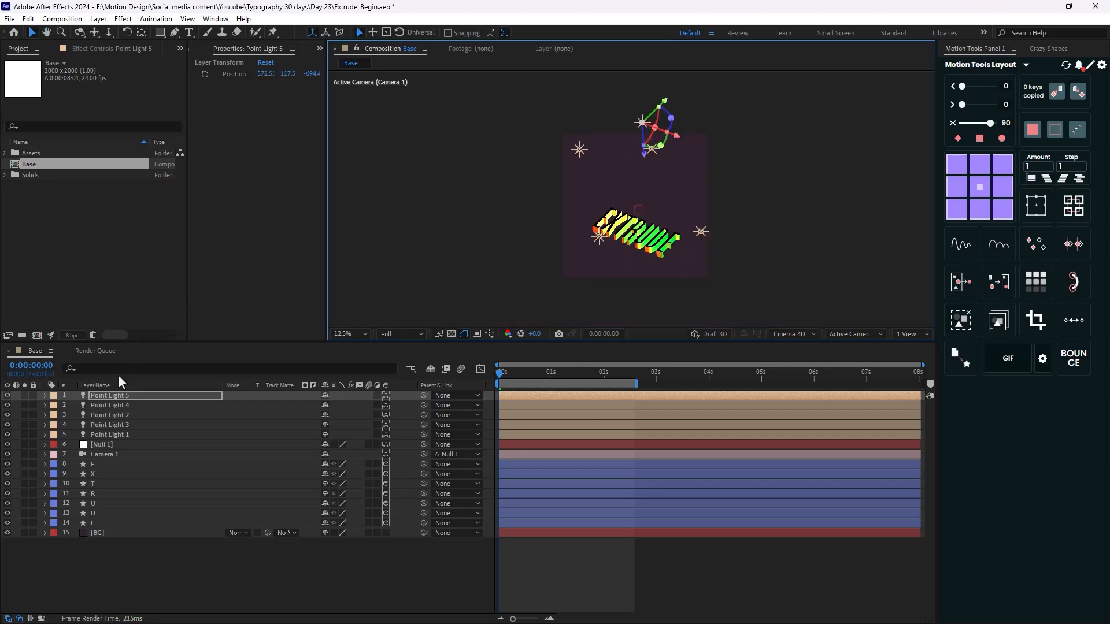
click(25, 395)
click(24, 395)
click(24, 395)
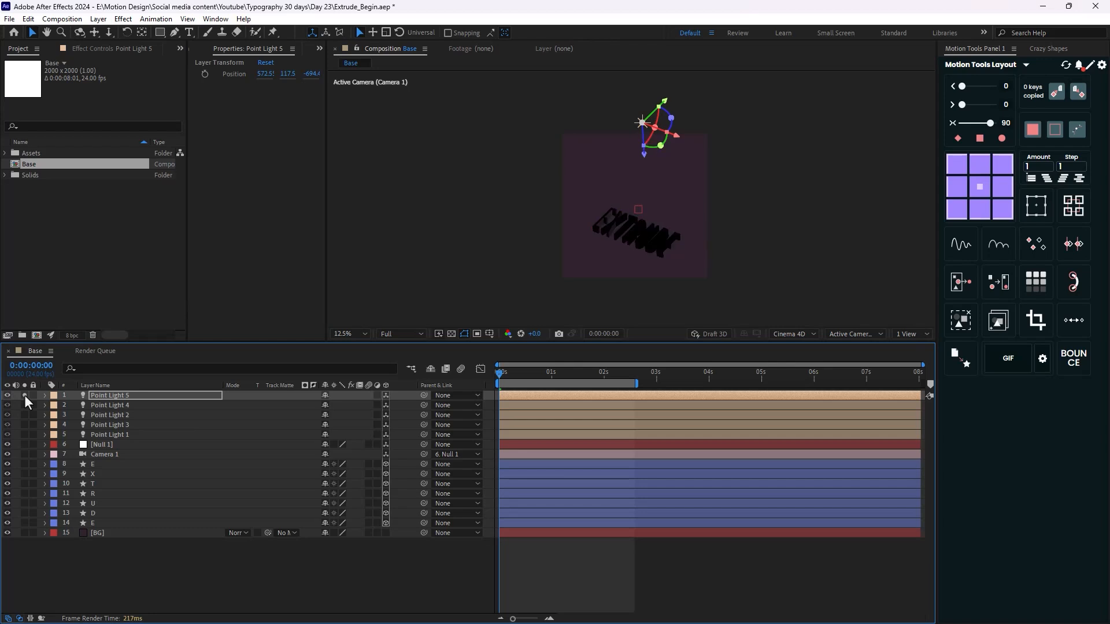
click(25, 395)
scroll(535, 151, up, 2)
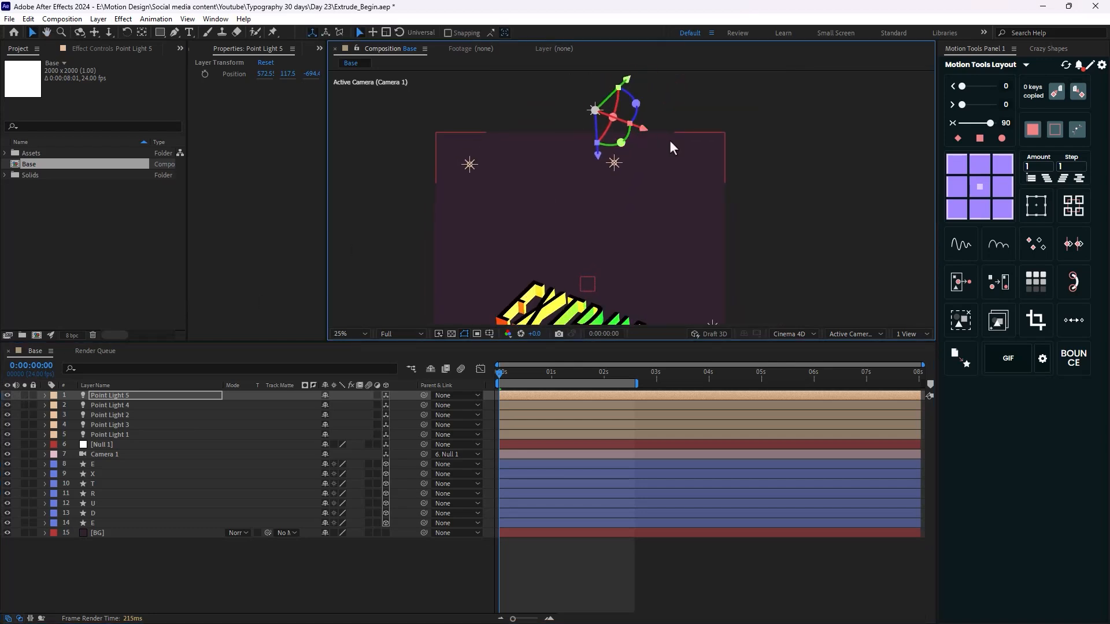
drag(647, 127, 633, 122)
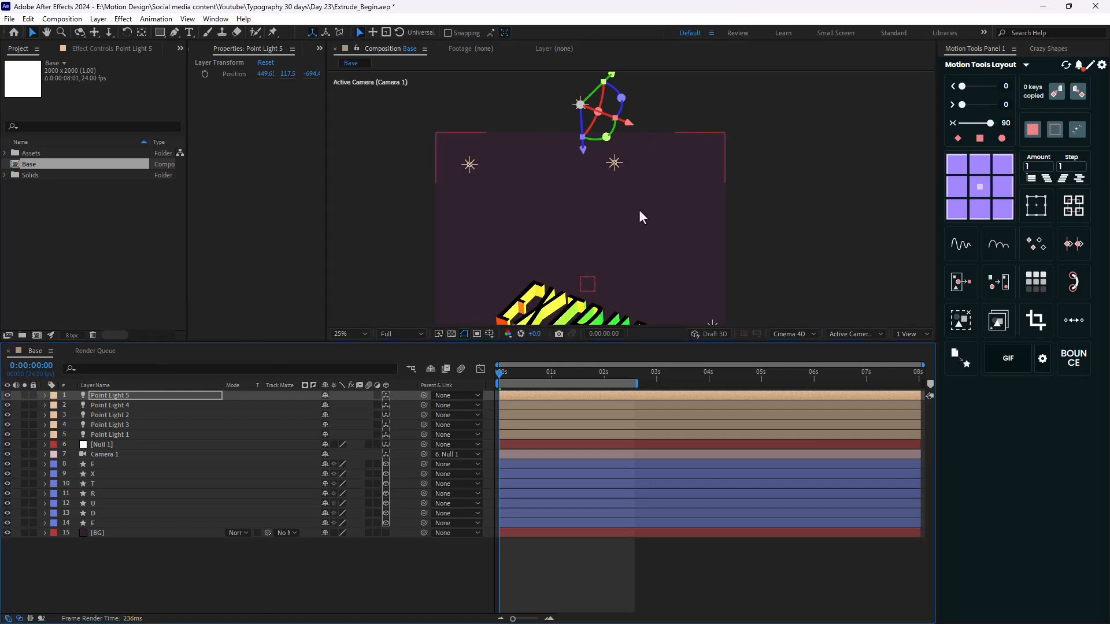
scroll(639, 217, down, 4)
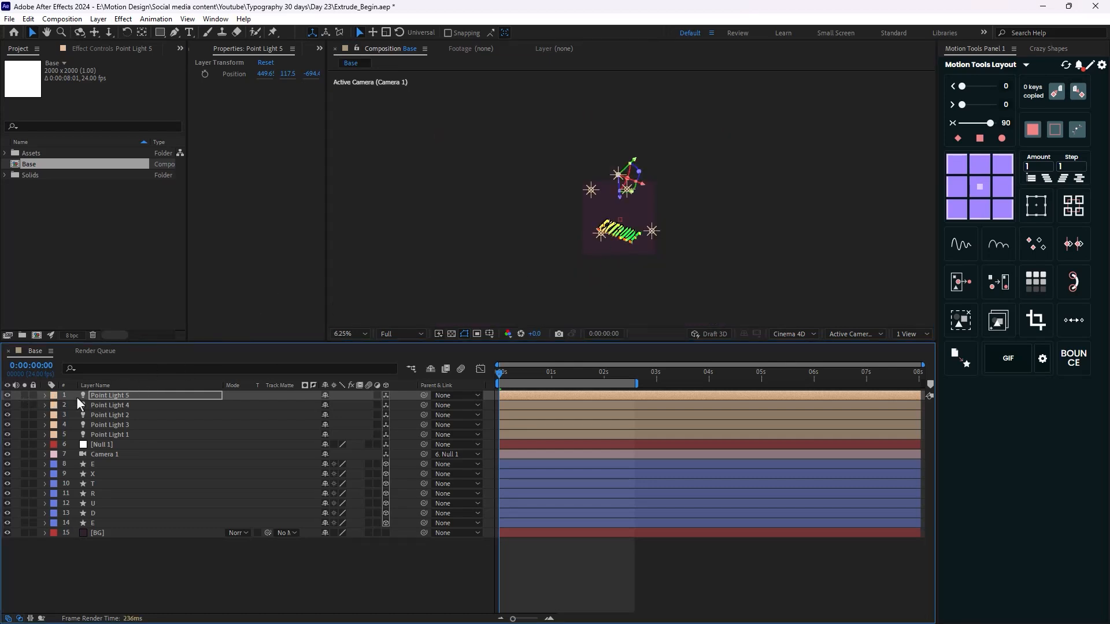
Solo the white point light, move it to about X -650, Y -1329, Z 2230, and unsolo it, leaving its light settings unchanged
click(27, 396)
scroll(654, 251, up, 2)
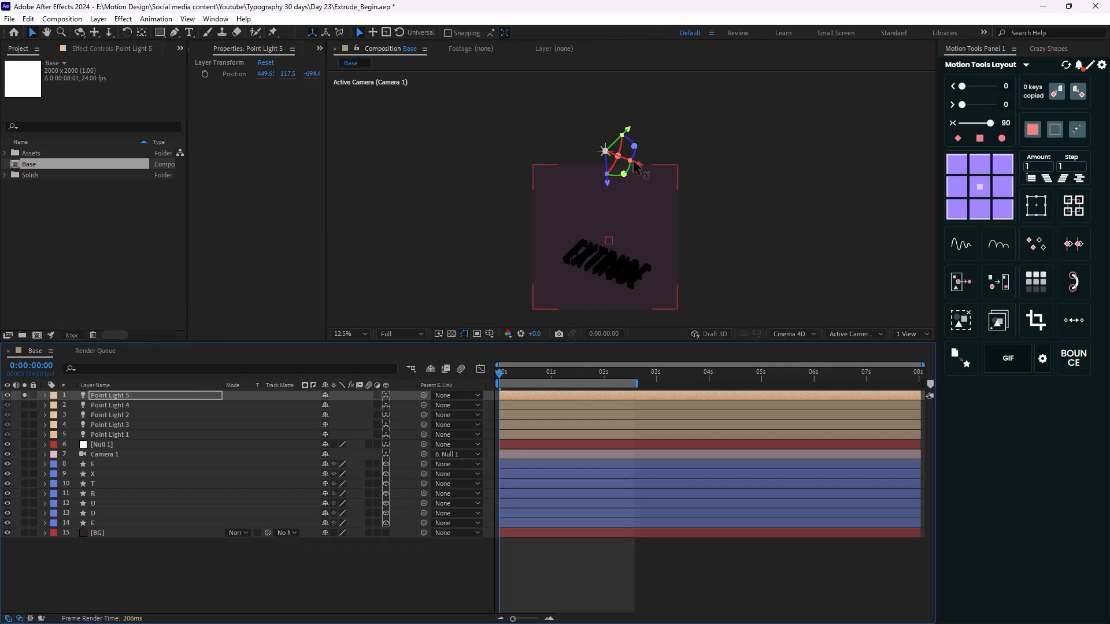
drag(610, 184, 608, 231)
drag(629, 175, 641, 123)
drag(671, 184, 604, 197)
drag(617, 121, 624, 103)
drag(602, 157, 608, 264)
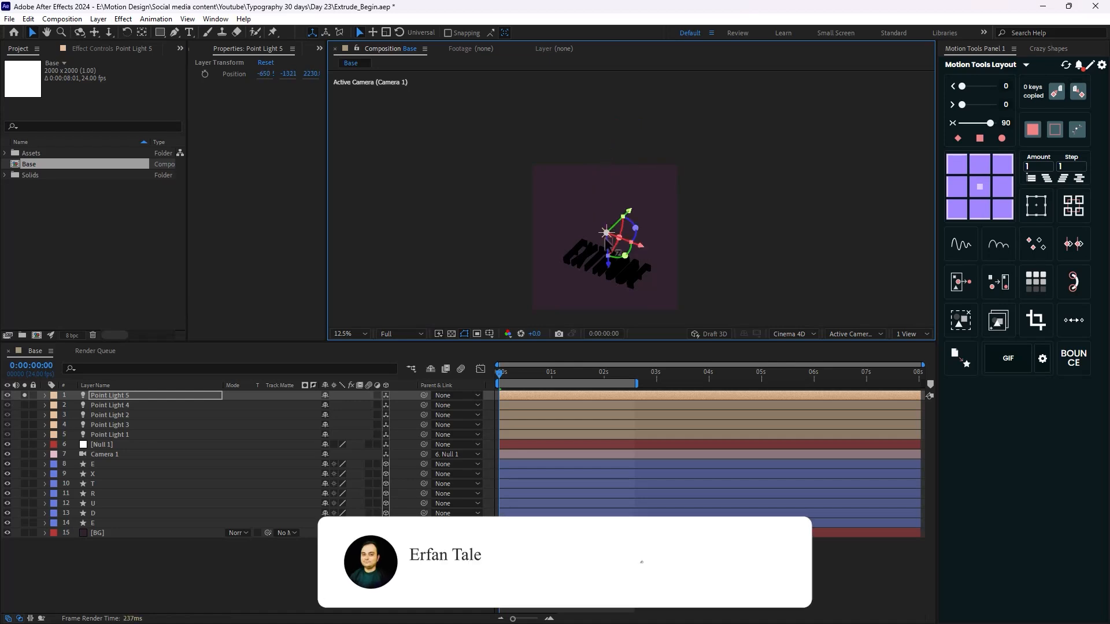
click(25, 396)
double_click(99, 396)
click(797, 422)
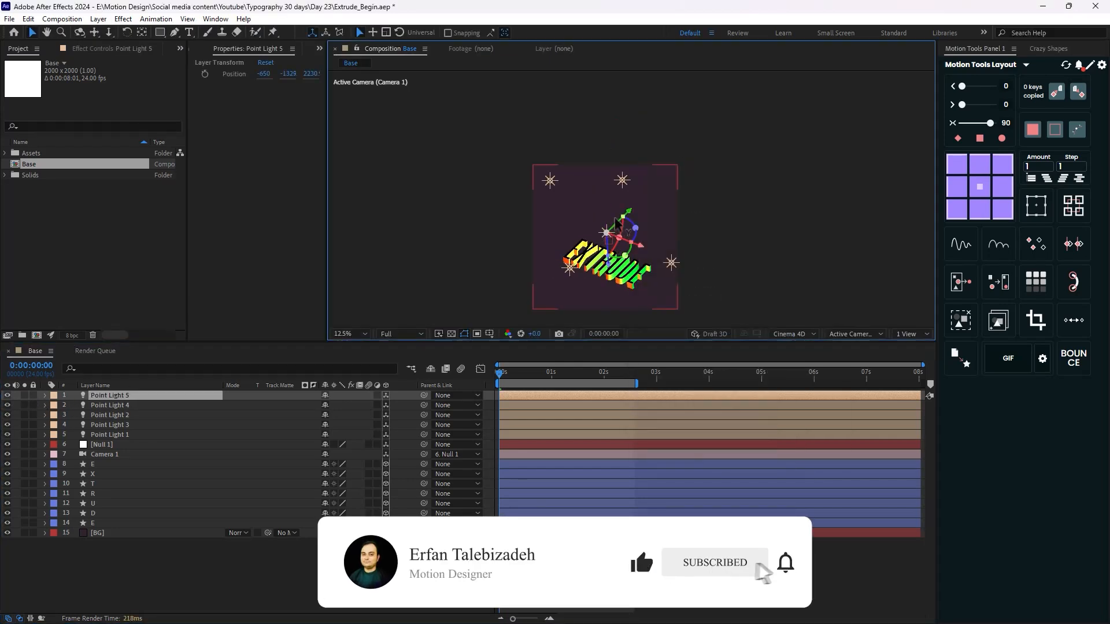
Raise the white point light above the letters, shift Point Light 1 slightly along X, and preview the animation
drag(629, 211, 670, 199)
click(110, 435)
click(221, 565)
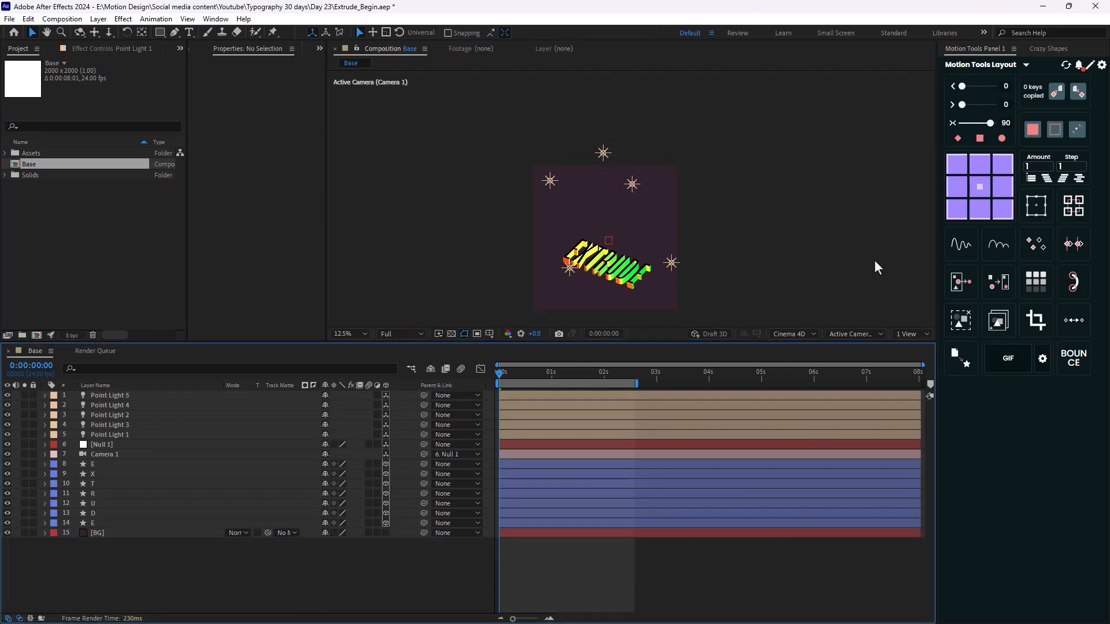
key(space)
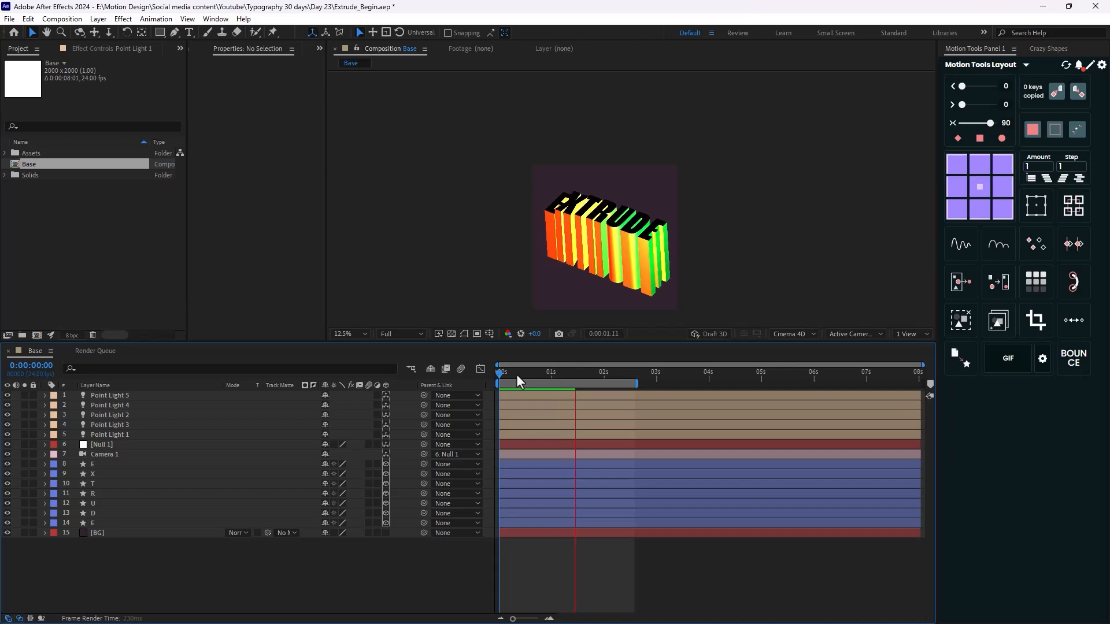
key(space)
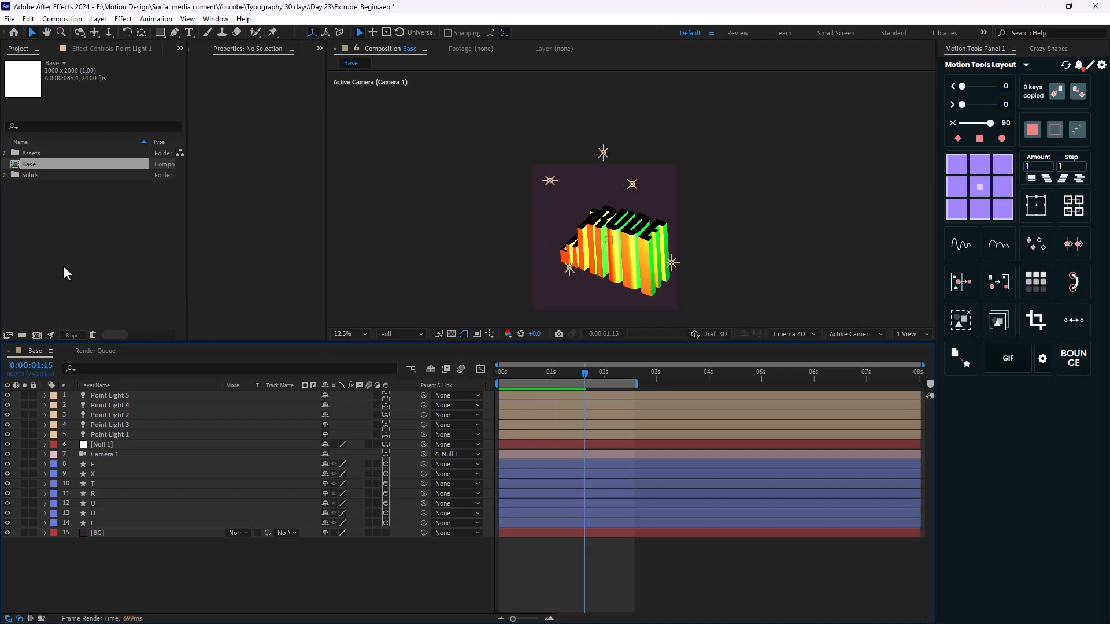
Create a 2000 x 2000 composition named Stroke and place the Base composition in it as a layer
right_click(107, 238)
click(186, 246)
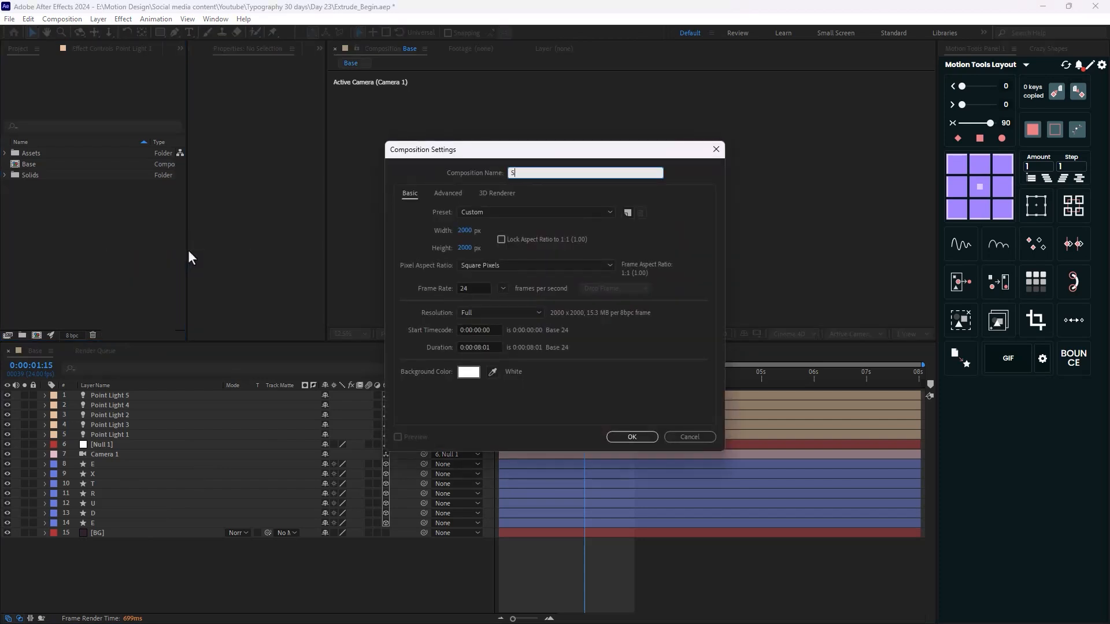
text(Stroke)
key(Return)
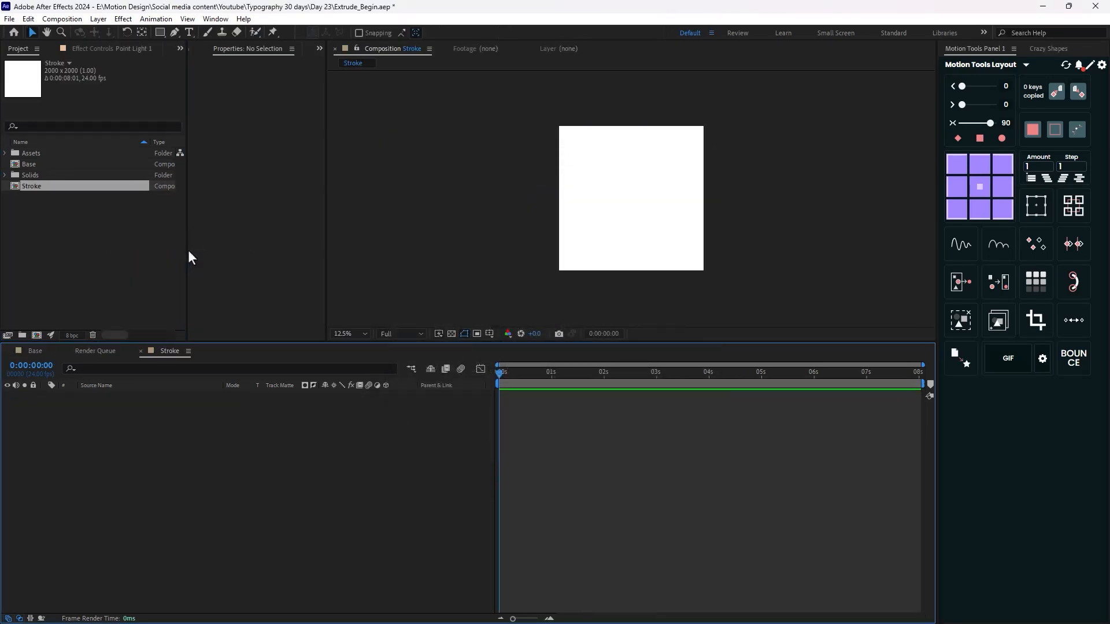
drag(27, 164, 150, 430)
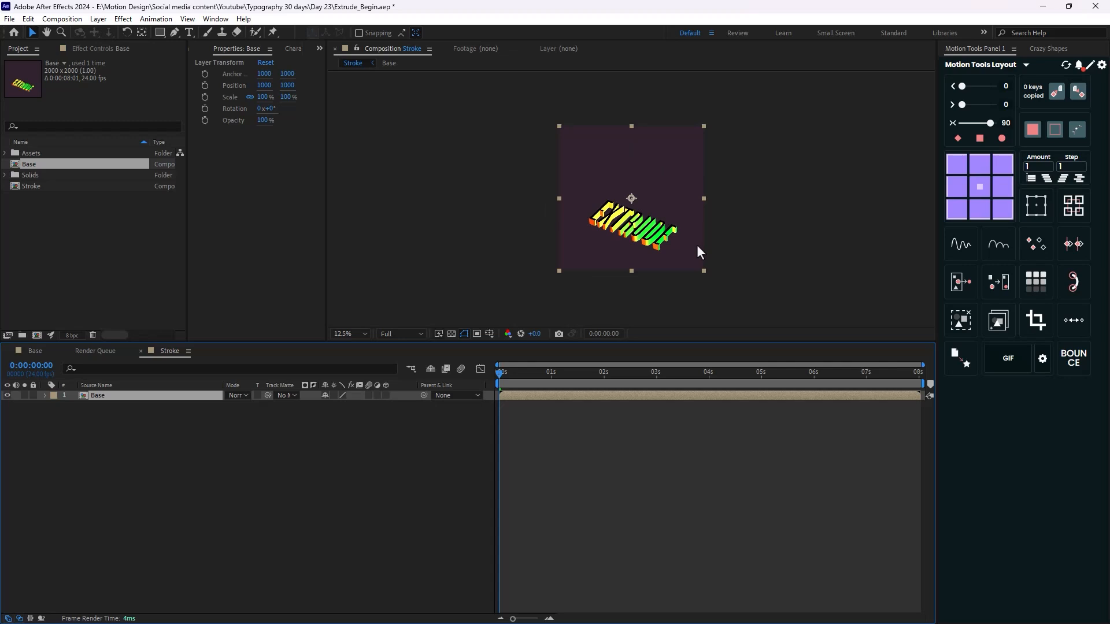
Apply the Color Key effect to the Base layer and key out the dark purple background by sampling its colour
key(ctrl+space)
click(148, 394)
key(ctrl+space)
text(color)
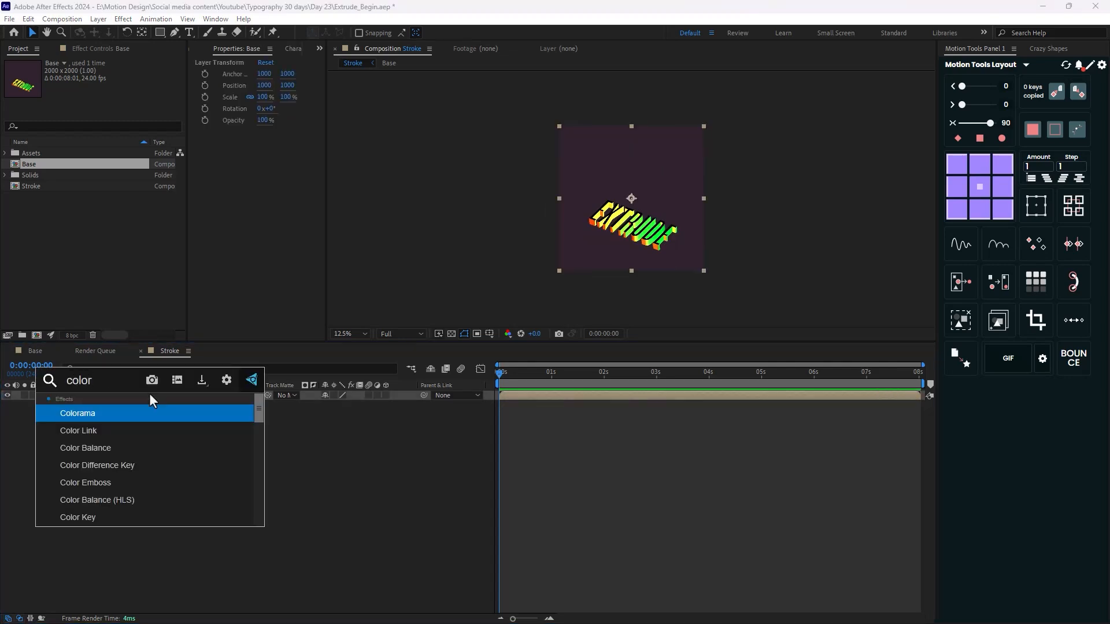
key(Down)
key(Down)
key(Down)
key(Down)
key(Down)
key(Down)
key(Return)
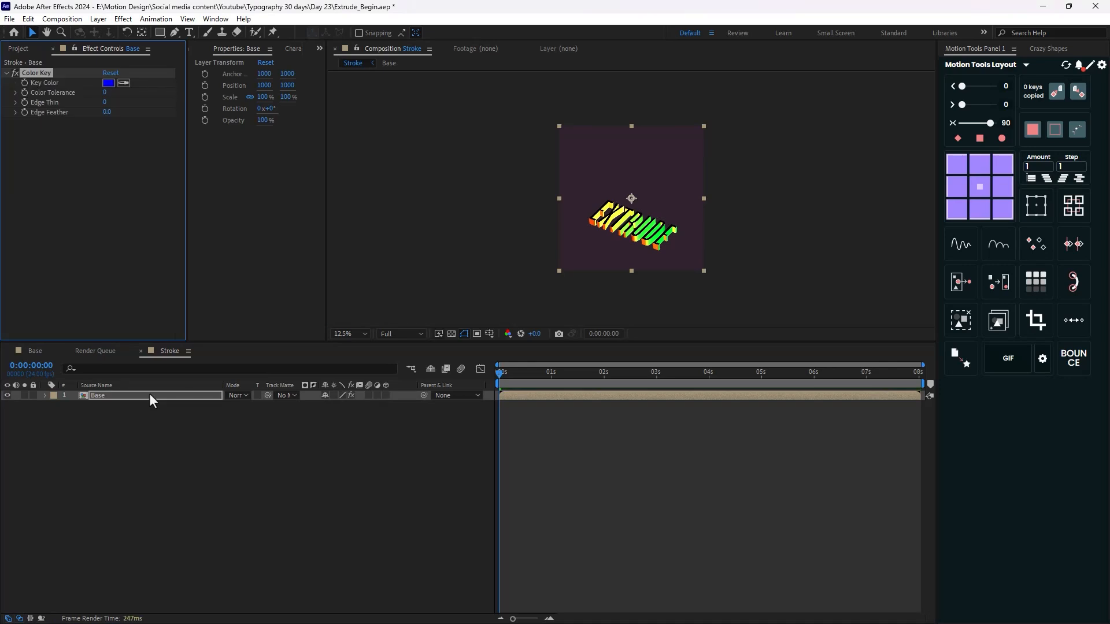
click(123, 84)
click(609, 176)
key(period)
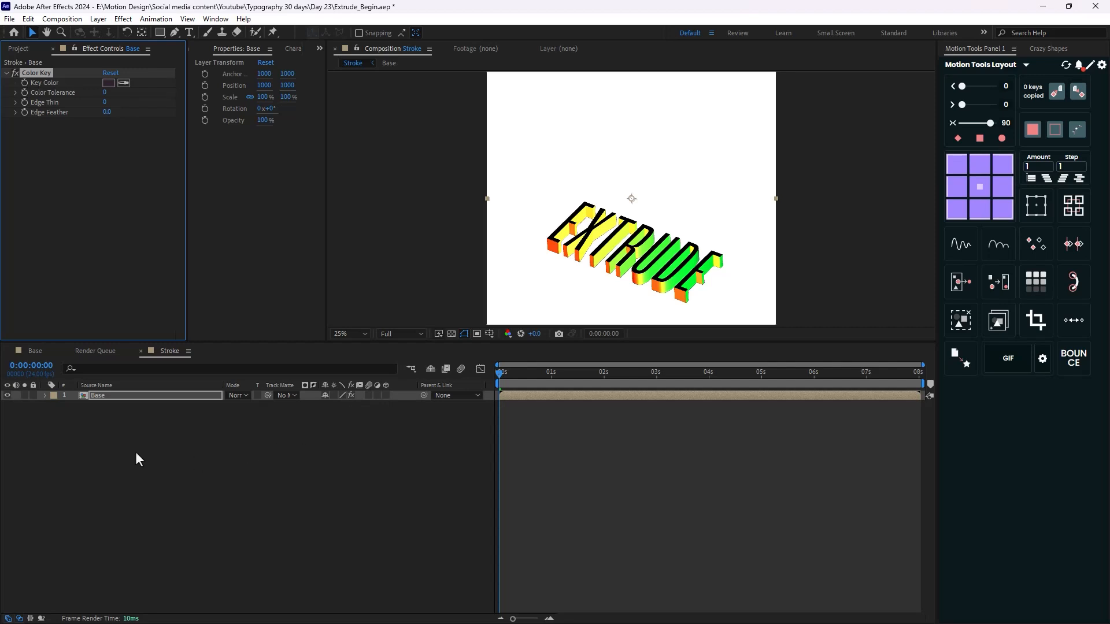
Apply the Fill effect to the Base layer
click(128, 398)
key(ctrl+space)
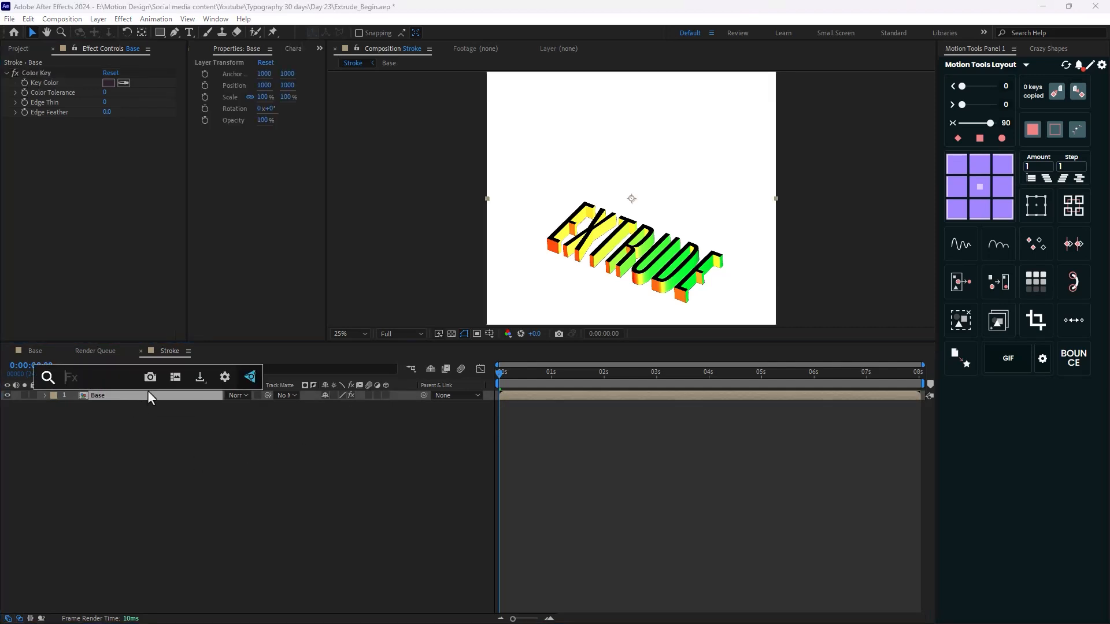
text(fill)
key(Return)
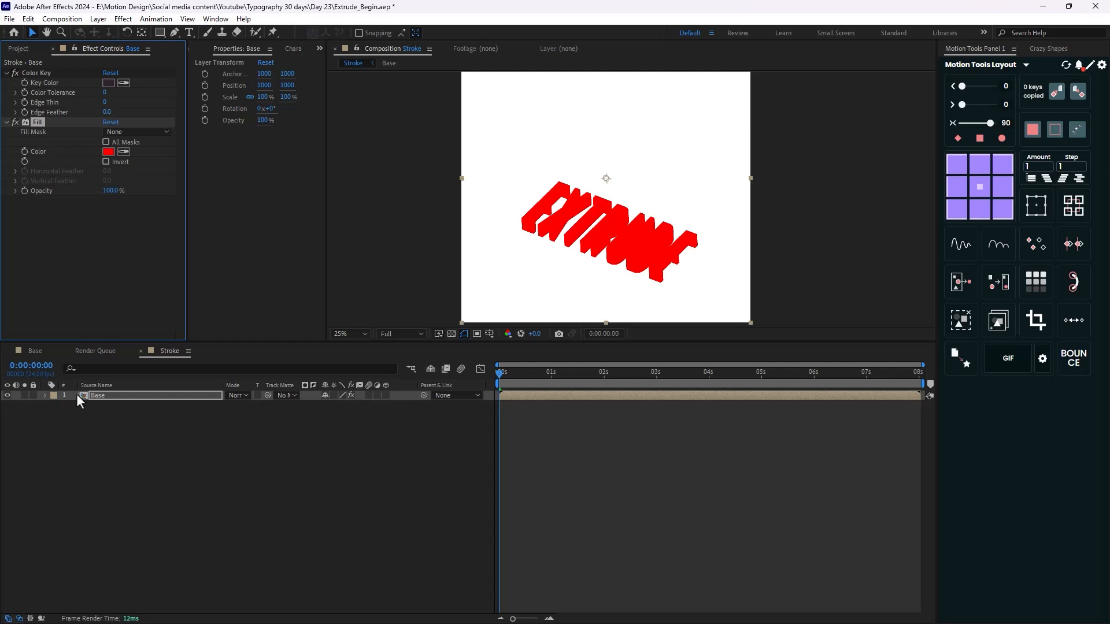
Add a Stroke layer style to the Base layer and increase its size to about 13
right_click(93, 395)
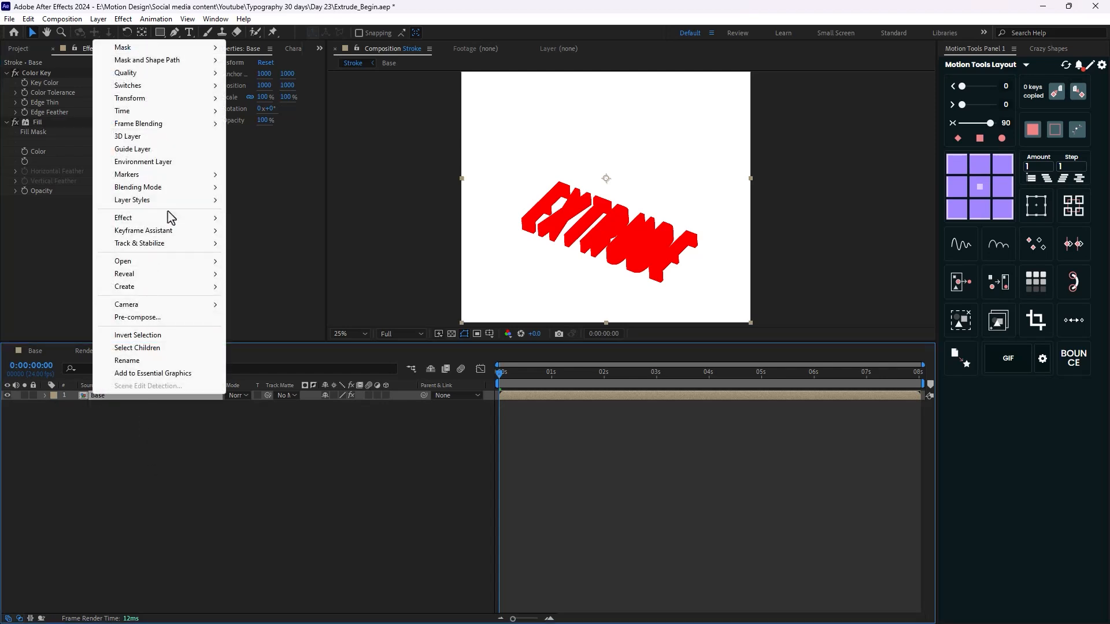
mouse_move(174, 201)
click(276, 345)
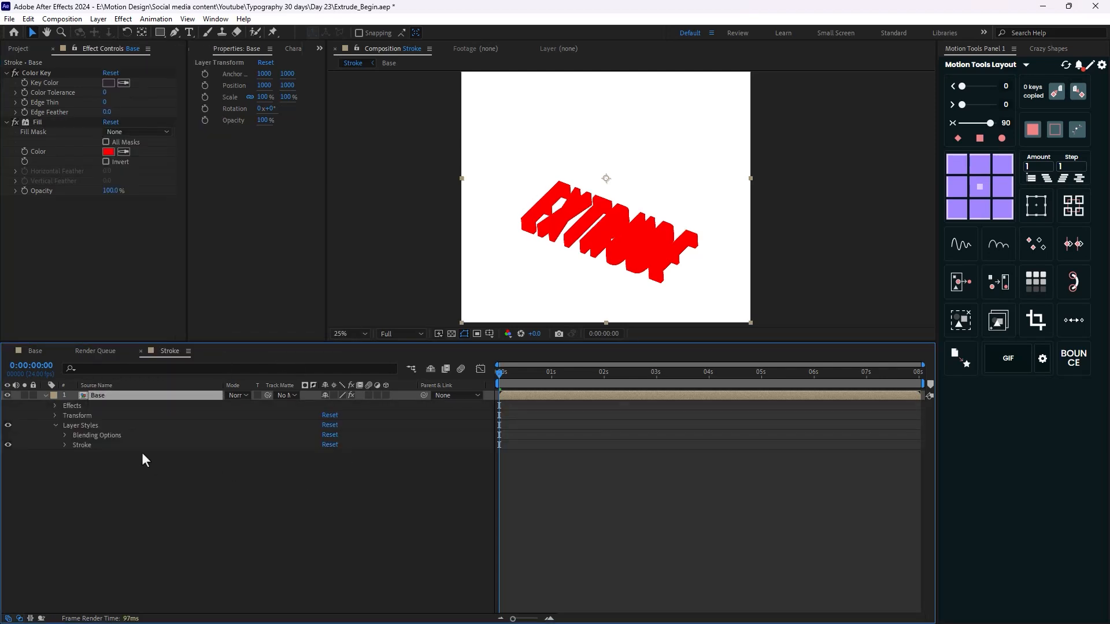
click(65, 445)
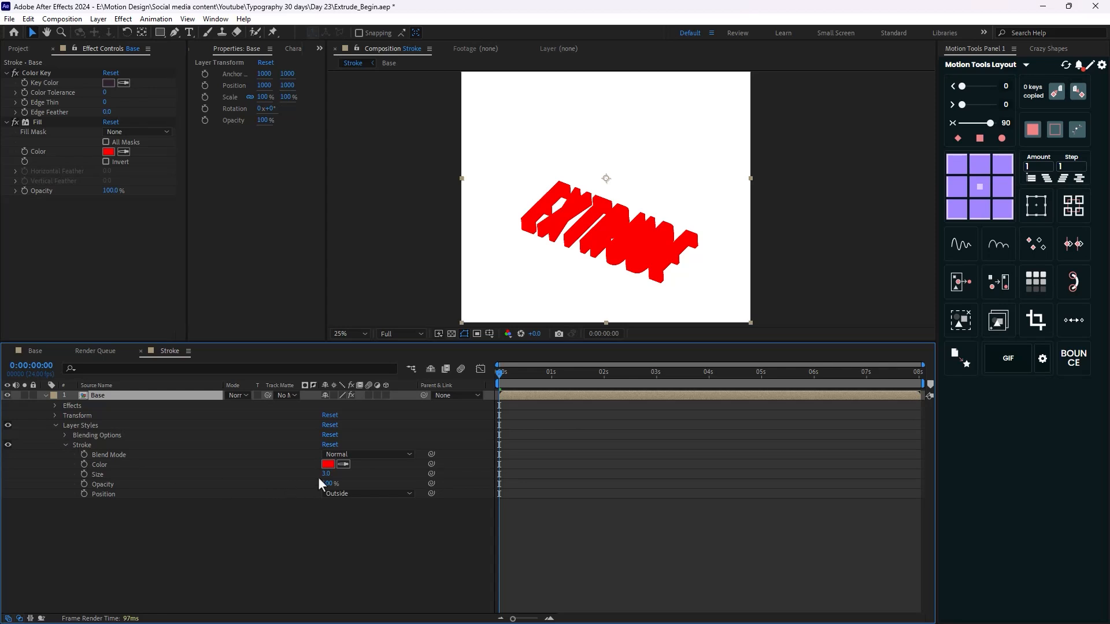
drag(324, 479, 375, 471)
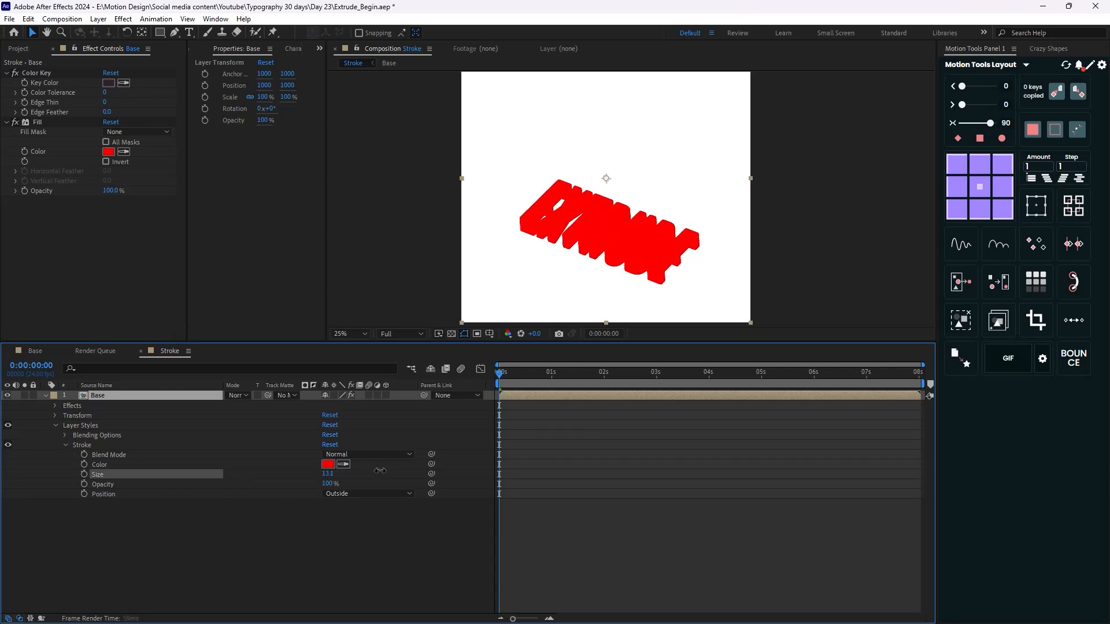
Set the size of the Base layer's Stroke style to 13
click(326, 474)
text(10)
key(Return)
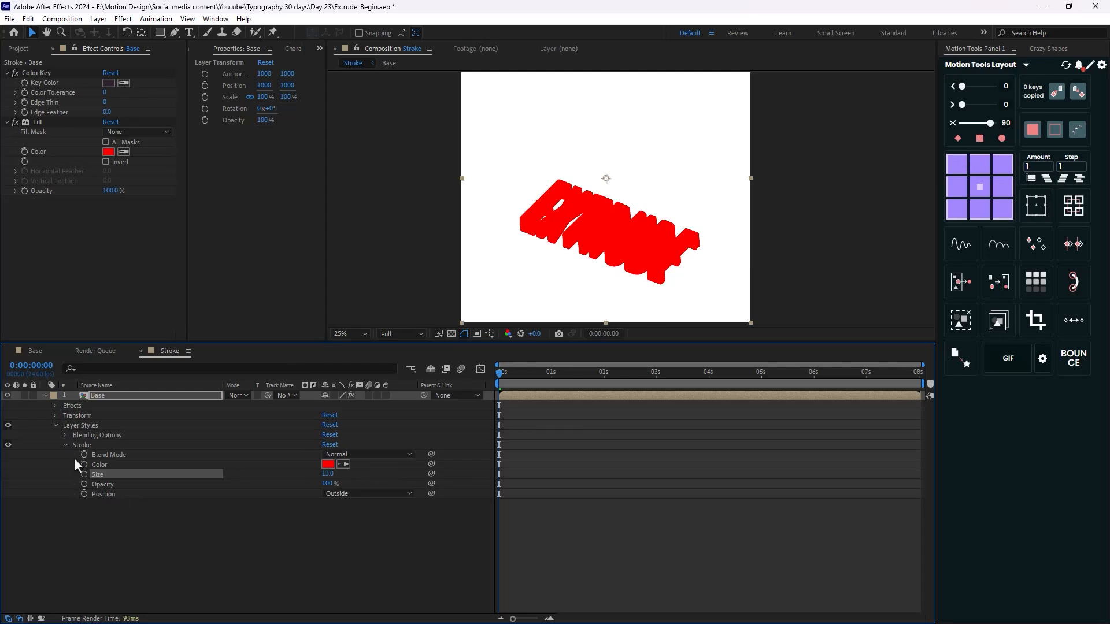
Set the Base layer's Fill Opacity to 0% in the Advanced Blending options of its layer styles
click(64, 435)
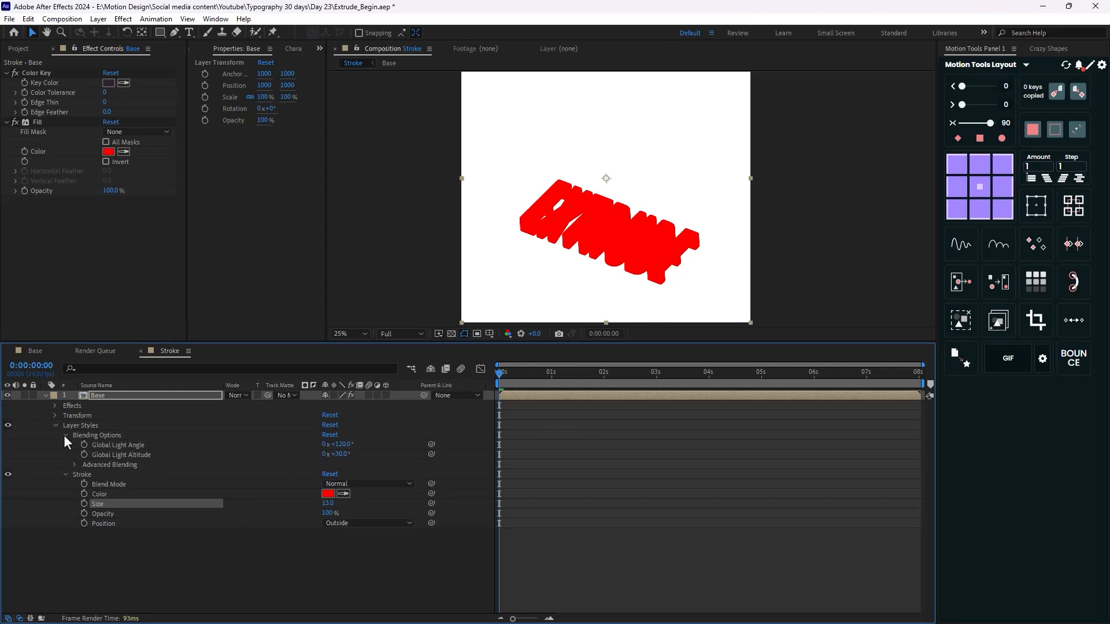
click(74, 466)
click(328, 474)
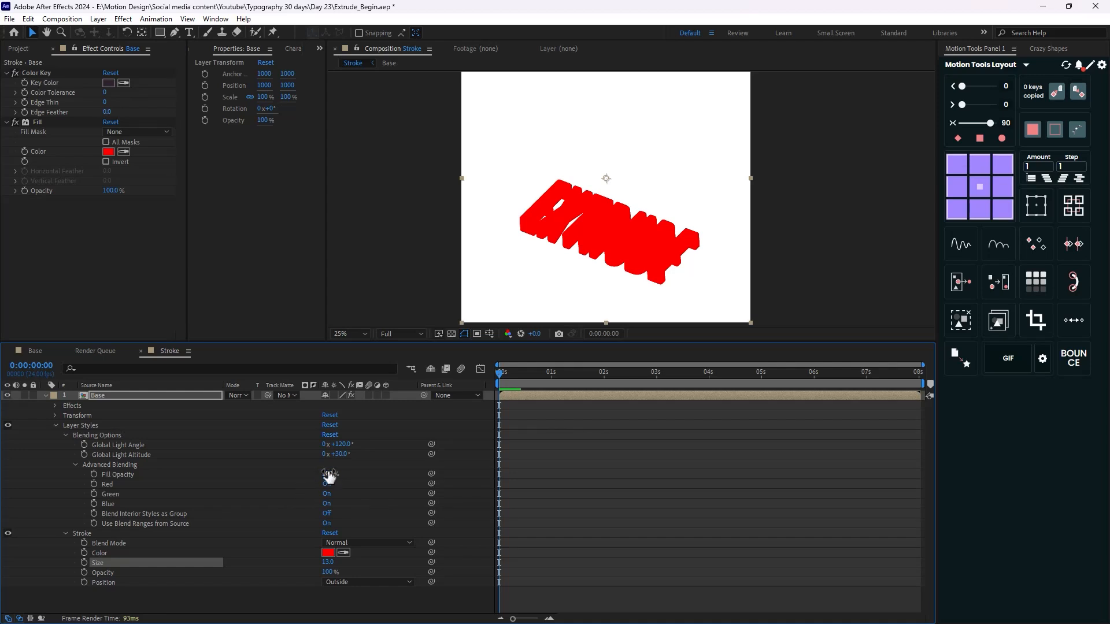
text(0)
key(Return)
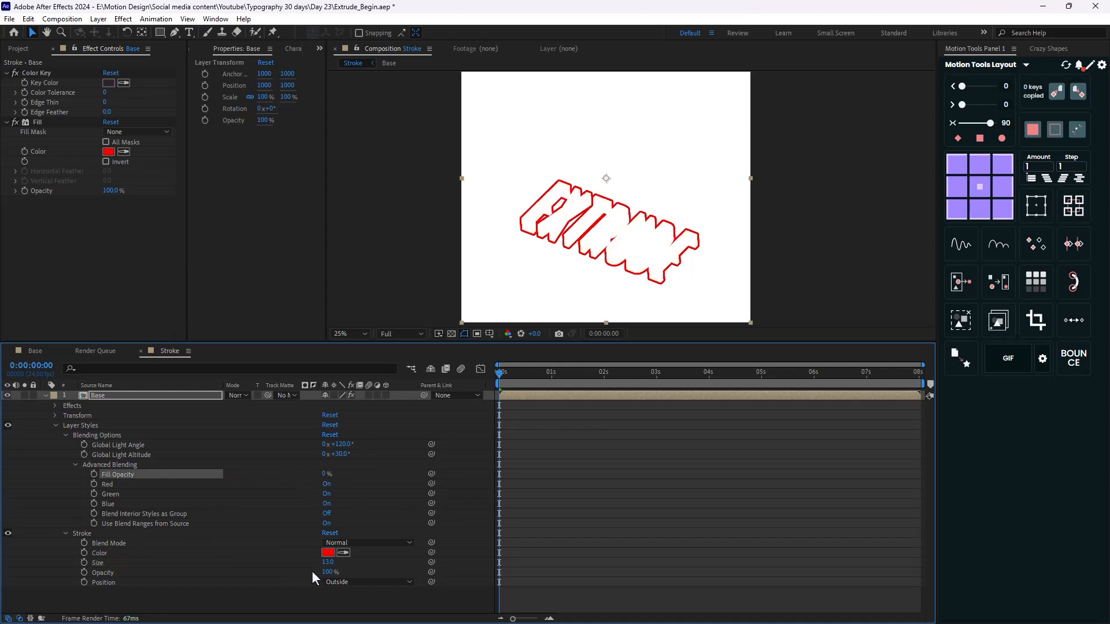
Set the size of the Base layer's Stroke style to 12 and collapse the layer's properties
click(327, 562)
key(Return)
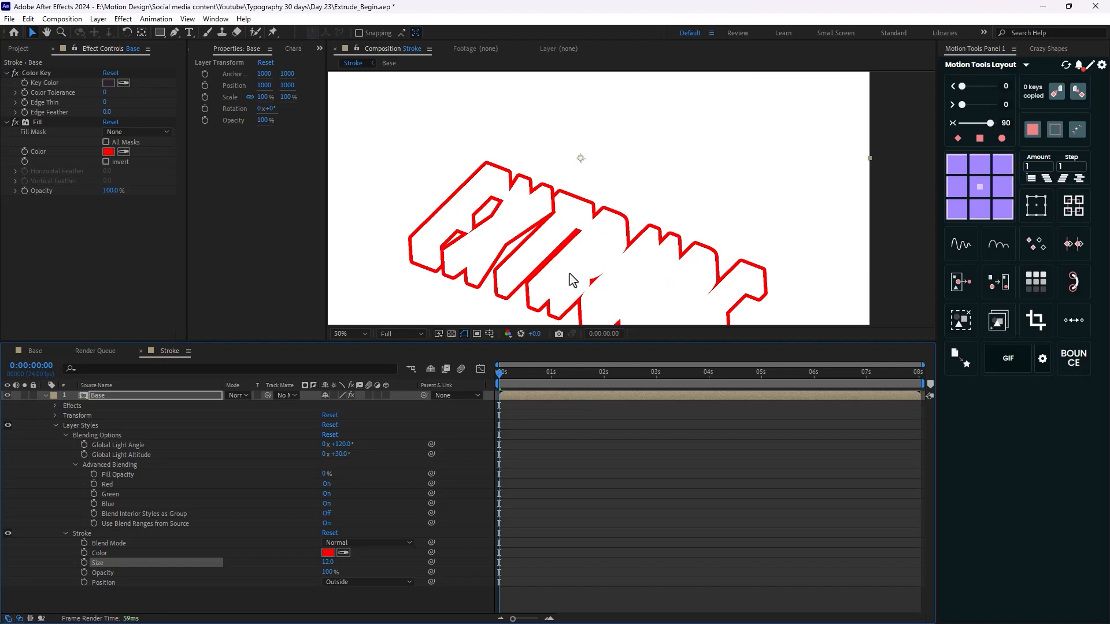
click(44, 396)
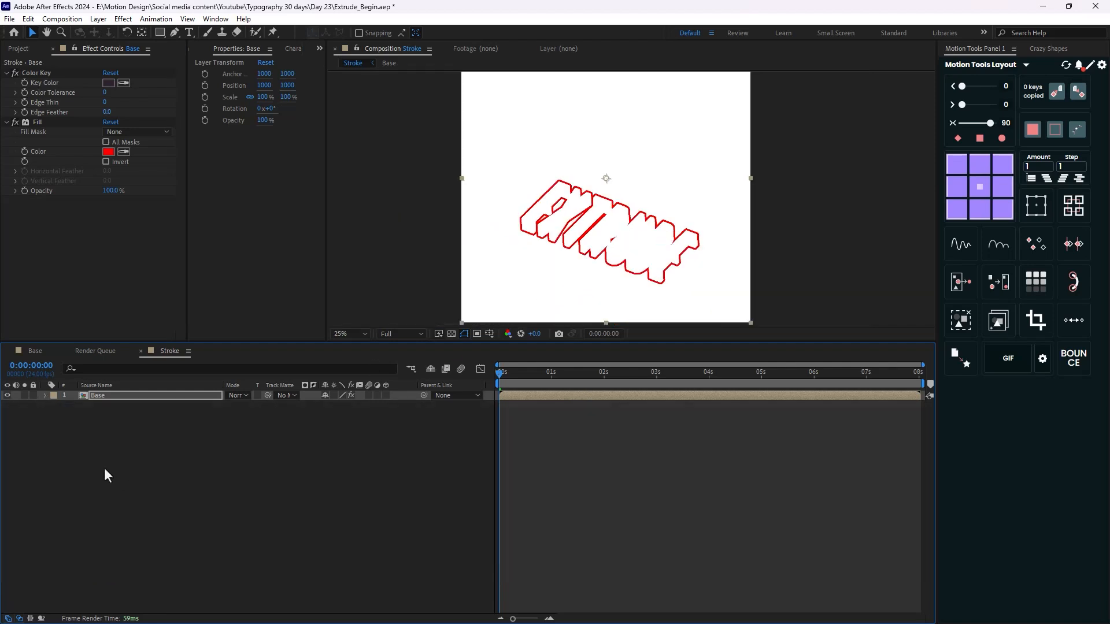
Create a new 2000 x 2000 composition named Transparent
click(38, 352)
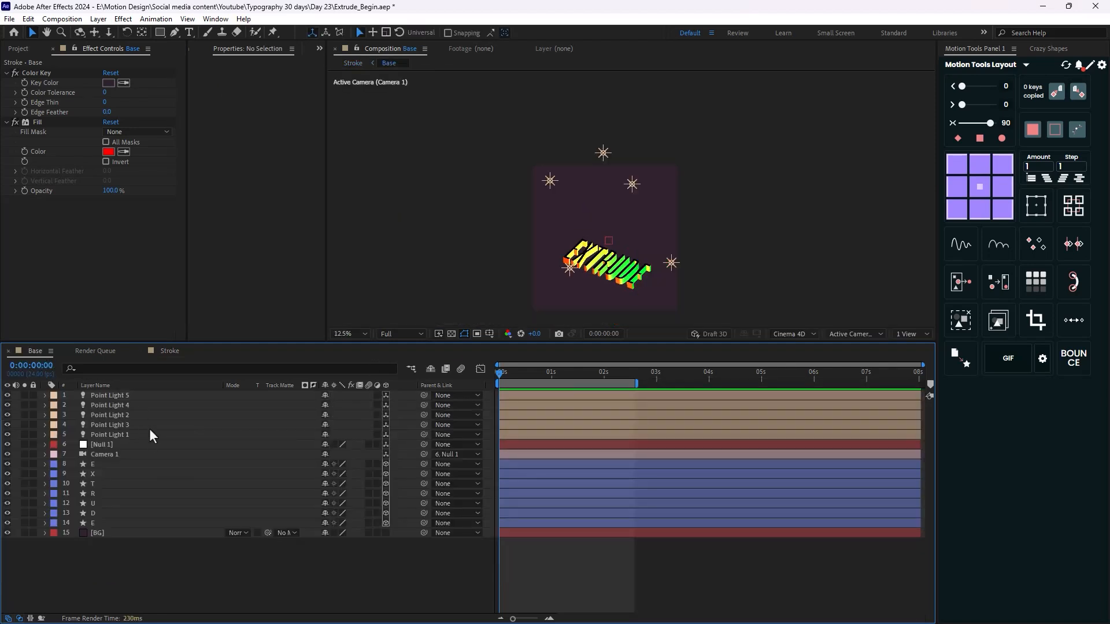
click(23, 50)
right_click(91, 247)
click(183, 257)
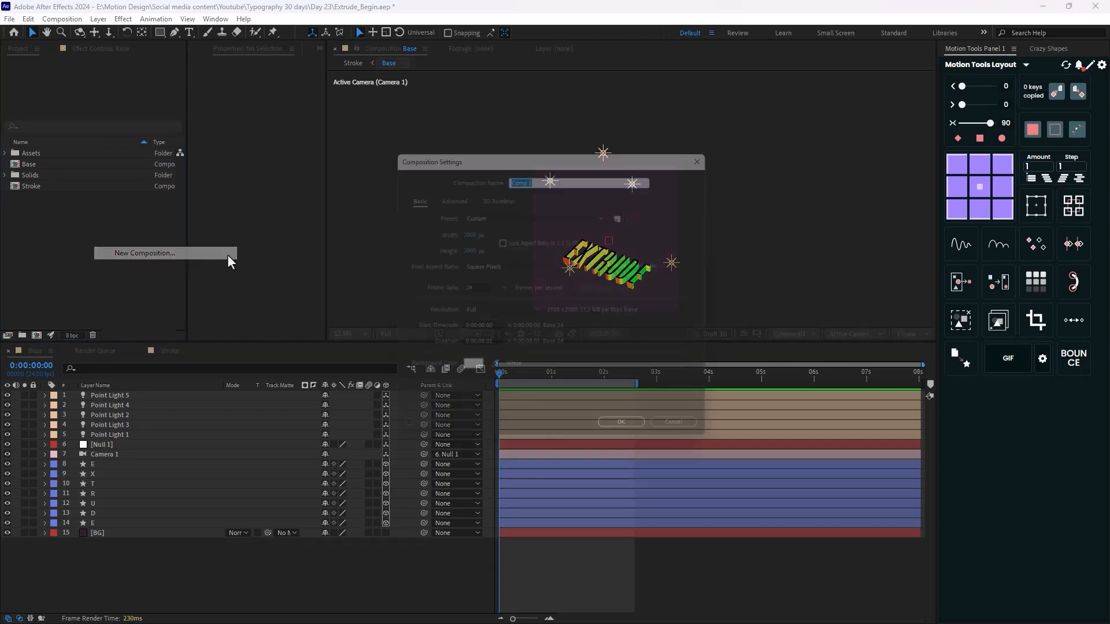
text(Tra)
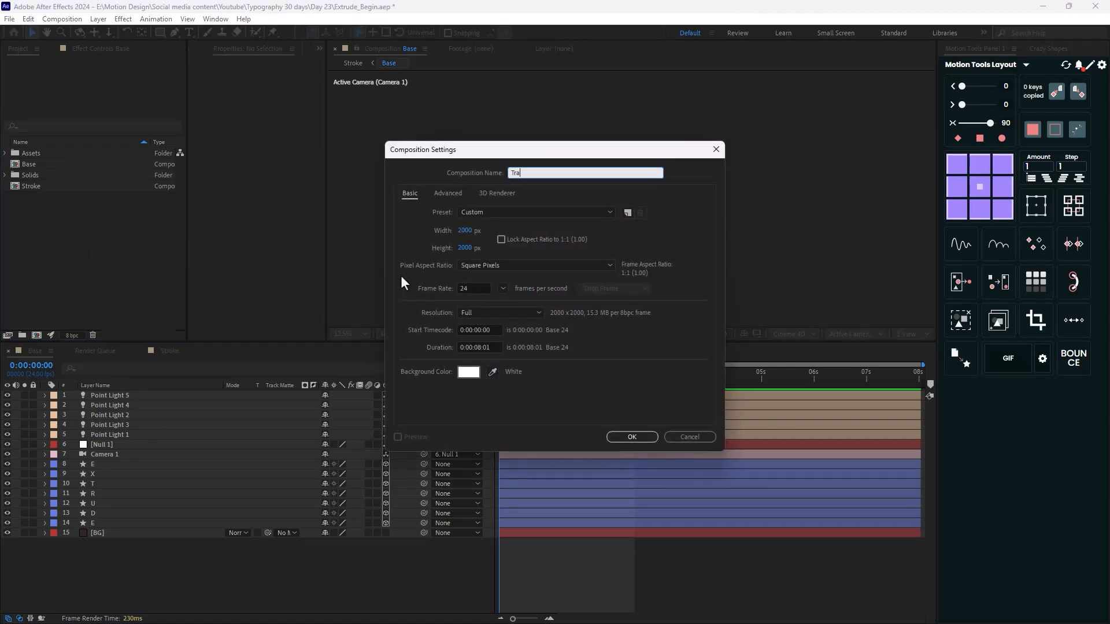
text(nsparent)
key(Return)
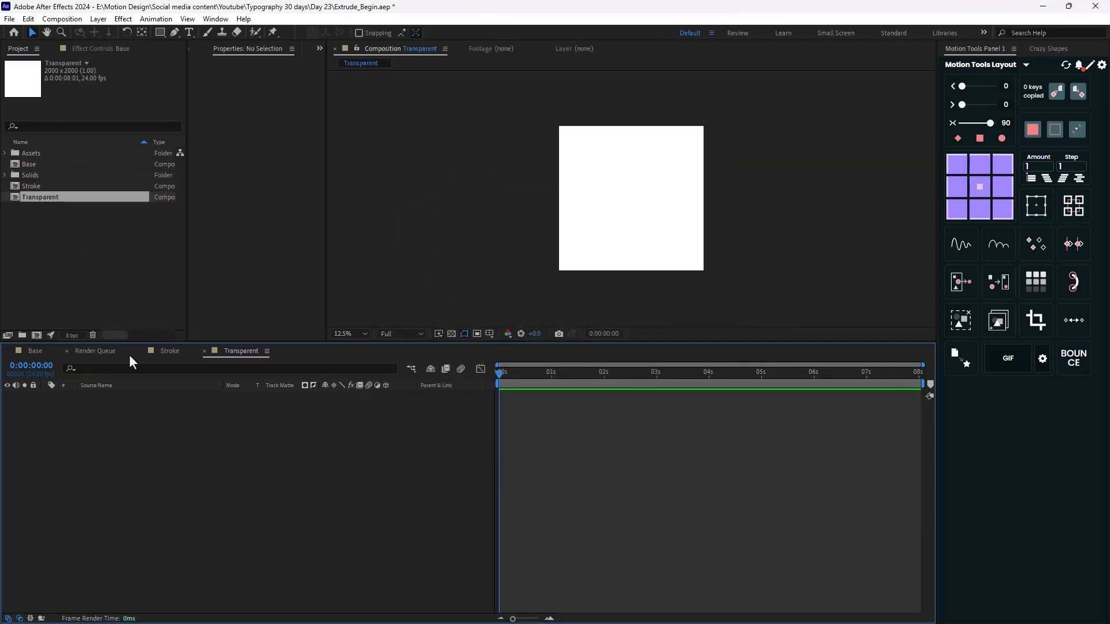
Copy the null, camera, letter and BG layers from the Base composition into the Transparent composition, leaving out the point lights
click(36, 351)
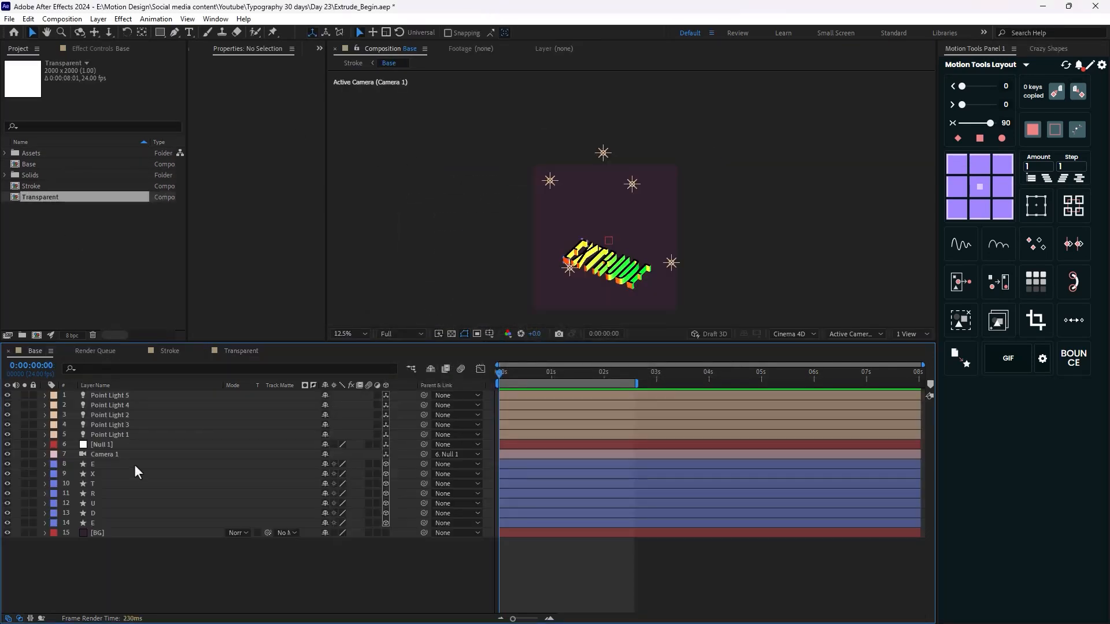
click(110, 444)
shift+click(112, 531)
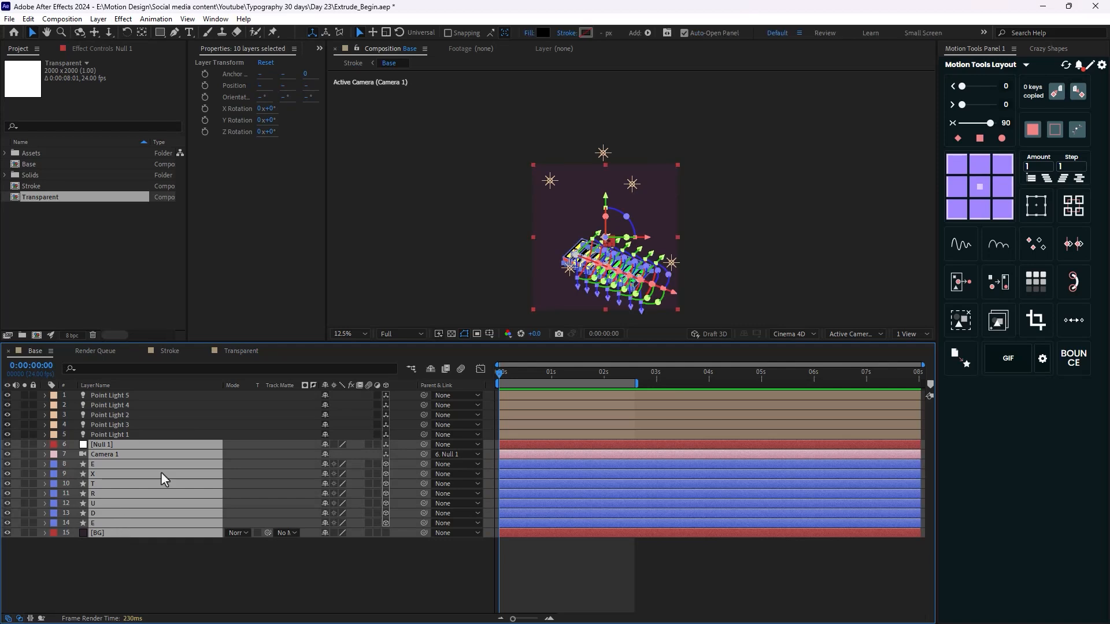
click(242, 350)
key(ctrl+v)
click(176, 542)
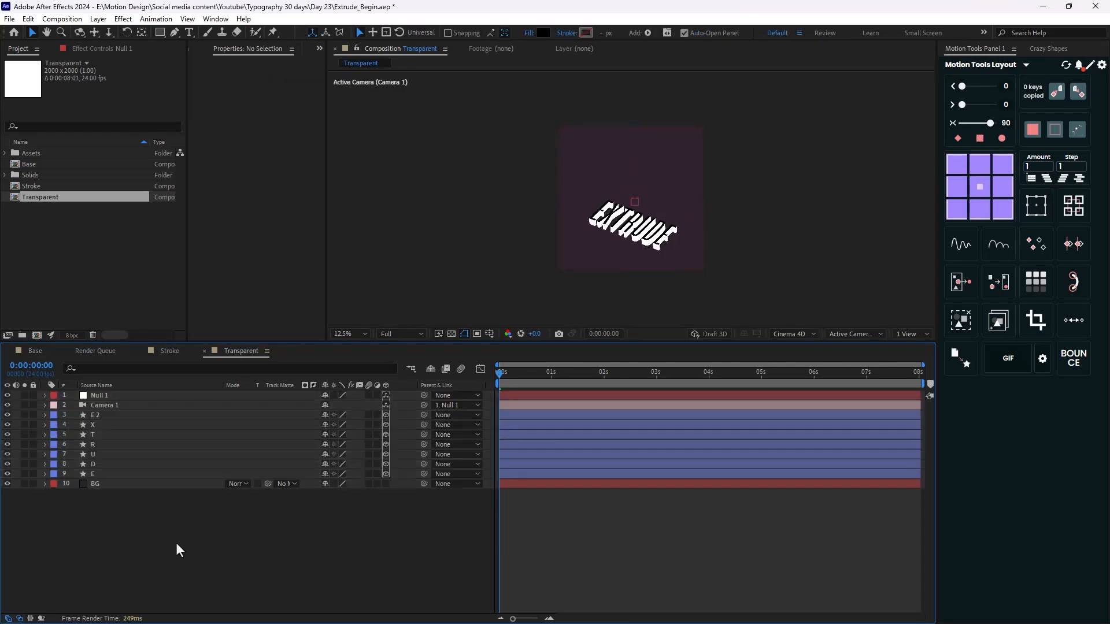
Set the opacity of all seven letter layers in the Transparent composition to 40% and scrub the timeline to check the animation
click(116, 416)
shift+click(120, 474)
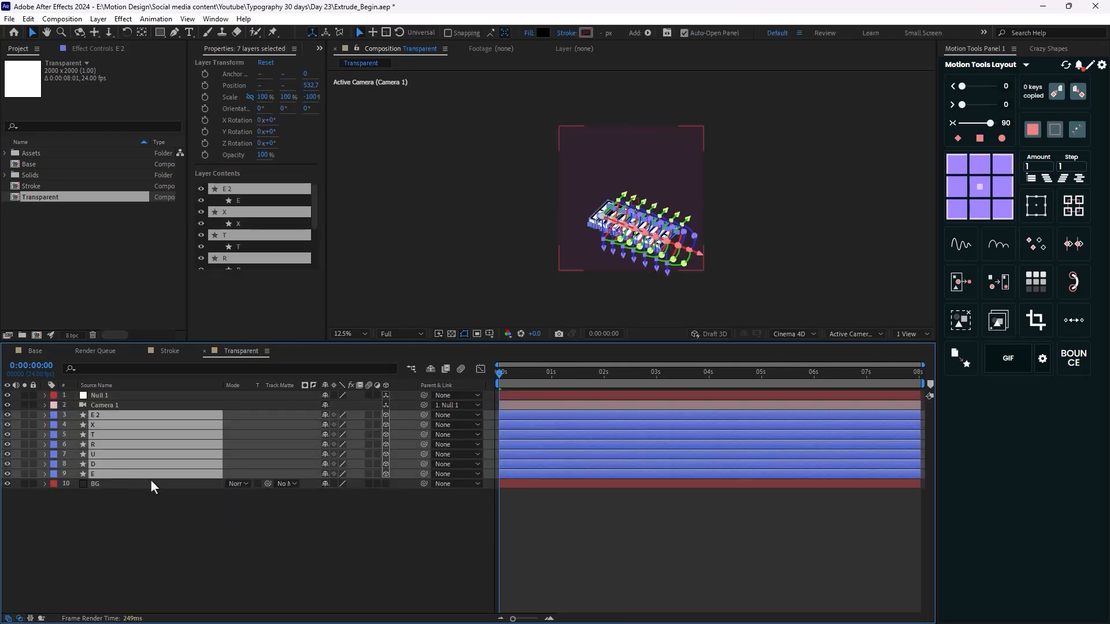
key(t)
click(327, 426)
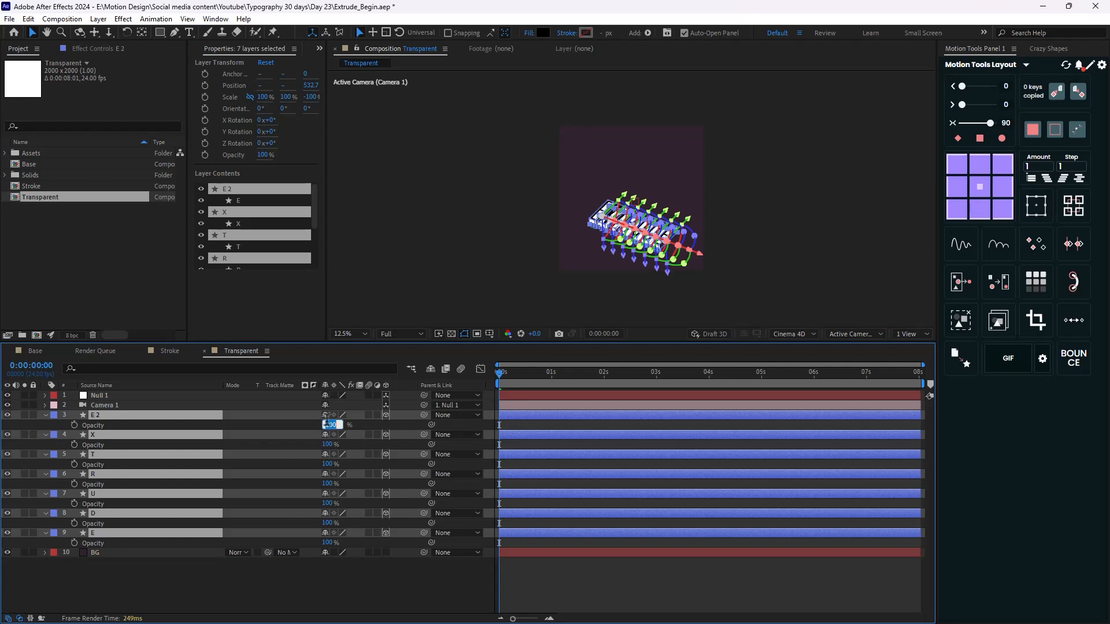
text(40)
key(Return)
scroll(788, 223, up, 1)
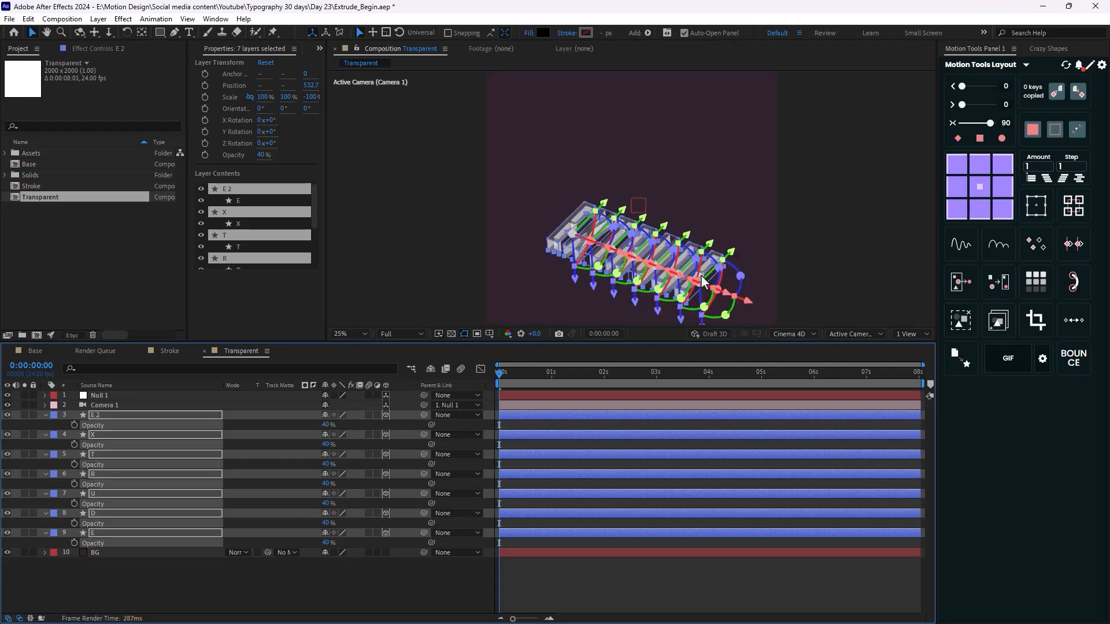
click(525, 522)
drag(508, 380, 594, 380)
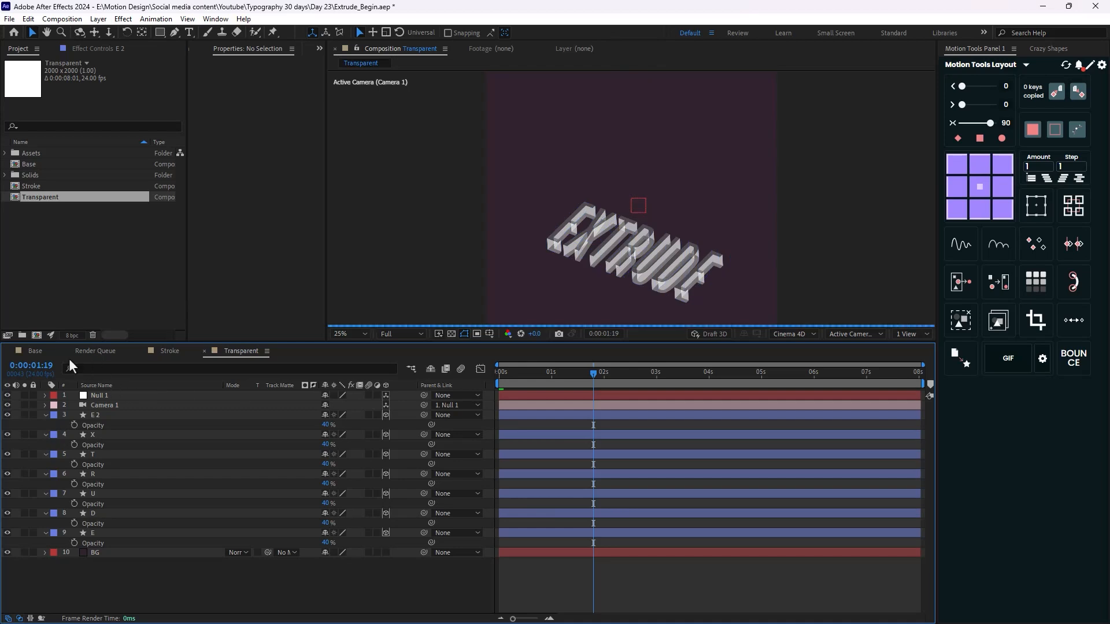
Create a new 2000 x 2000 composition named Main
click(40, 352)
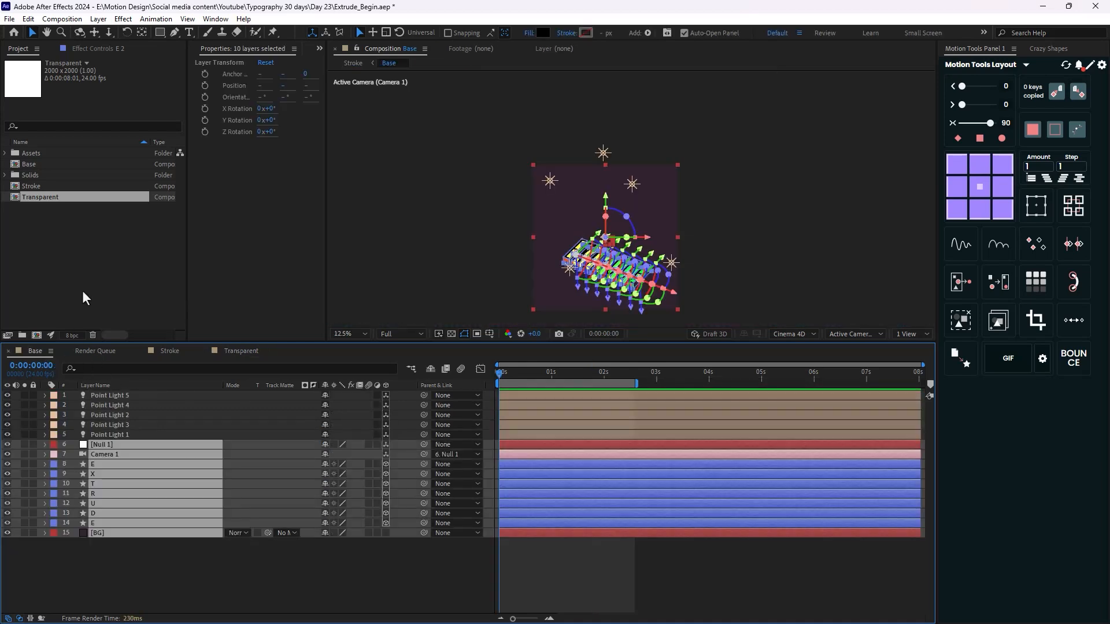
click(78, 266)
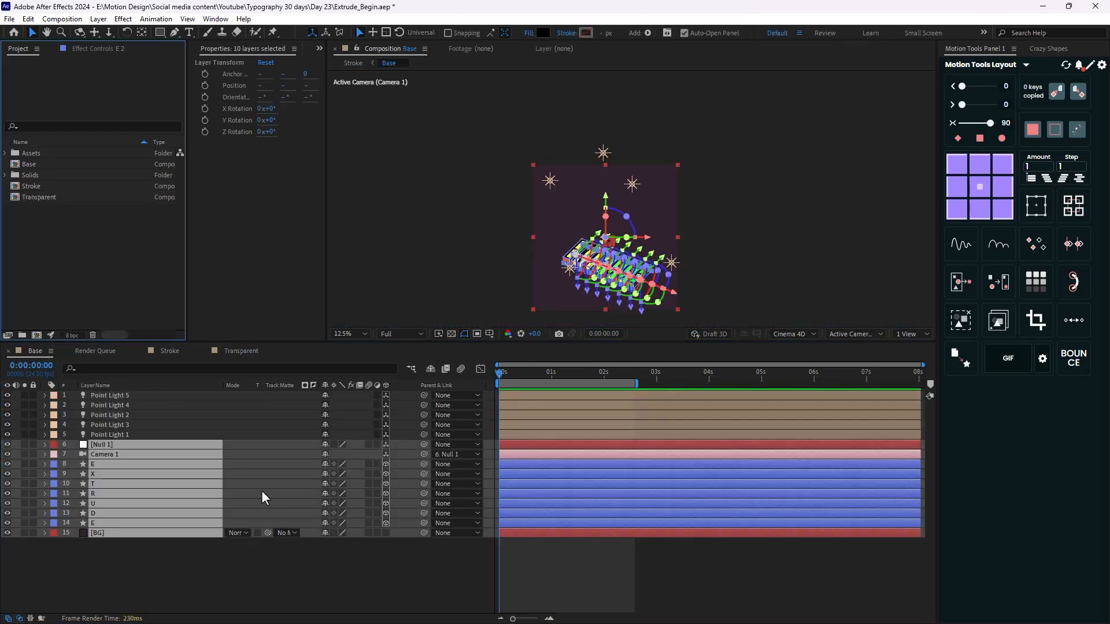
click(248, 569)
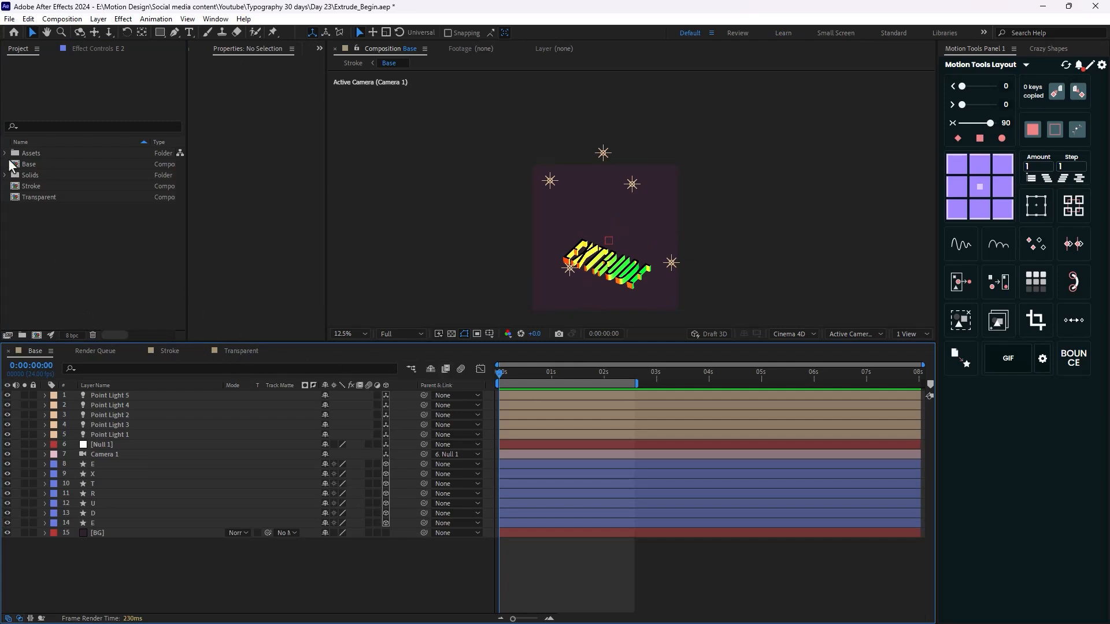
right_click(73, 263)
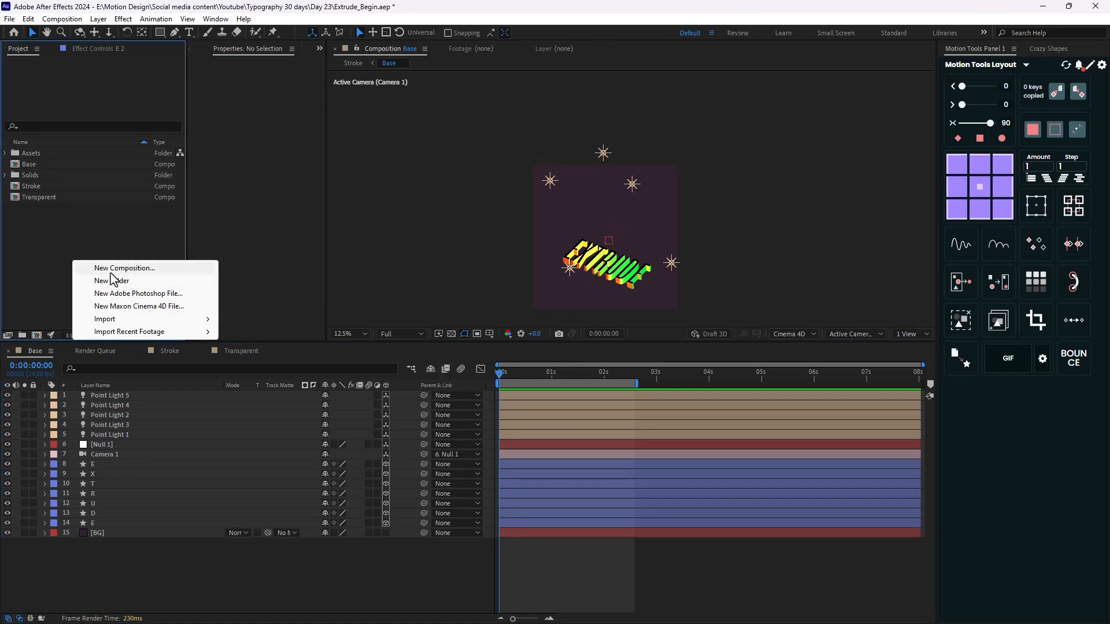
click(109, 269)
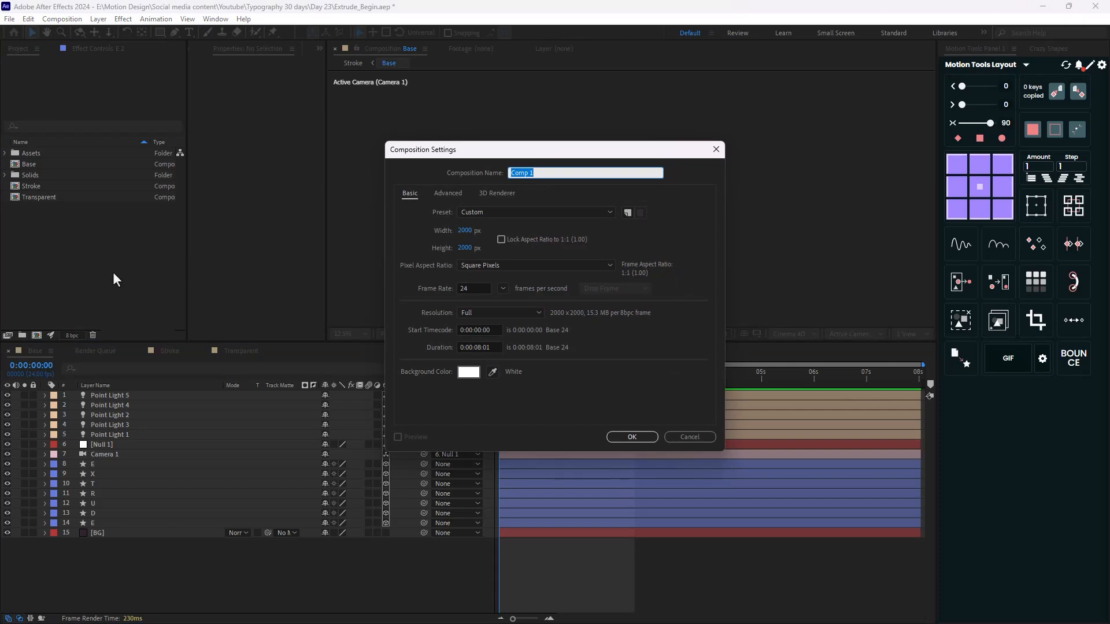
text(Main)
key(Return)
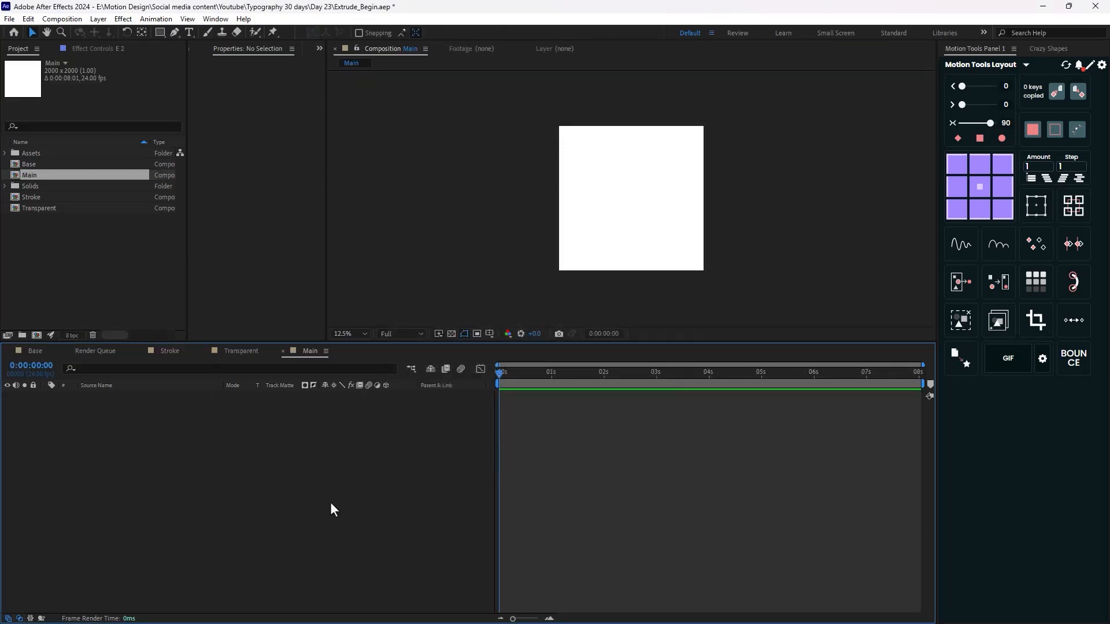
Add a pale yellow solid as the background layer of the Main composition
key(ctrl+y)
click(548, 377)
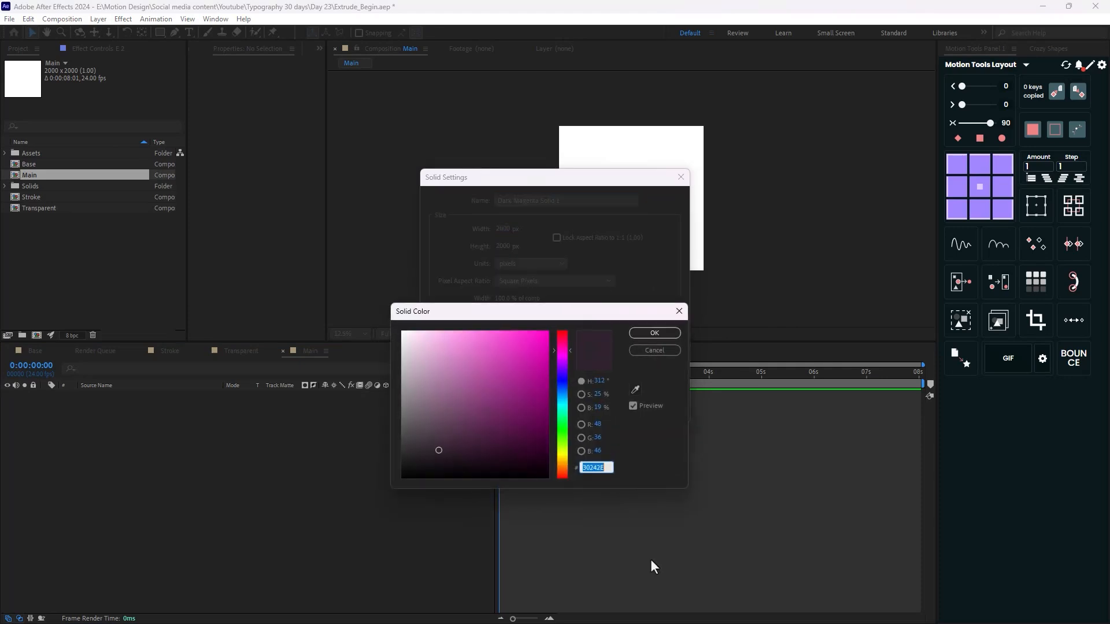
drag(412, 346, 416, 331)
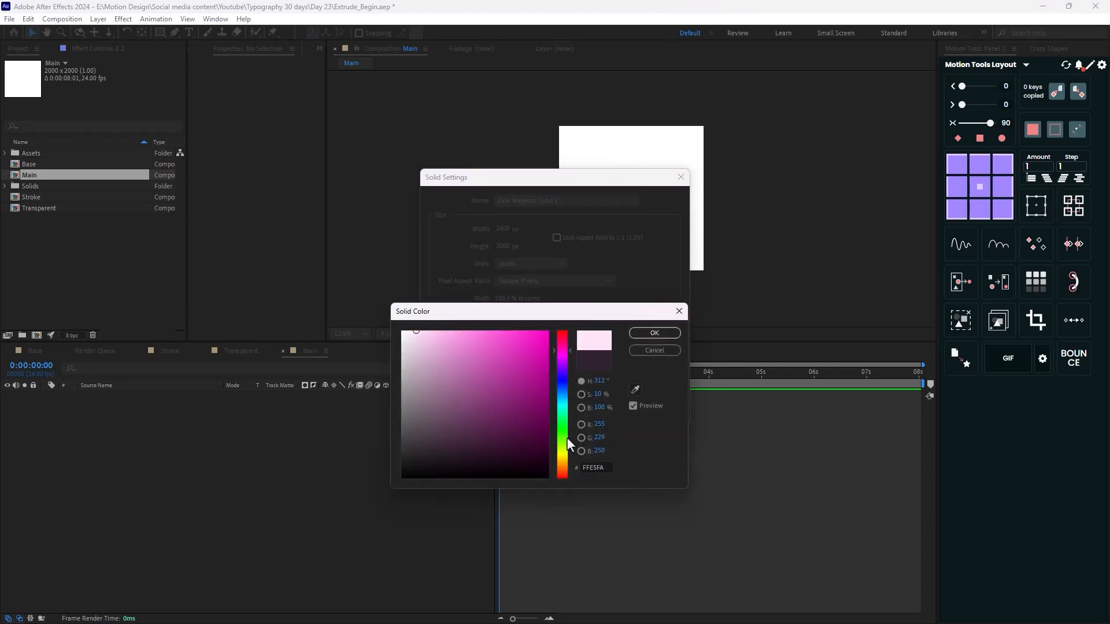
drag(563, 439, 563, 454)
click(485, 395)
drag(484, 395, 410, 333)
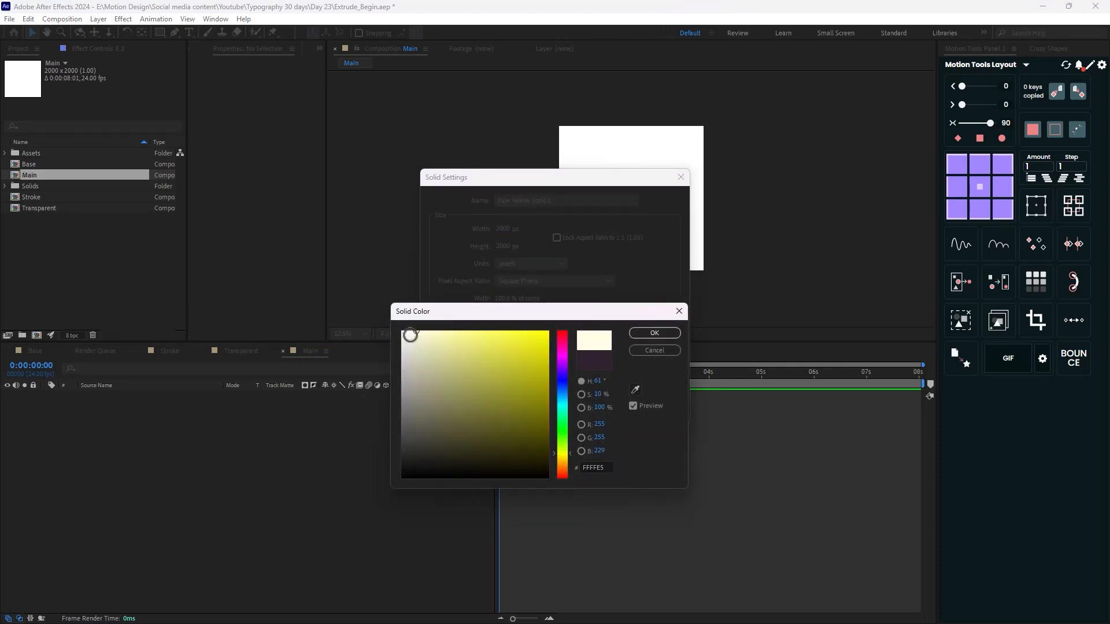
click(631, 334)
click(590, 406)
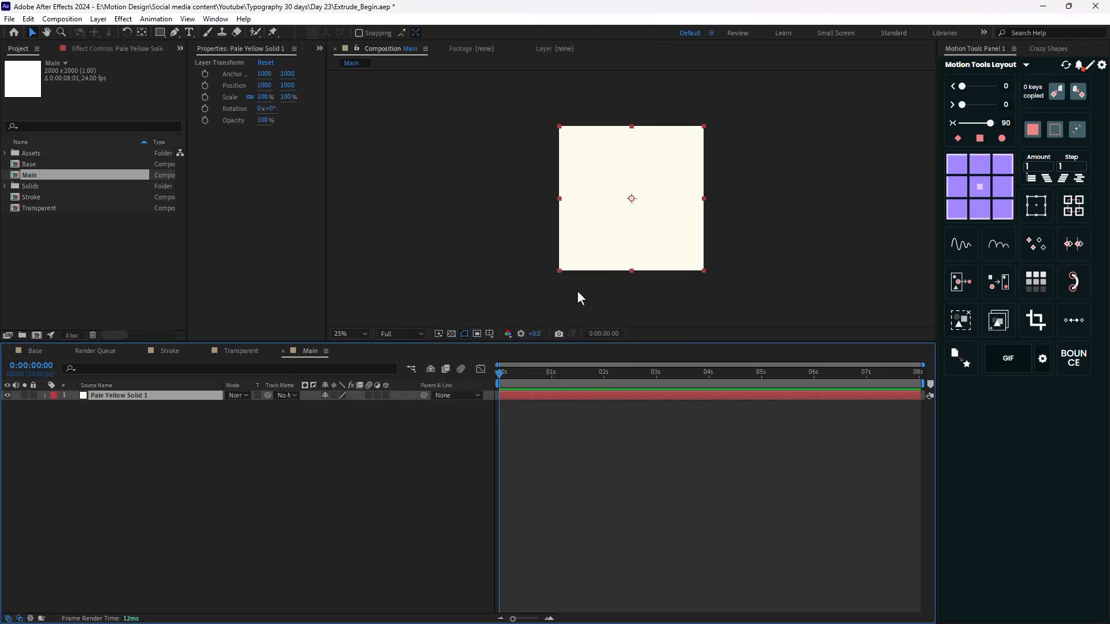
Place the Grid image from the Assets folder above the pale yellow solid in the Main composition
click(5, 154)
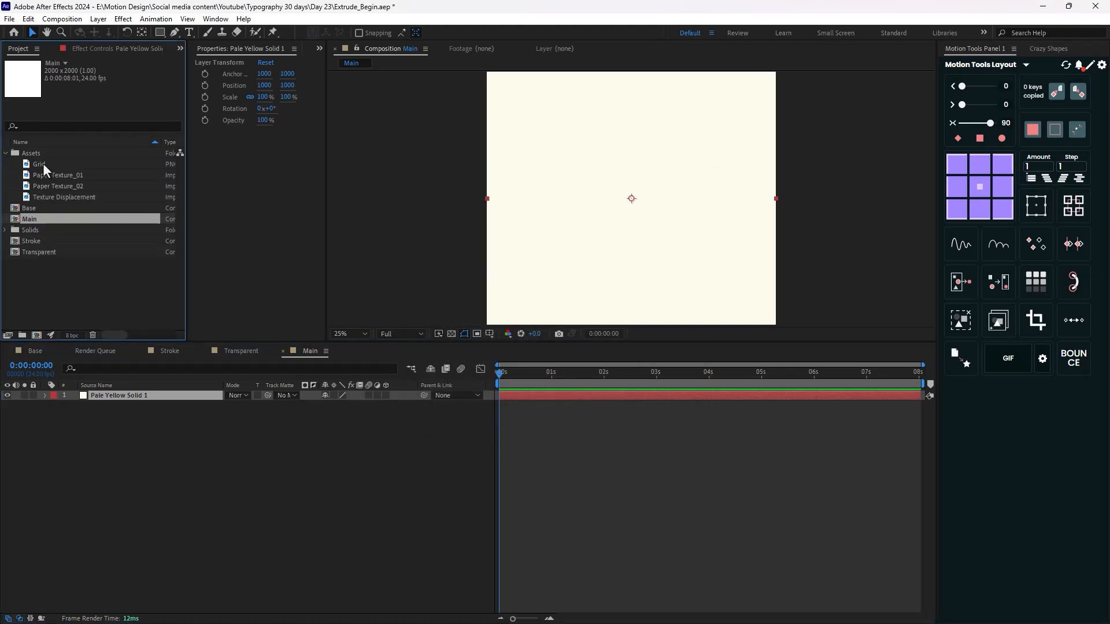
drag(43, 163, 124, 394)
key(comma)
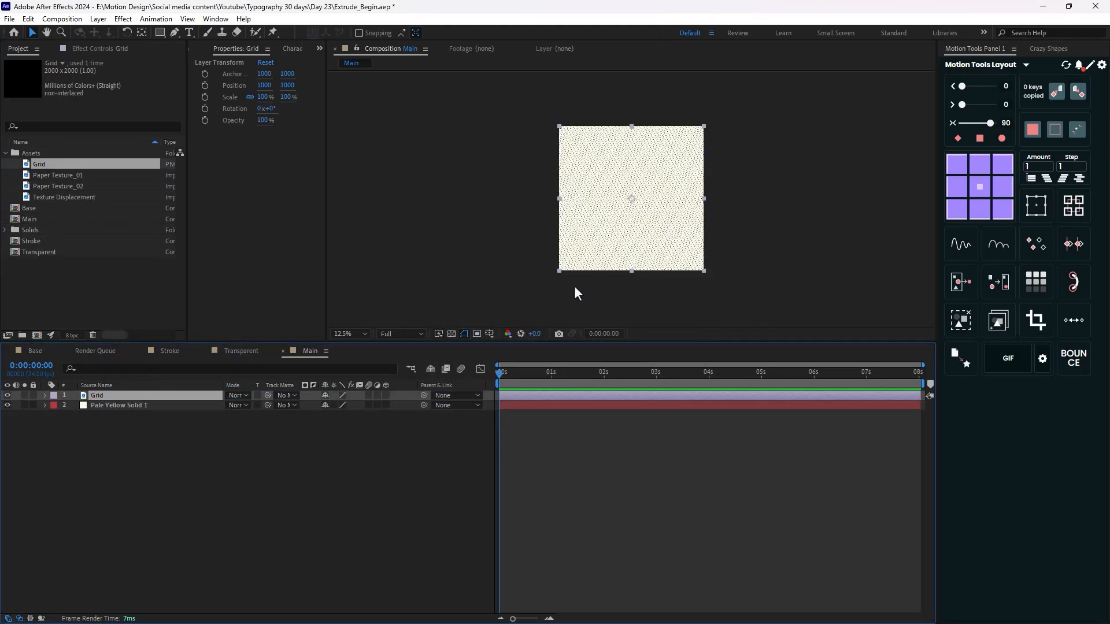
key(period)
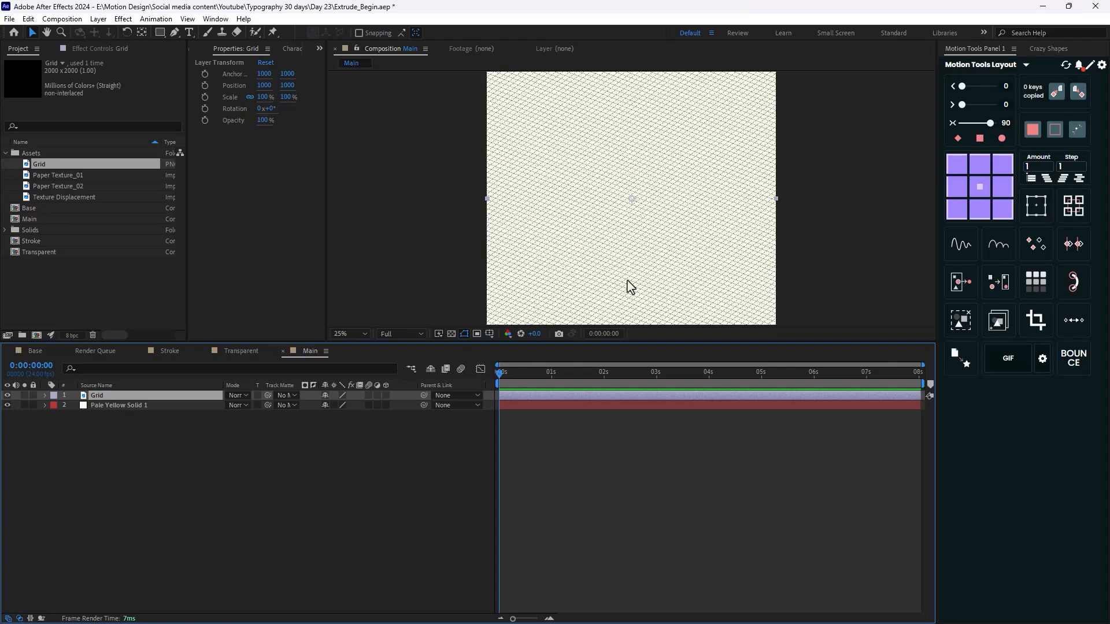
key(period)
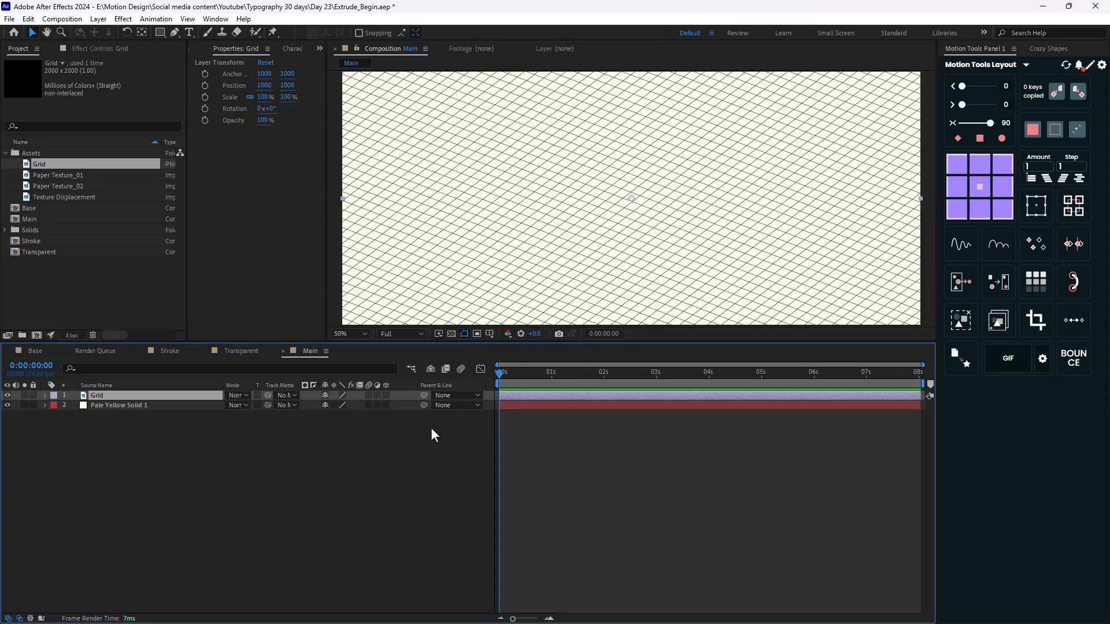
Apply the Roughen Edges effect to the Grid layer and set its Border to 0.20
key(ctrl+space)
text(rou)
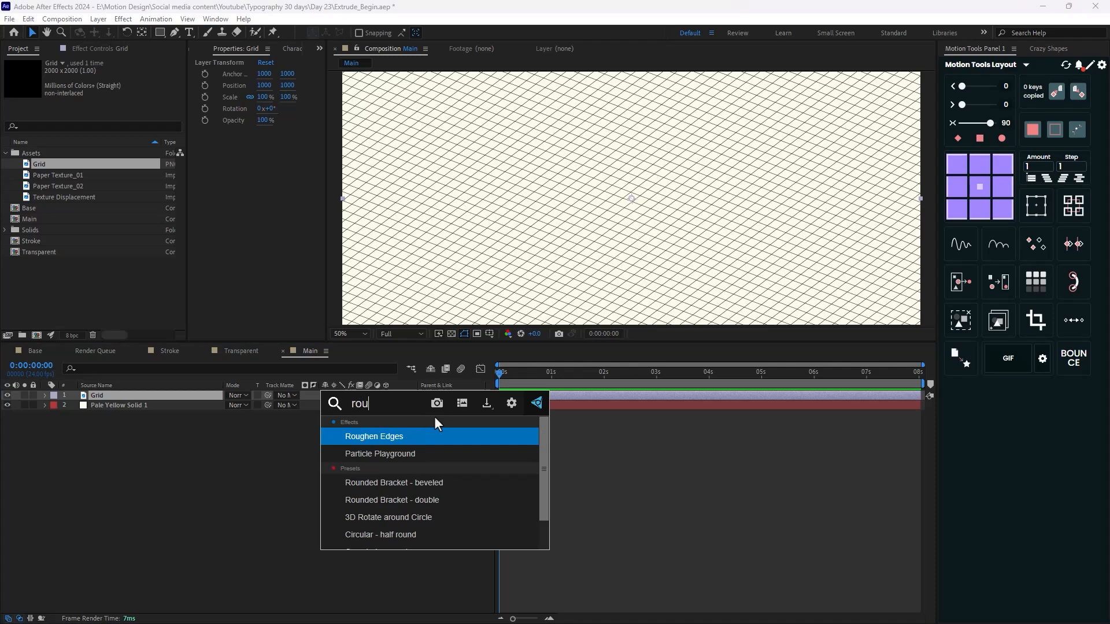
key(Return)
key(comma)
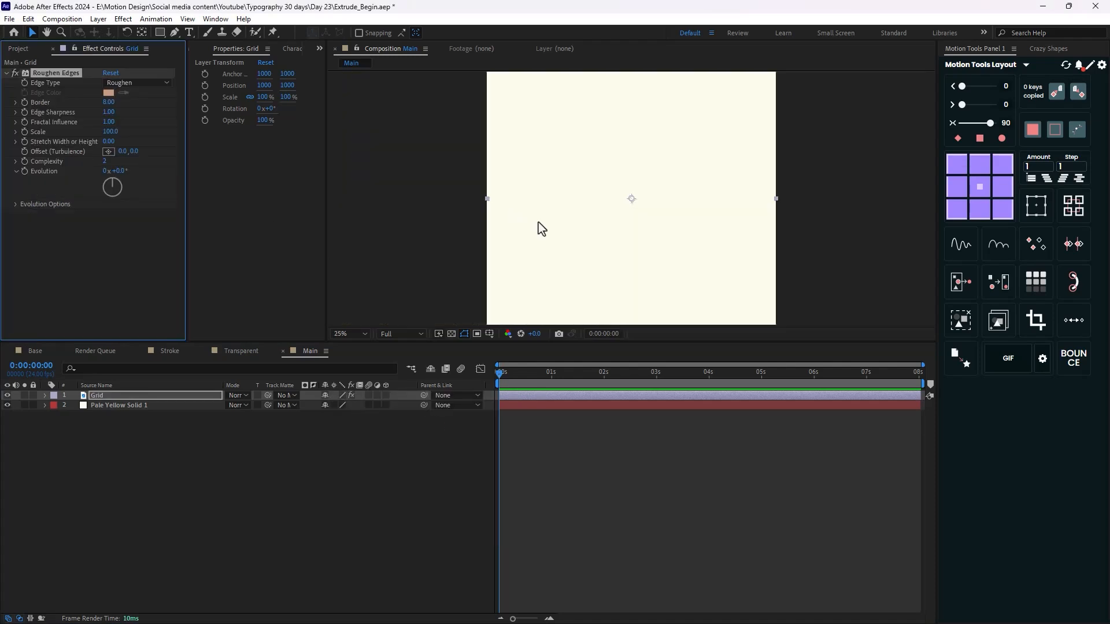
drag(108, 102, 65, 114)
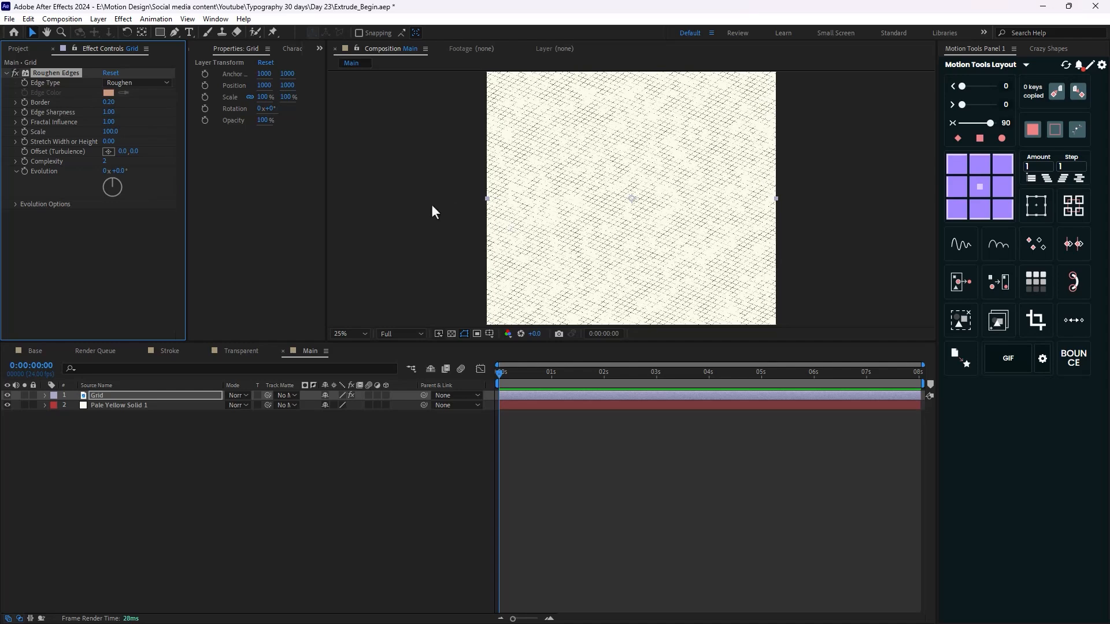
key(period)
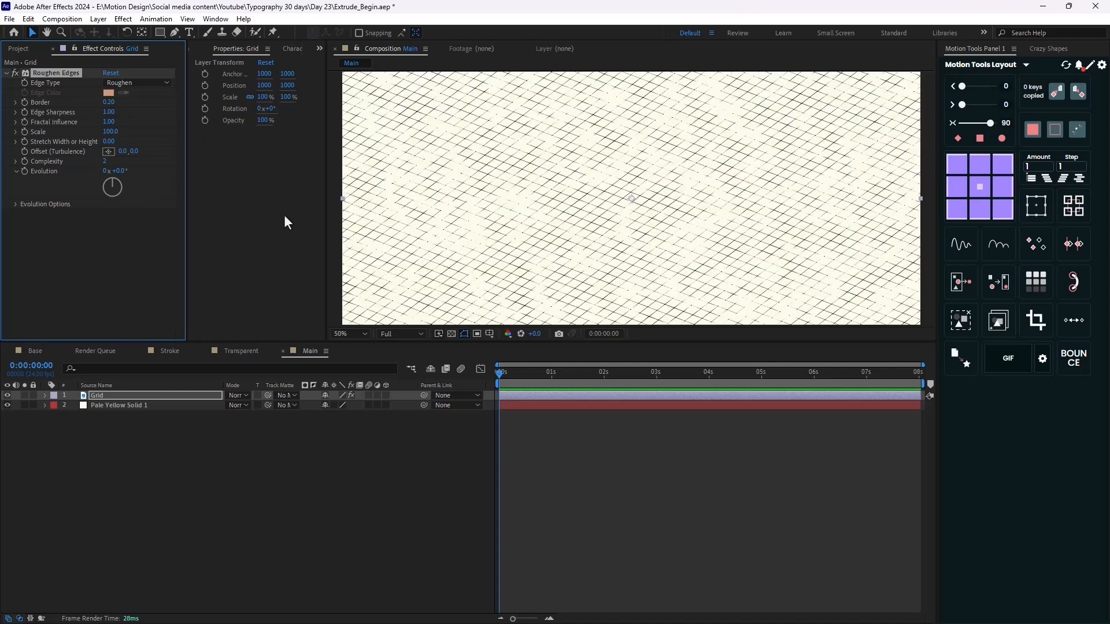
Set the Scale of the Grid layer's Roughen Edges effect to 190
drag(110, 136, 177, 143)
scroll(523, 198, down, 2)
click(352, 464)
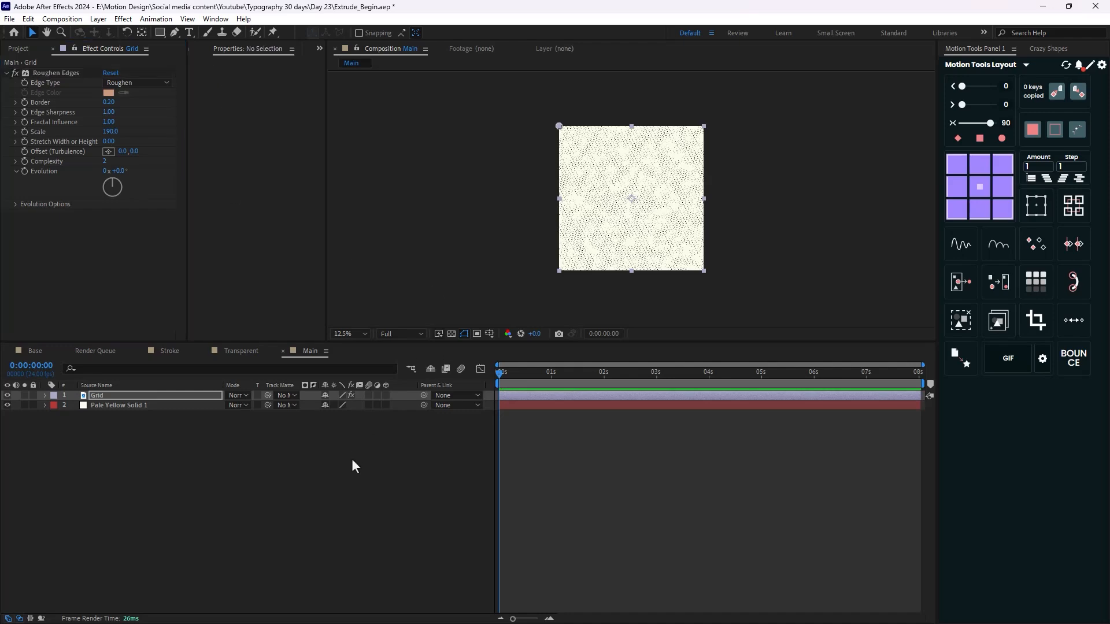
scroll(669, 286, up, 3)
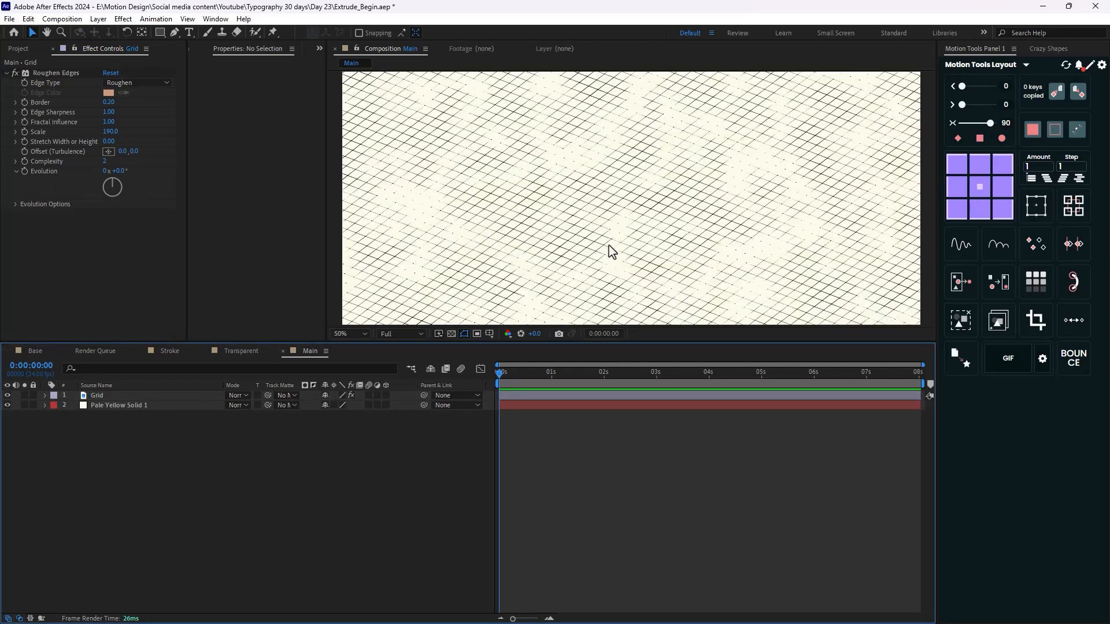
Add the two-line expression posterizeTime(6) and random(1000) to the Evolution of the Grid layer's Roughen Edges effect, and preview the animation
alt+click(24, 172)
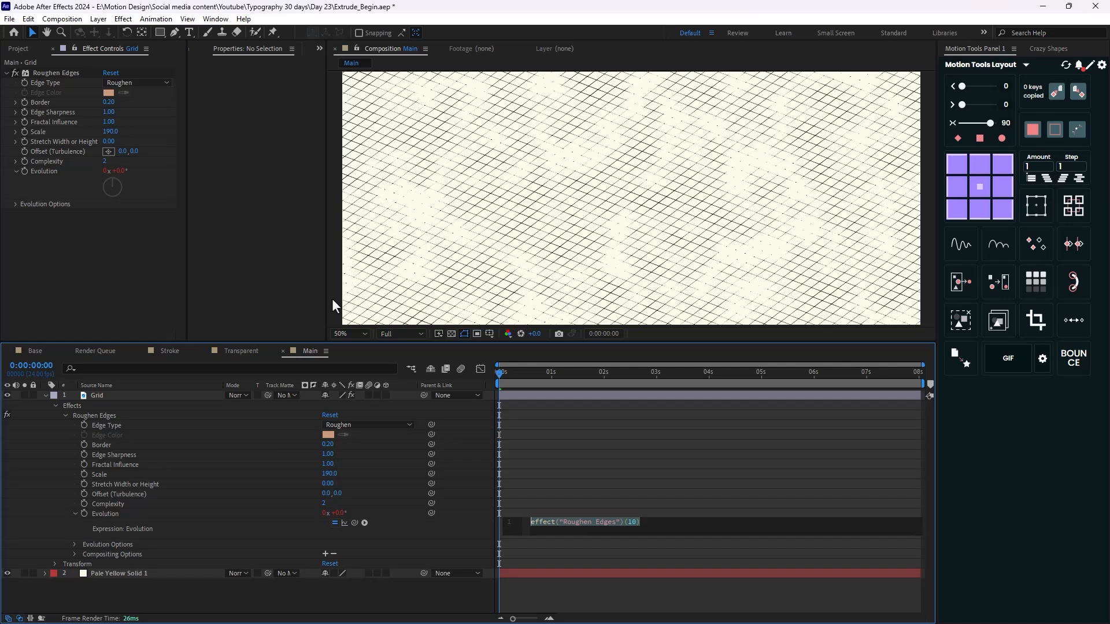
text(pos)
key(Down)
key(Return)
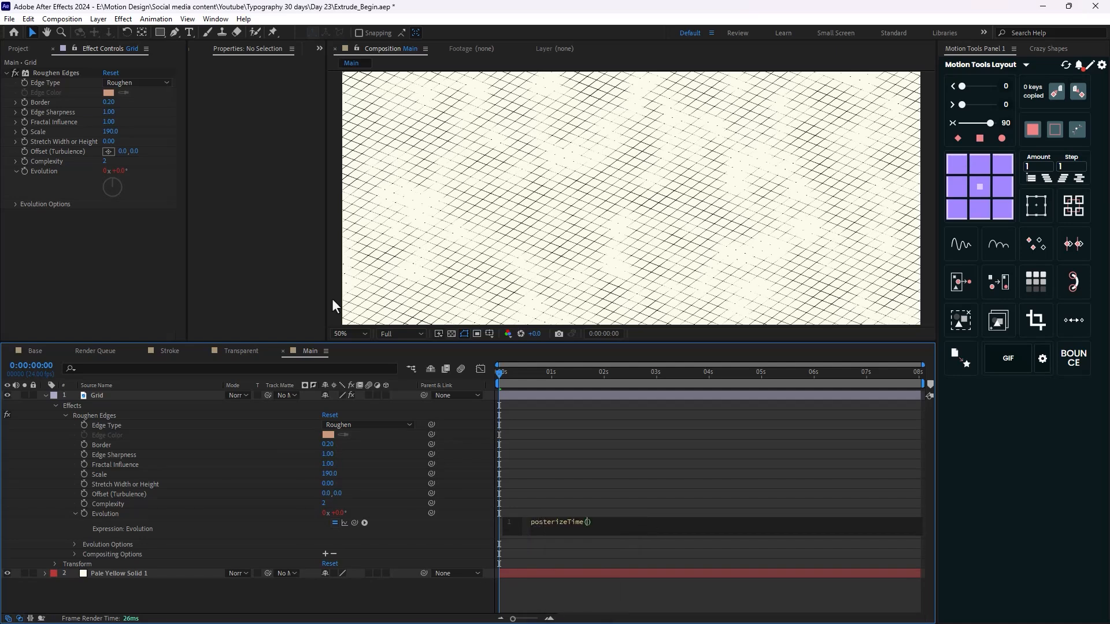
text(6)
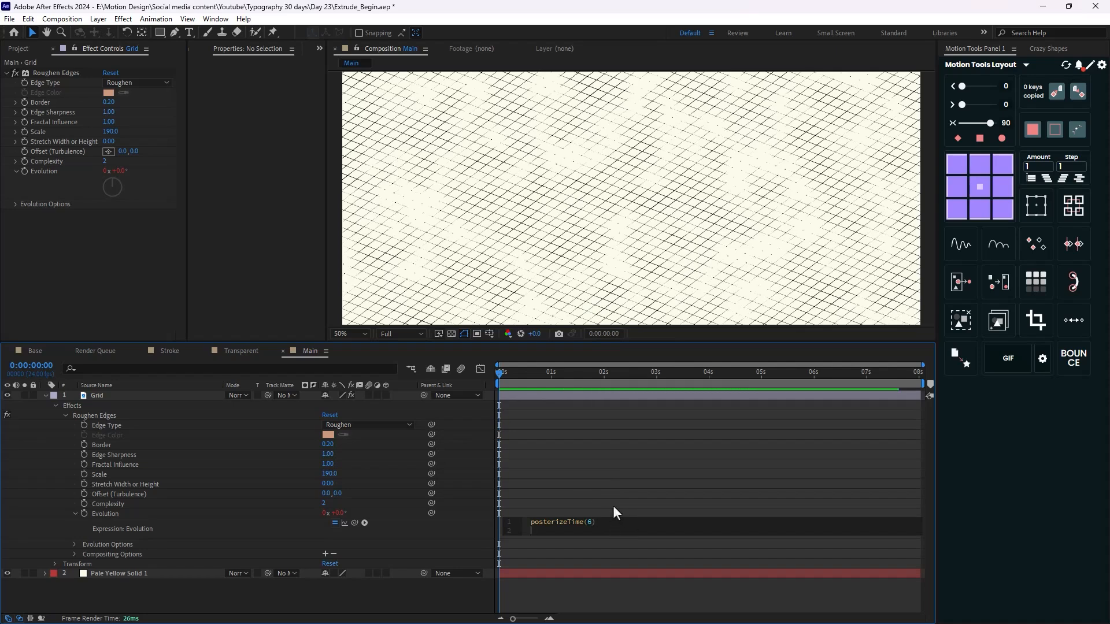
text(rand)
key(Return)
text(1000)
click(449, 584)
key(space)
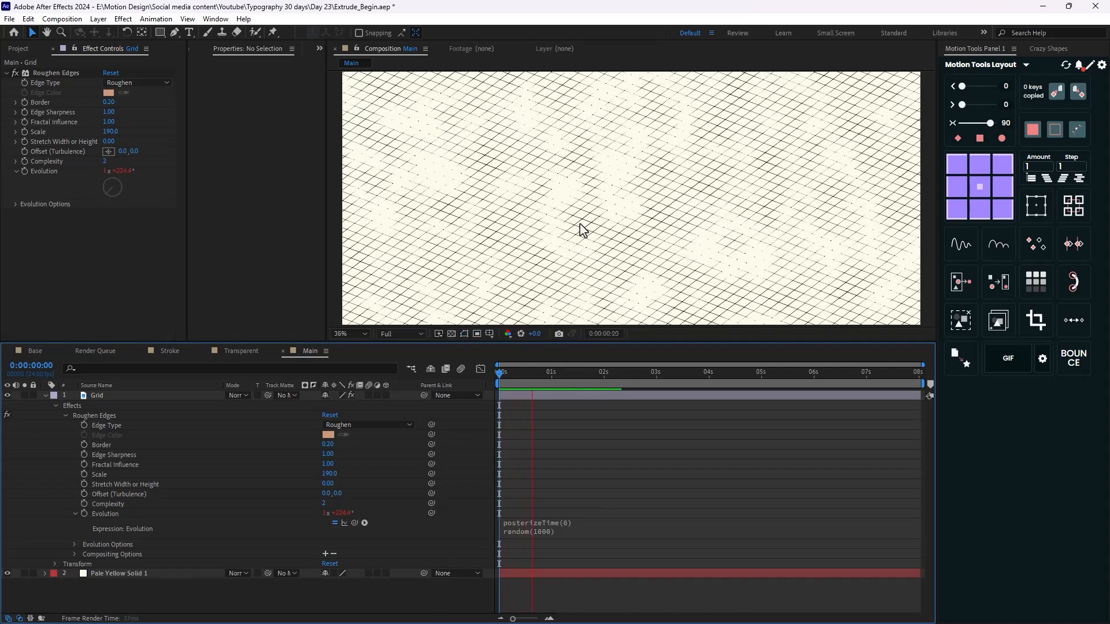
scroll(578, 232, down, 1)
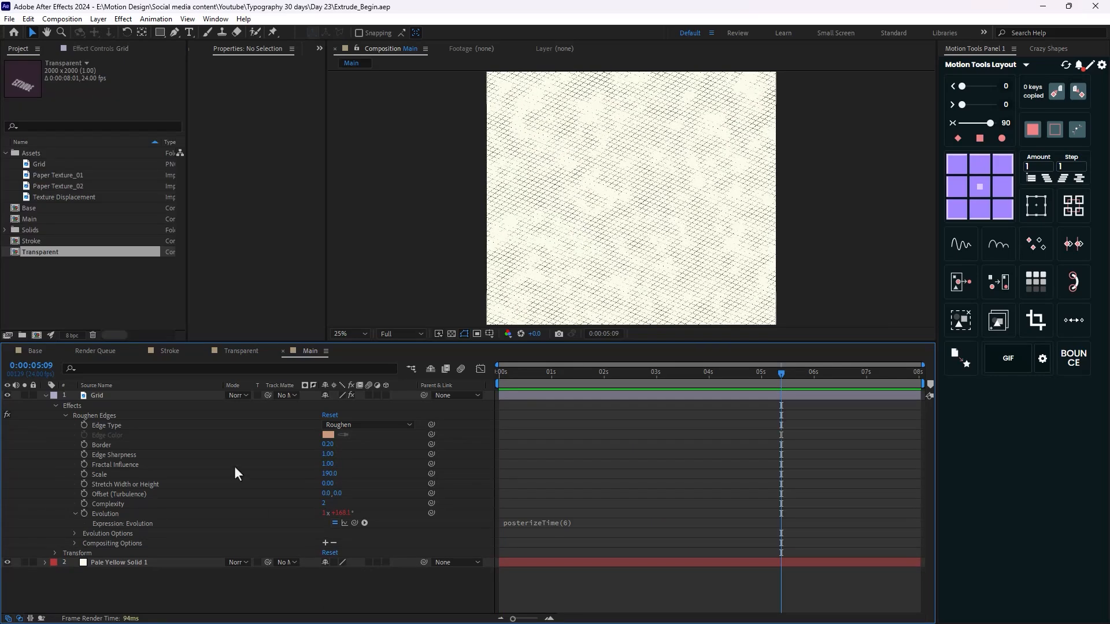
Set the Scale of the Grid layer's Roughen Edges effect to 20 and collapse the layer's properties
click(115, 395)
click(88, 50)
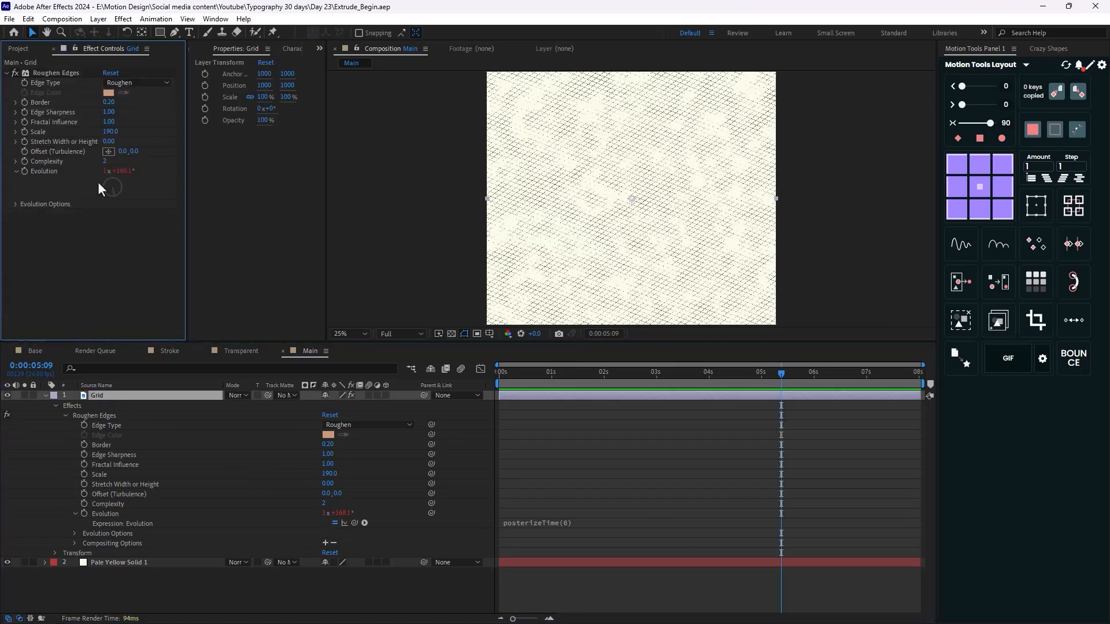
drag(110, 131, 33, 155)
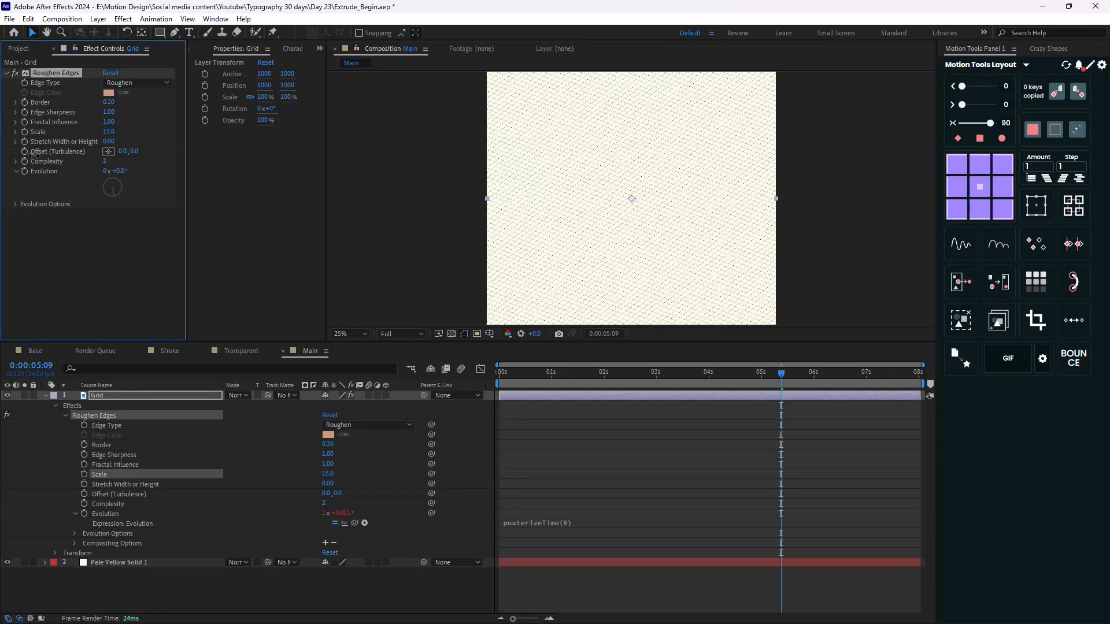
key(period)
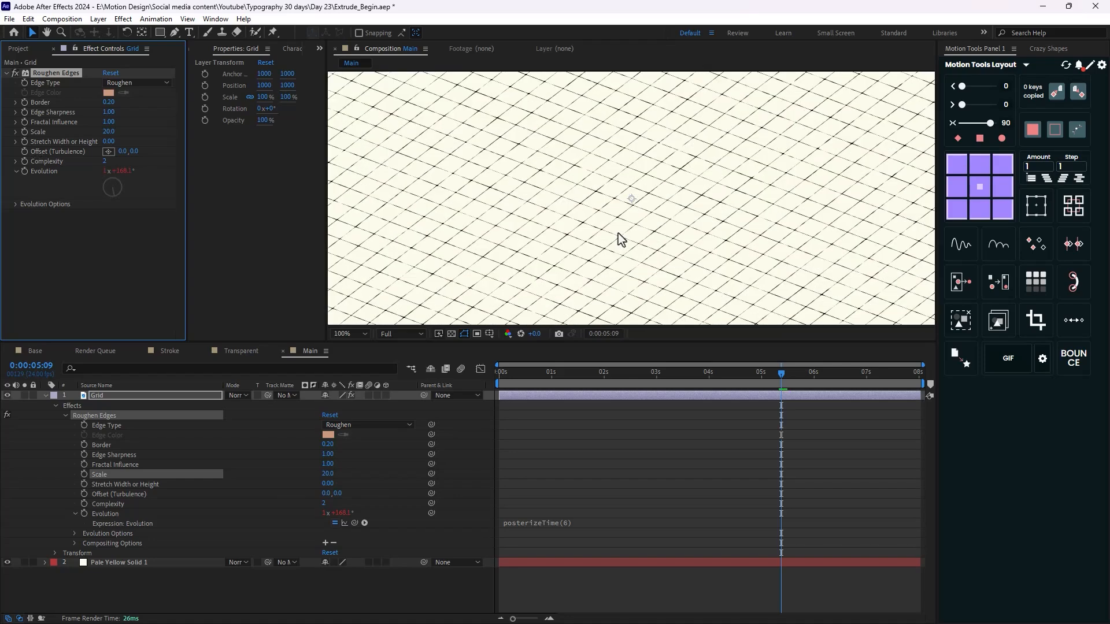
key(Home)
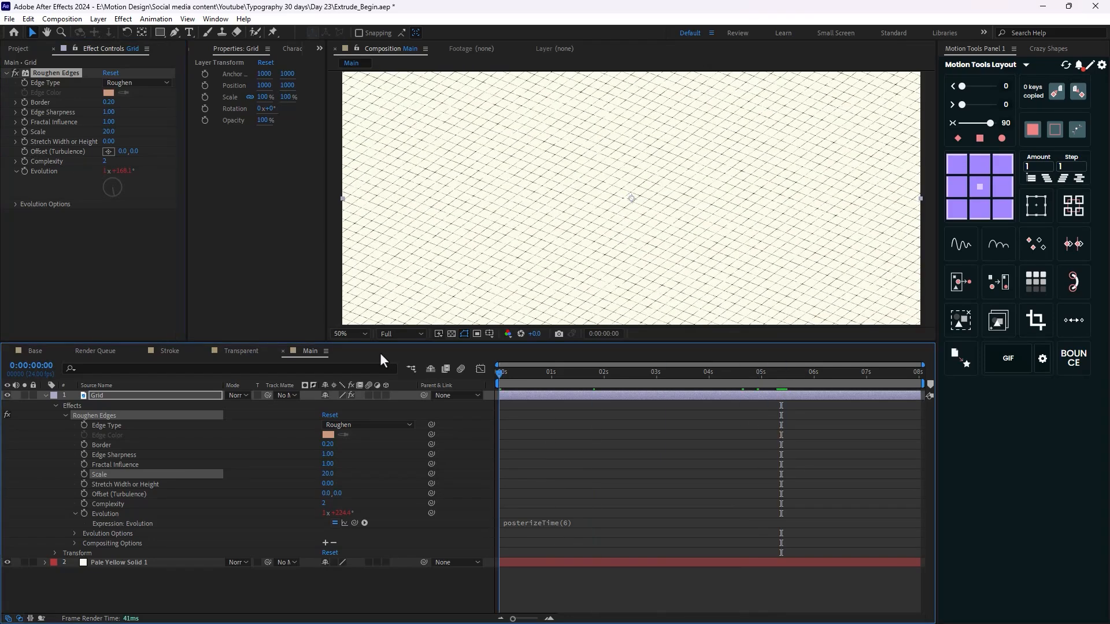
key(comma)
key(comma)
key(comma)
key(comma)
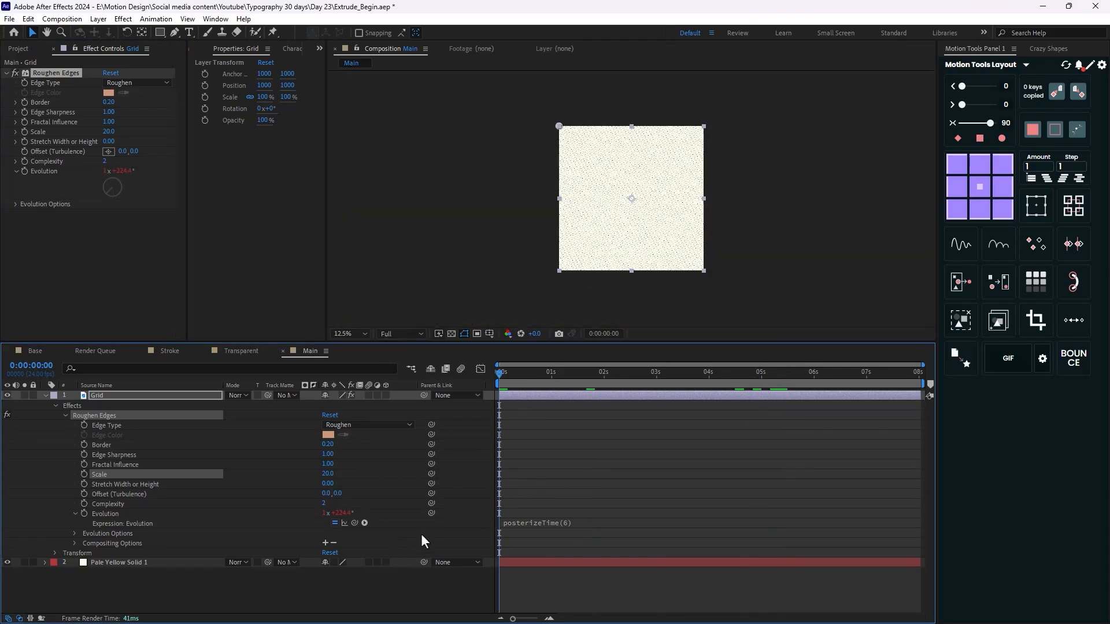
scroll(662, 224, up, 3)
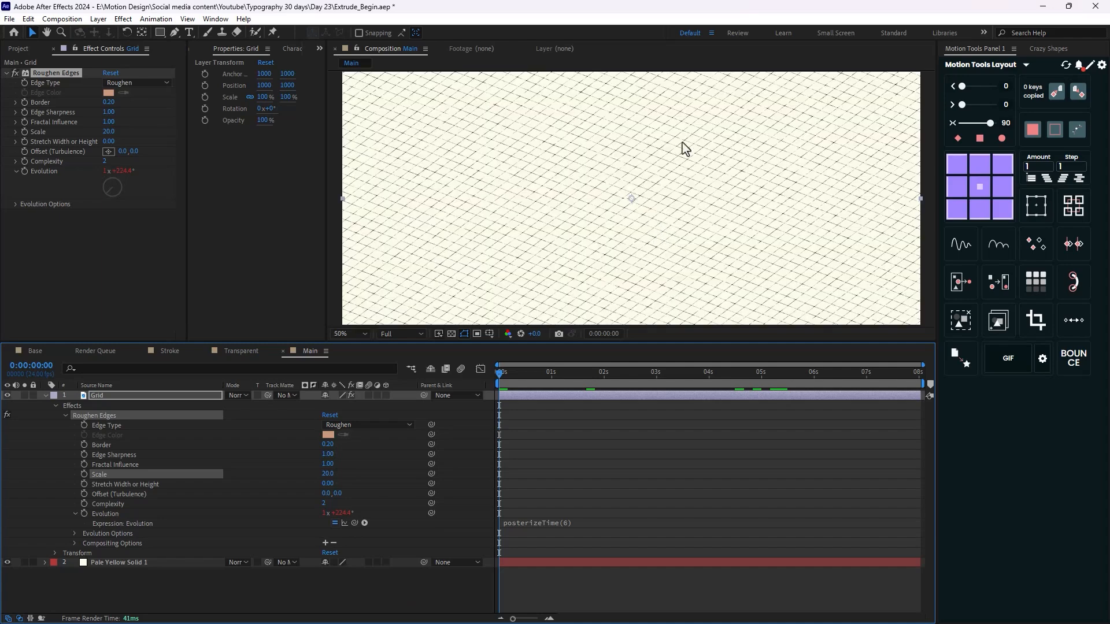
scroll(682, 142, down, 2)
click(44, 395)
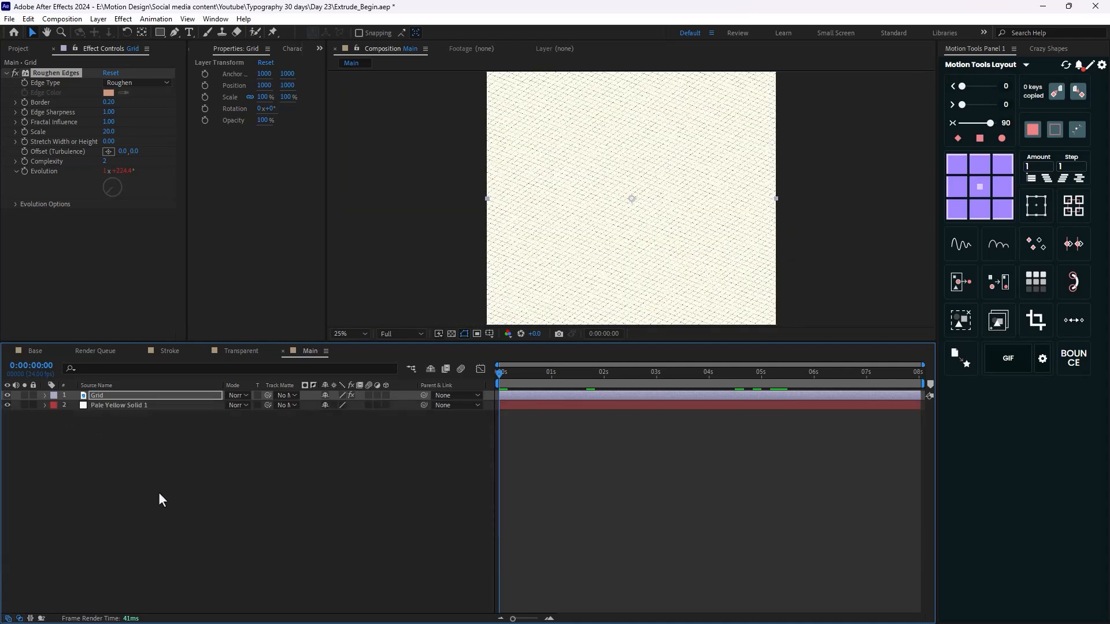
Add a new 2000 x 2000 solid named Fractal above the Grid layer in the Main composition
right_click(201, 507)
mouse_move(275, 482)
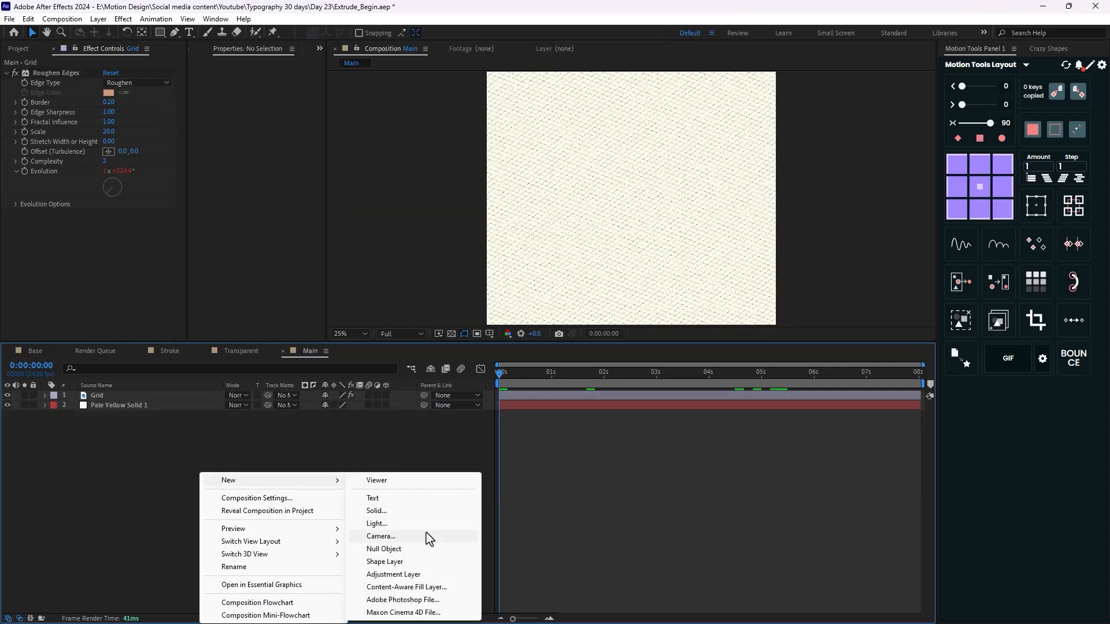
click(403, 509)
text(Fractal)
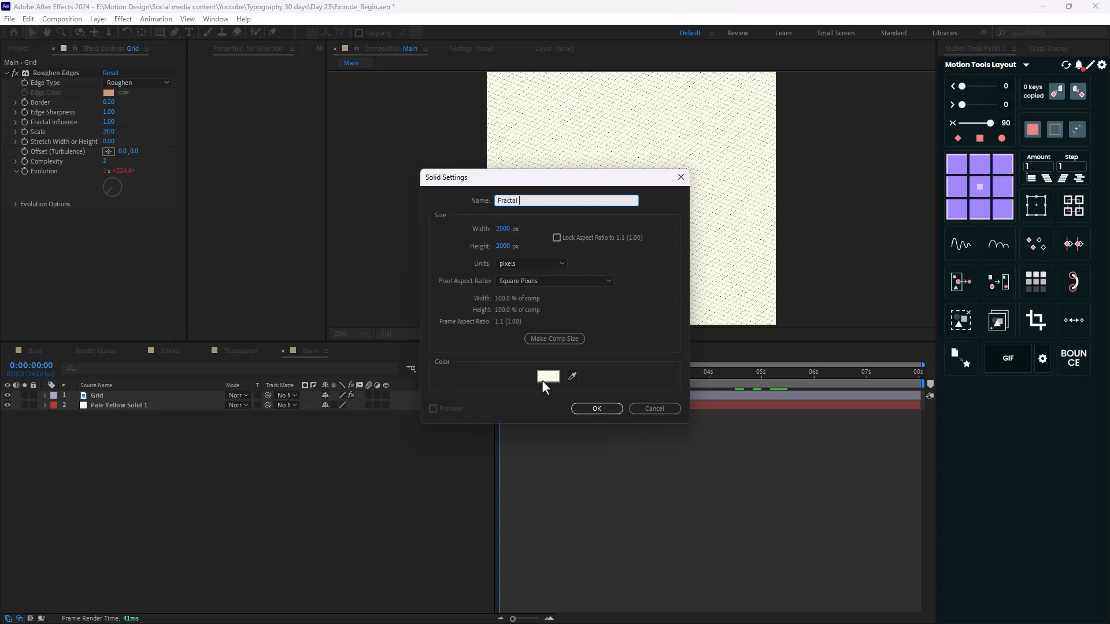
key(Return)
Apply the Fractal Noise effect to the Fractal layer and set its transform Scale to 300
key(ctrl+space)
text(Frac)
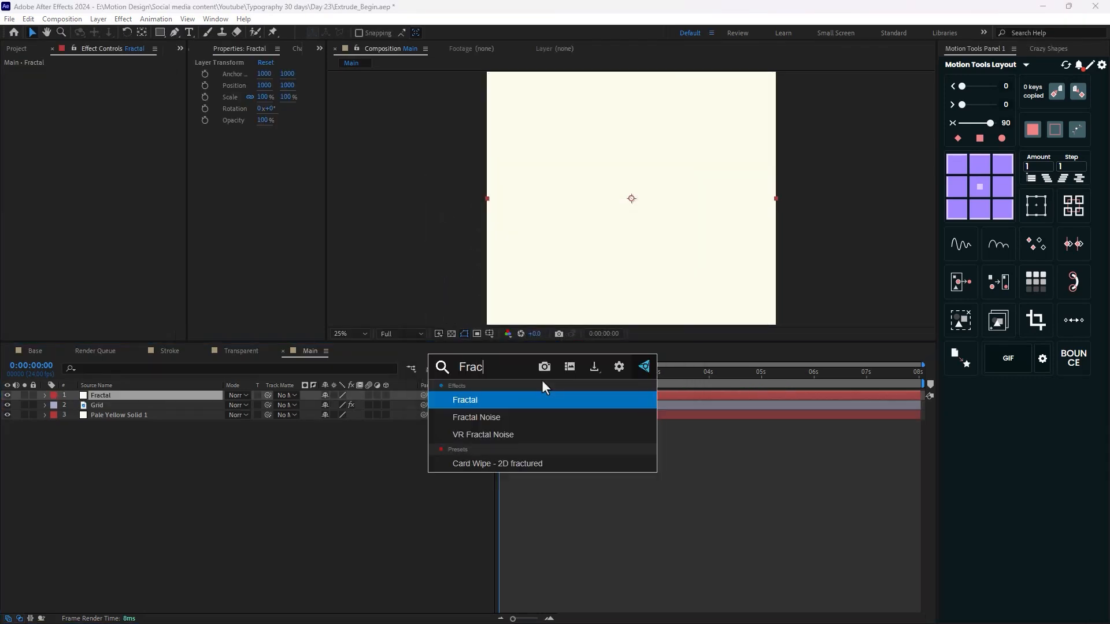
key(Down)
key(Return)
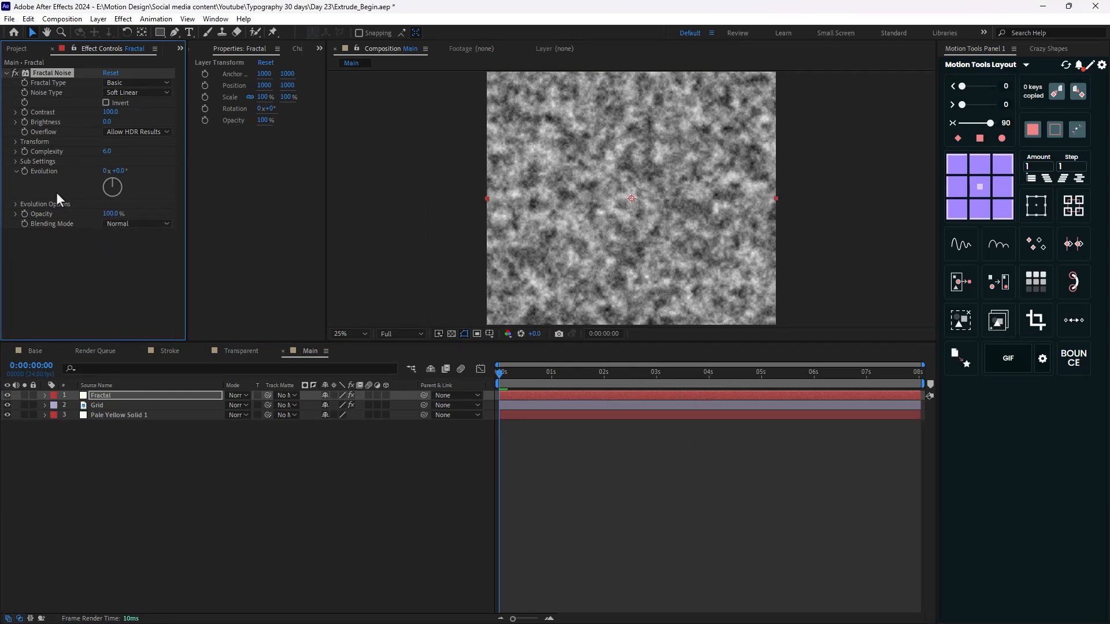
click(15, 142)
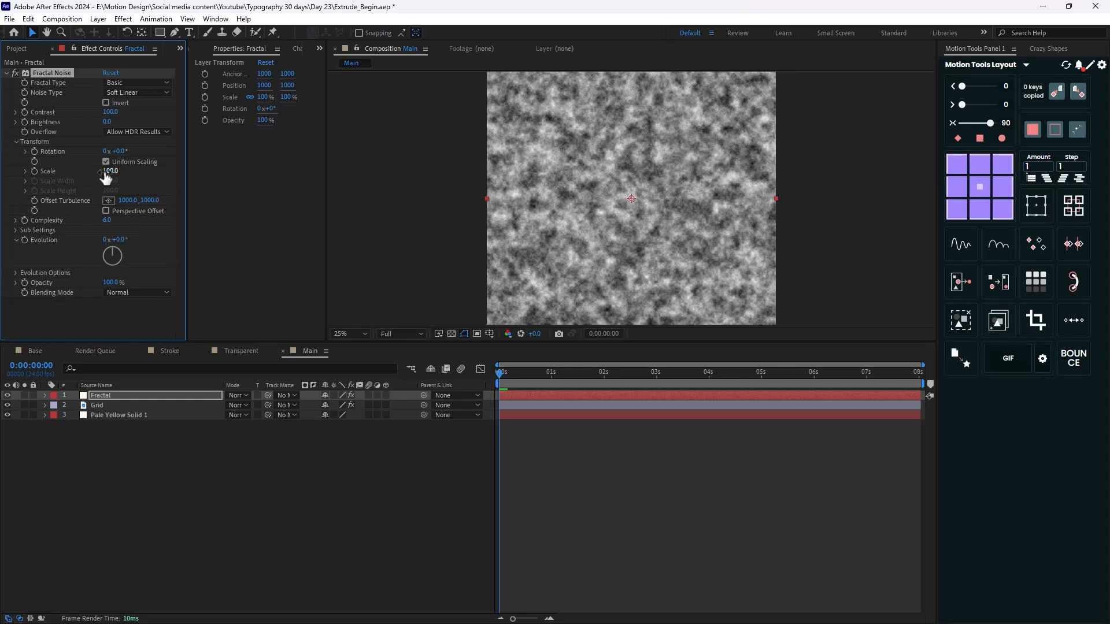
drag(105, 173, 230, 182)
key(comma)
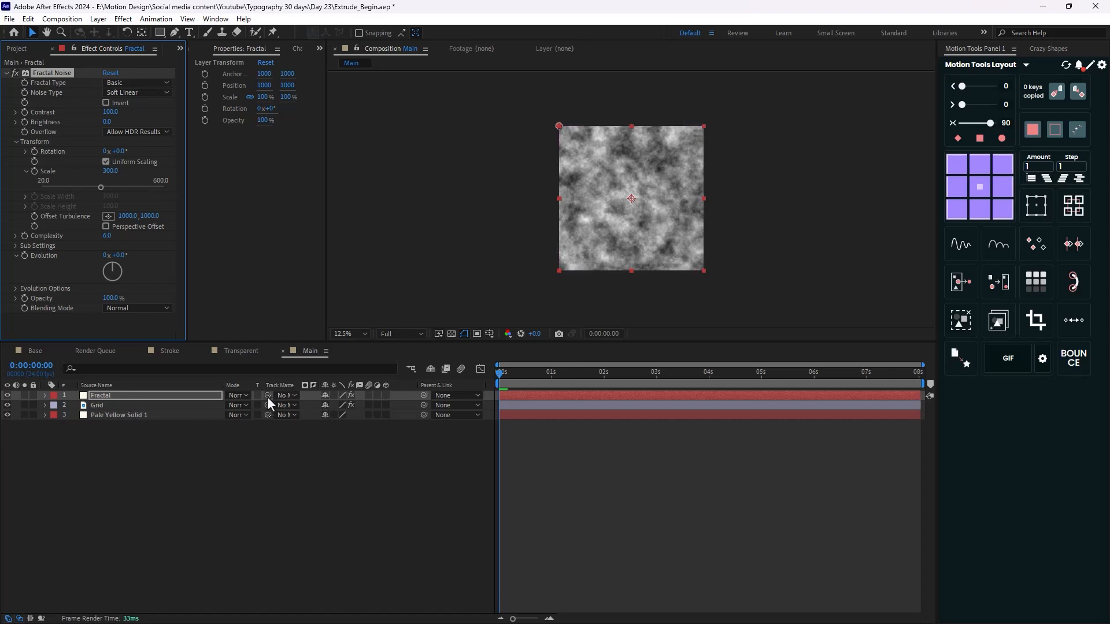
Set the Grid layer as the track matte of the Fractal layer, keeping the Grid layer hidden
drag(267, 397, 122, 406)
click(122, 406)
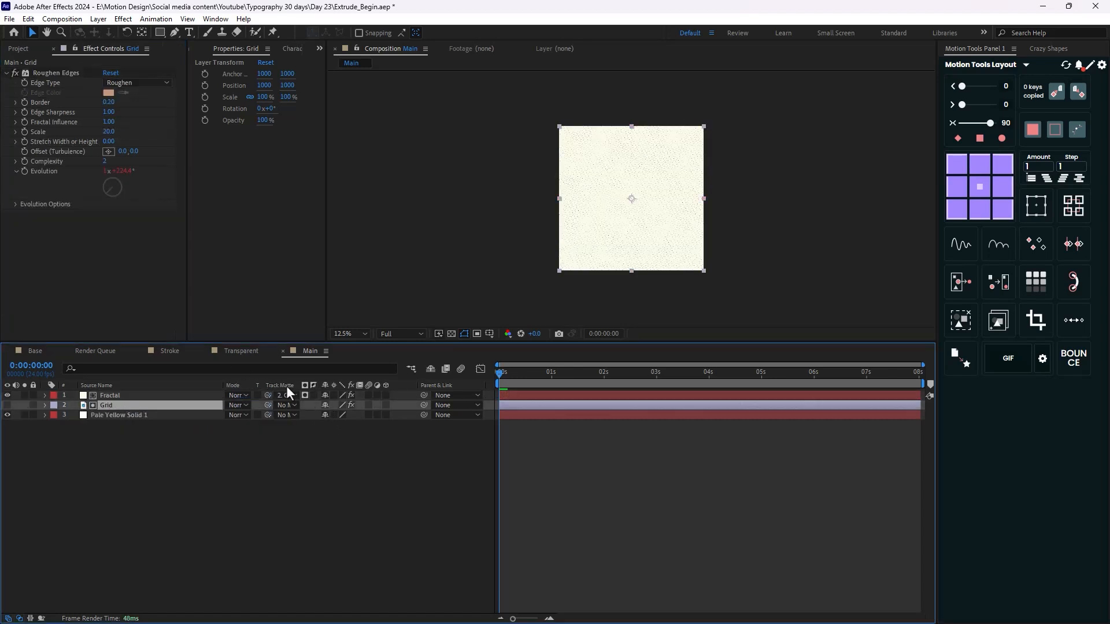
scroll(708, 248, up, 4)
drag(644, 258, 600, 265)
scroll(611, 217, down, 2)
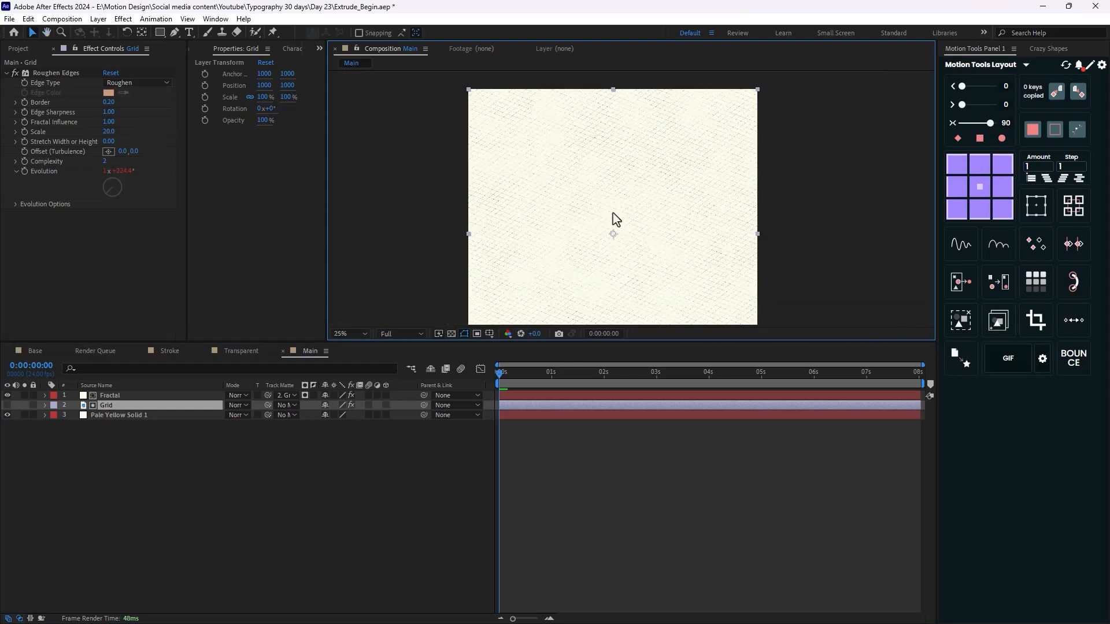
click(7, 404)
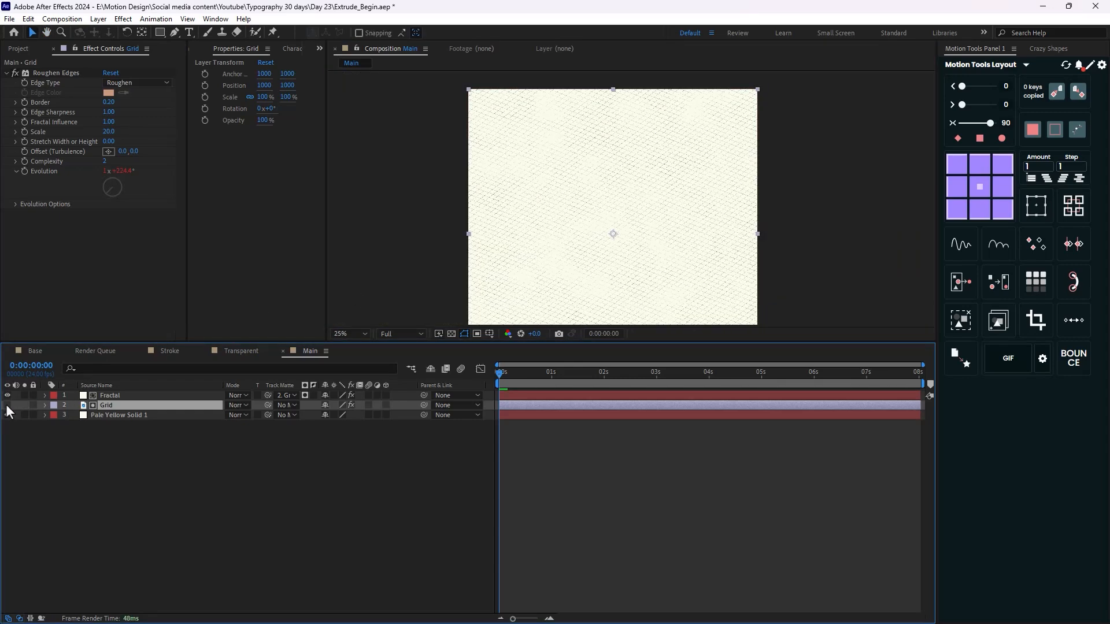
click(270, 515)
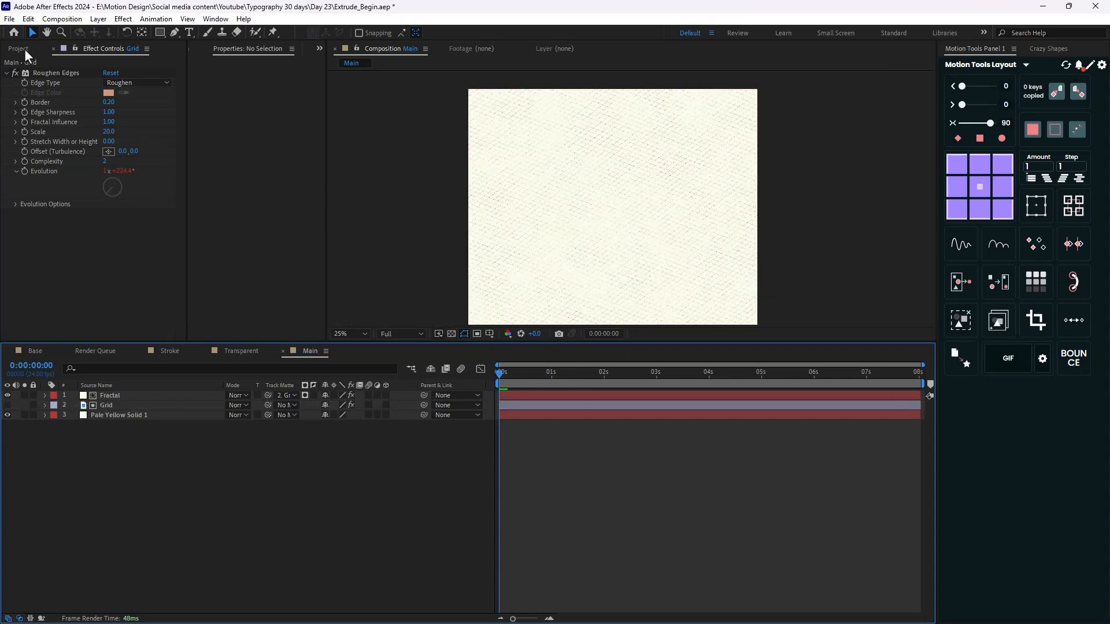
Place the Transparent composition as the top layer of the Main composition
click(24, 48)
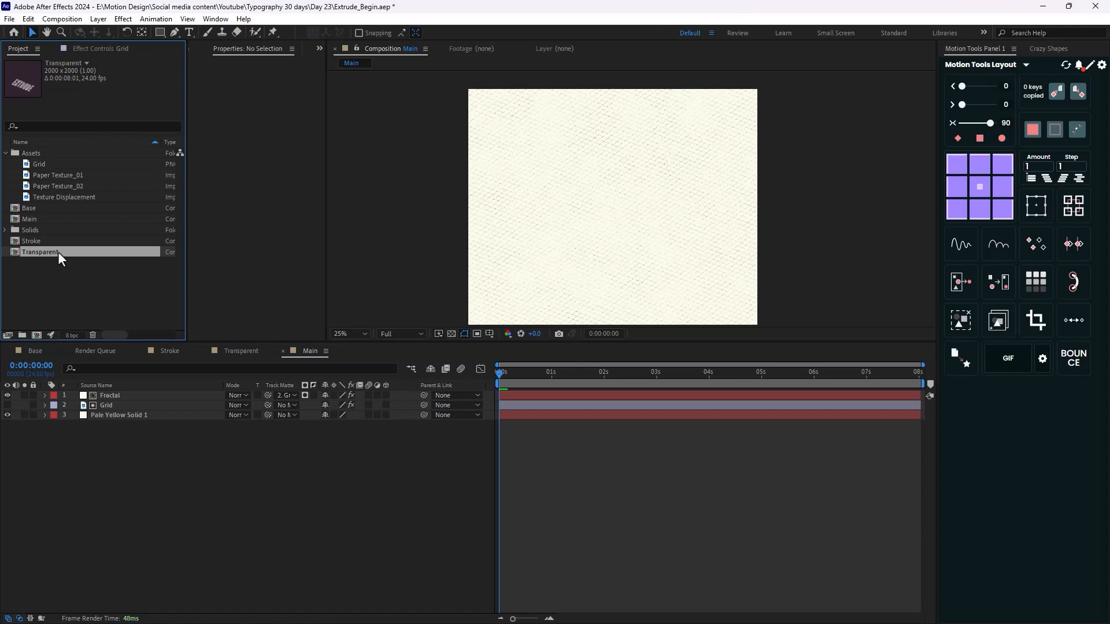
drag(58, 252, 82, 397)
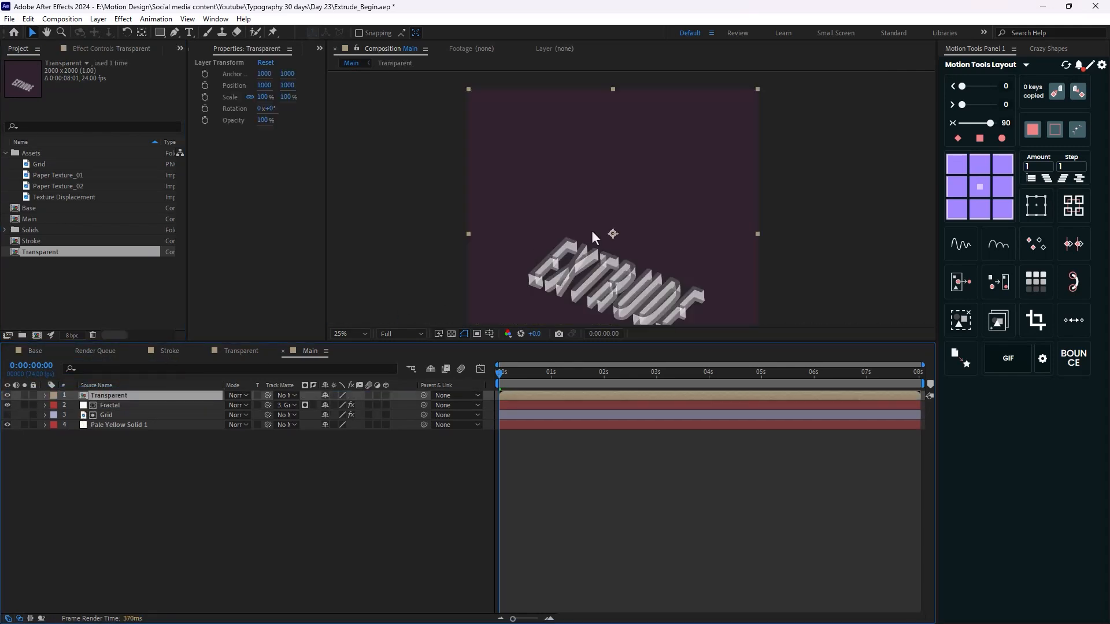
key(comma)
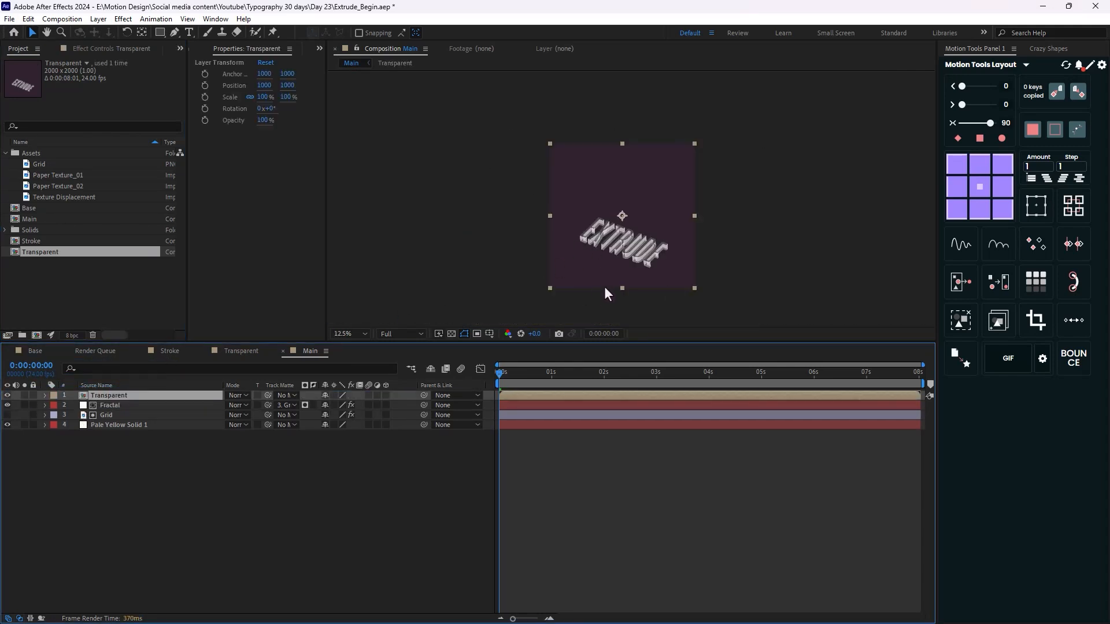
key(period)
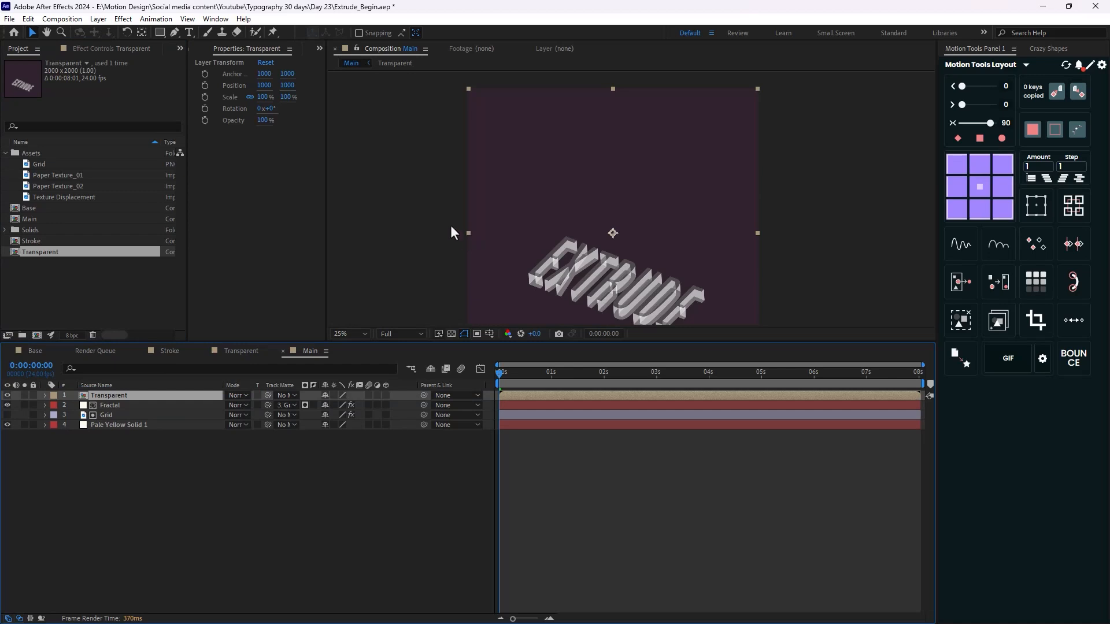
drag(450, 225, 396, 207)
Apply the Find Edges effect to the Transparent layer
key(ctrl+space)
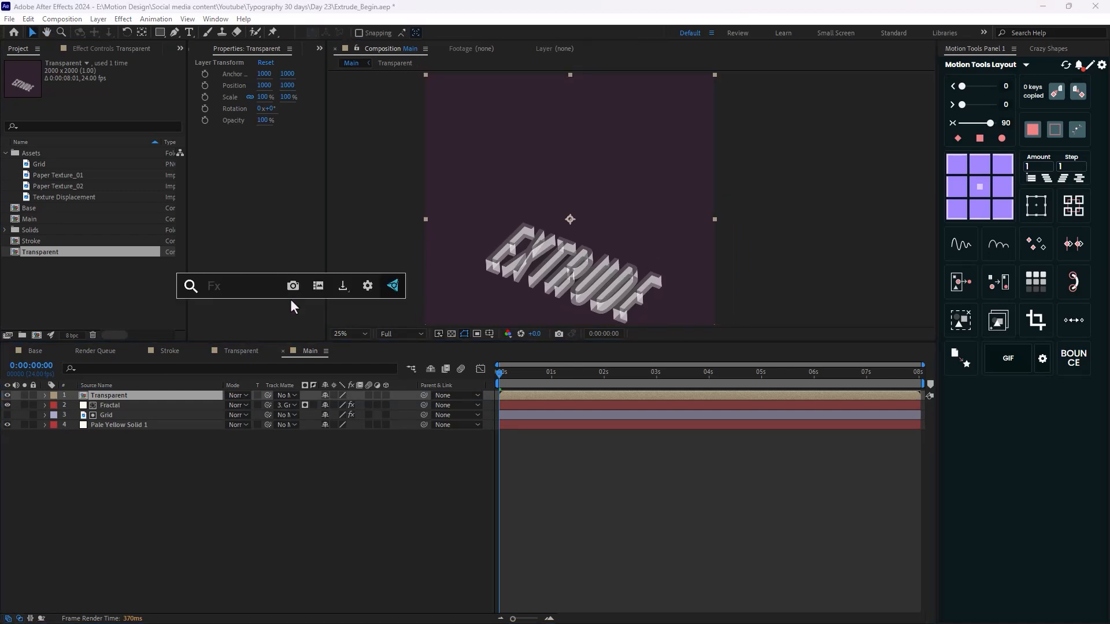
text(fi)
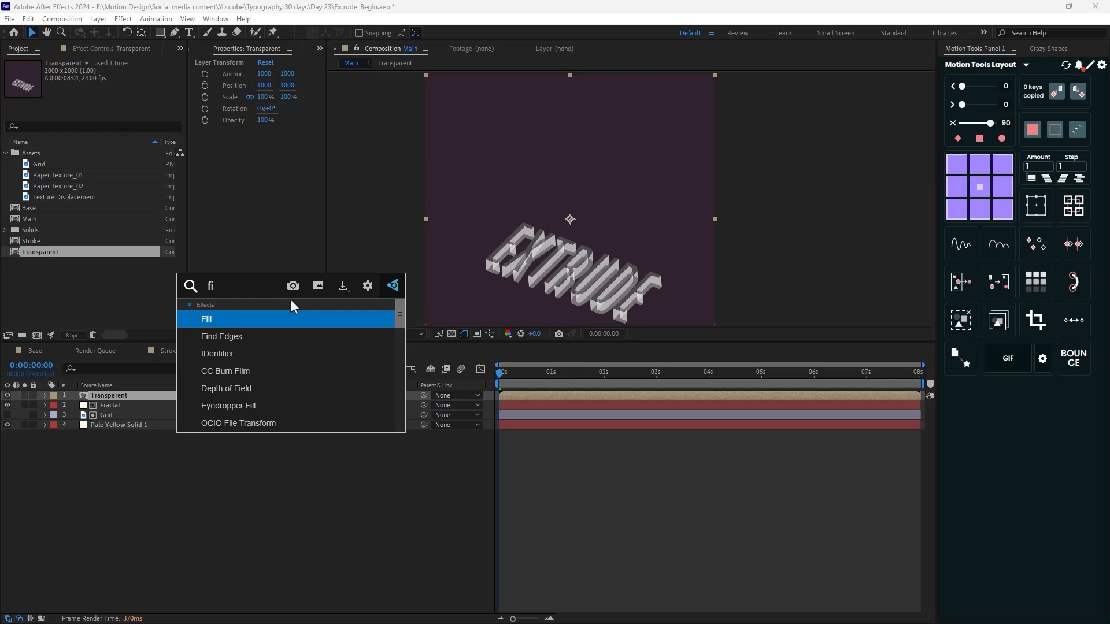
key(Down)
key(Return)
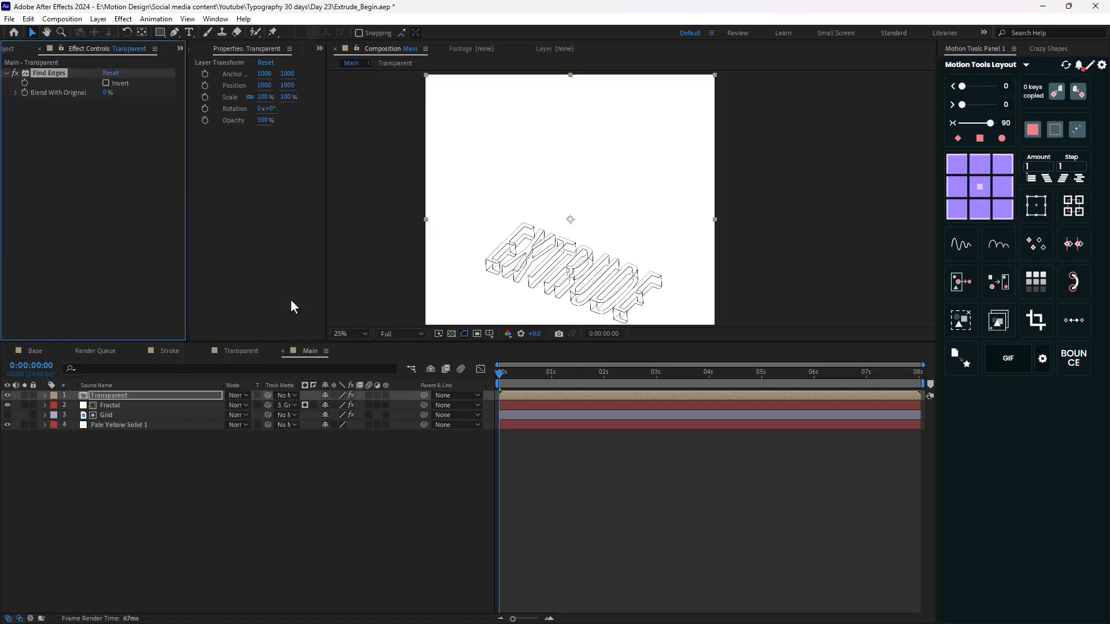
Apply the Luma Key effect to the Transparent layer and set its Key Type to Key Out Brighter
key(ctrl+space)
text(lum)
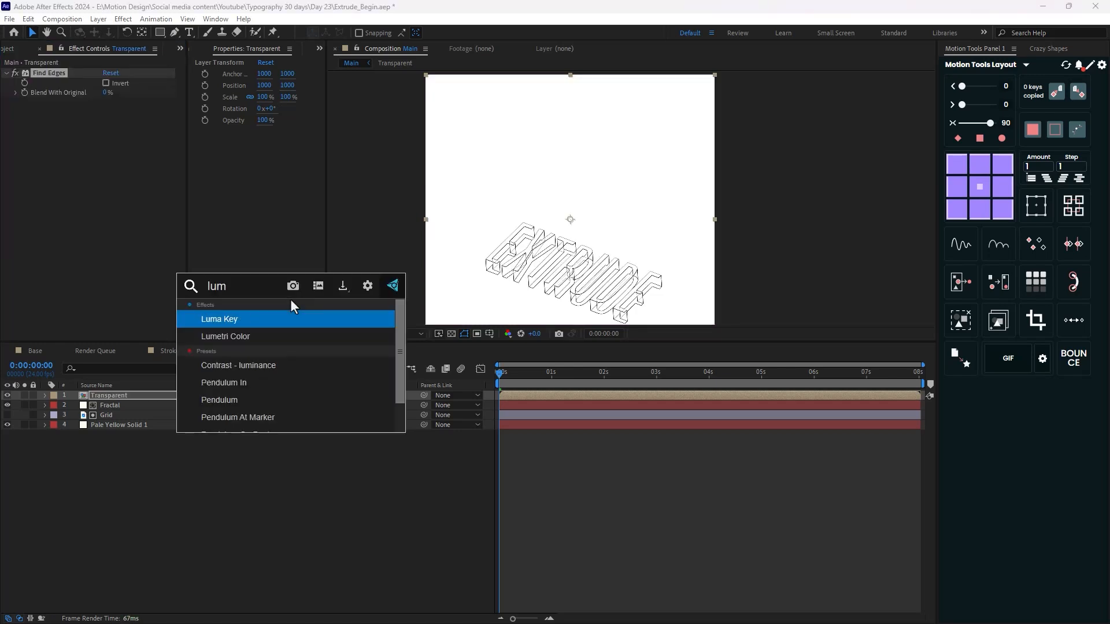
key(Return)
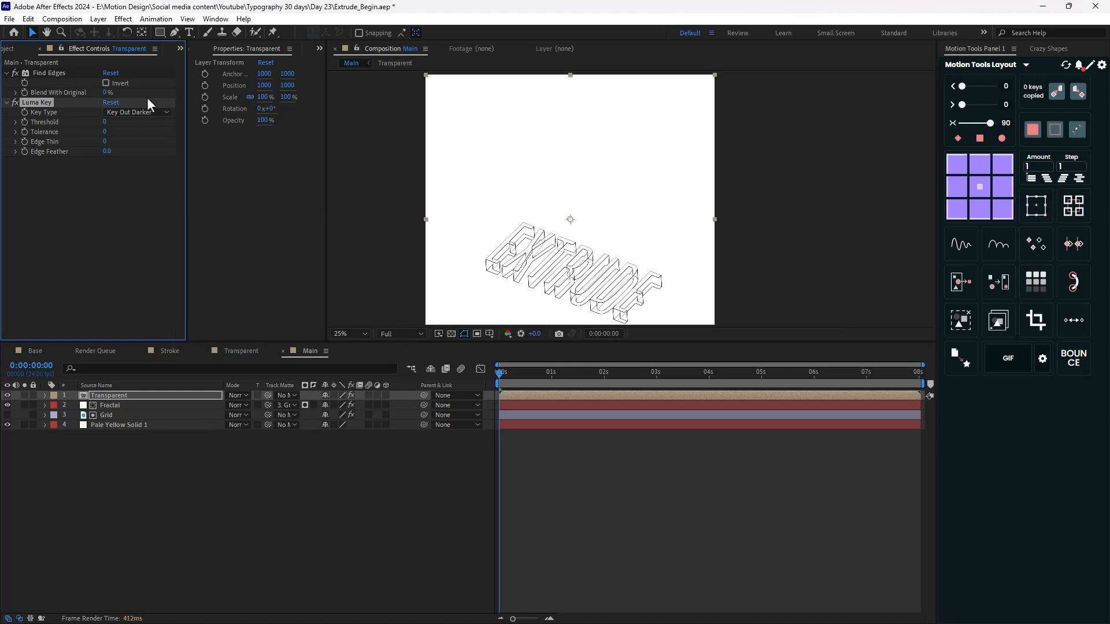
click(136, 112)
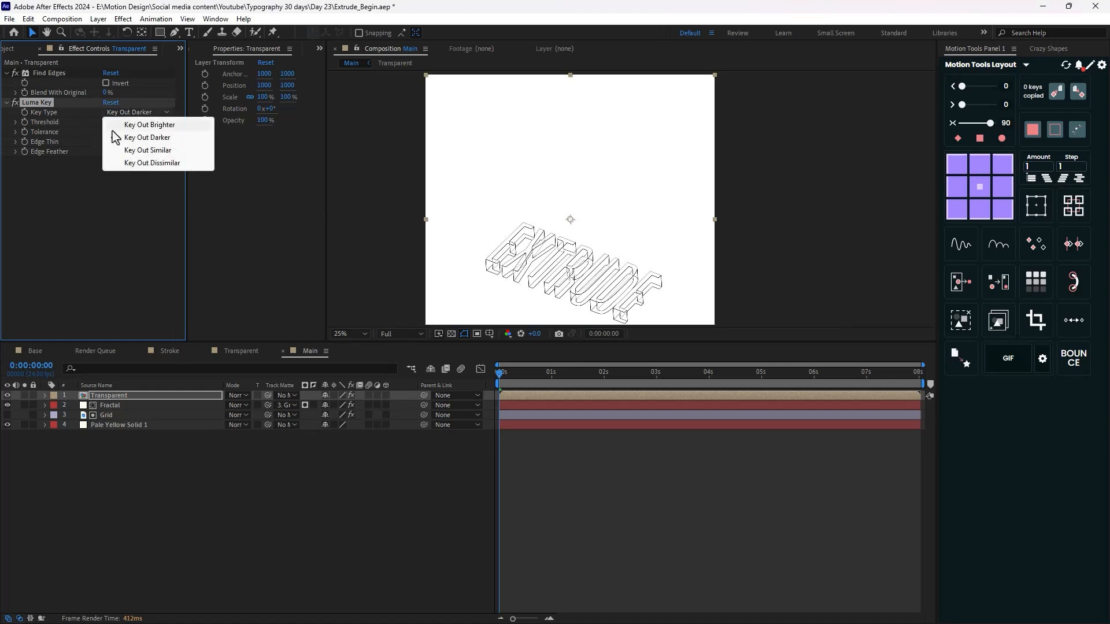
click(145, 127)
click(105, 122)
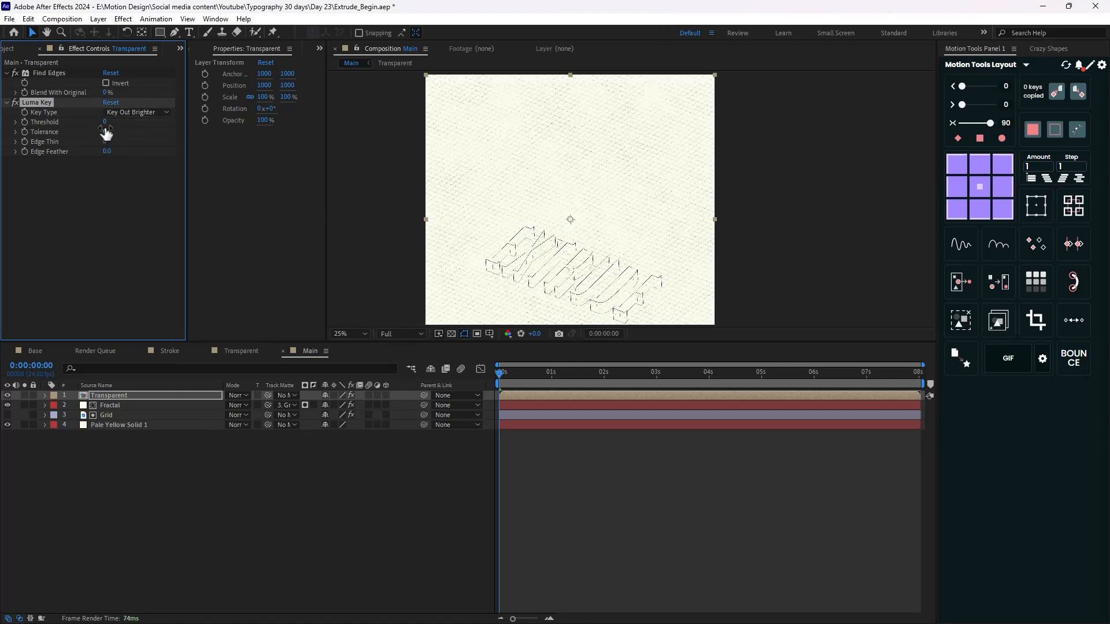
Set the Luma Key Threshold on the Transparent layer to 246
text(140)
key(Return)
drag(187, 126, 265, 147)
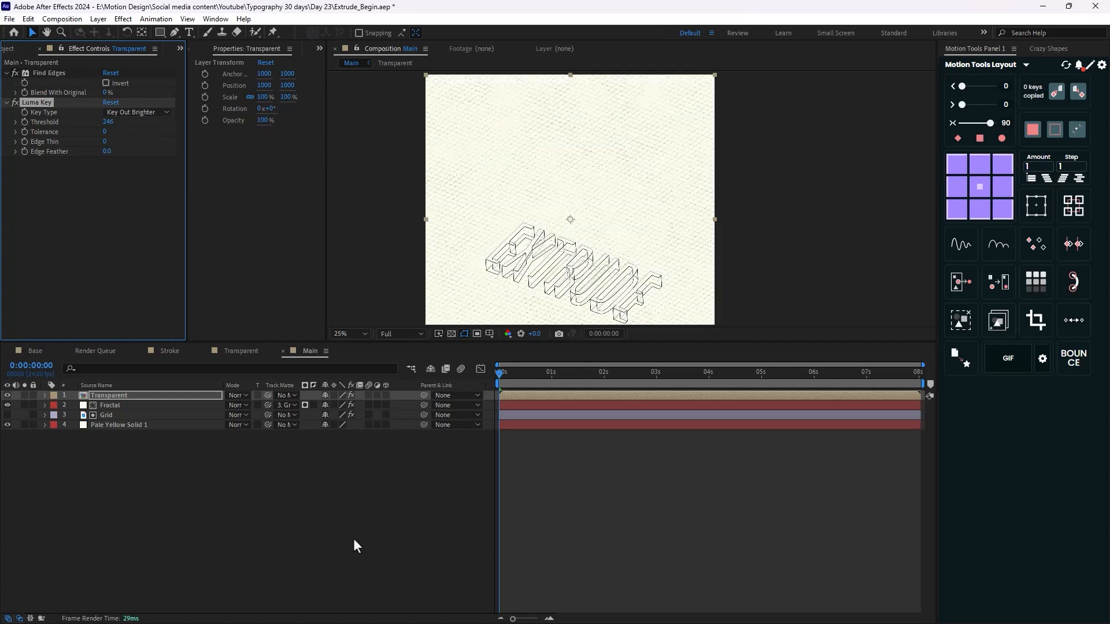
Apply the Fill effect to the Transparent layer, keeping its red color
key(ctrl+space)
text(fill)
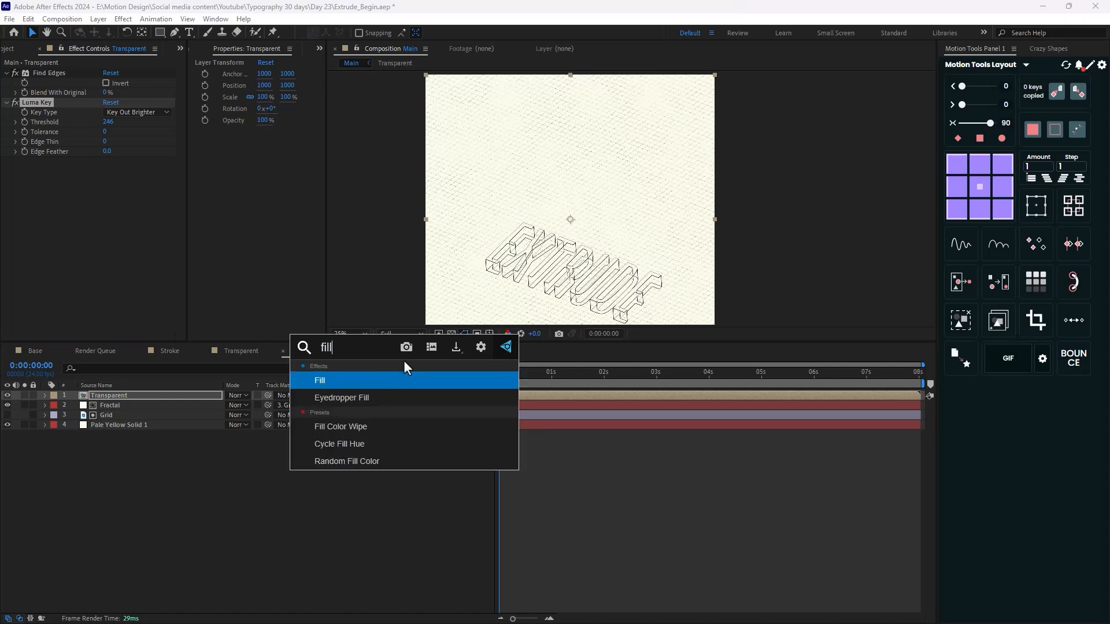
key(Return)
scroll(707, 255, up, 1)
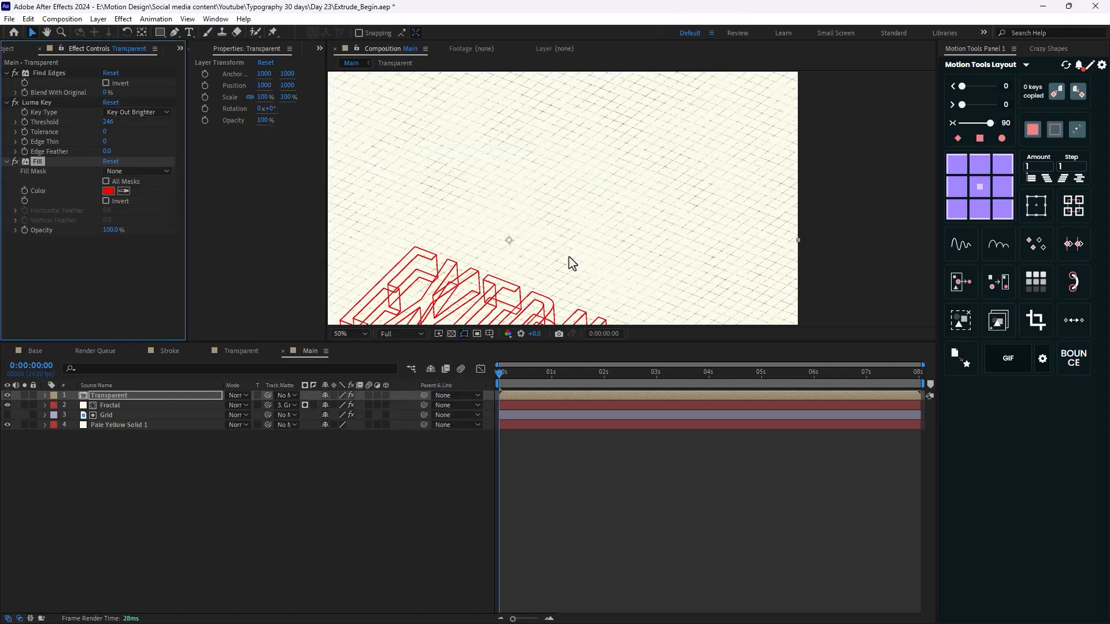
drag(569, 262, 610, 101)
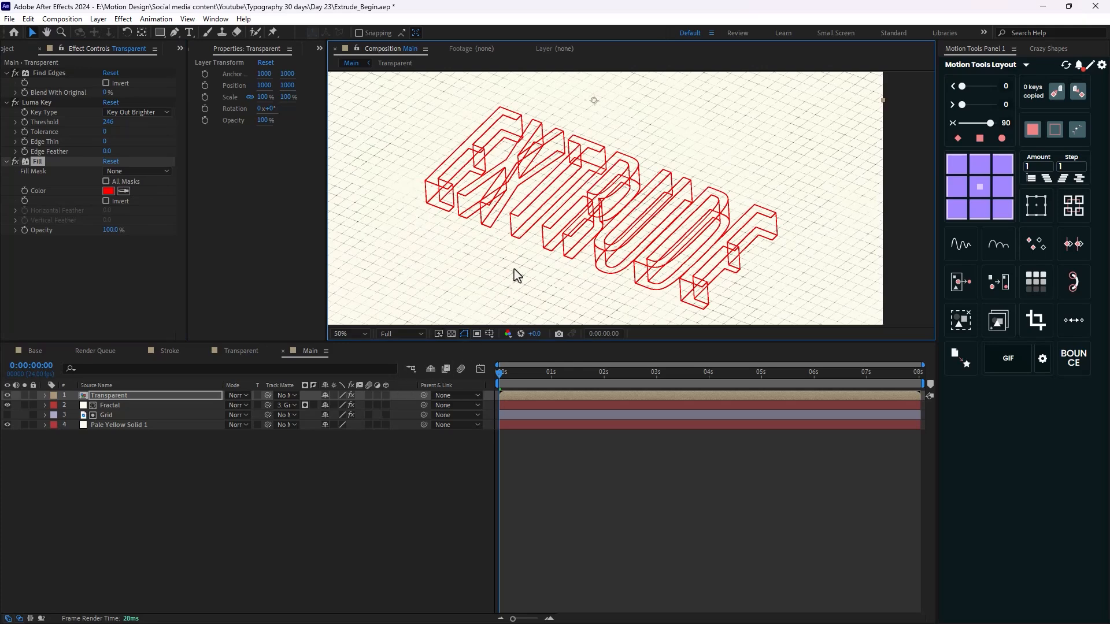
scroll(536, 234, down, 1)
scroll(536, 234, up, 1)
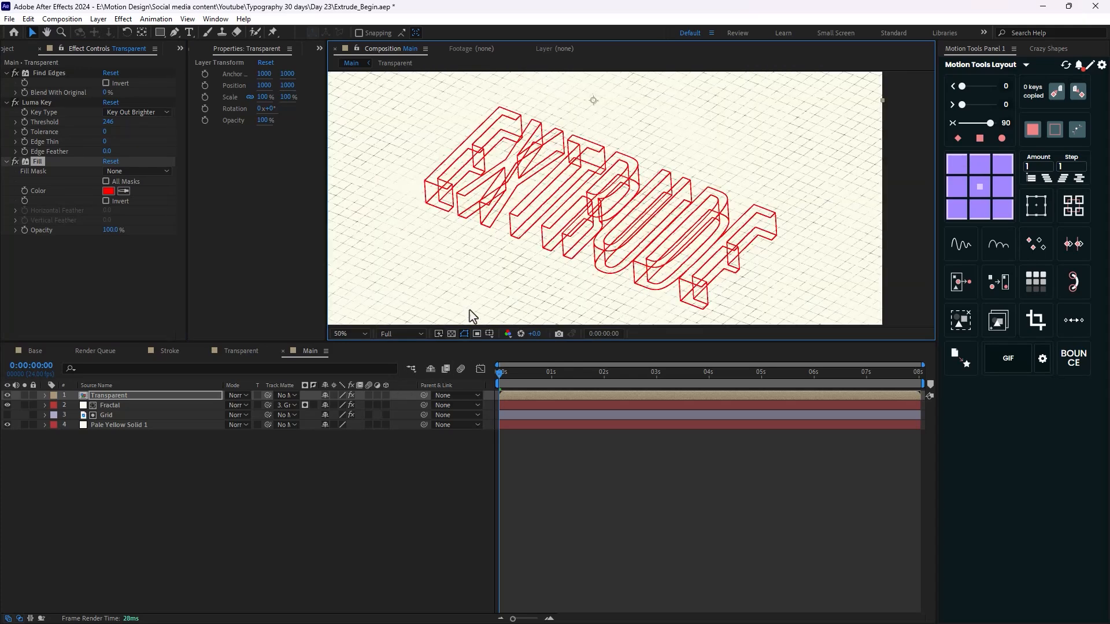
Duplicate the Fractal layer and place the copy at the top of the Main composition
click(123, 407)
key(ctrl+d)
drag(118, 407, 118, 396)
click(163, 443)
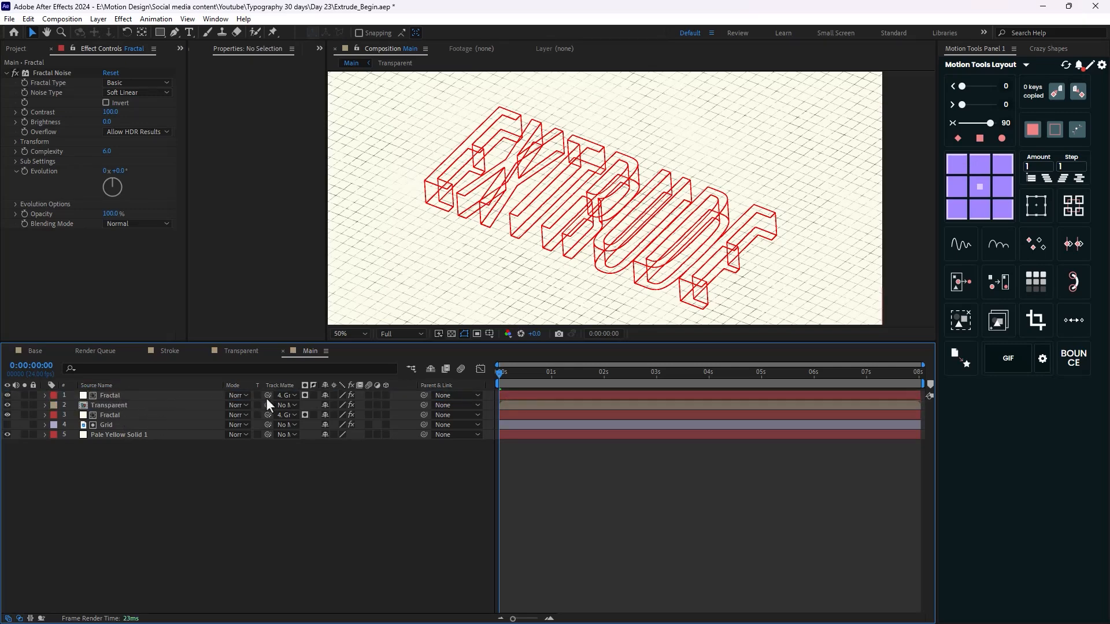
Remove the top Fractal layer's track matte and make that layer the track matte of the Transparent layer
click(287, 396)
click(308, 407)
click(199, 406)
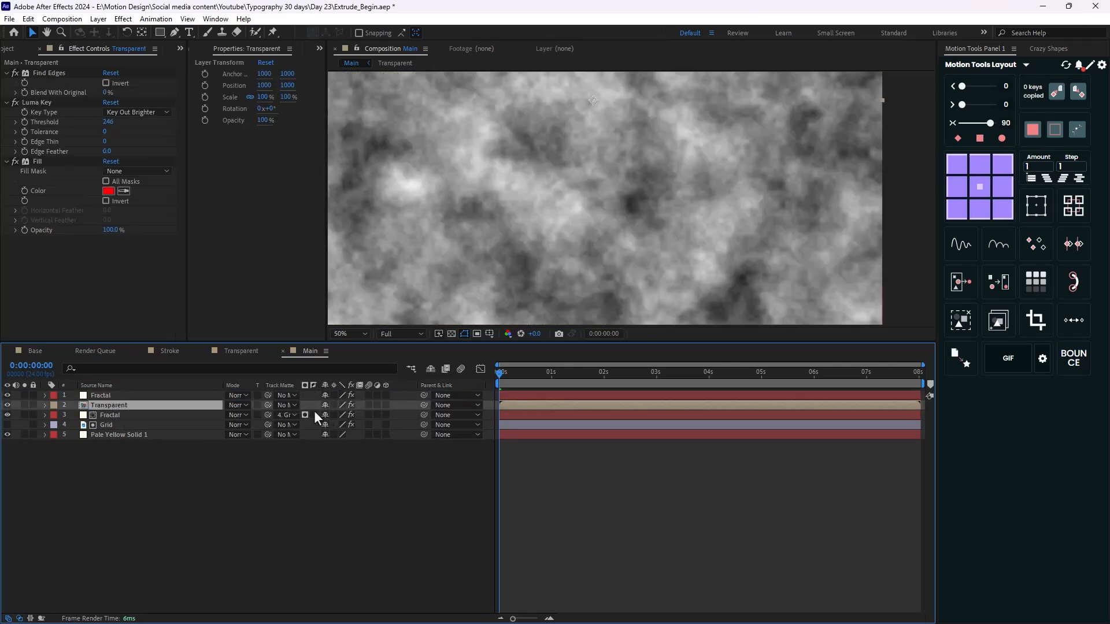
drag(266, 407, 123, 399)
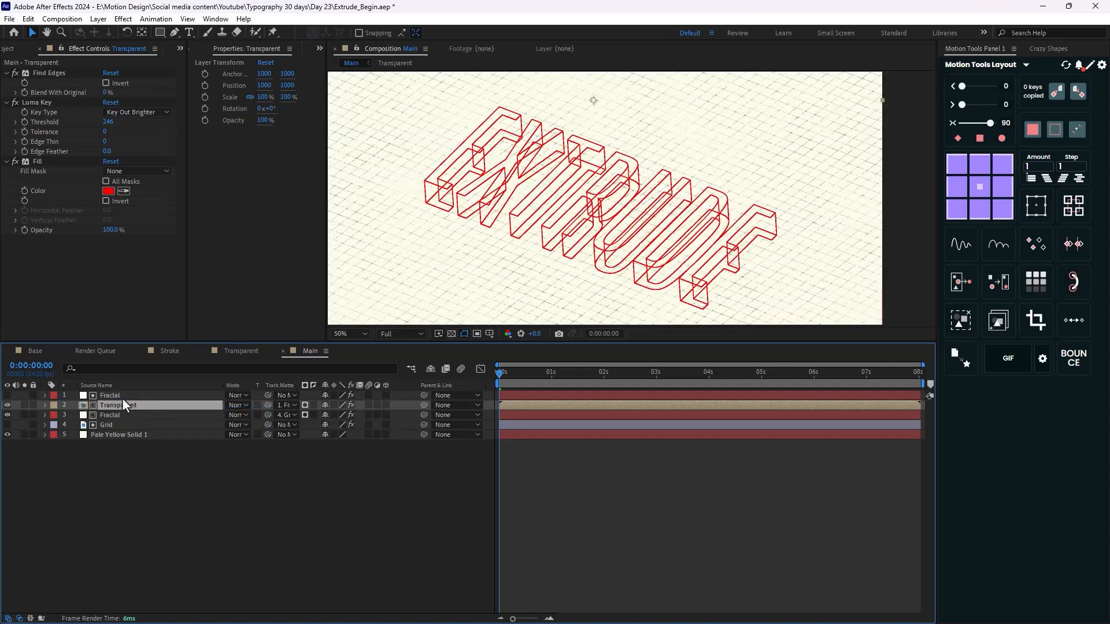
click(170, 444)
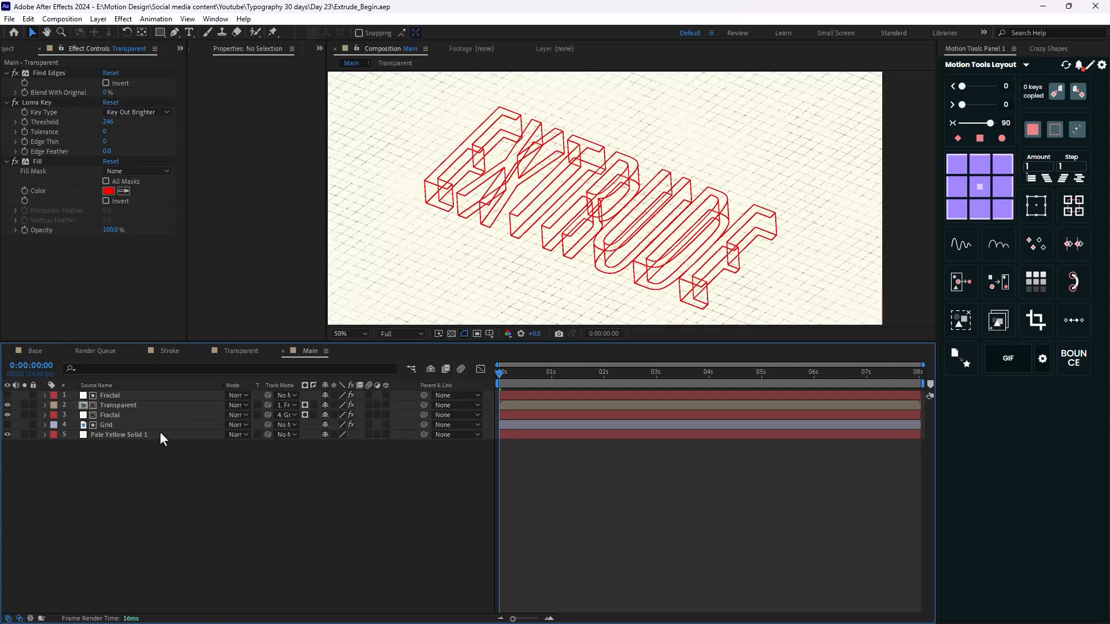
Copy the Roughen Edges effect from the Grid layer onto the Transparent layer
click(134, 408)
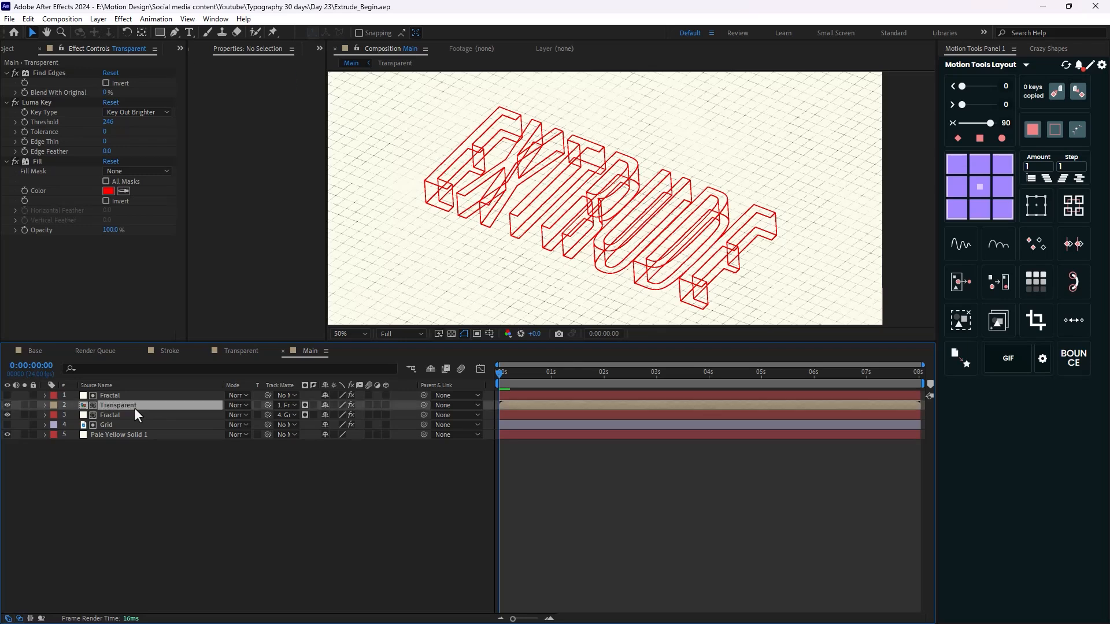
click(112, 426)
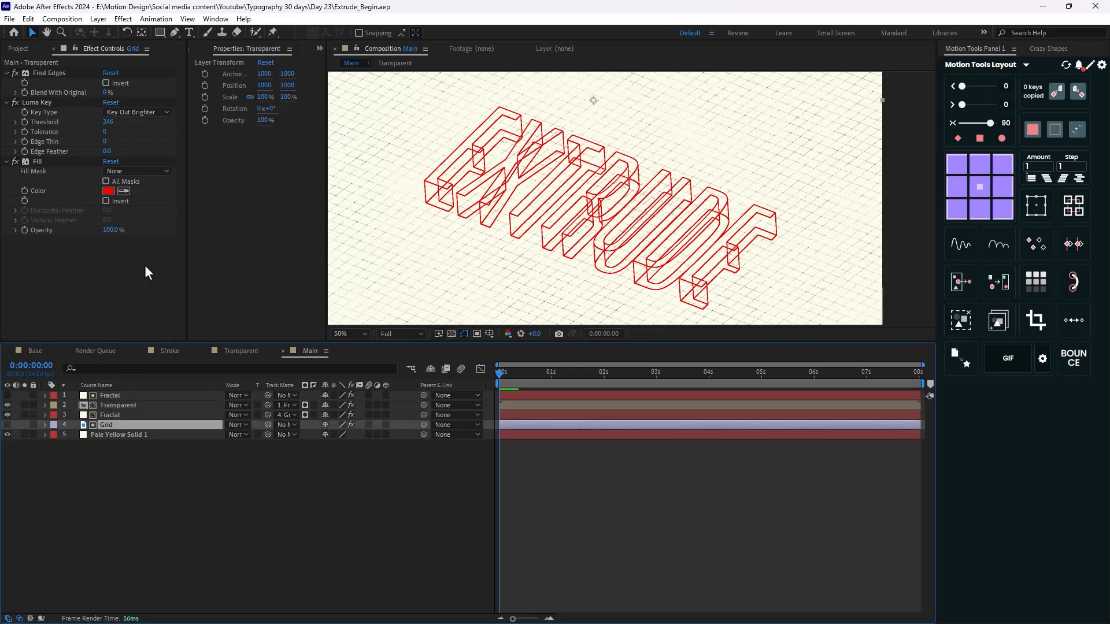
click(127, 407)
key(ctrl+v)
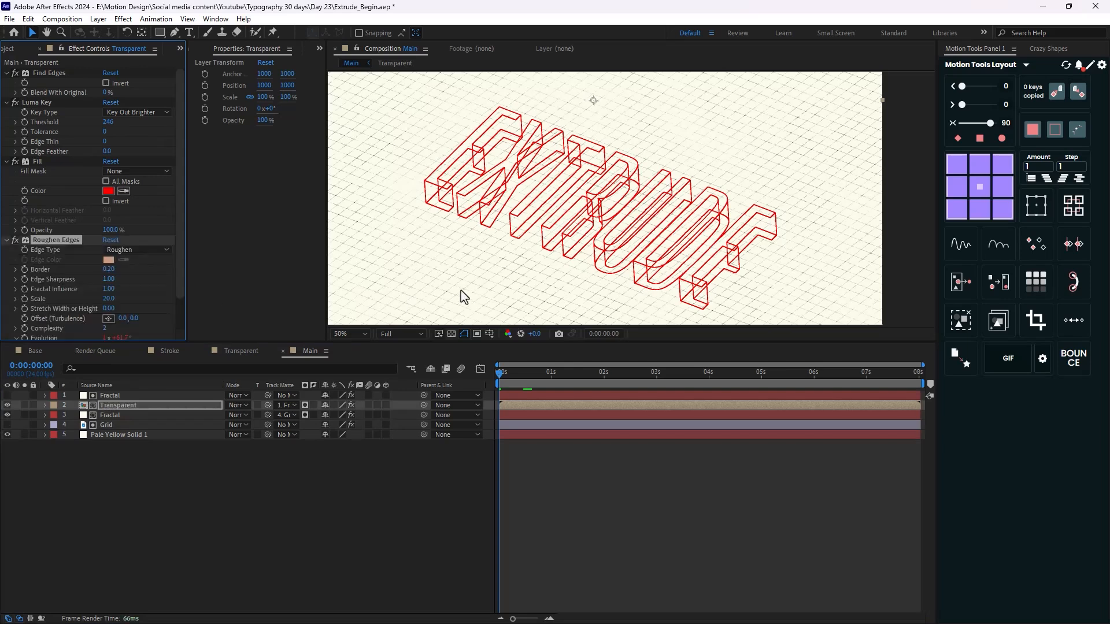
click(199, 505)
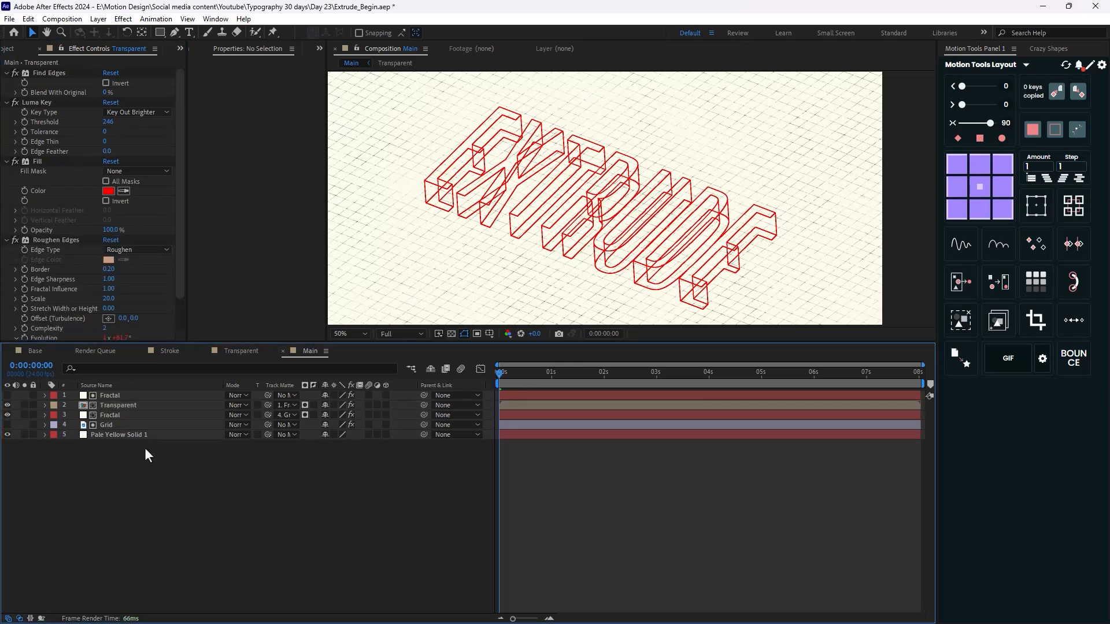
Duplicate the Transparent layer and place the copy at the top of the layer stack
click(141, 407)
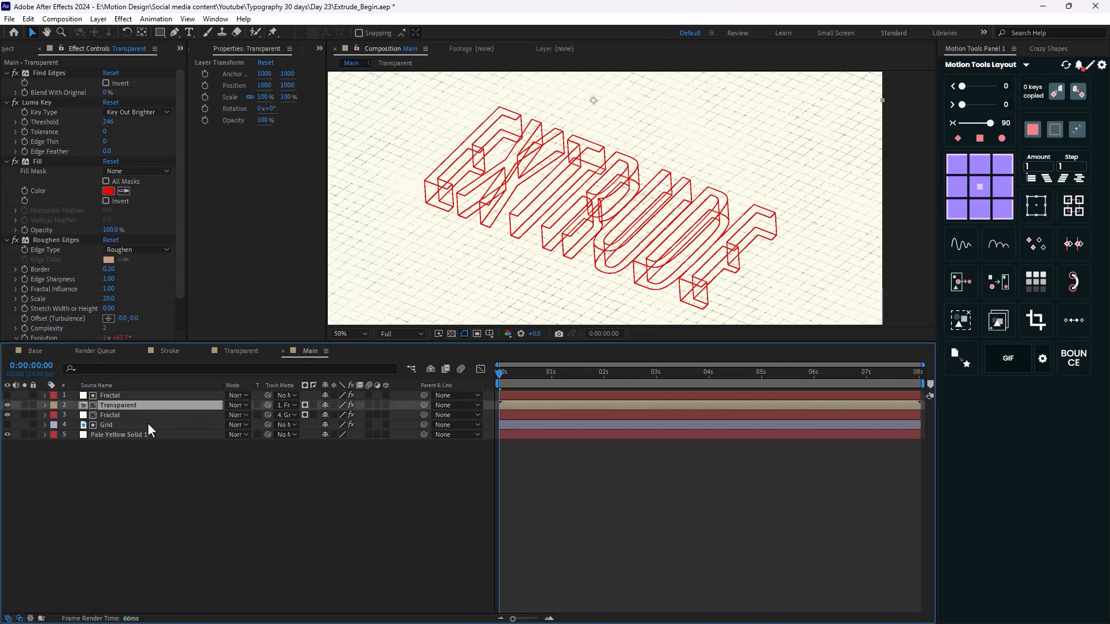
key(ctrl+d)
drag(130, 405, 130, 394)
Try purple B400FF as the Fill color of the top Transparent layer
click(108, 191)
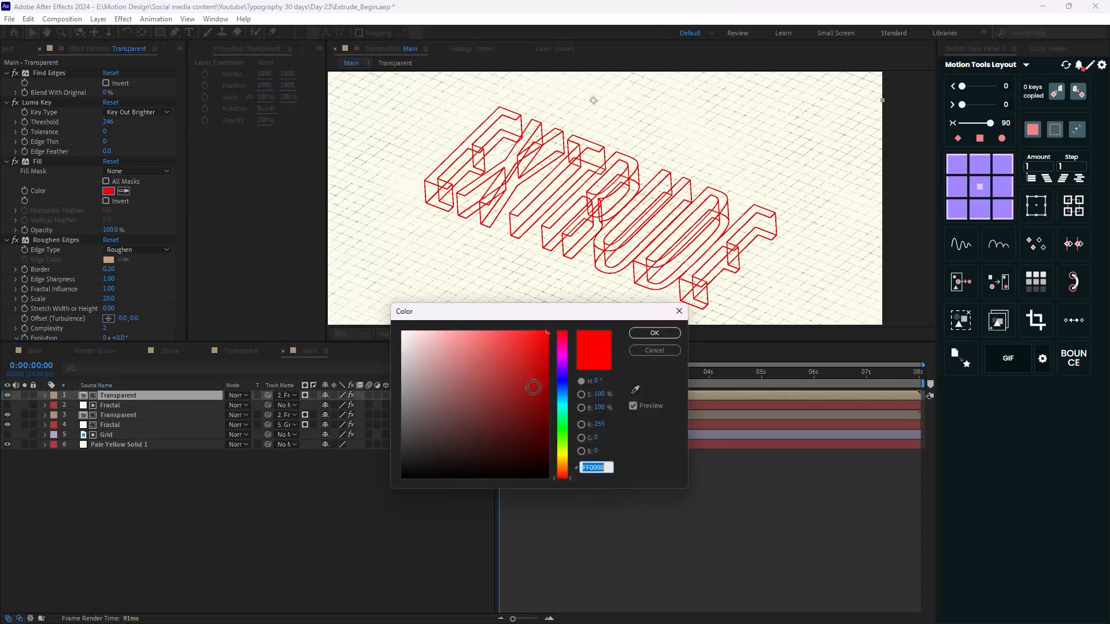
drag(561, 385, 556, 363)
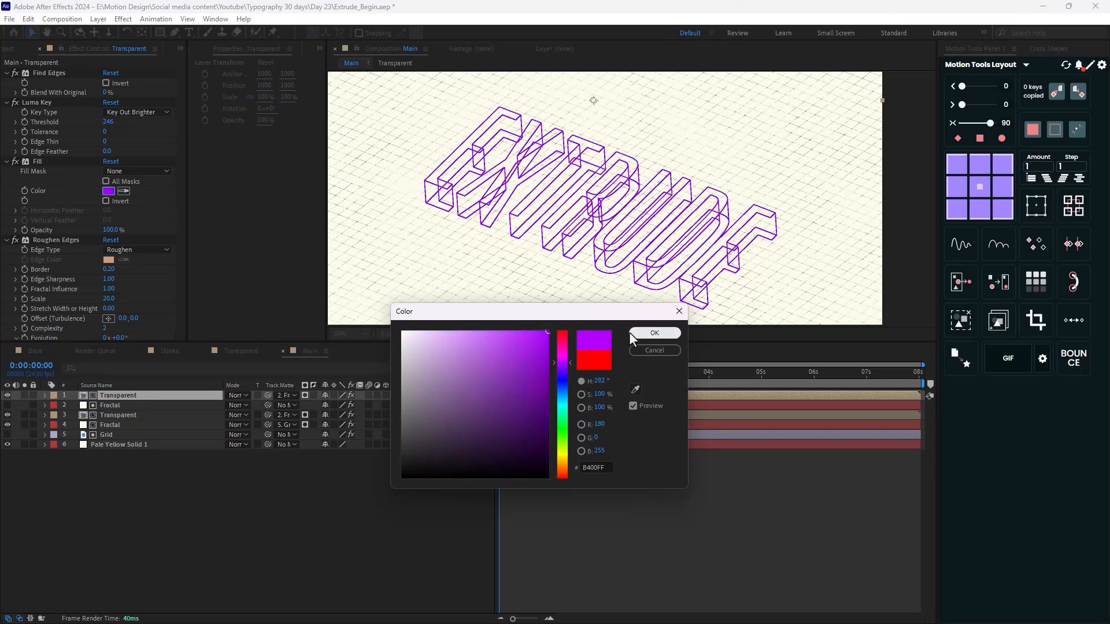
click(655, 333)
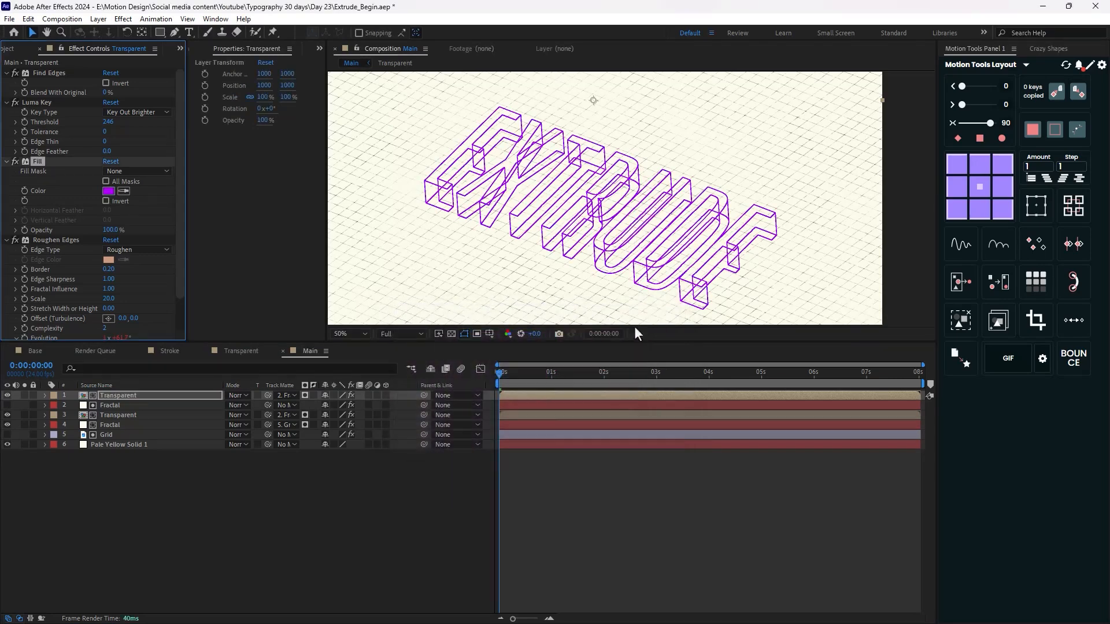
Set the Fill color of the top Transparent layer to a pinkish red
click(109, 192)
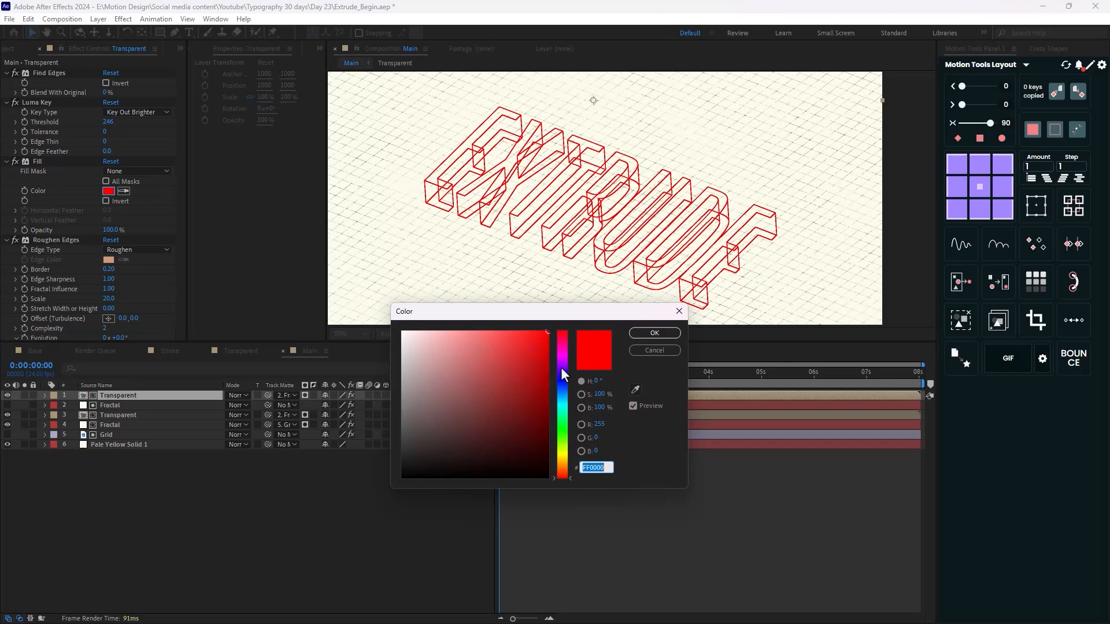
click(563, 338)
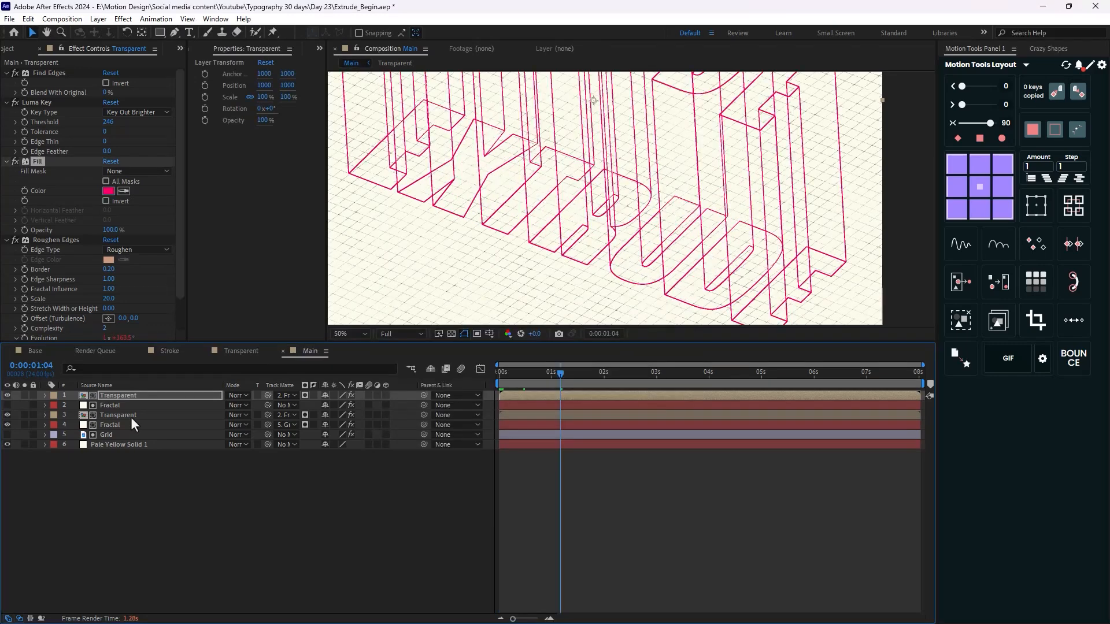
Set the Fill color of the lower Transparent layer to blue
click(131, 417)
click(113, 192)
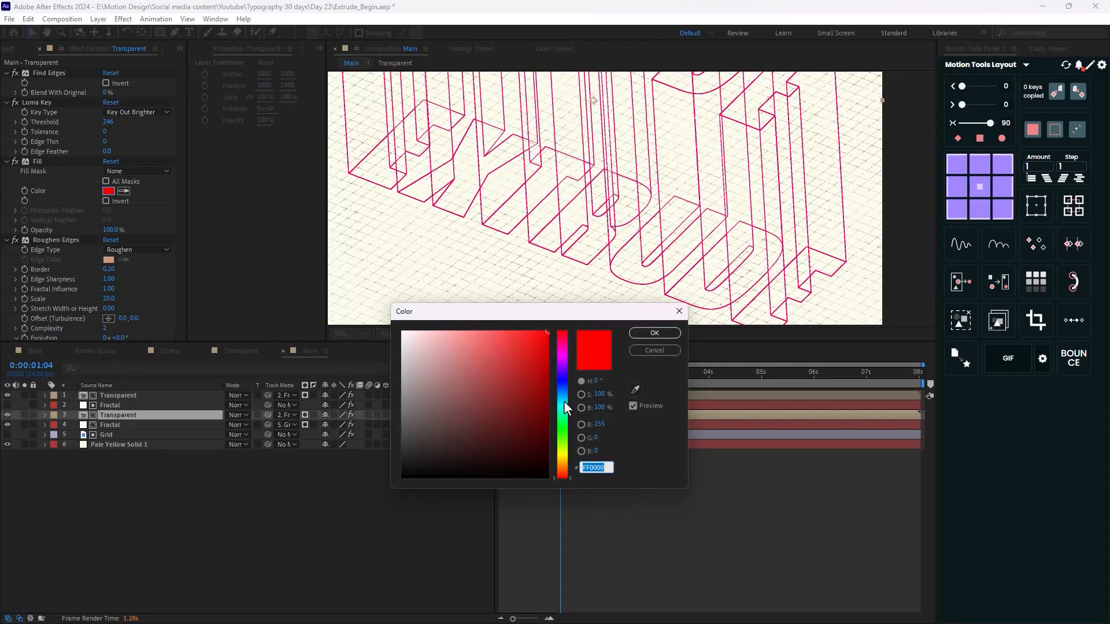
drag(563, 401, 565, 388)
click(655, 333)
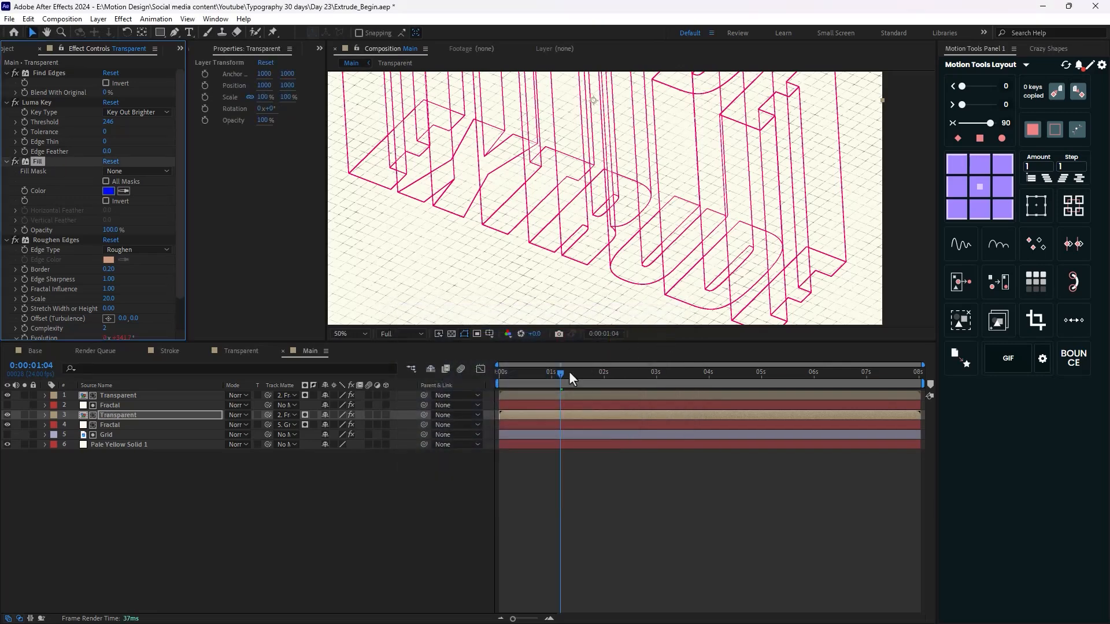
Examine the colored outlines of the extruded text up close against the grid
scroll(644, 260, up, 2)
drag(626, 151, 585, 294)
drag(652, 185, 543, 305)
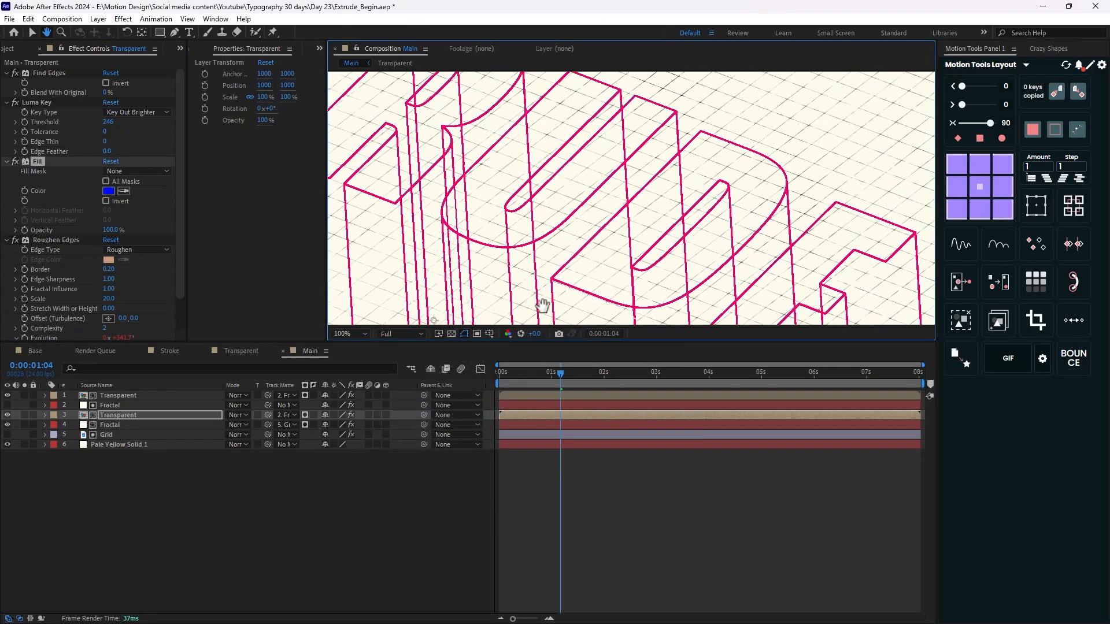
drag(810, 225, 595, 245)
scroll(634, 237, up, 1)
scroll(634, 249, up, 2)
scroll(633, 255, down, 2)
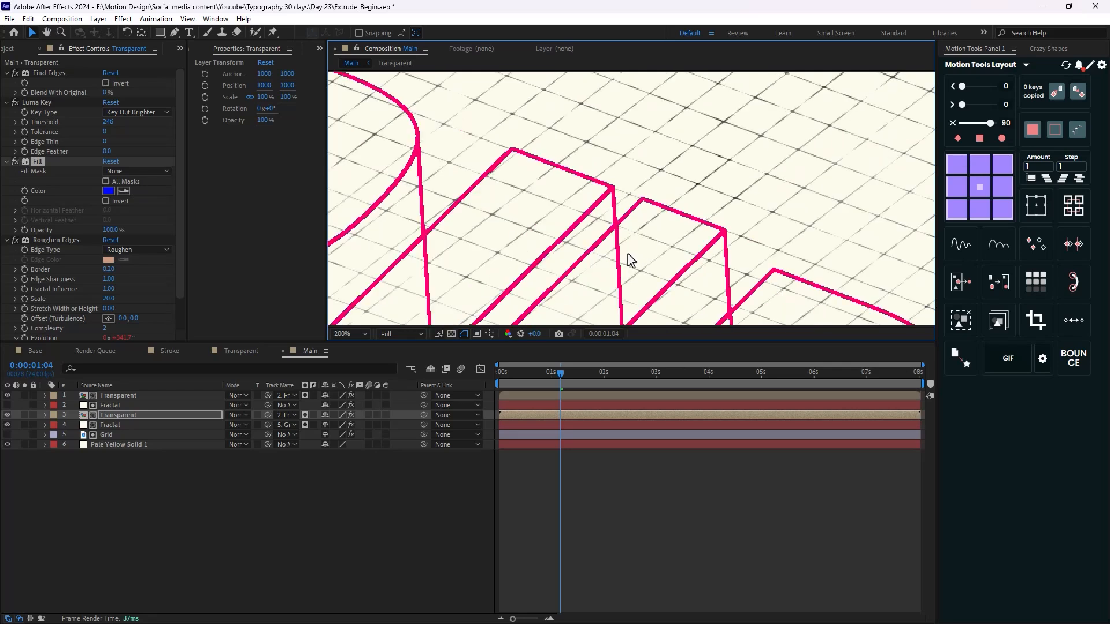
scroll(630, 257, up, 3)
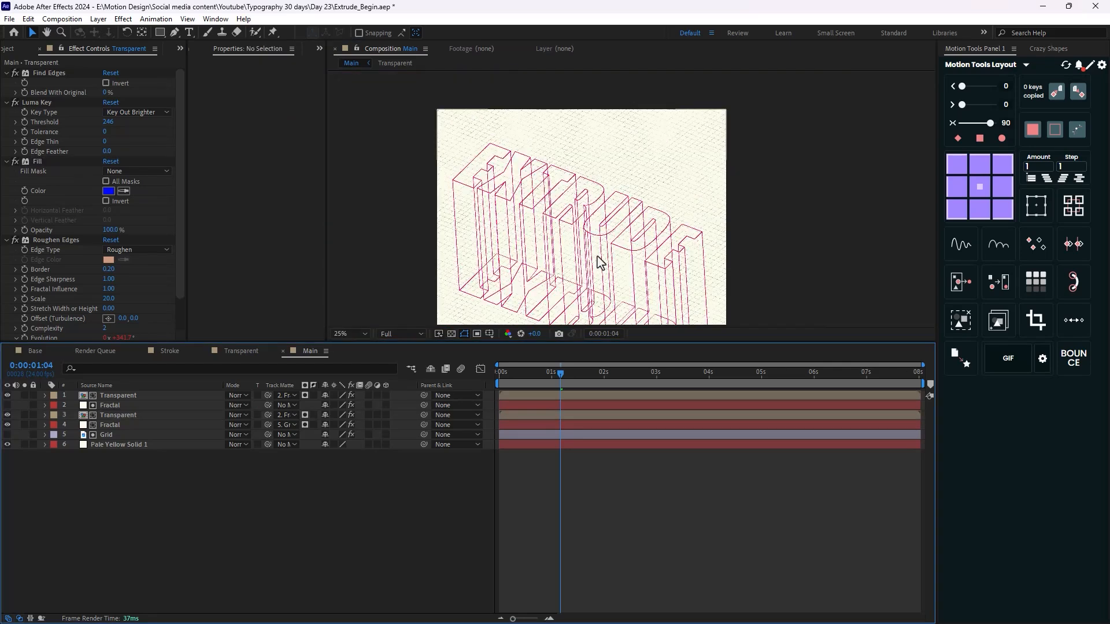
scroll(597, 258, up, 1)
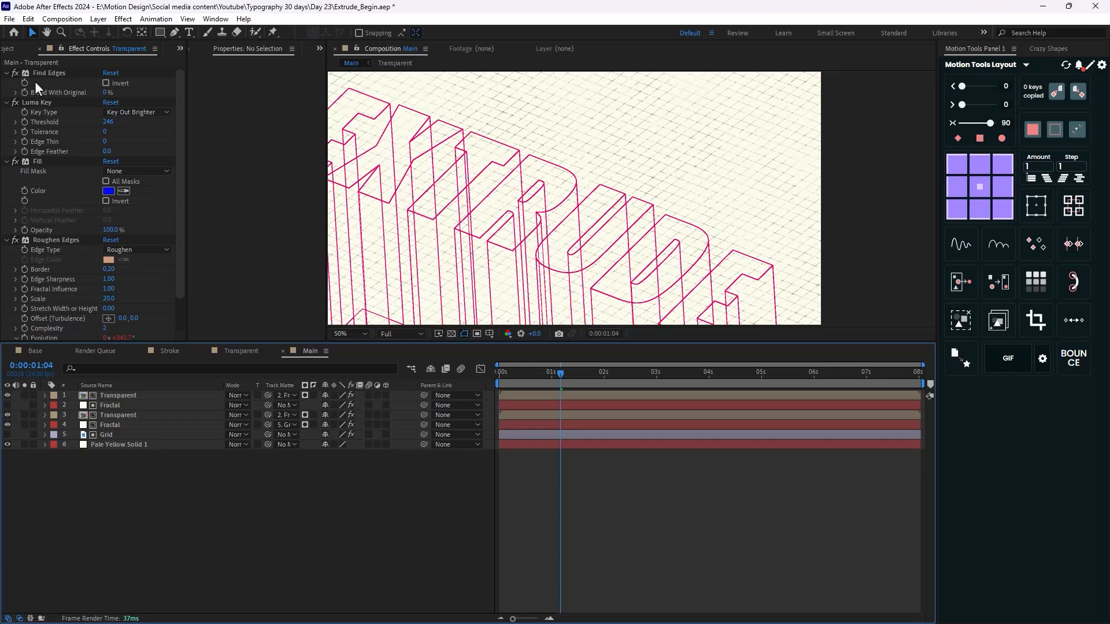
Place the Base composition as the top layer of the Main composition and rename that layer Fill
click(9, 50)
drag(29, 206, 133, 395)
scroll(394, 320, down, 2)
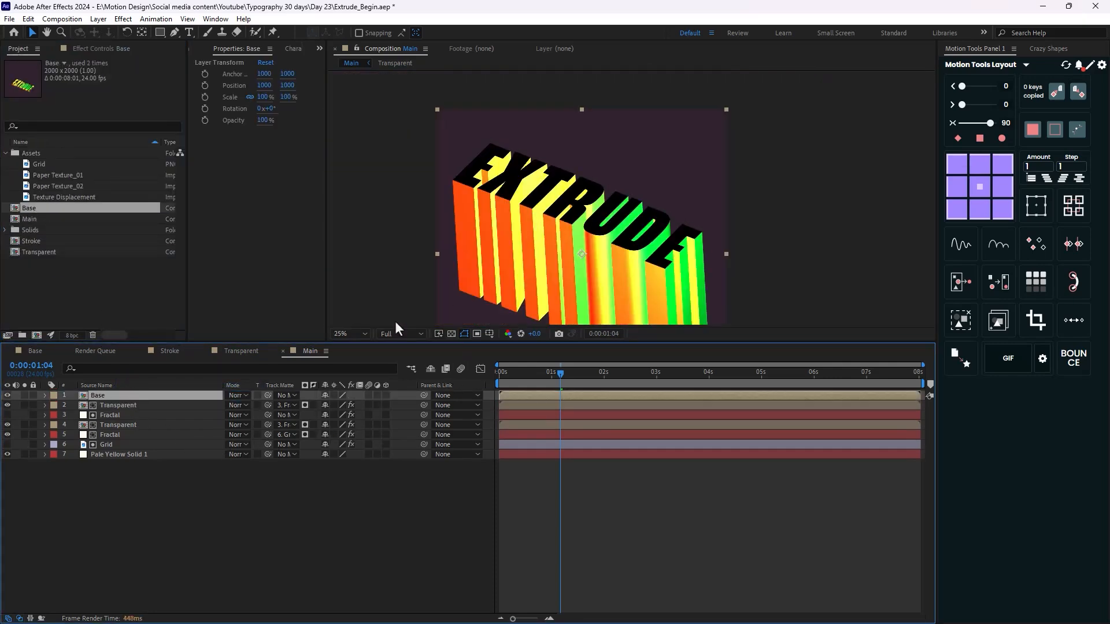
key(Return)
text(Fill)
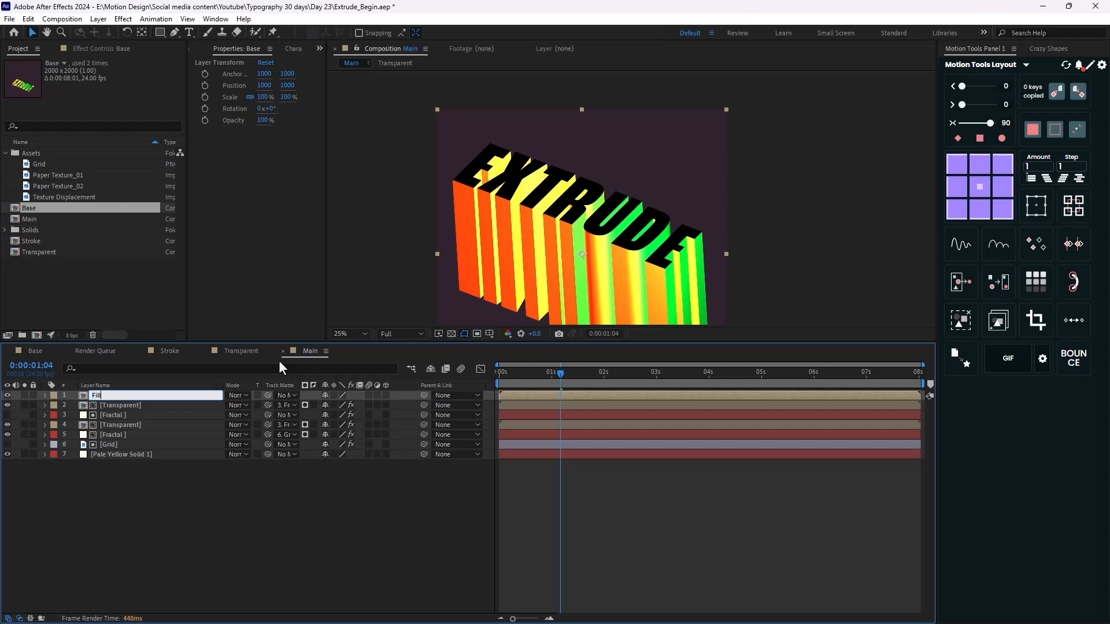
key(Return)
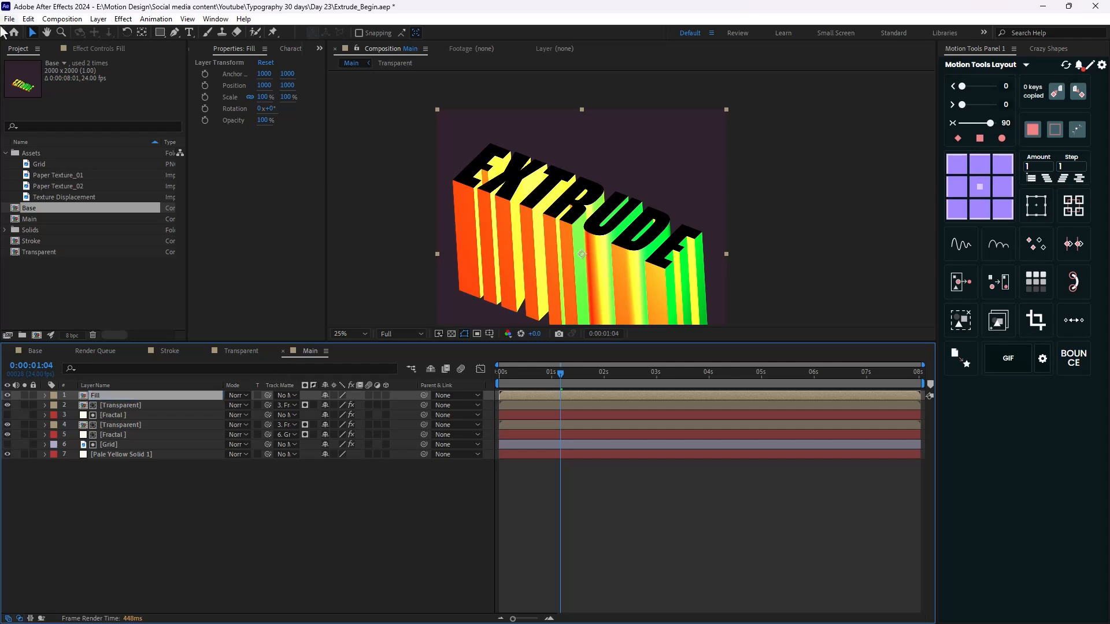
Apply the Find Edges effect to the Fill layer
click(98, 48)
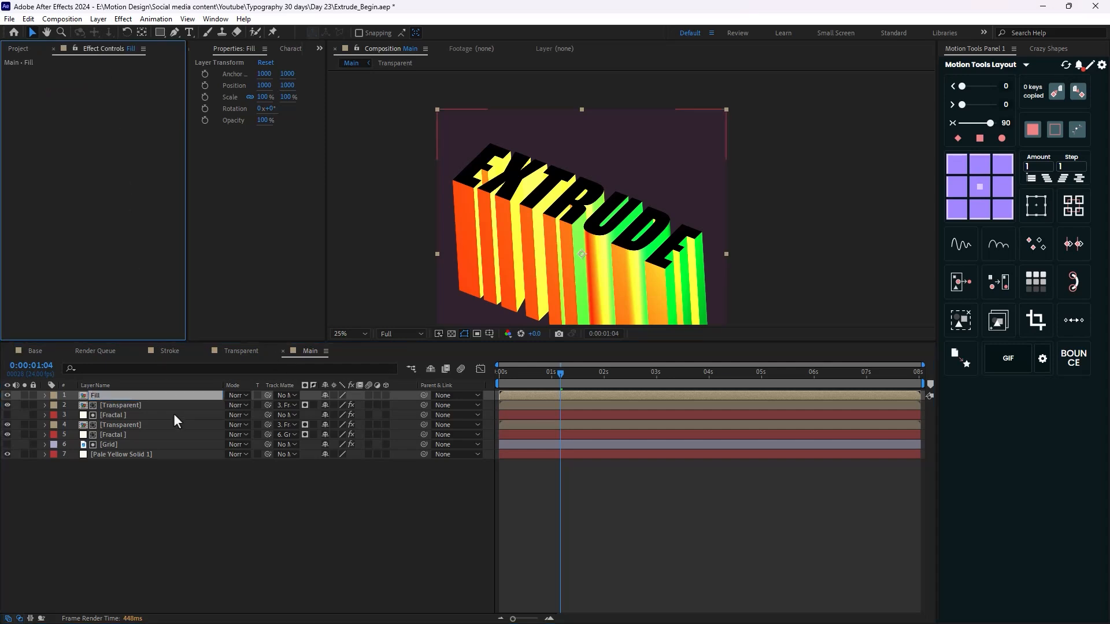
key(ctrl+space)
text(fi)
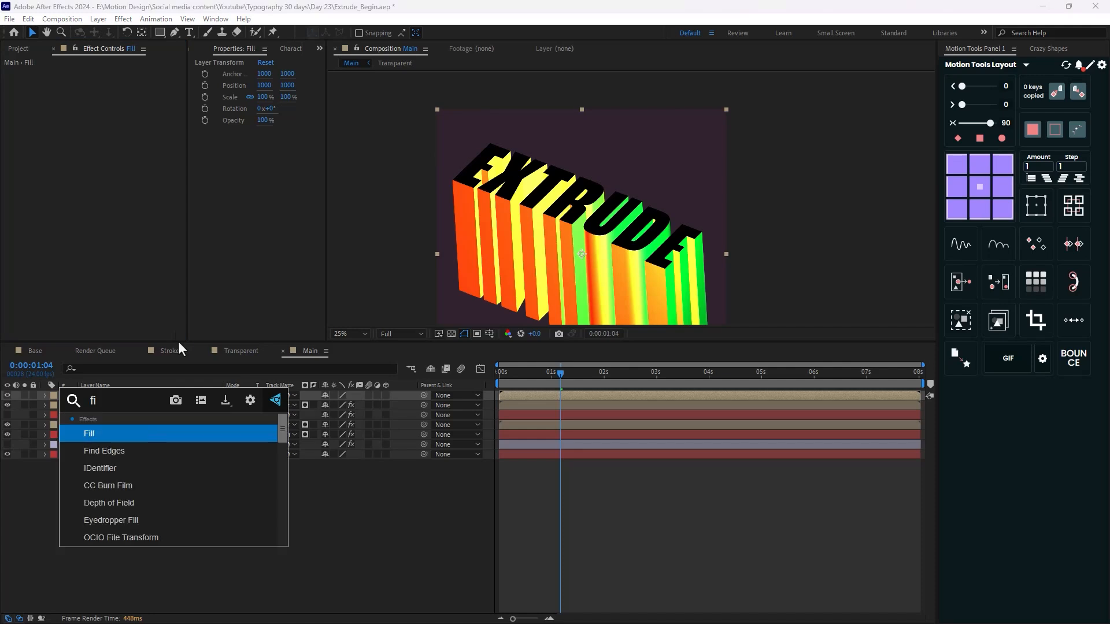
key(Down)
key(Return)
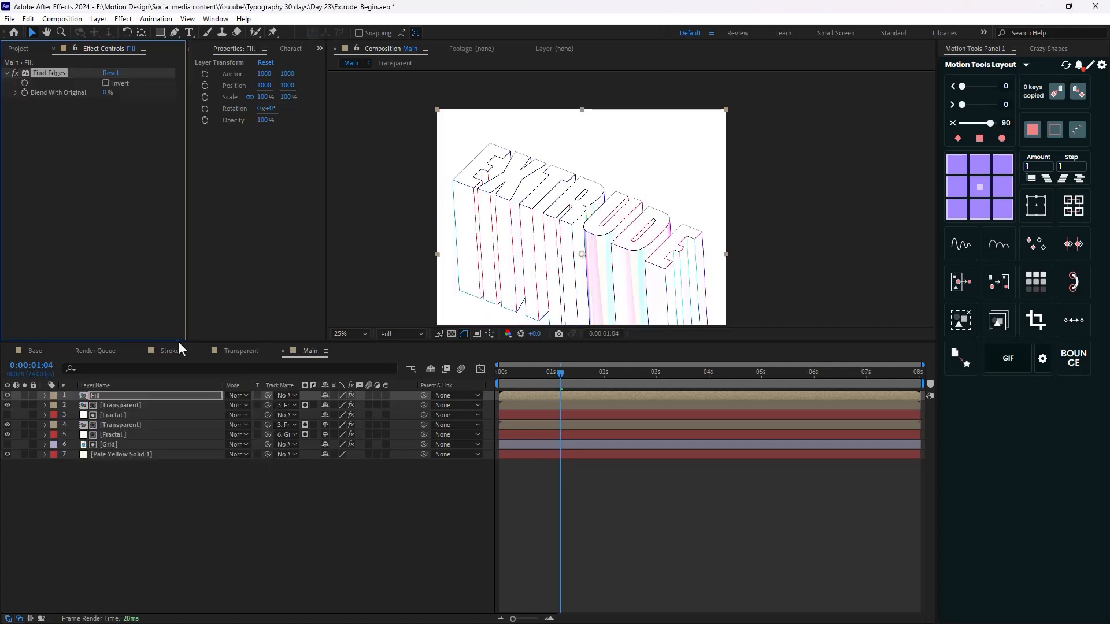
Apply the Black & White effect to the Fill layer and set its Reds to 300
key(ctrl+space)
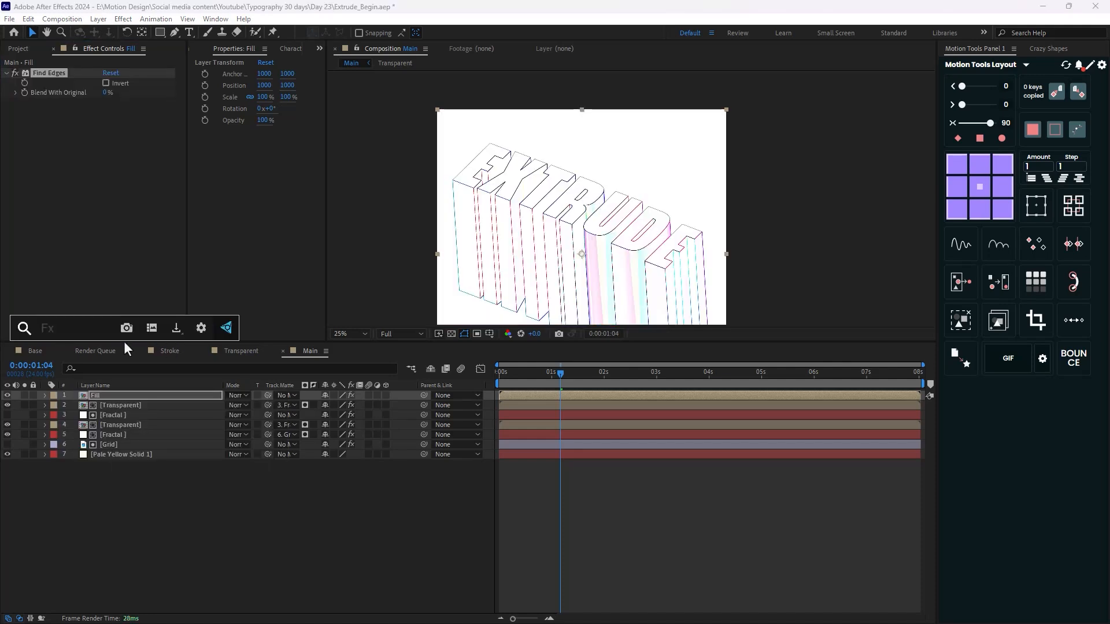
text(bla)
key(Return)
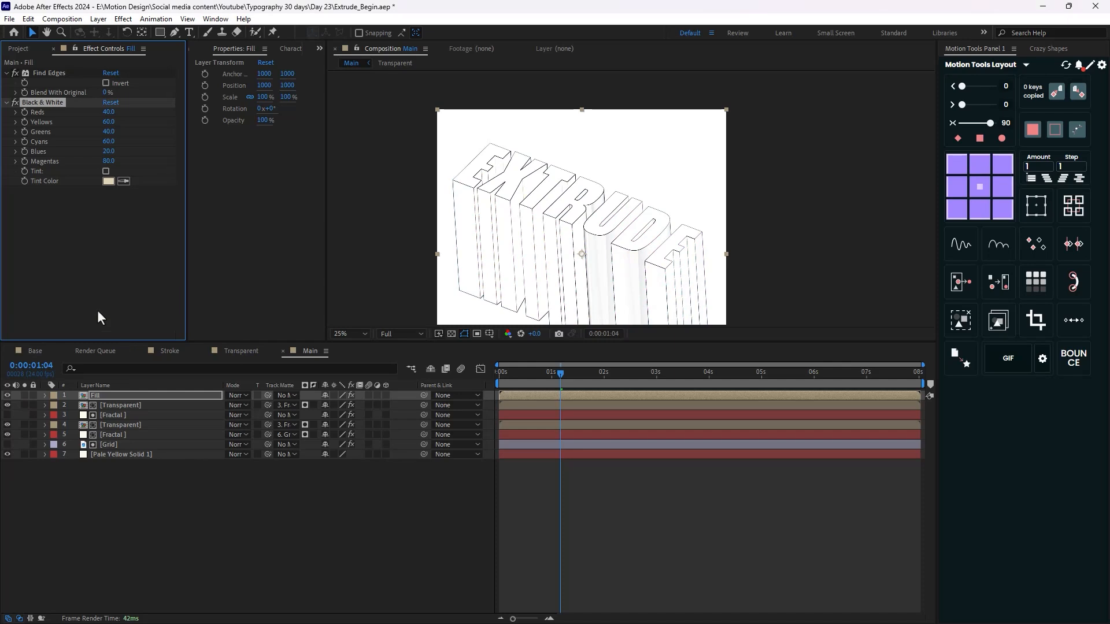
drag(108, 111, 538, 198)
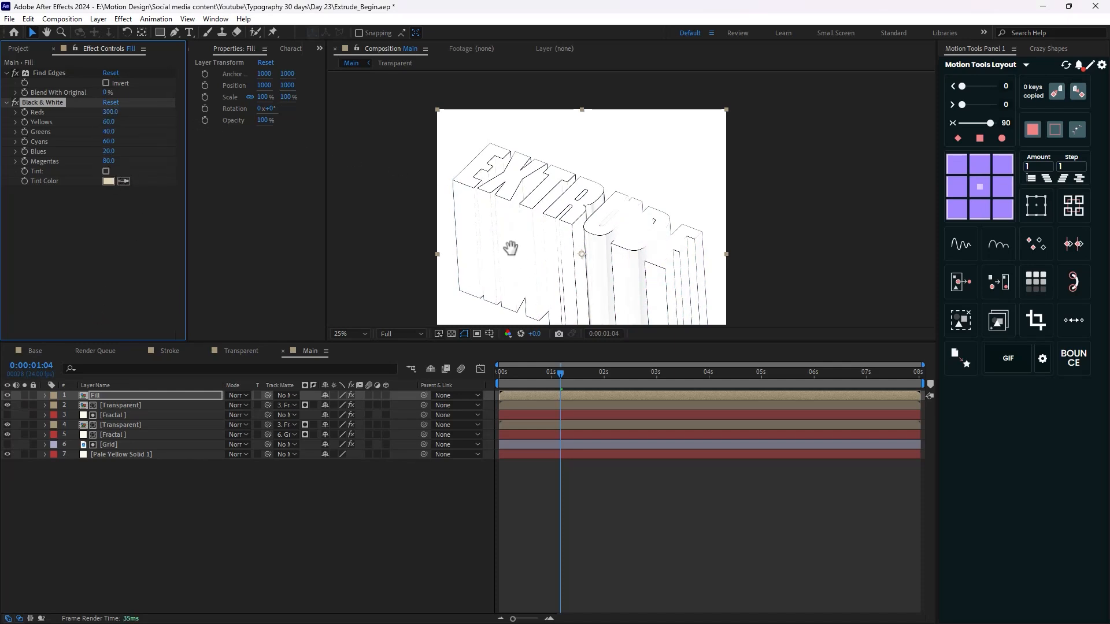
drag(511, 248, 466, 186)
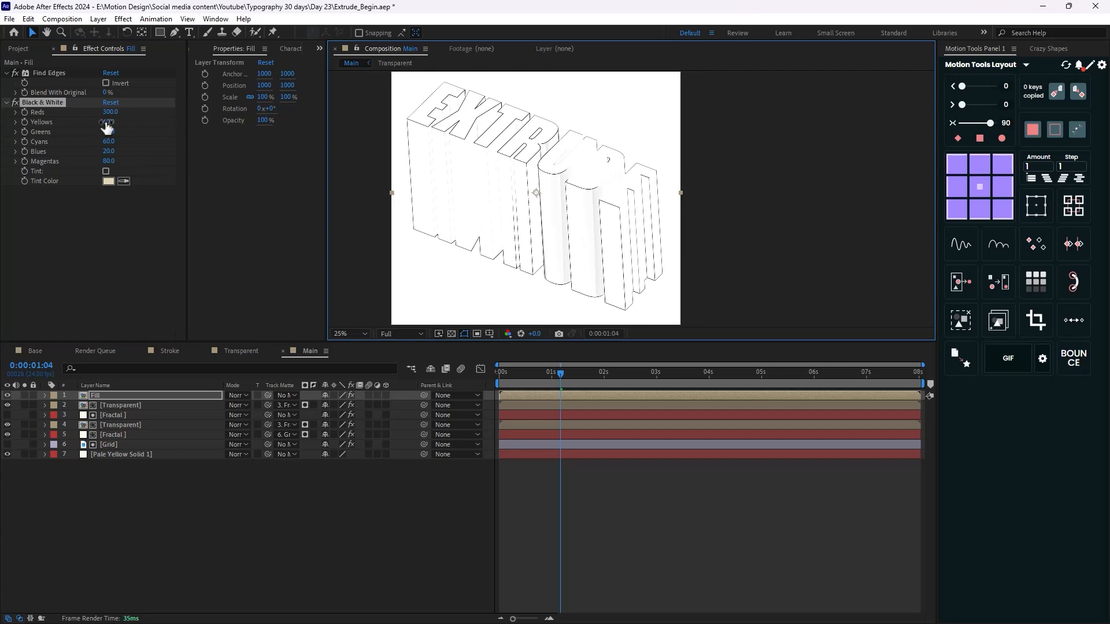
Set the Black & White effect's Yellows and Greens to 150 and its Cyans, Blues and Magentas to 300 on the Fill layer
drag(107, 128, 170, 133)
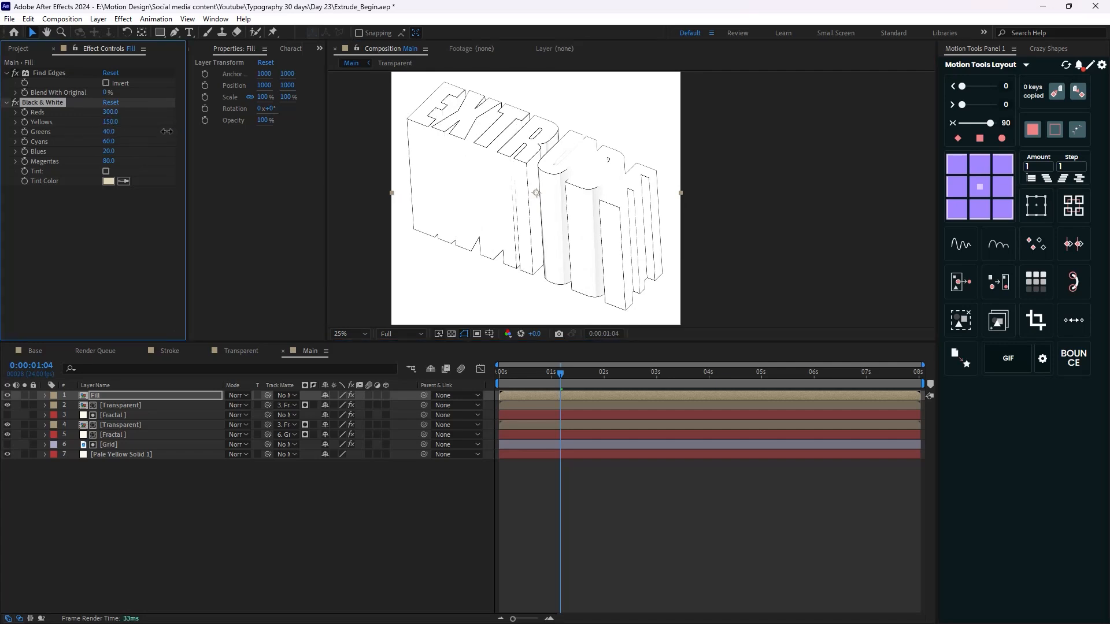
drag(113, 135, 192, 147)
click(32, 350)
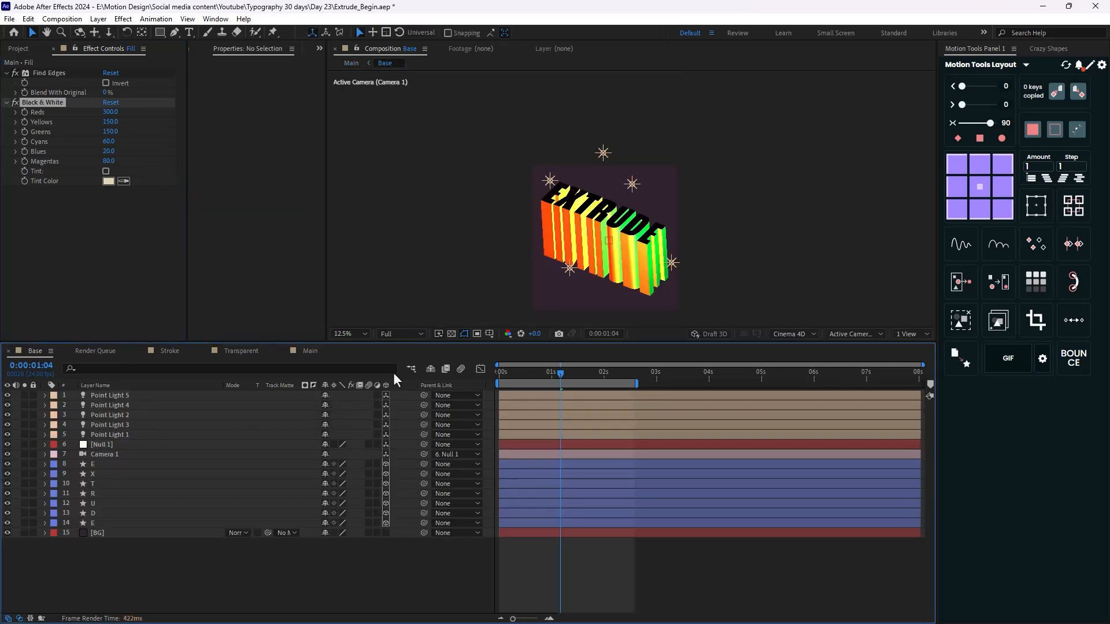
click(322, 351)
drag(109, 141, 496, 230)
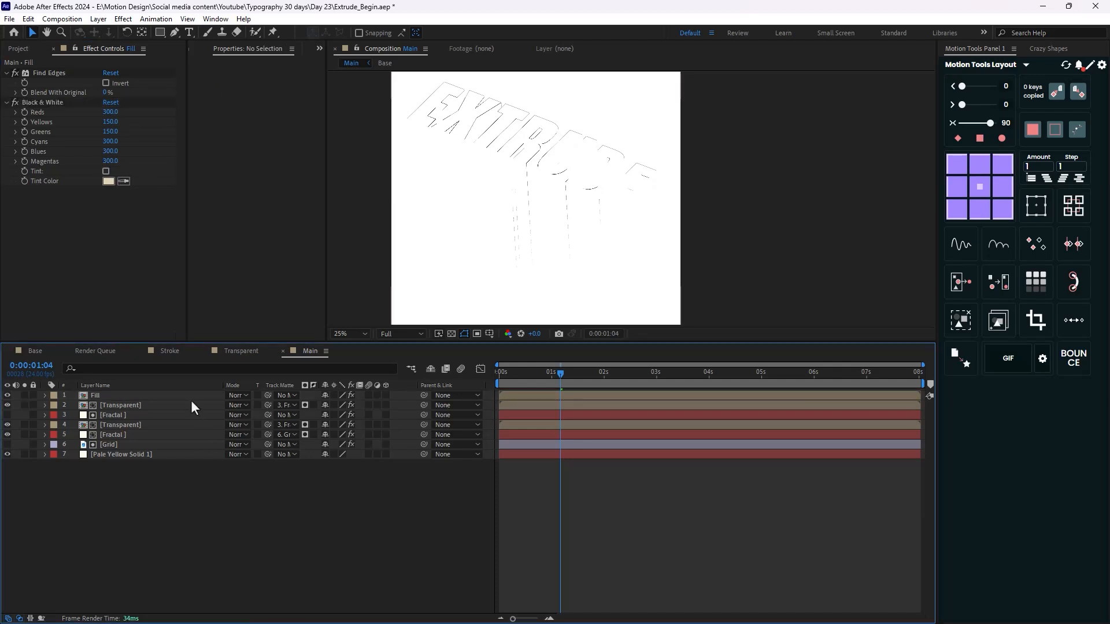
Set the Fill layer's blending mode to Multiply
click(191, 400)
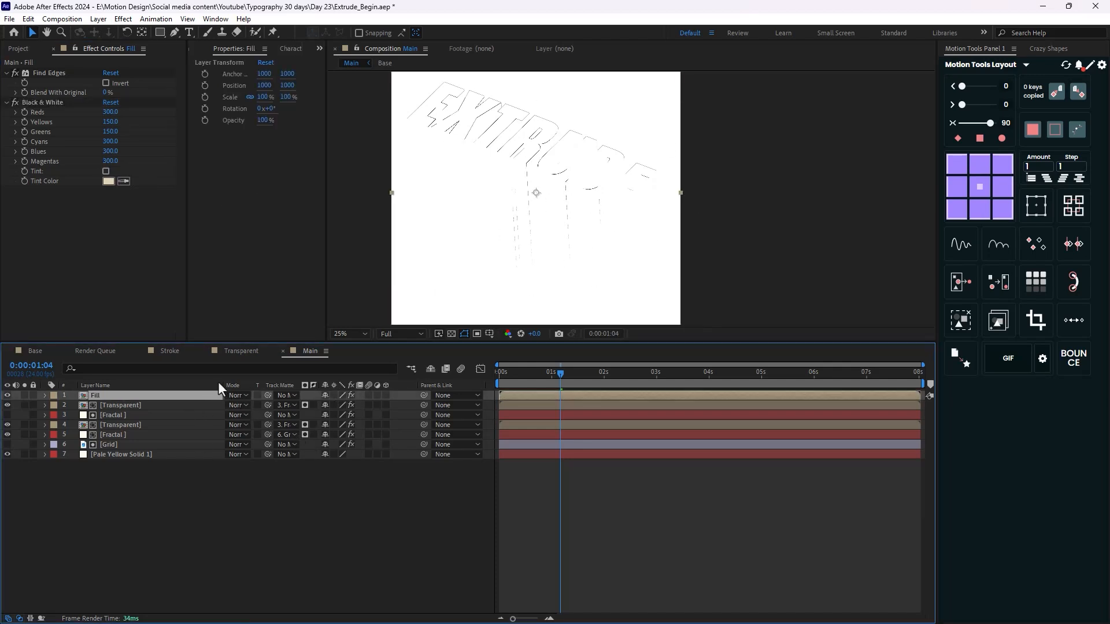
click(237, 396)
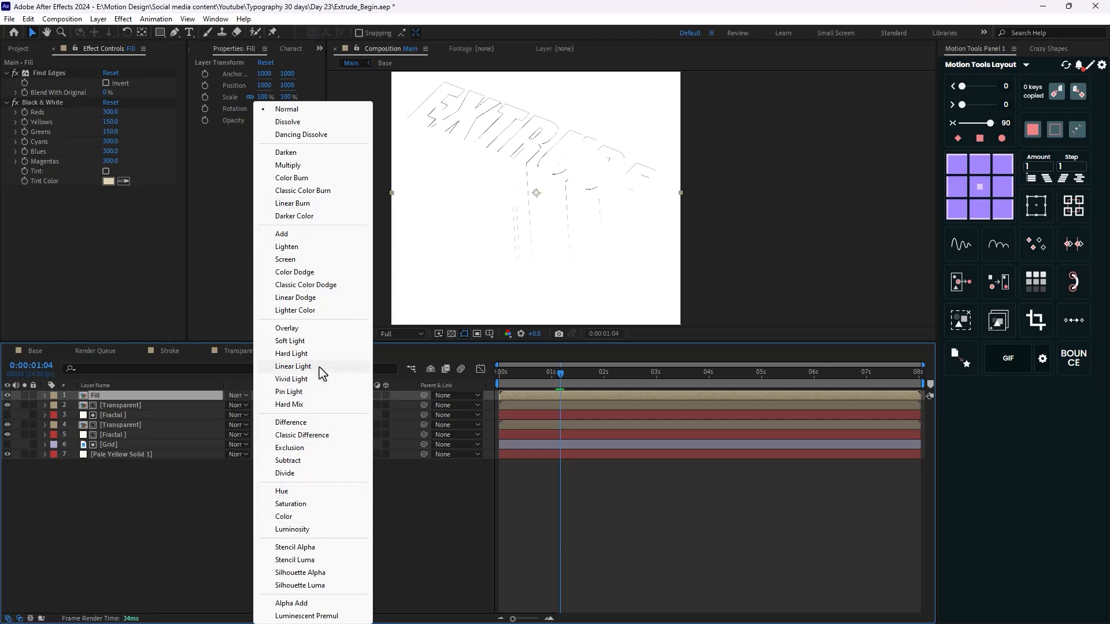
click(317, 166)
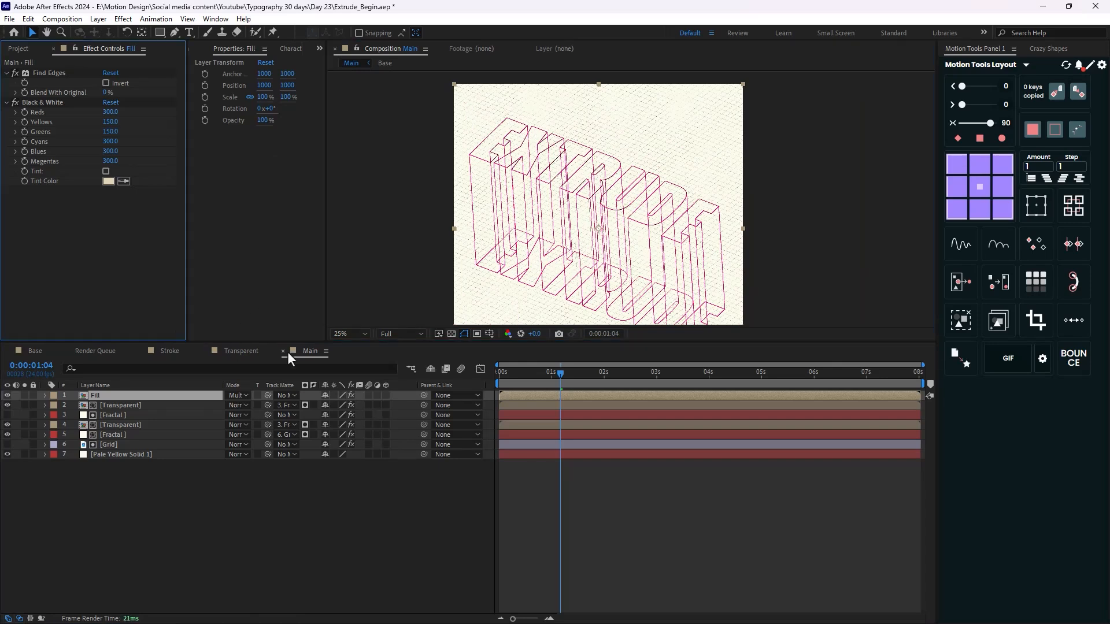
Apply the Luma Key effect to the Fill layer with Key Out Brighter and a Threshold of 161
key(ctrl+space)
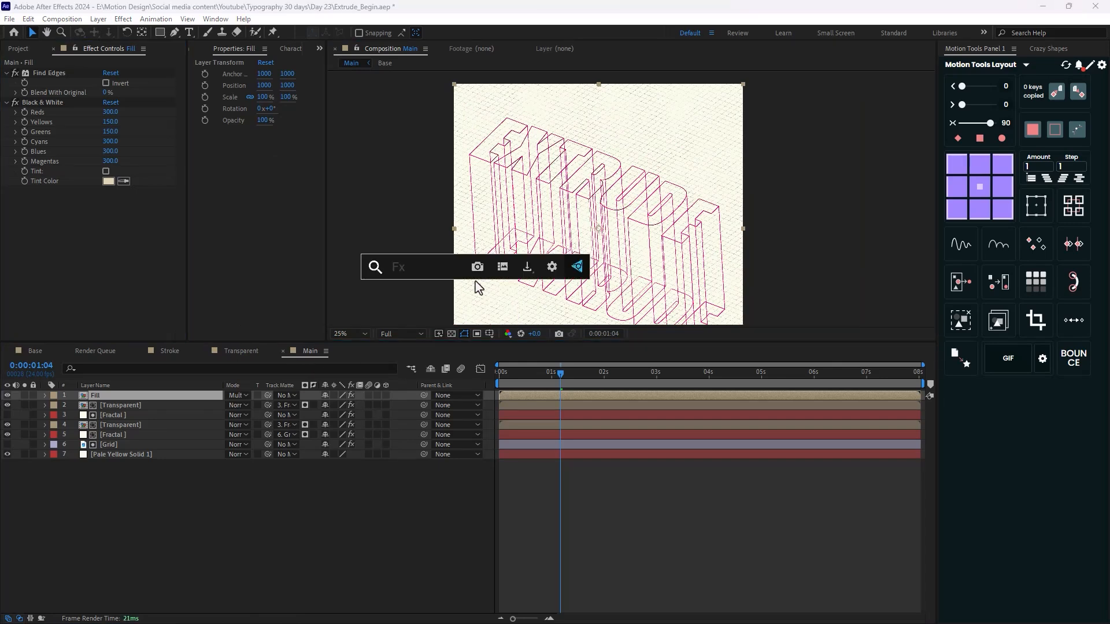
text(luma)
key(Return)
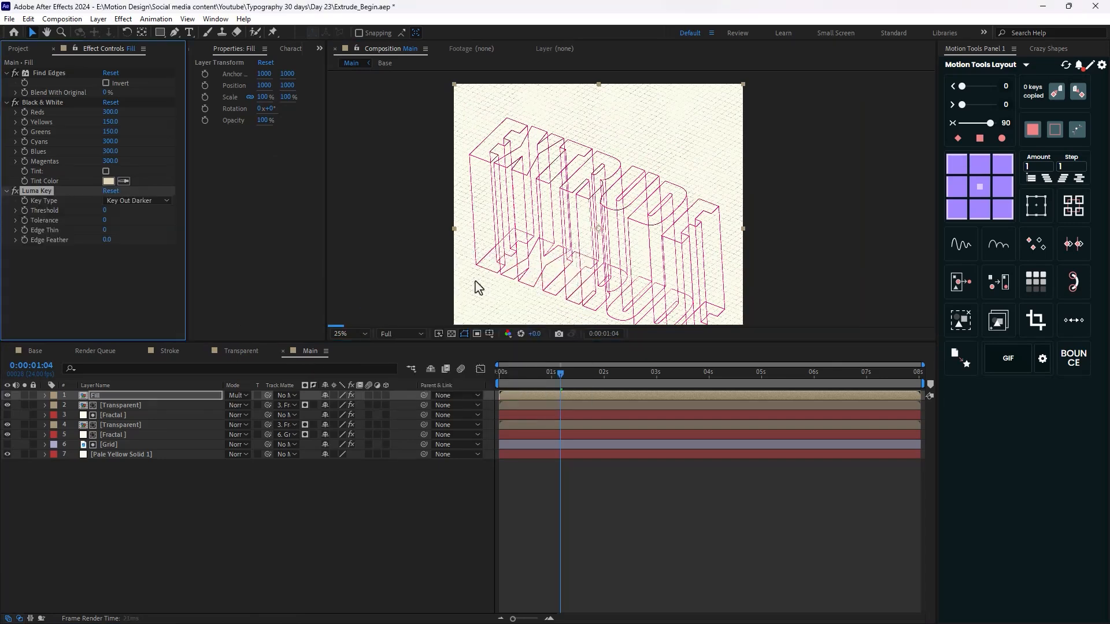
click(125, 201)
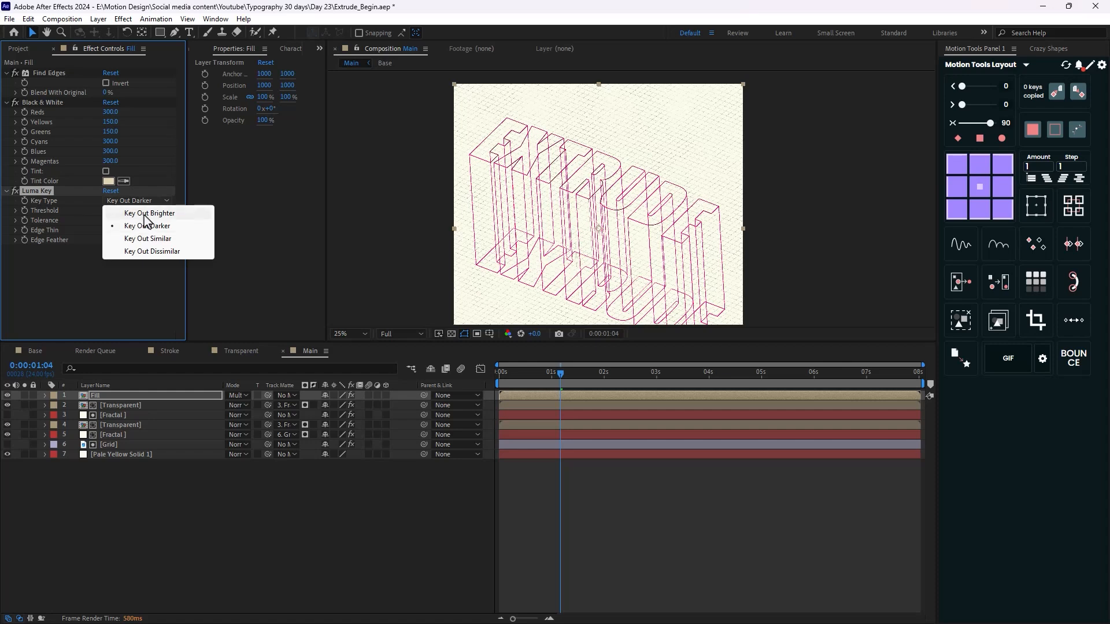
click(141, 213)
drag(105, 214, 212, 225)
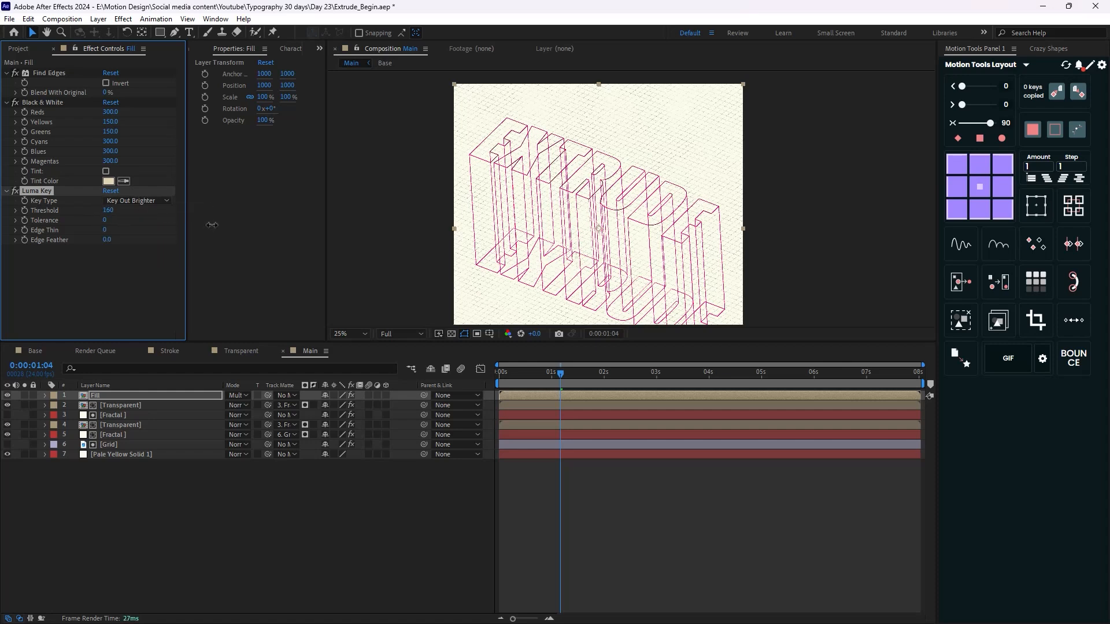
Apply the Fill effect to the Fill layer below its Luma Key
key(ctrl+space)
text(fill)
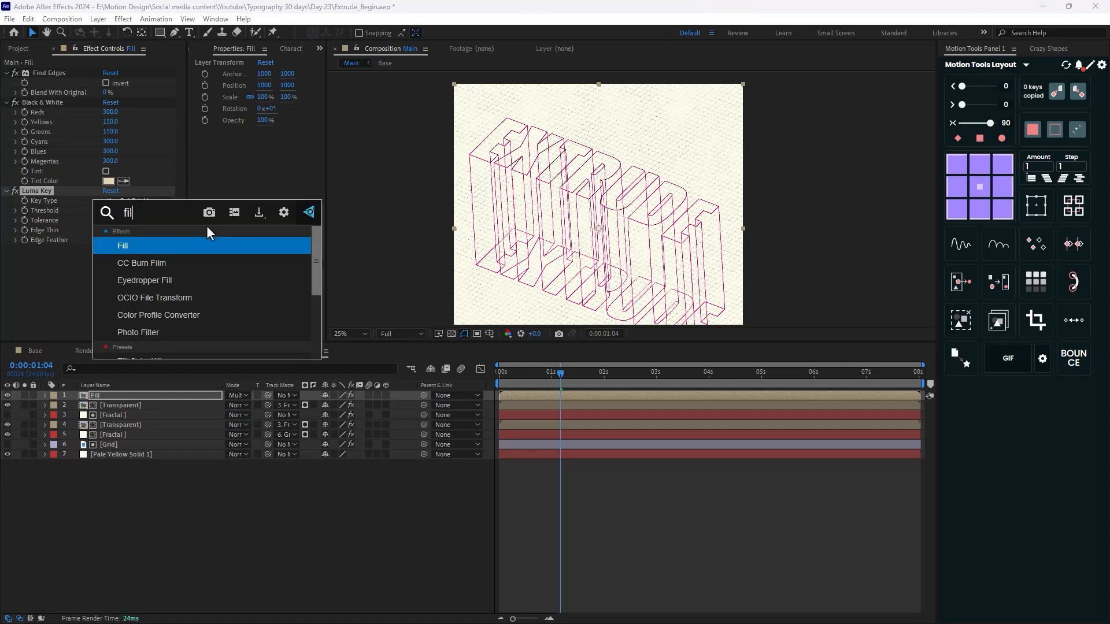
key(Return)
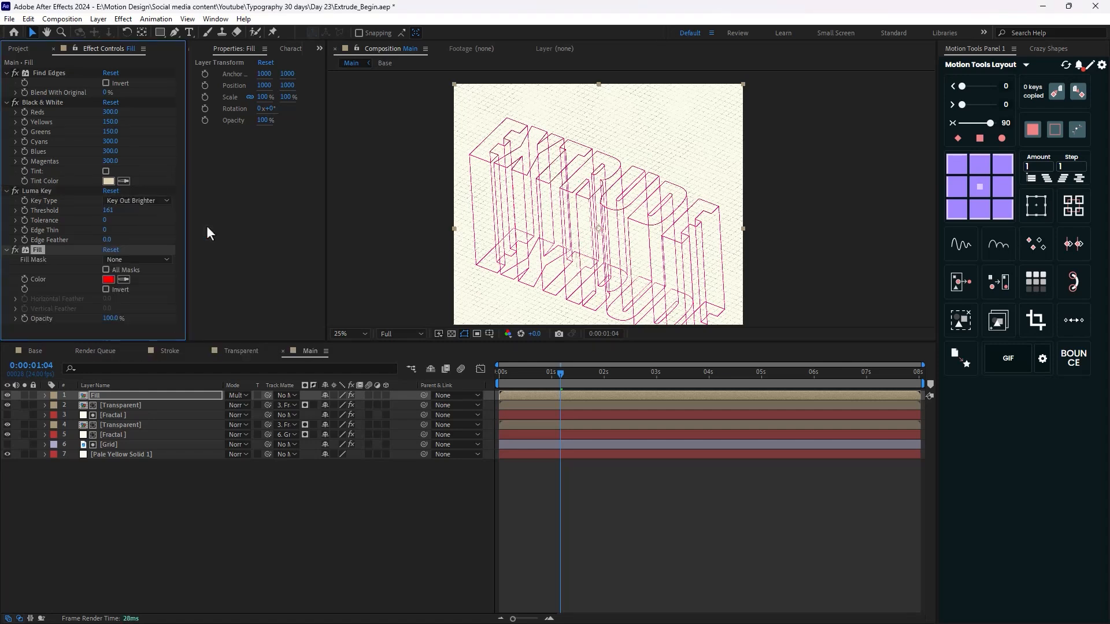
Compare the Fill layer with its Luma Key effect switched off and on
click(15, 191)
click(19, 189)
click(18, 189)
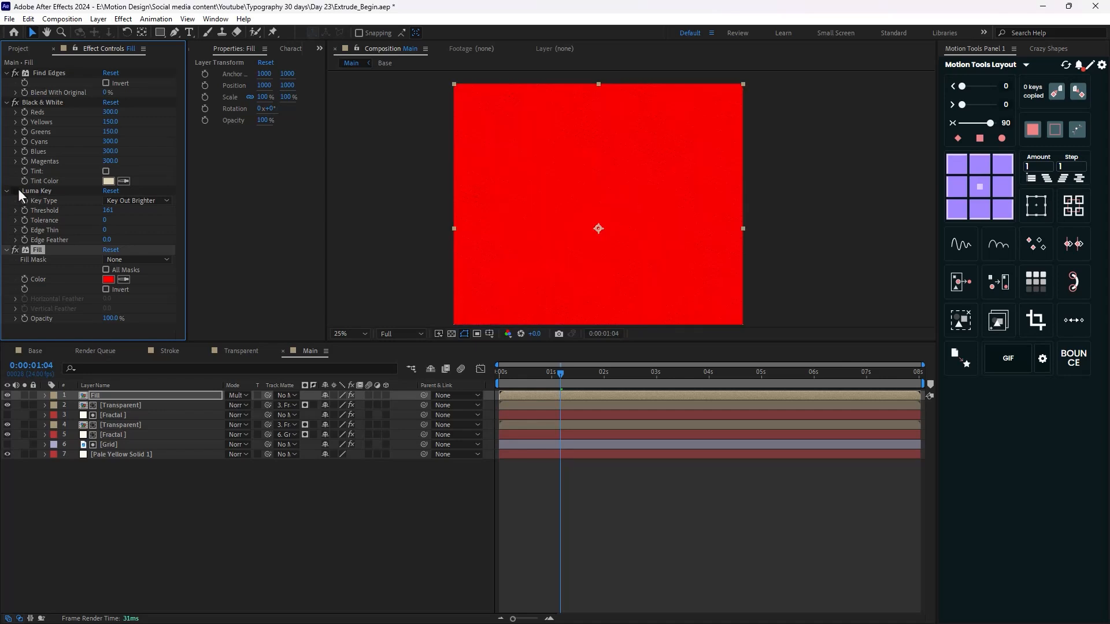
click(19, 189)
click(19, 189)
click(19, 189)
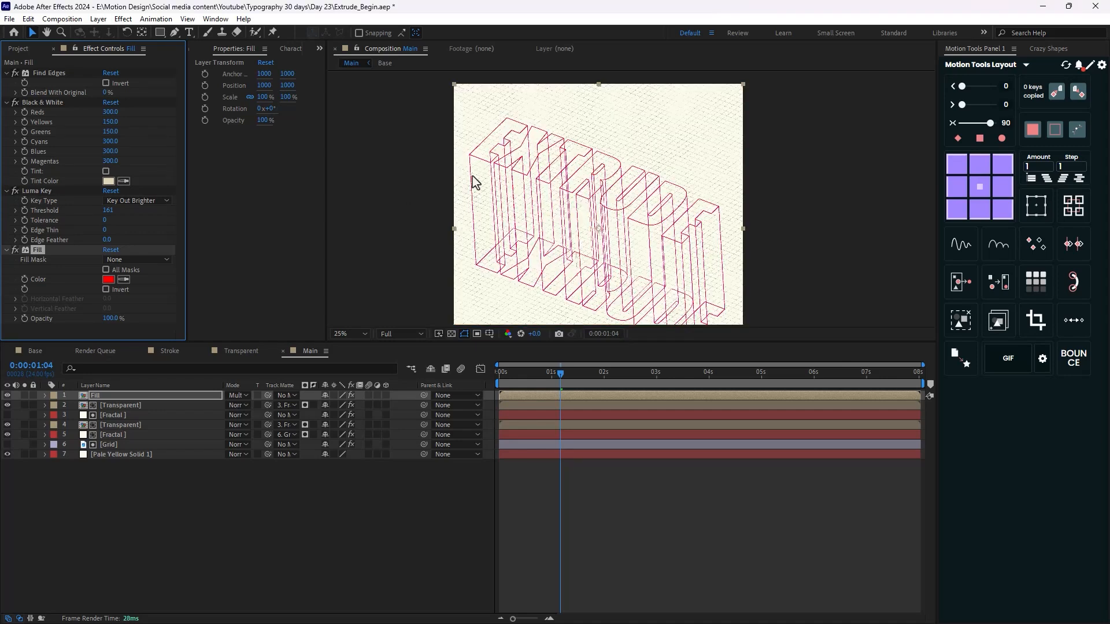
Change the Fill effect's color on the Fill layer to a light, cyan-tinted blue
key(period)
click(110, 281)
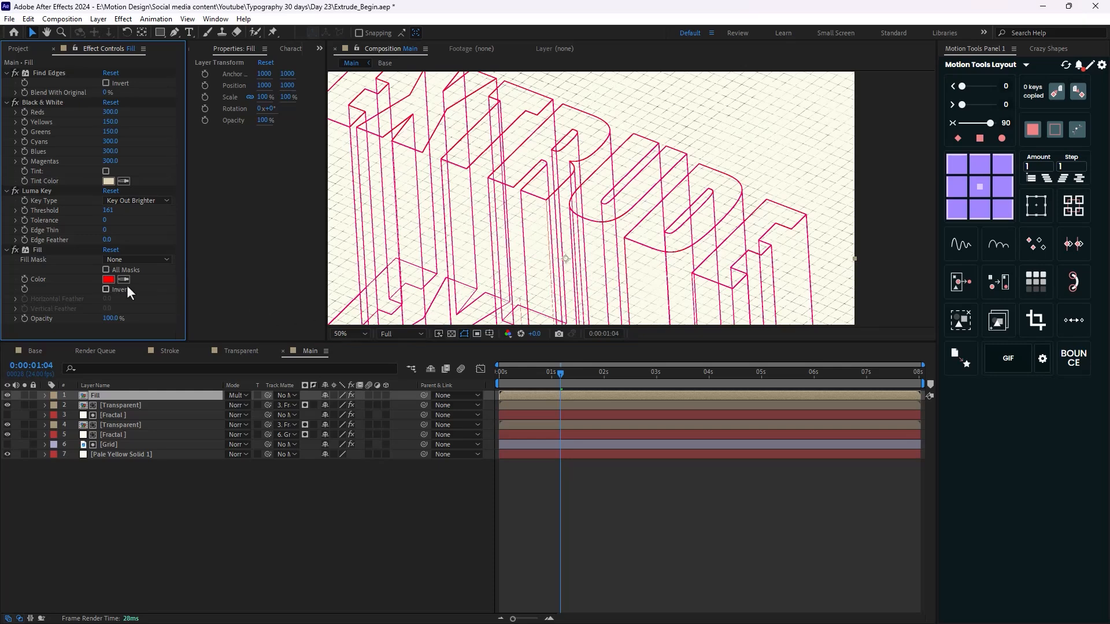
click(559, 380)
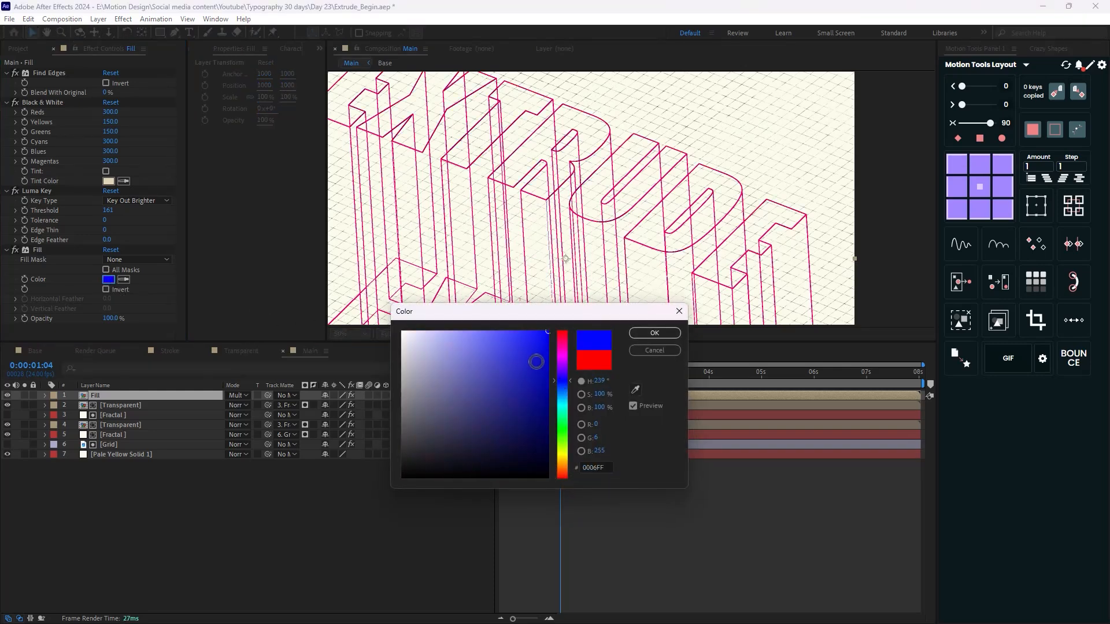
click(543, 332)
drag(561, 377, 567, 401)
click(655, 334)
click(247, 533)
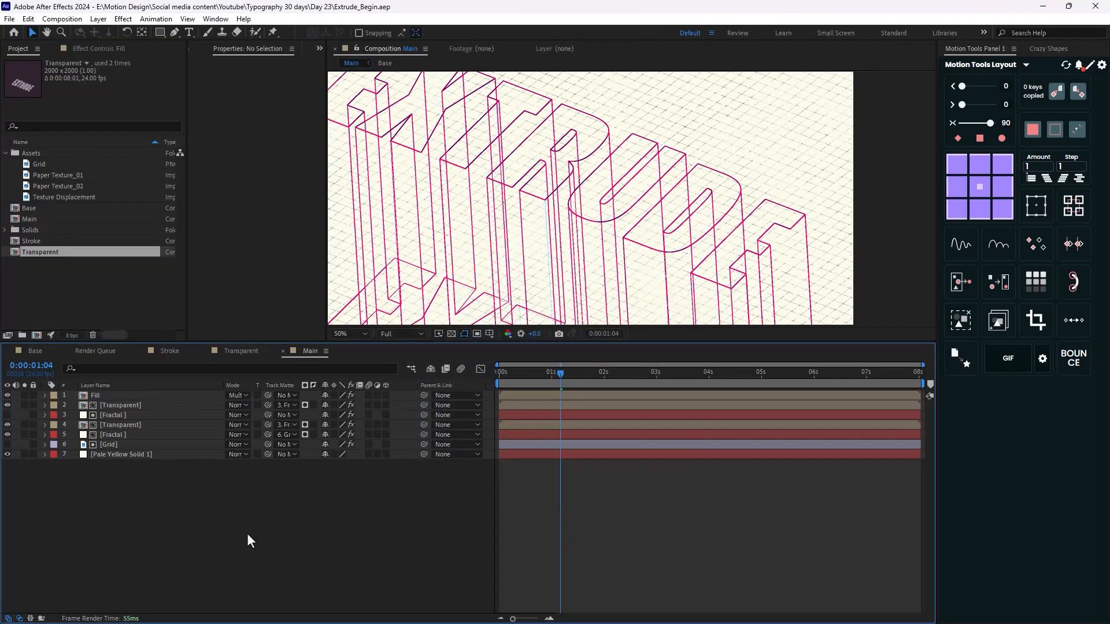
Place the Stroke composition as the top layer of the Main composition and apply the Fill effect to it
scroll(493, 241, down, 2)
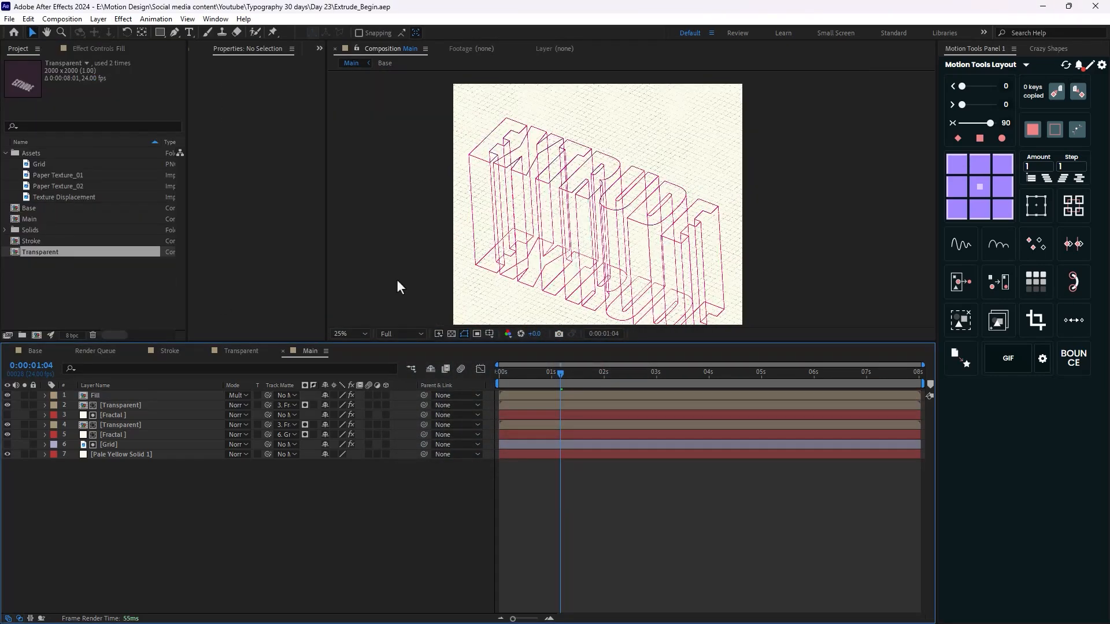
mouse_move(43, 242)
mouse_down()
mouse_move(109, 370)
mouse_move(160, 393)
mouse_up()
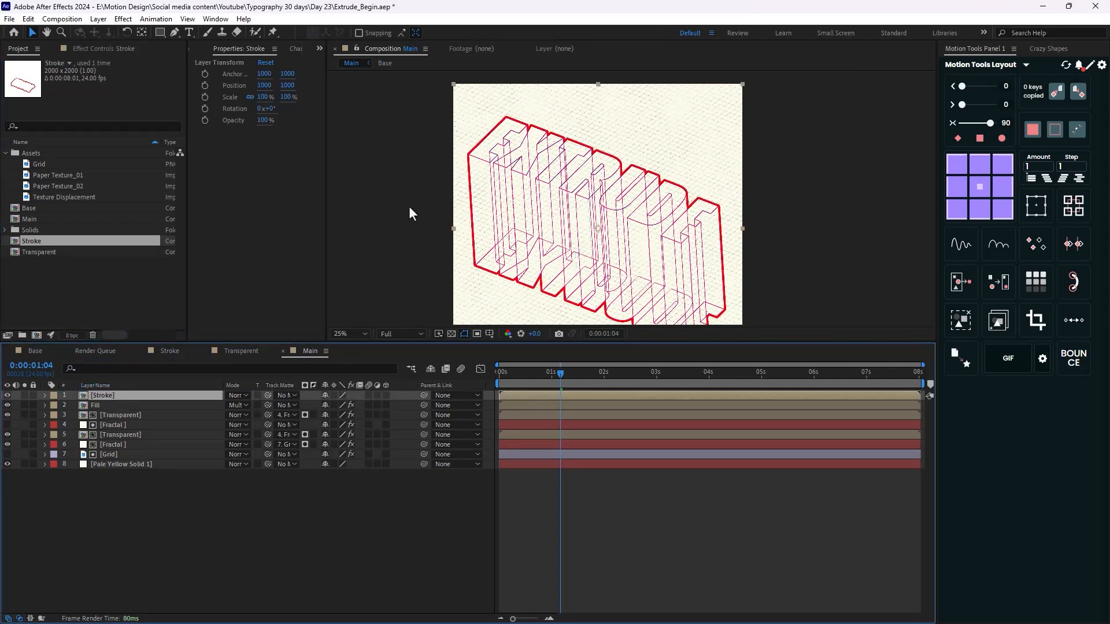
click(83, 54)
key(ctrl+space)
text(fill)
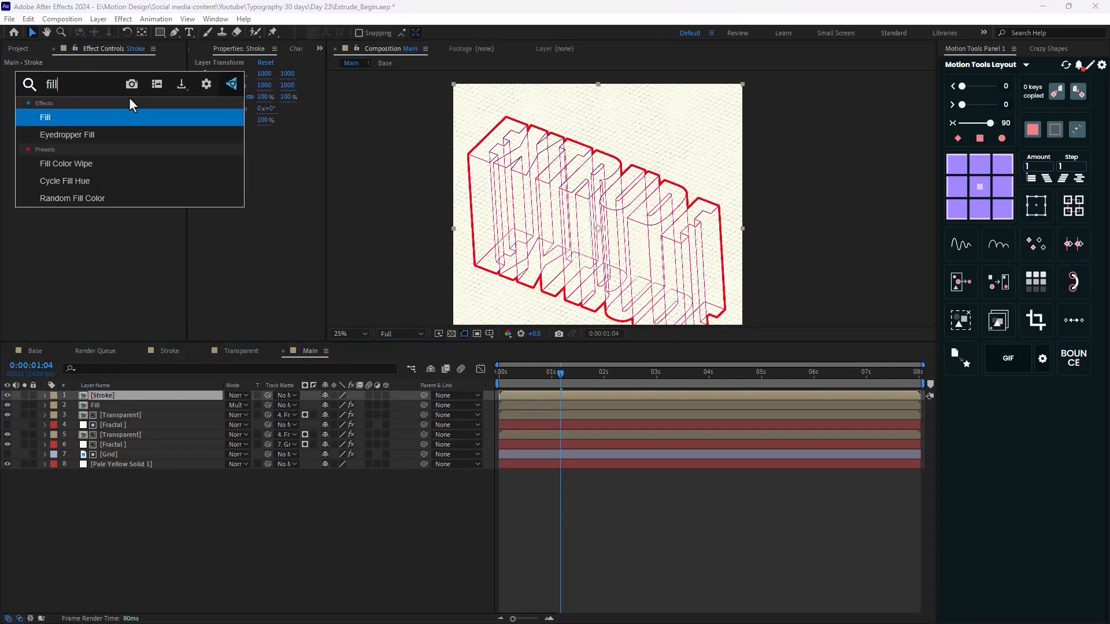
key(Return)
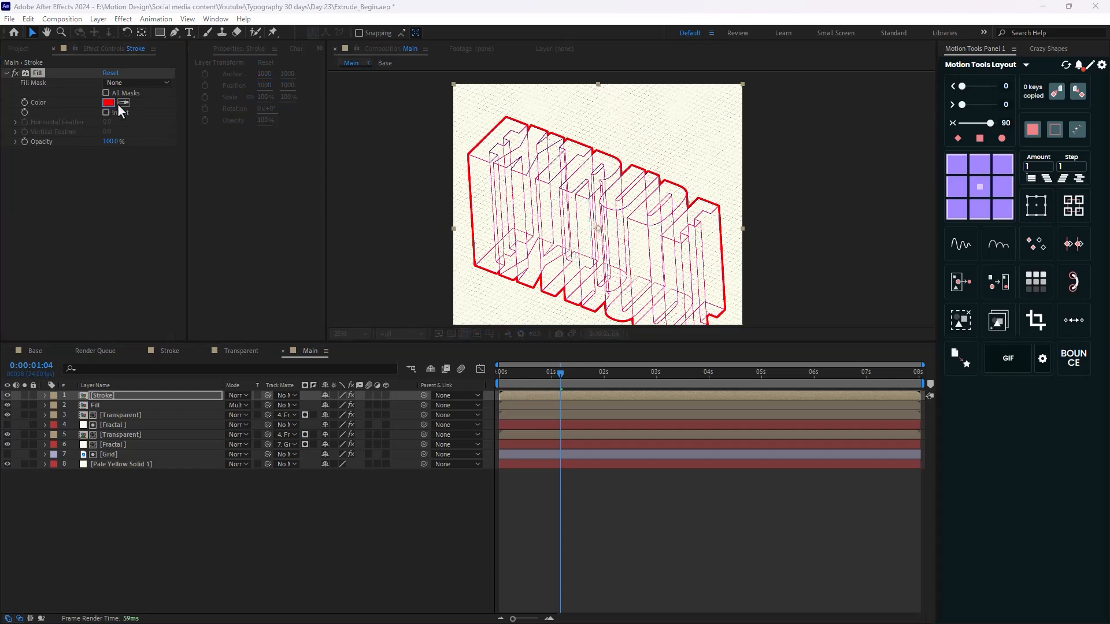
Set the Stroke layer's Fill effect color to bright green, 00FF12
click(108, 102)
drag(563, 396, 562, 432)
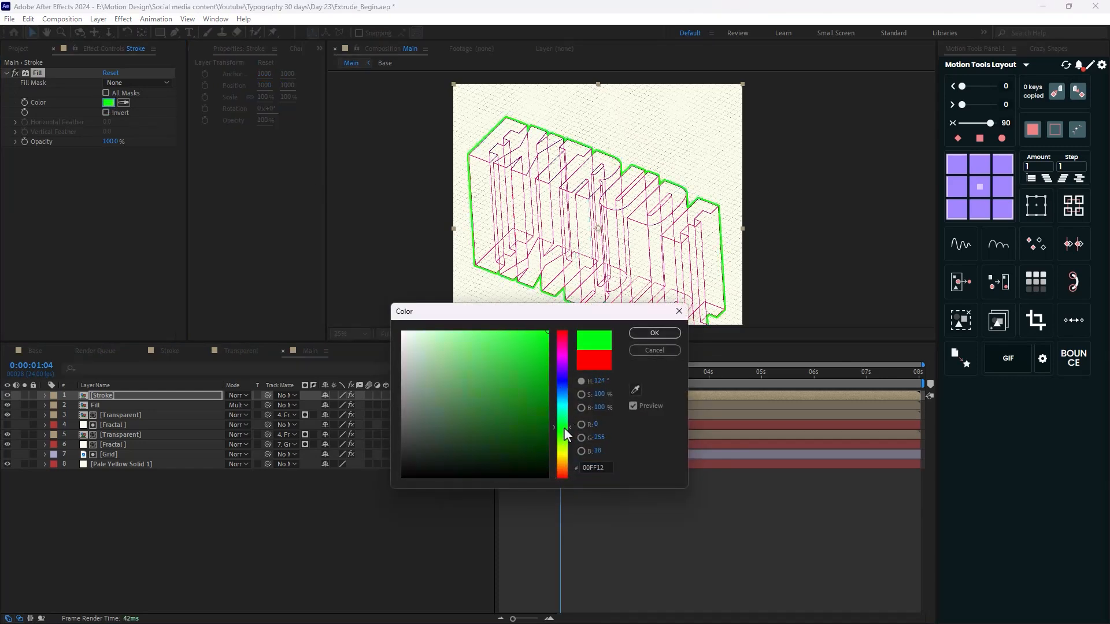
click(662, 334)
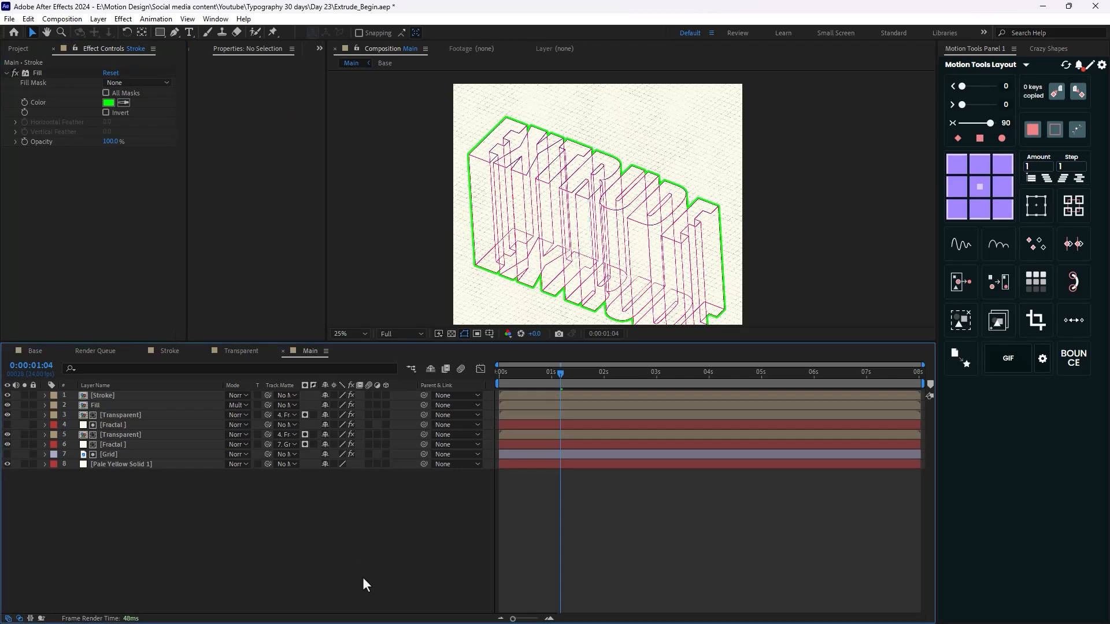
Set the Stroke layer's blending mode to Multiply and check the thick outline up close
click(243, 396)
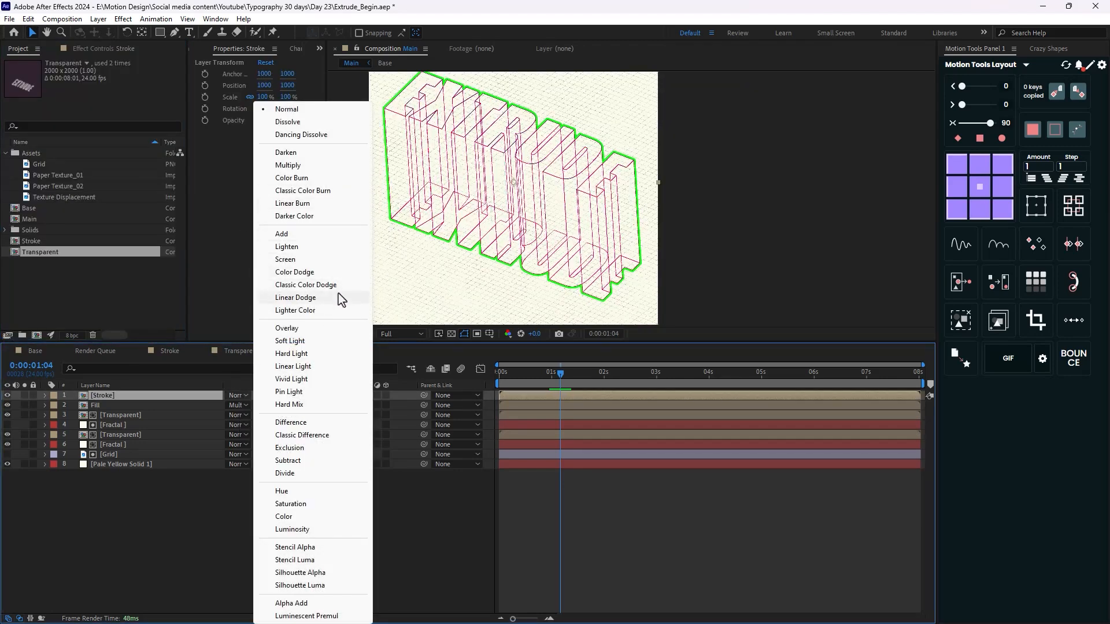
click(291, 166)
scroll(407, 230, up, 4)
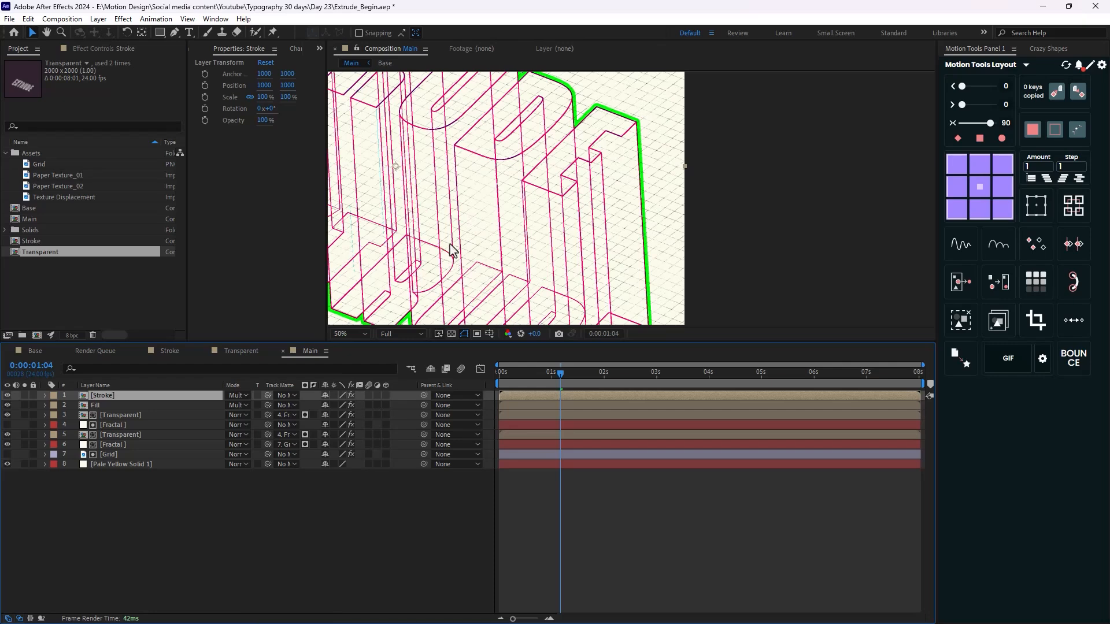
scroll(542, 240, down, 2)
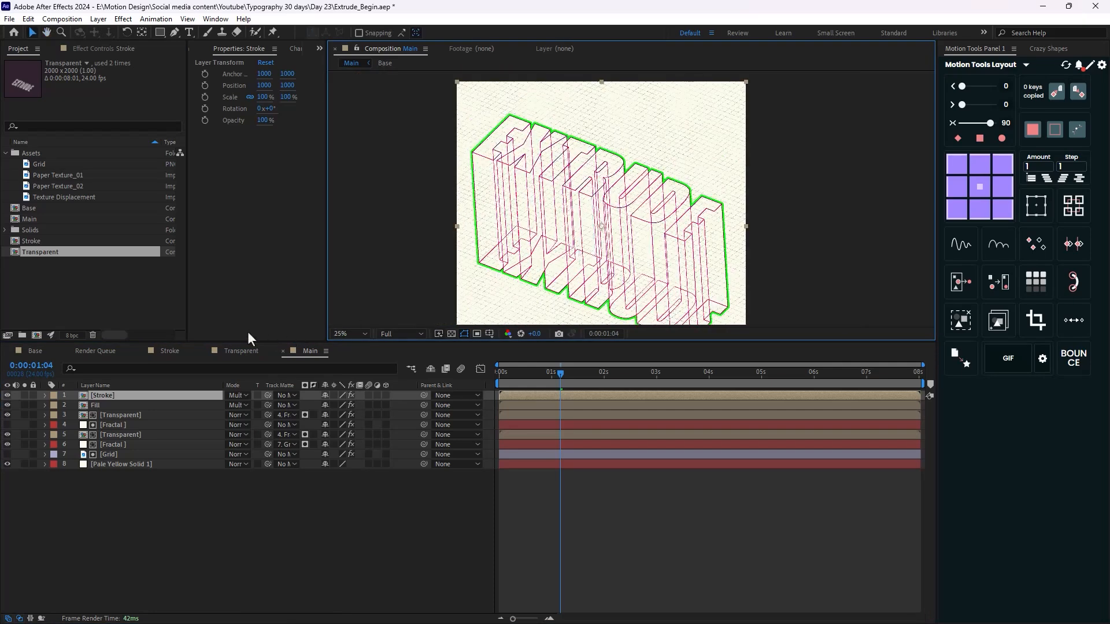
Place the Base composition as the top layer of the Main composition and rename that layer Outline
click(74, 259)
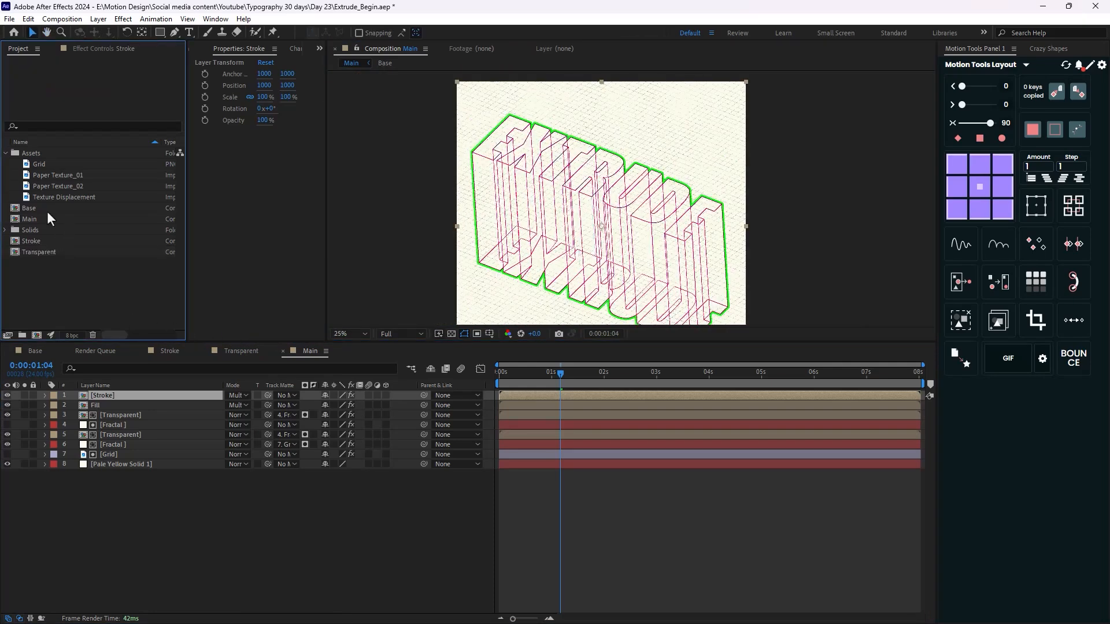
drag(46, 209, 113, 394)
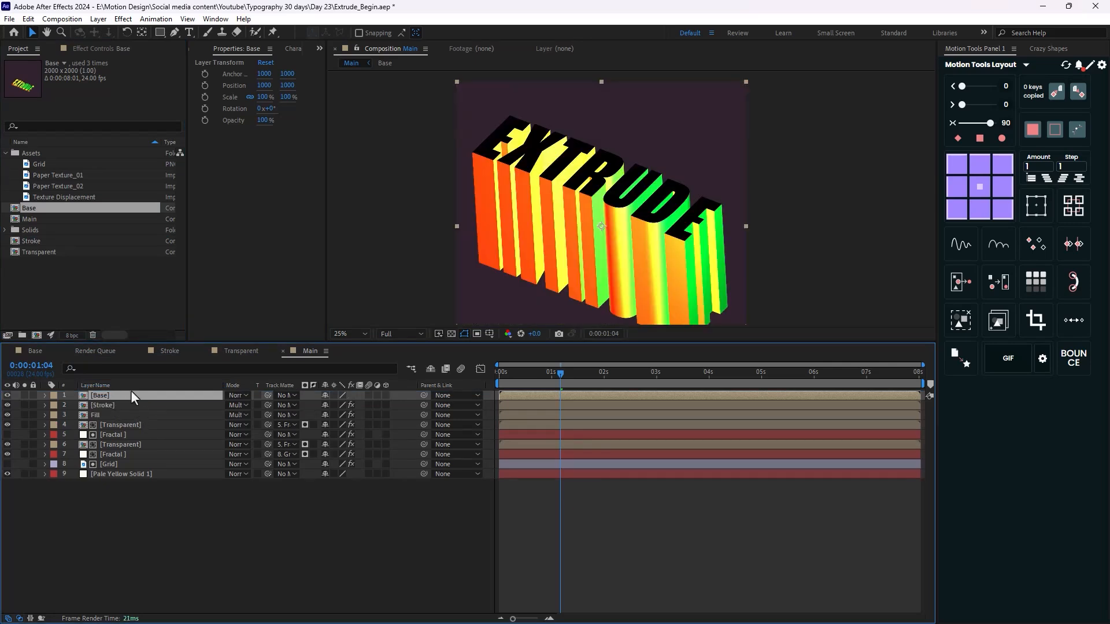
key(Return)
text(Outli)
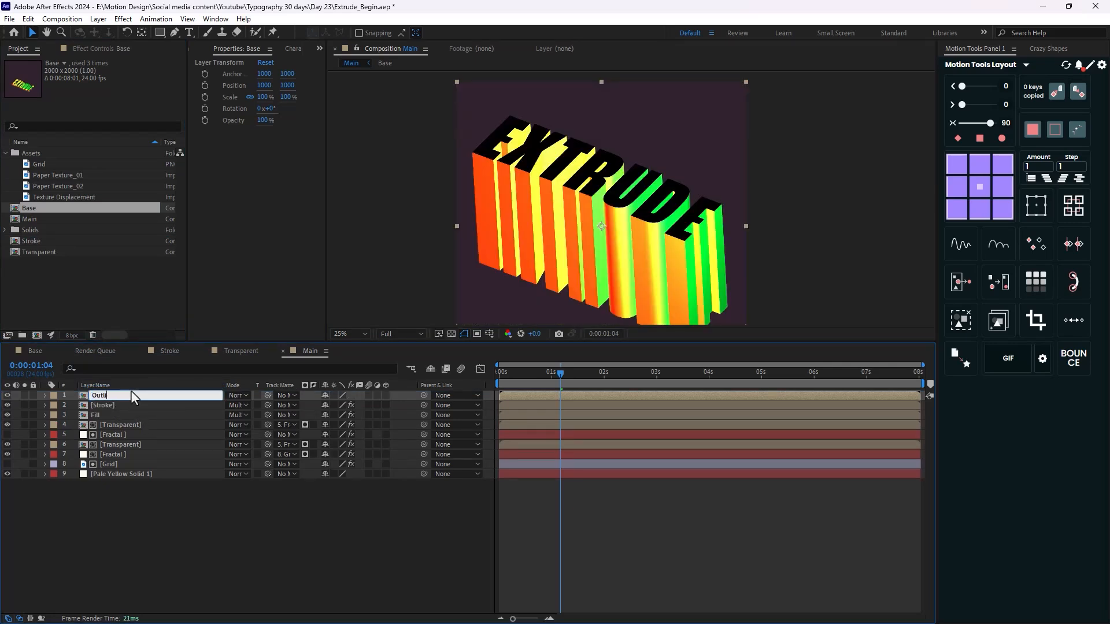
text(ne)
key(Return)
Apply the Find Edges effect to the Outline layer
key(ctrl+space)
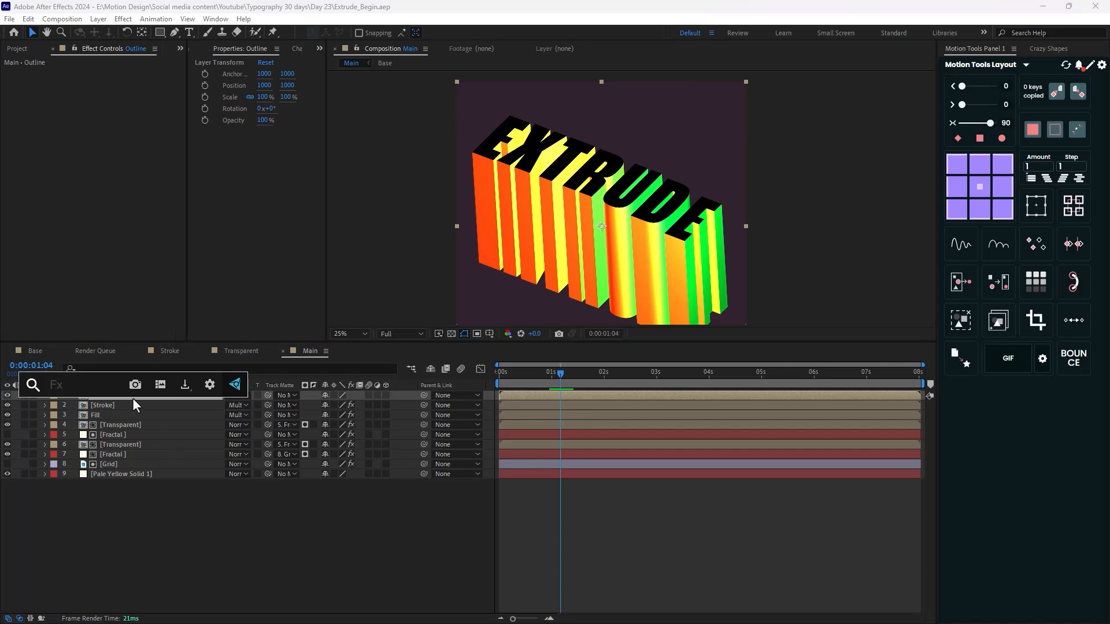
text(fin)
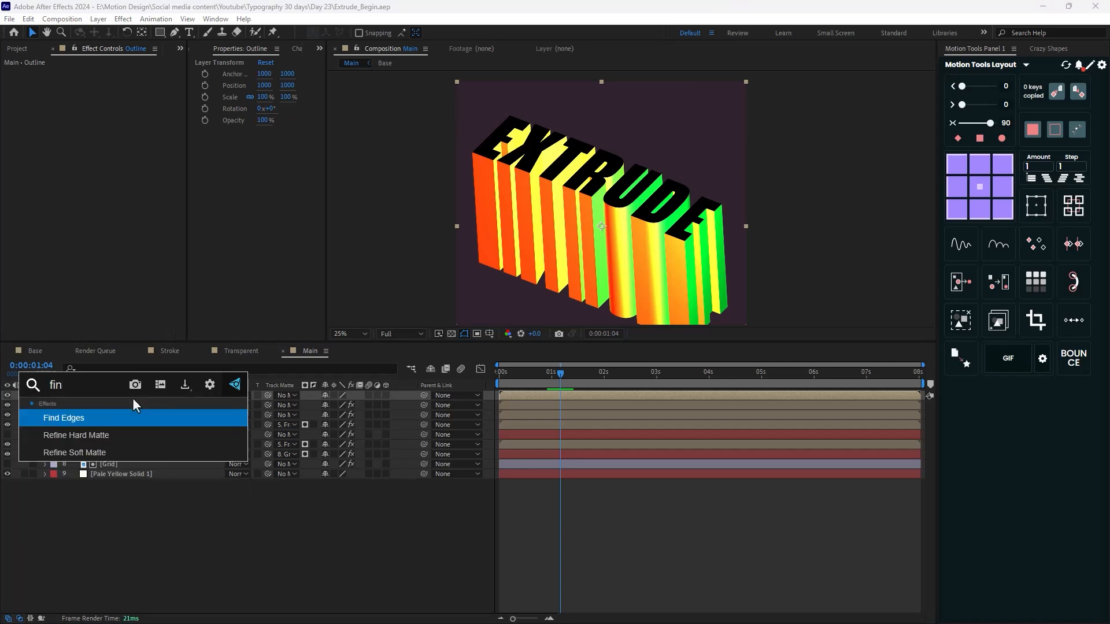
key(Return)
Apply the Luma Key effect to the Outline layer with Key Out Brighter and a Threshold of 214
key(ctrl+space)
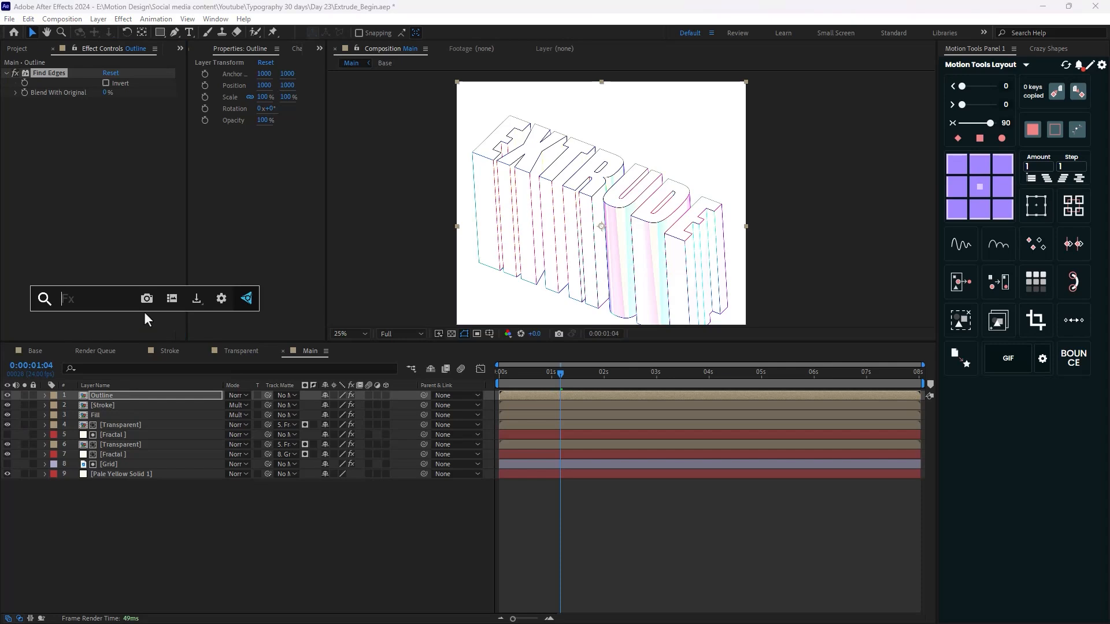
text(luma)
key(Return)
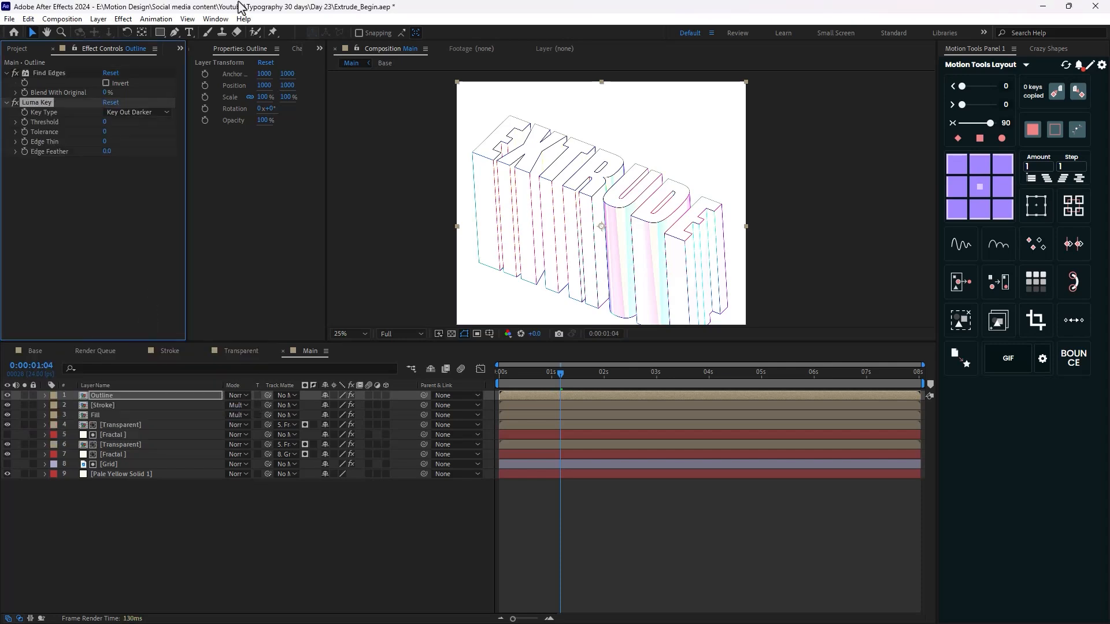
click(145, 112)
click(138, 125)
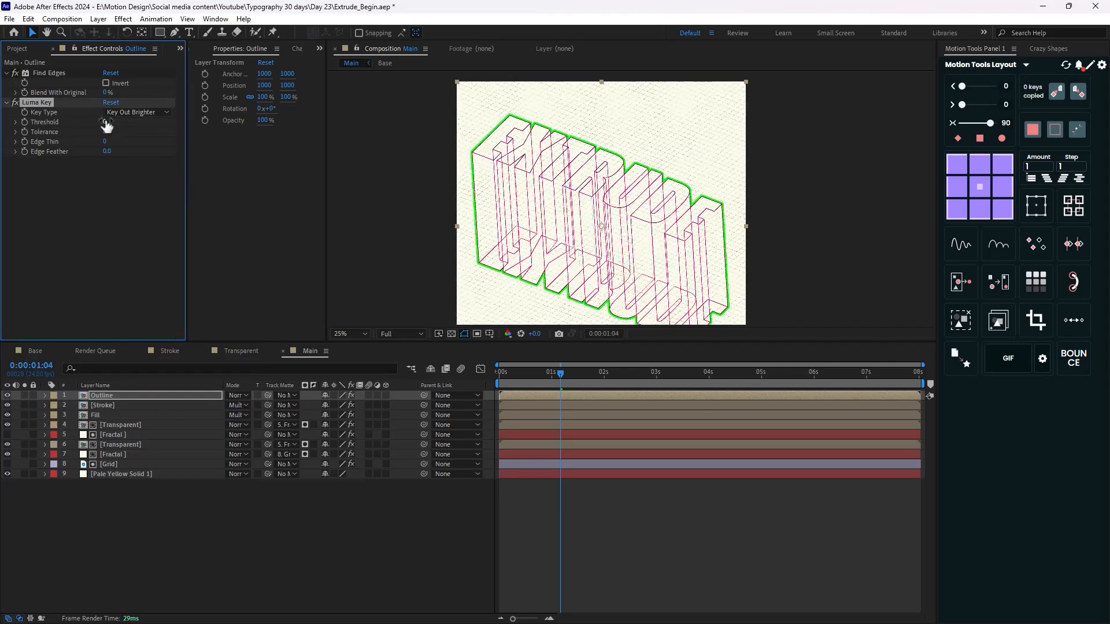
drag(105, 122, 241, 134)
Apply the Fill effect to the Outline layer and check the lines up close
key(ctrl+space)
text(fill)
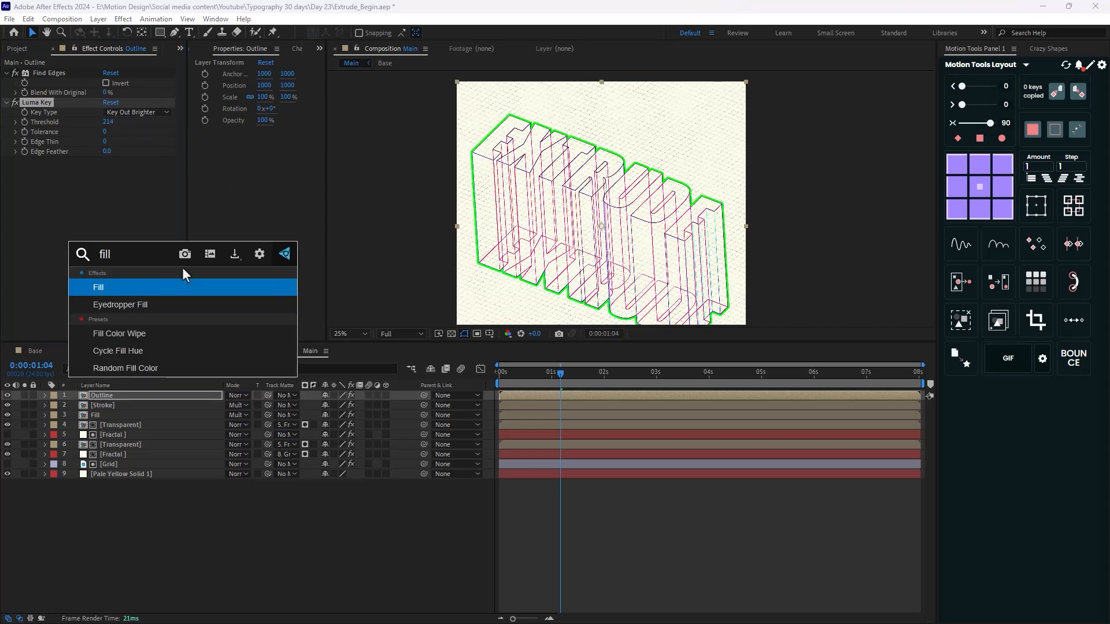
key(Return)
scroll(494, 294, up, 2)
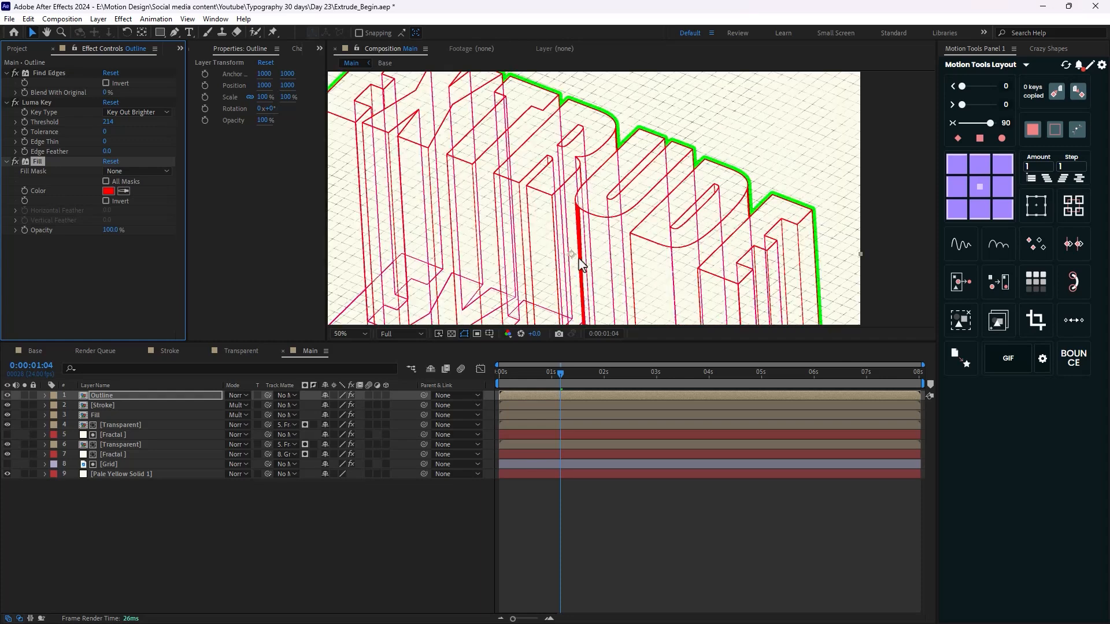
drag(543, 178, 539, 168)
click(115, 195)
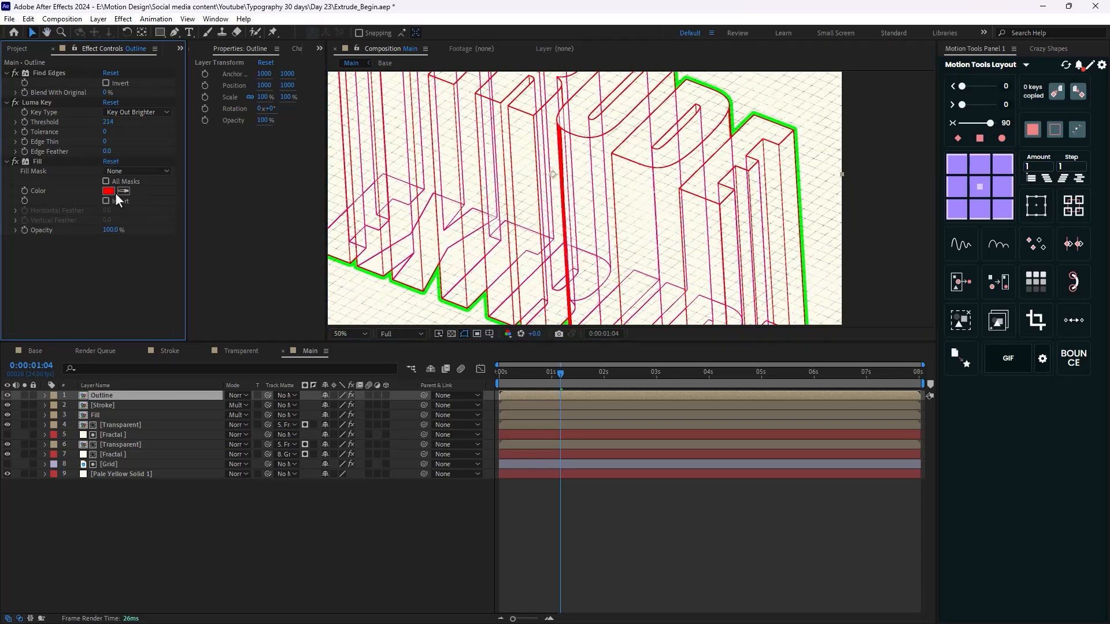
click(106, 200)
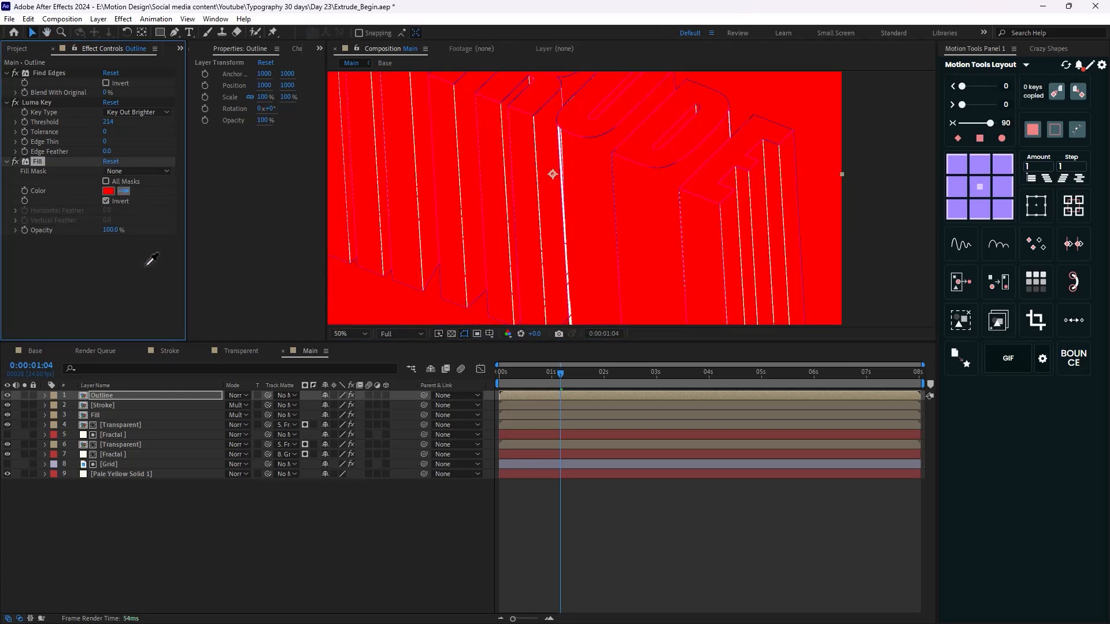
click(109, 191)
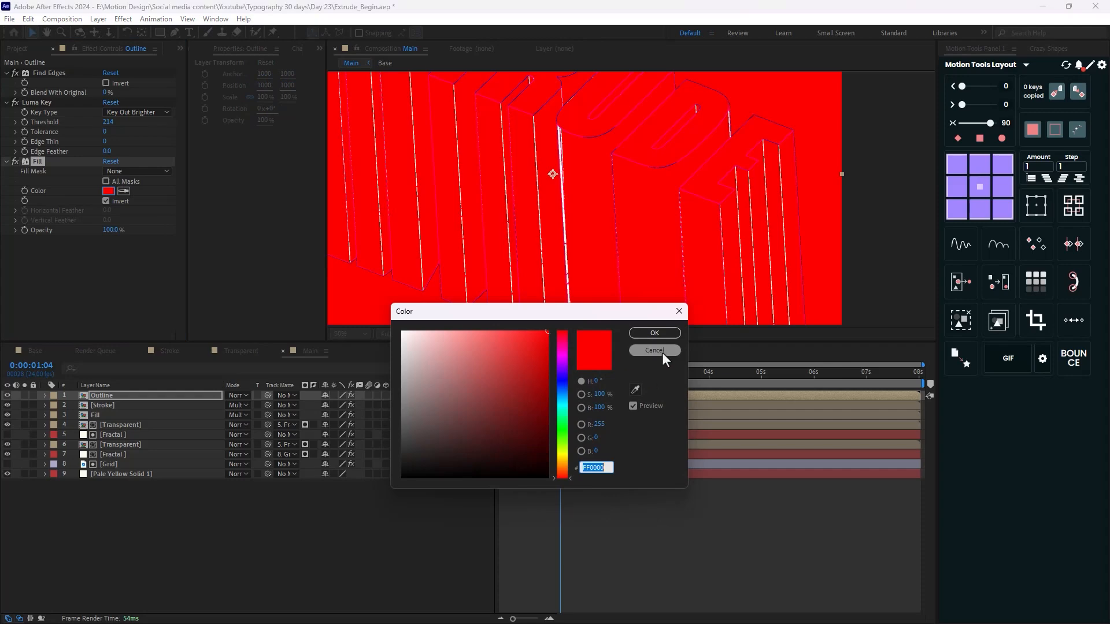
click(654, 350)
click(105, 201)
Set the Outline layer's Fill effect color to the cyan blue 06C5EE
click(109, 191)
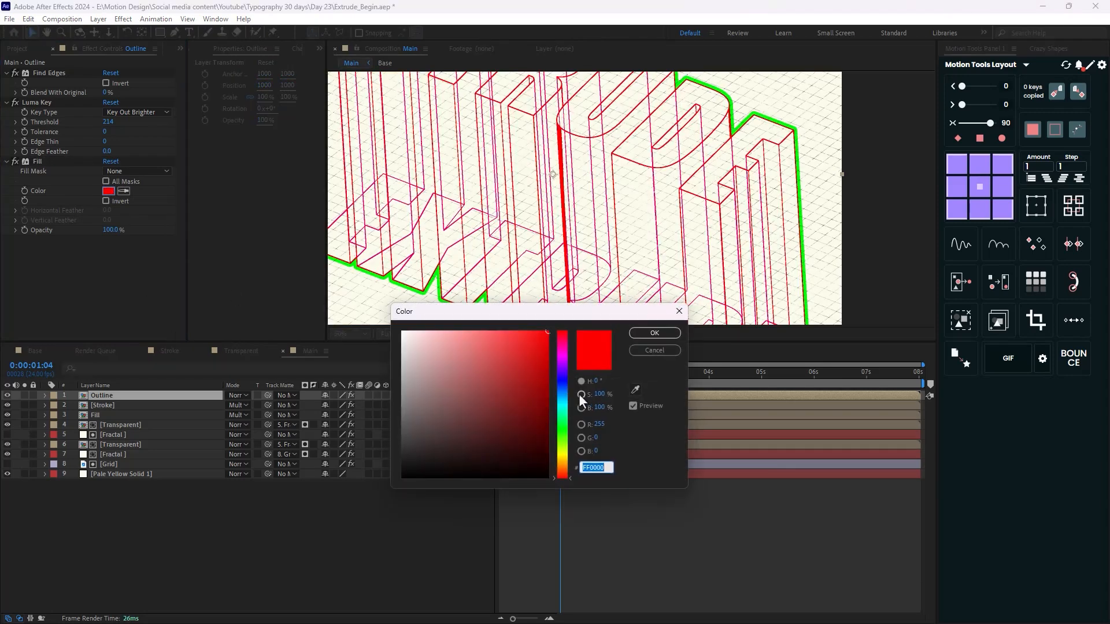
click(562, 404)
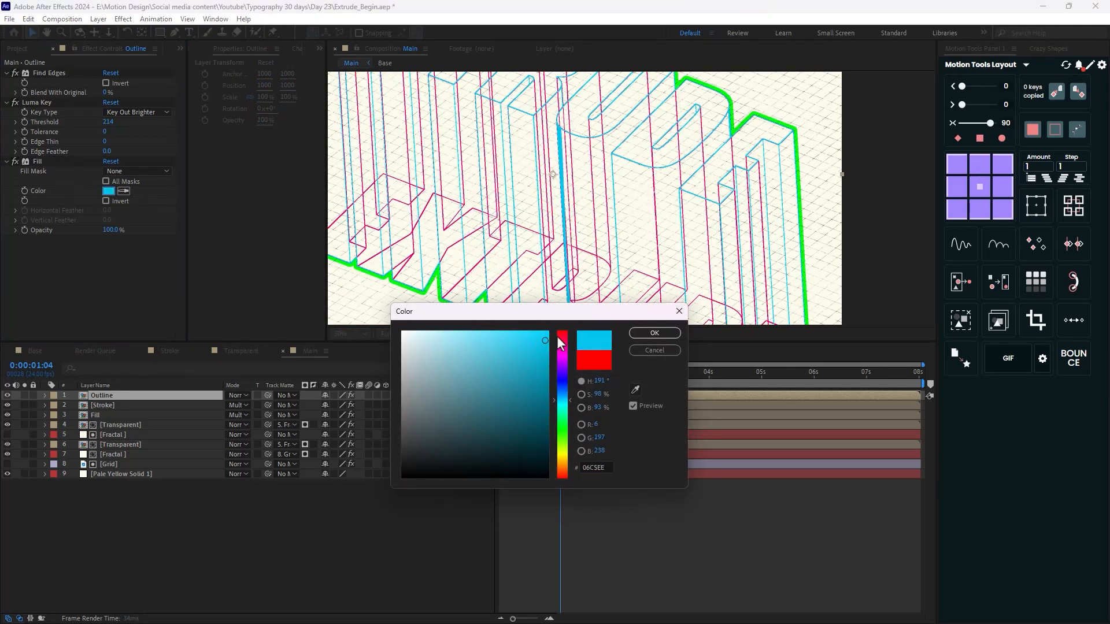
click(645, 332)
Apply the Simple Choker effect to the Outline layer with a Choke Matte of -3
key(ctrl+space)
text(sim)
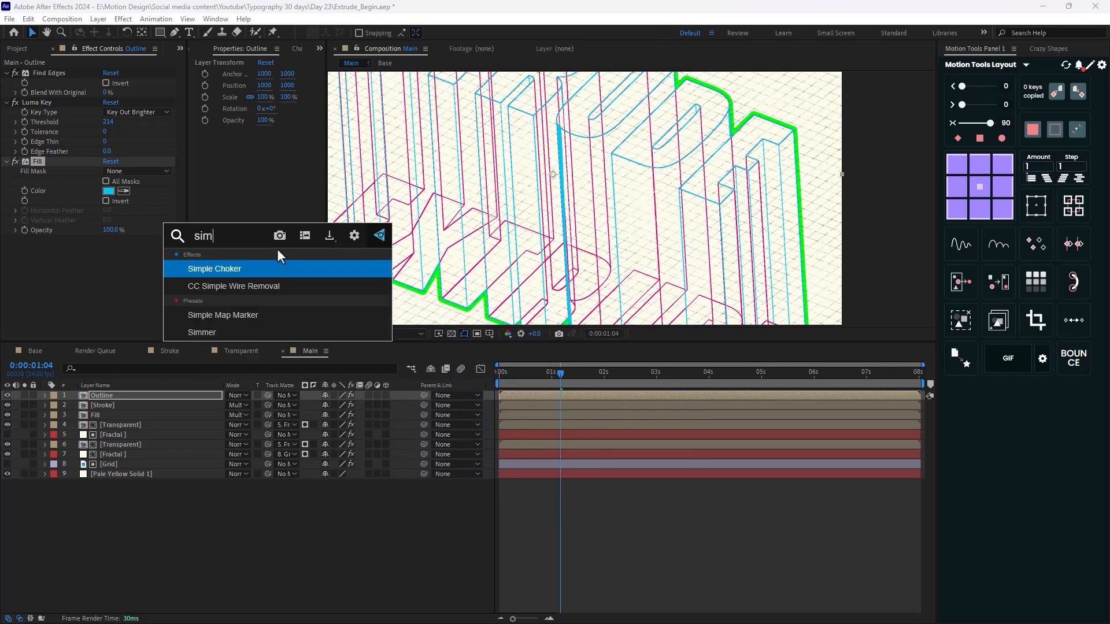
key(Return)
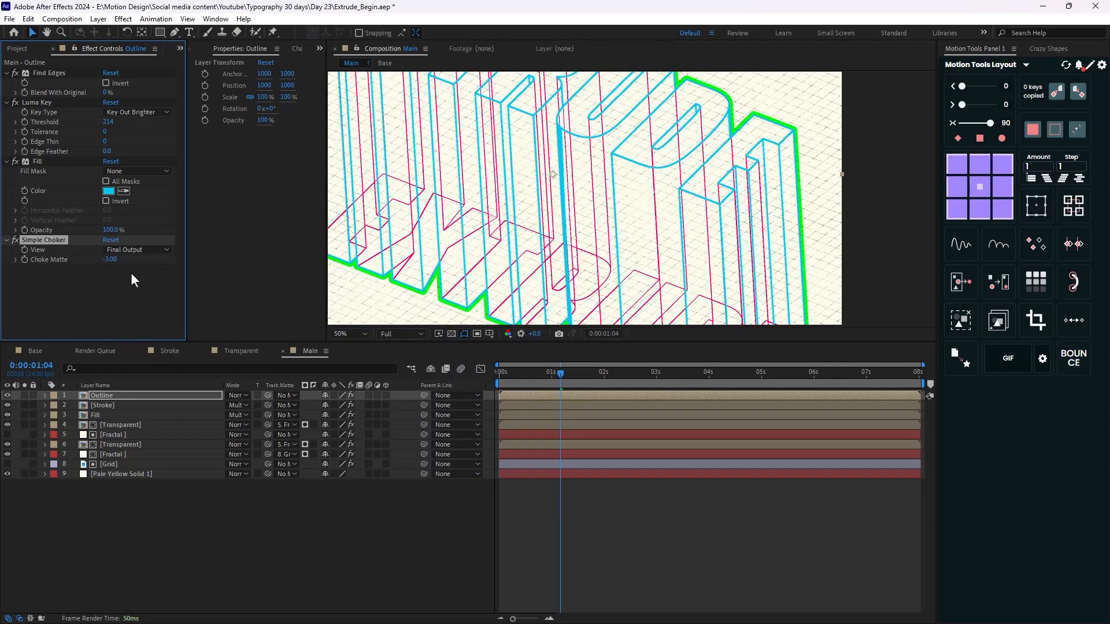
Duplicate the Outline layer's Simple Choker effect three times
key(ctrl+space)
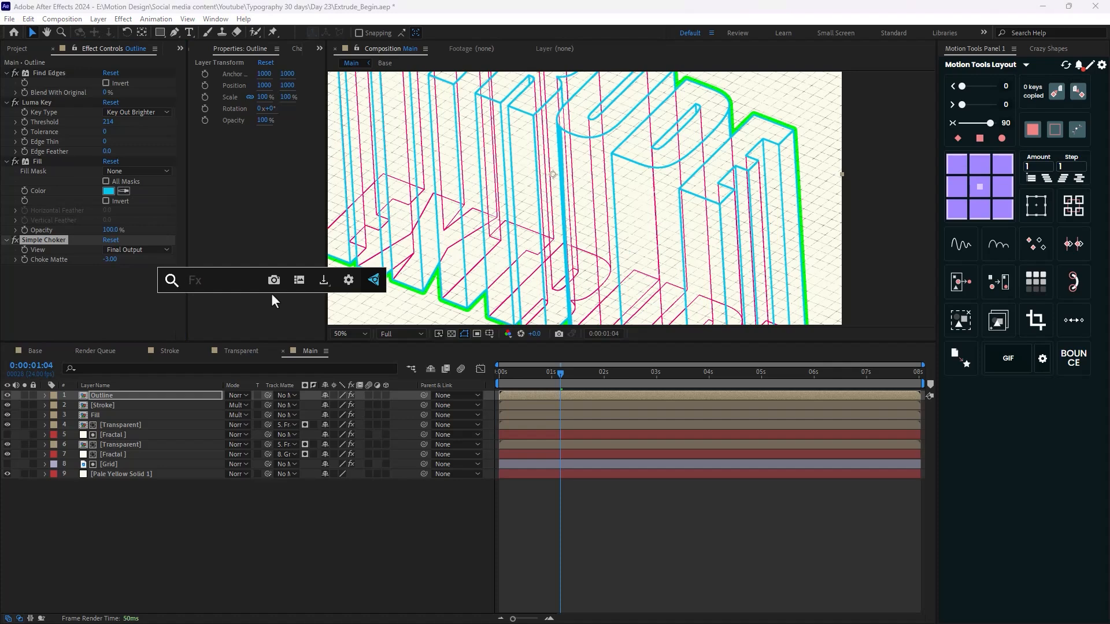
click(95, 295)
click(55, 240)
key(ctrl+d)
key(ctrl+d)
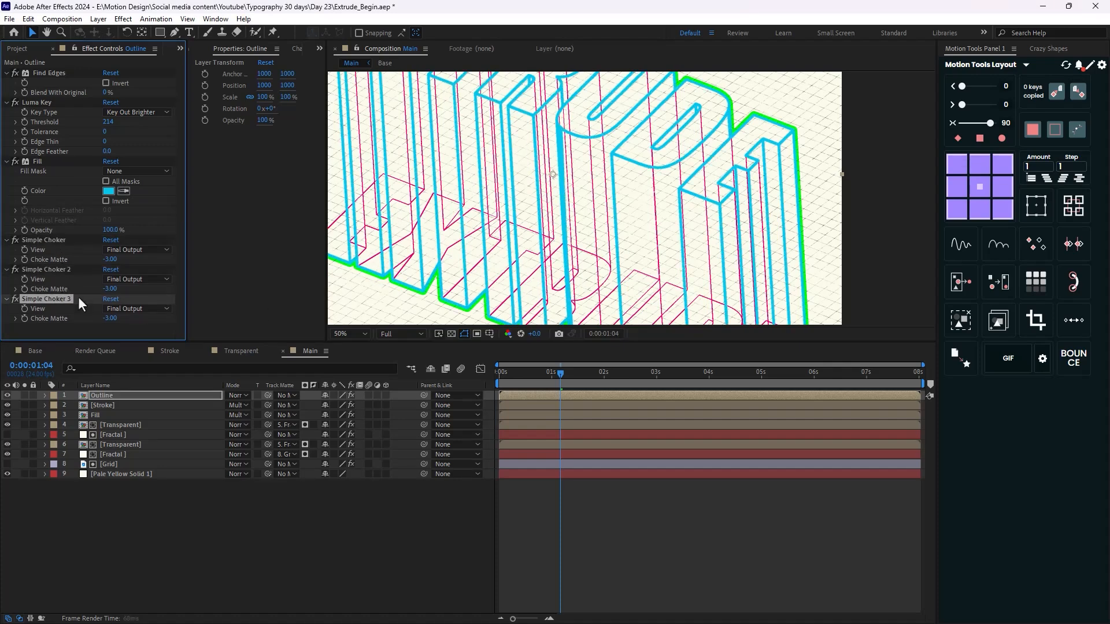
key(ctrl+d)
Set Choke Matte to 2 on Simple Choker 2, -1 on Simple Choker 3 and 1 on Simple Choker 4
click(110, 276)
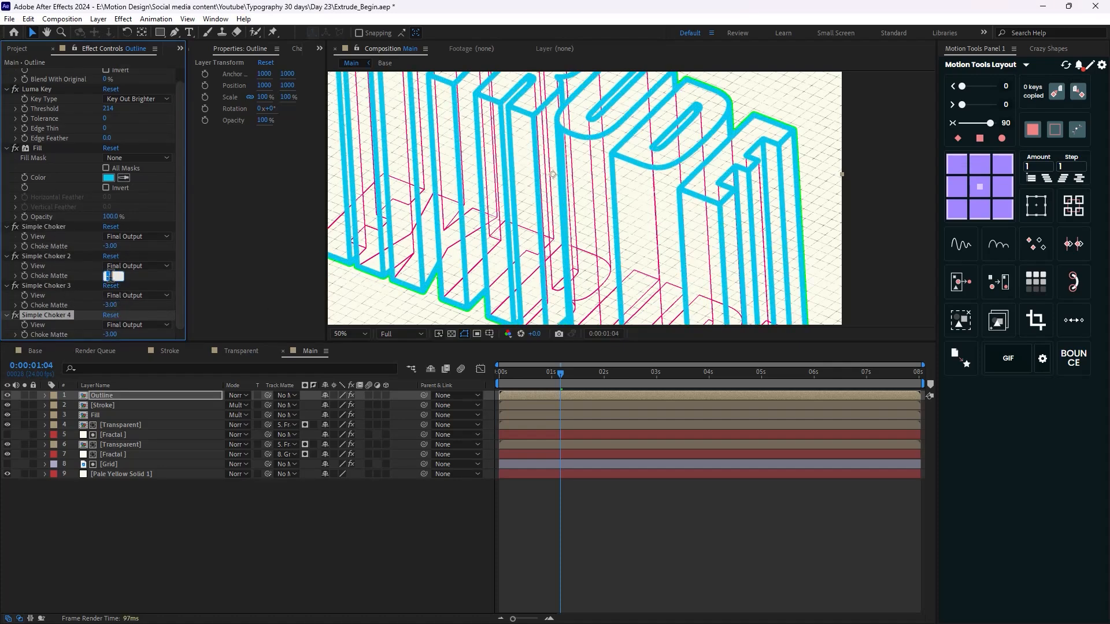
text(2)
key(Return)
click(110, 304)
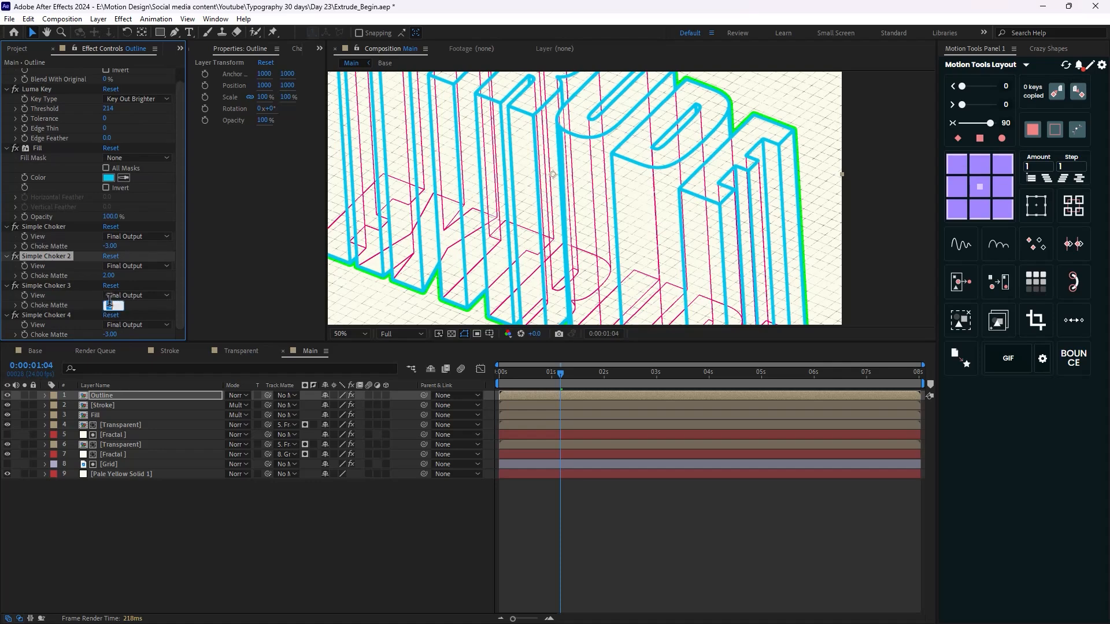
text(-1)
key(Return)
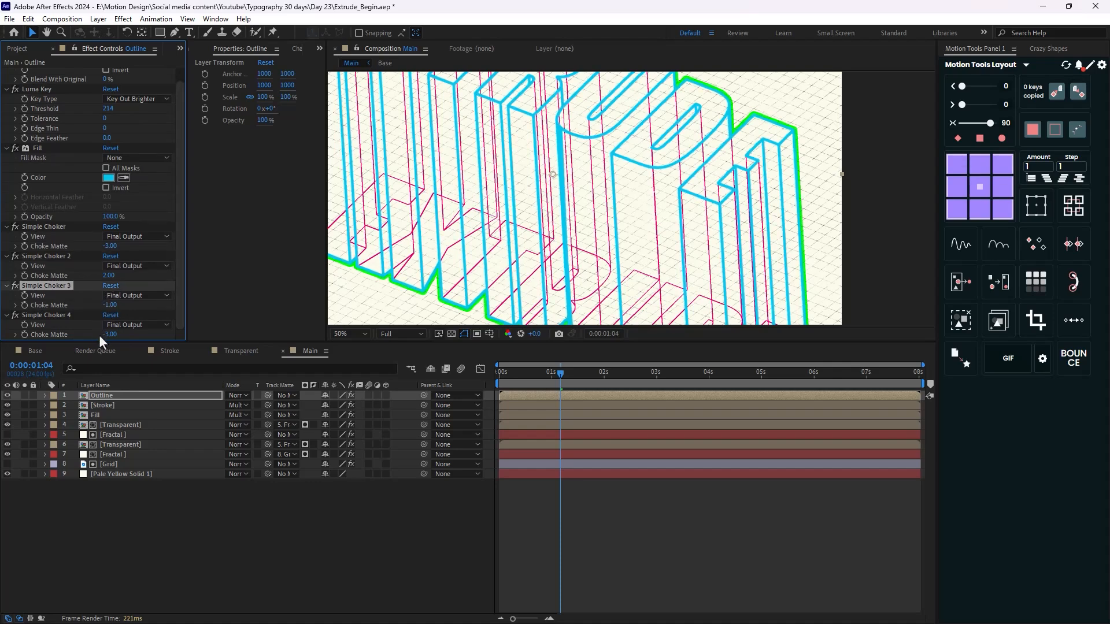
text(1)
key(Return)
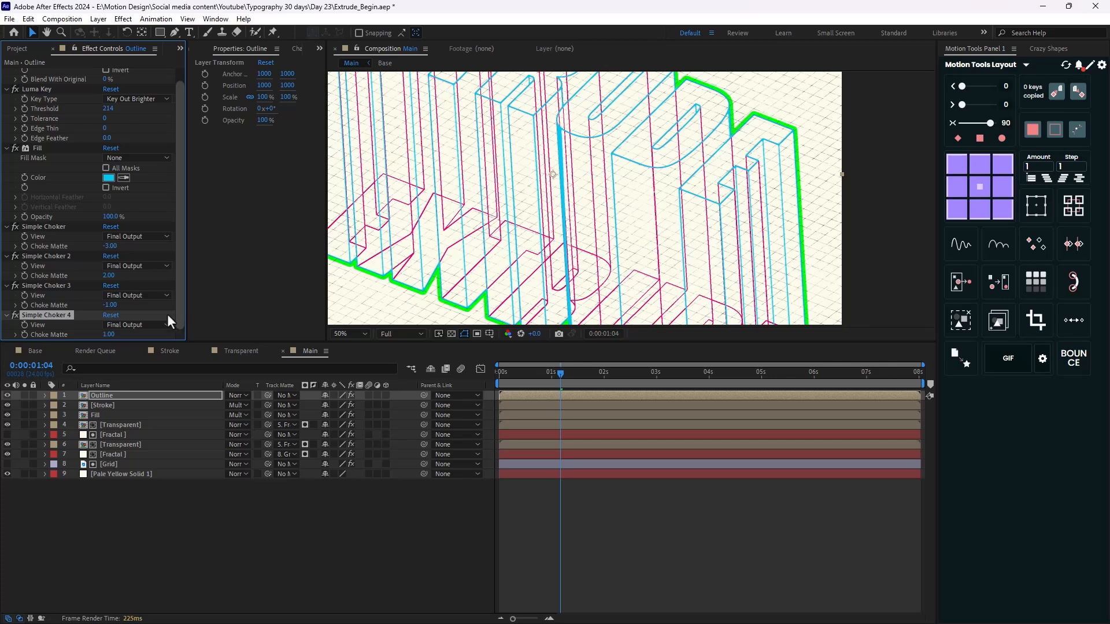
click(154, 499)
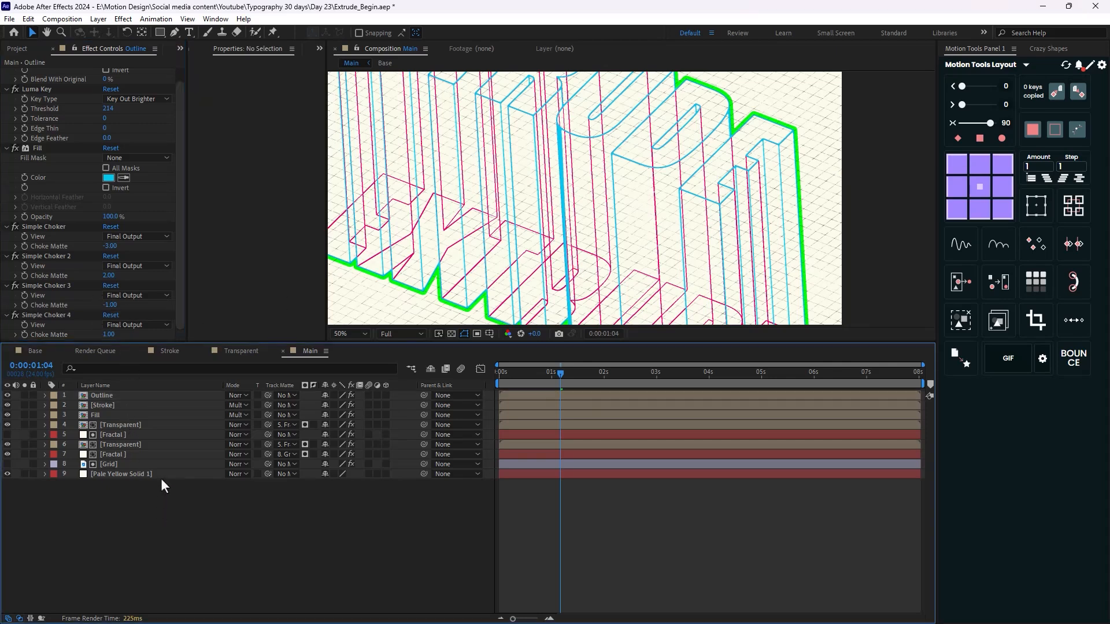
Place the Paper Texture_01 image in the Main composition directly below the Outline layer
click(16, 49)
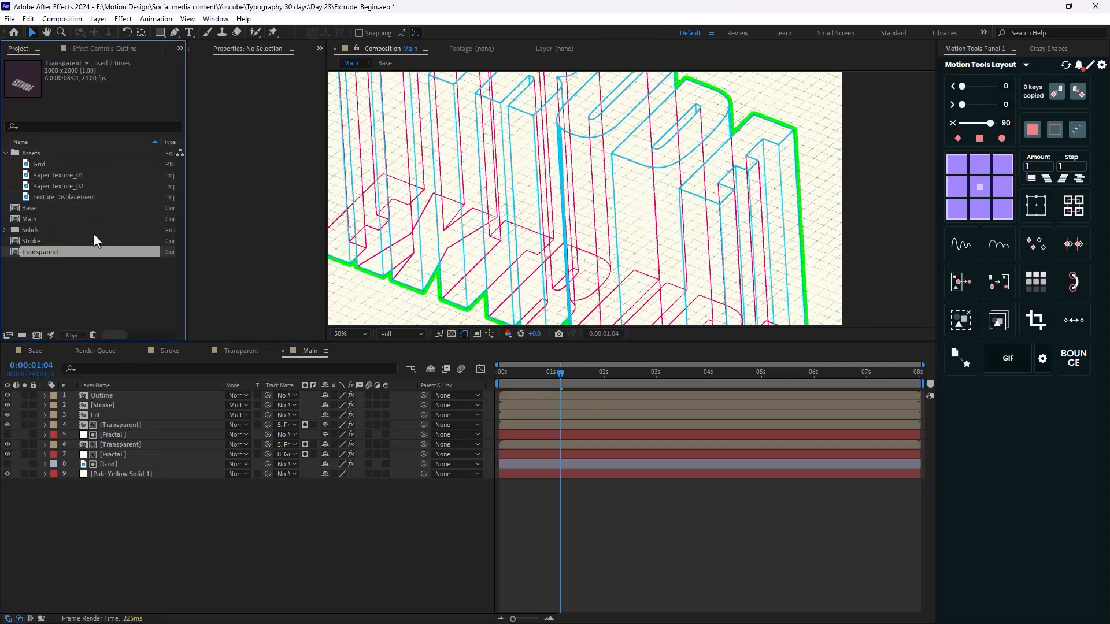
click(85, 179)
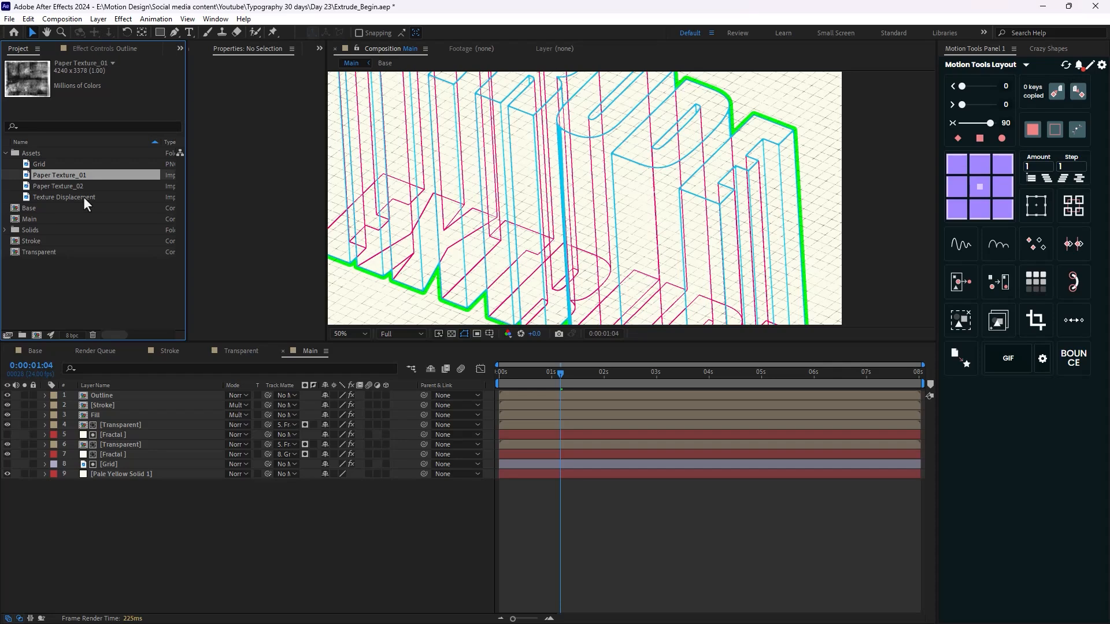
mouse_move(85, 175)
mouse_down()
mouse_move(146, 411)
mouse_move(141, 404)
mouse_up()
scroll(569, 228, down, 2)
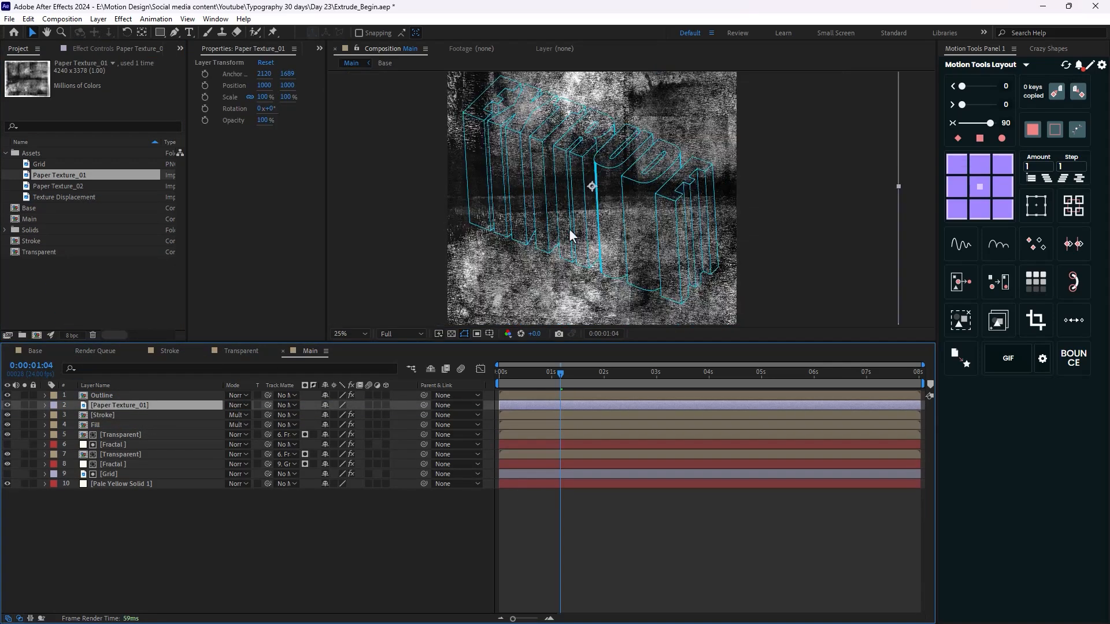
Set the Paper Texture_01 layer's blending mode to Overlay and use the Fill layer as its track matte
click(248, 405)
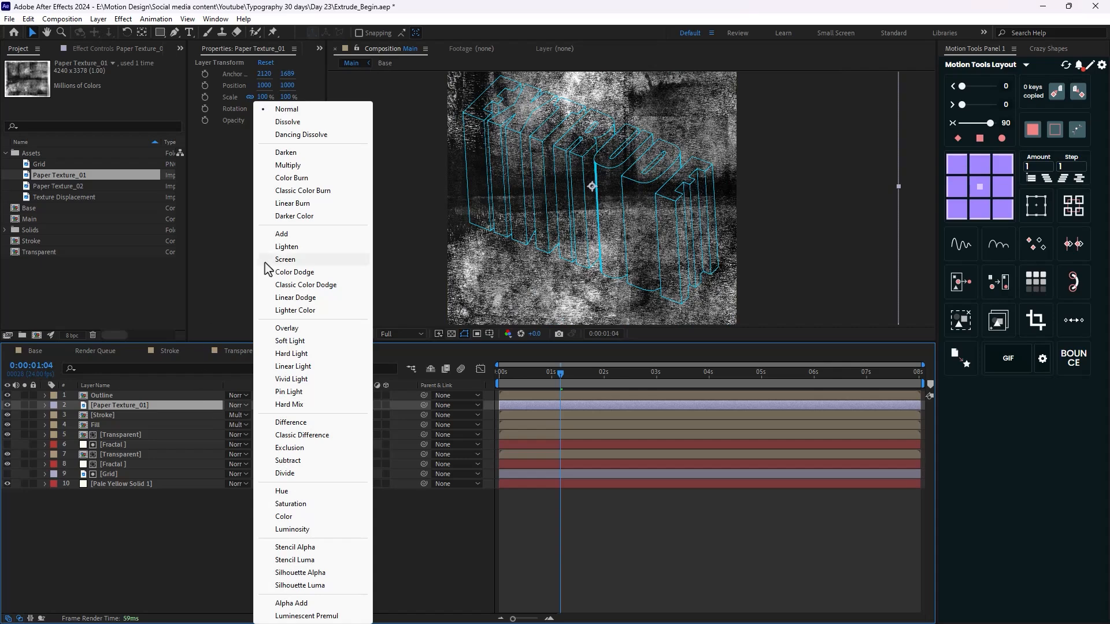
click(291, 328)
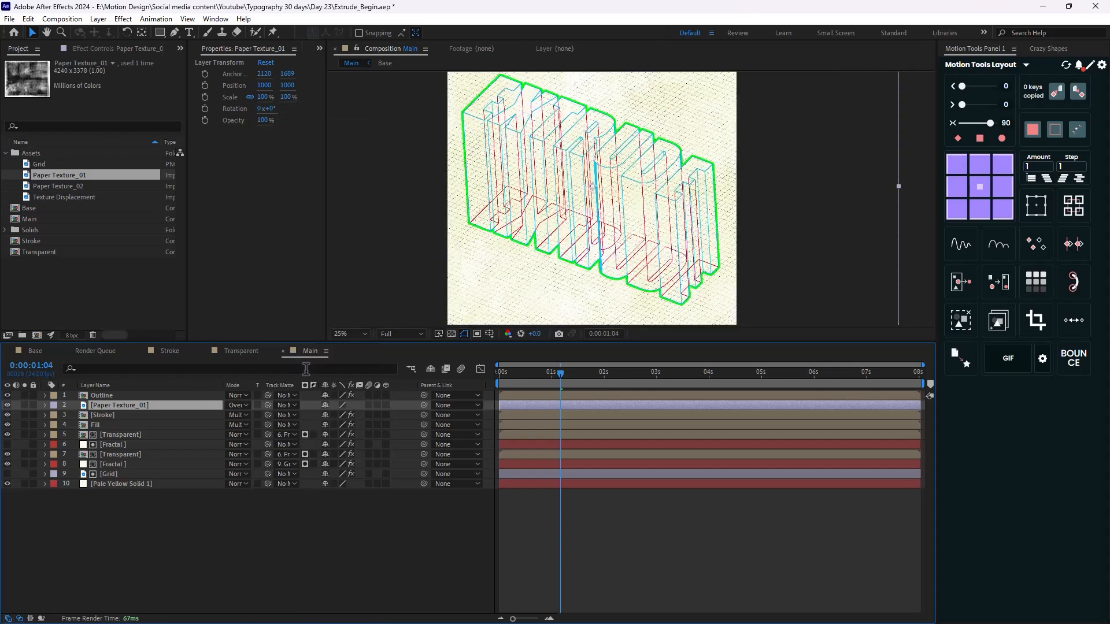
scroll(503, 285, up, 2)
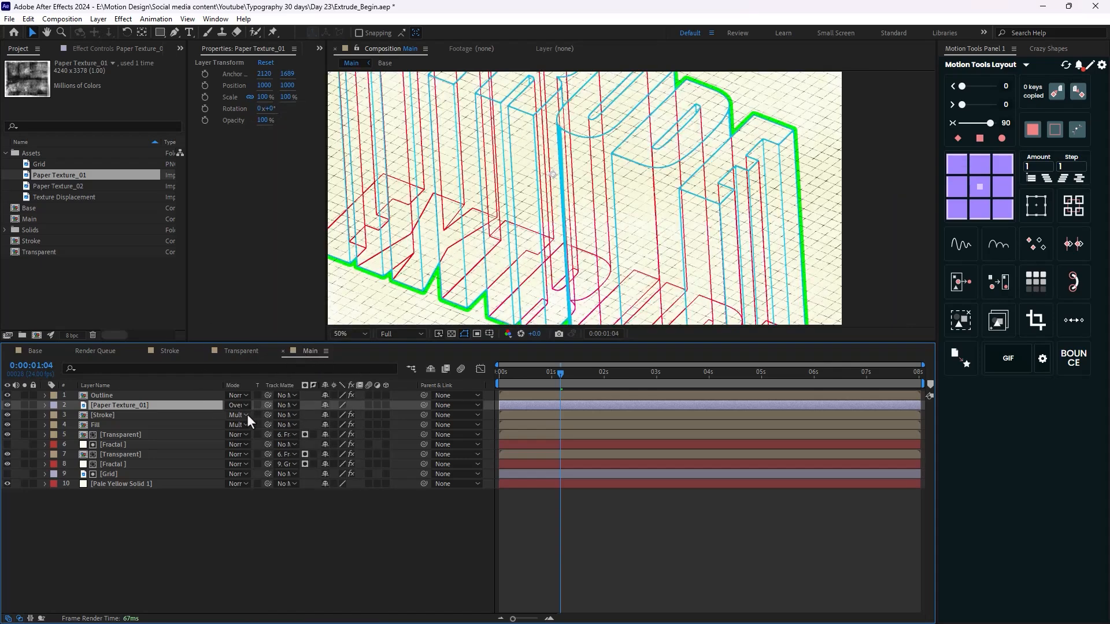
drag(268, 405, 151, 426)
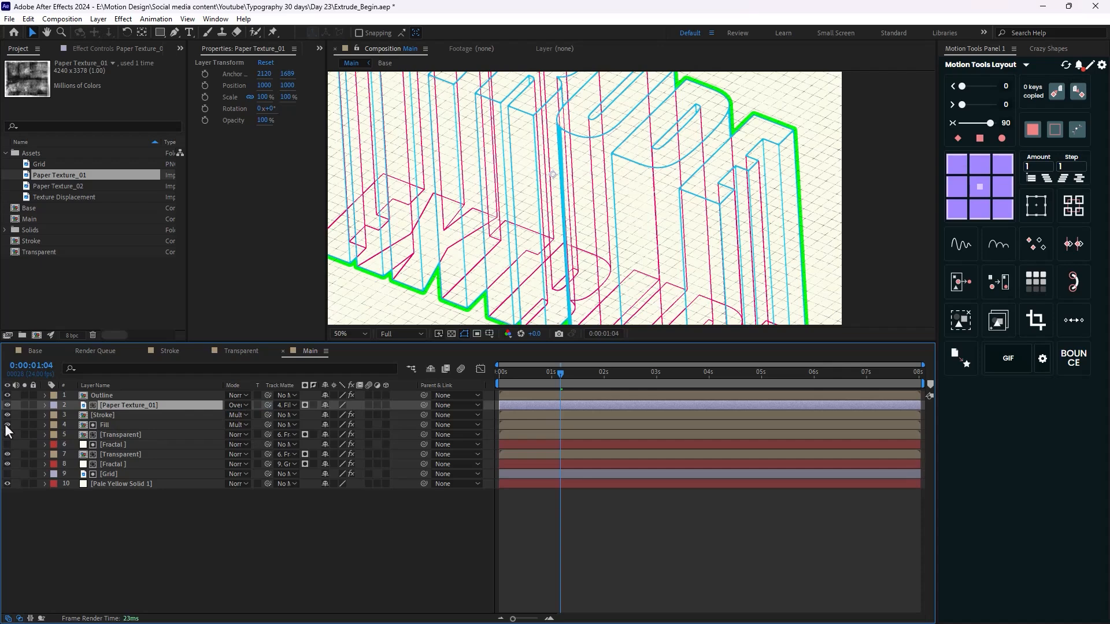
key(period)
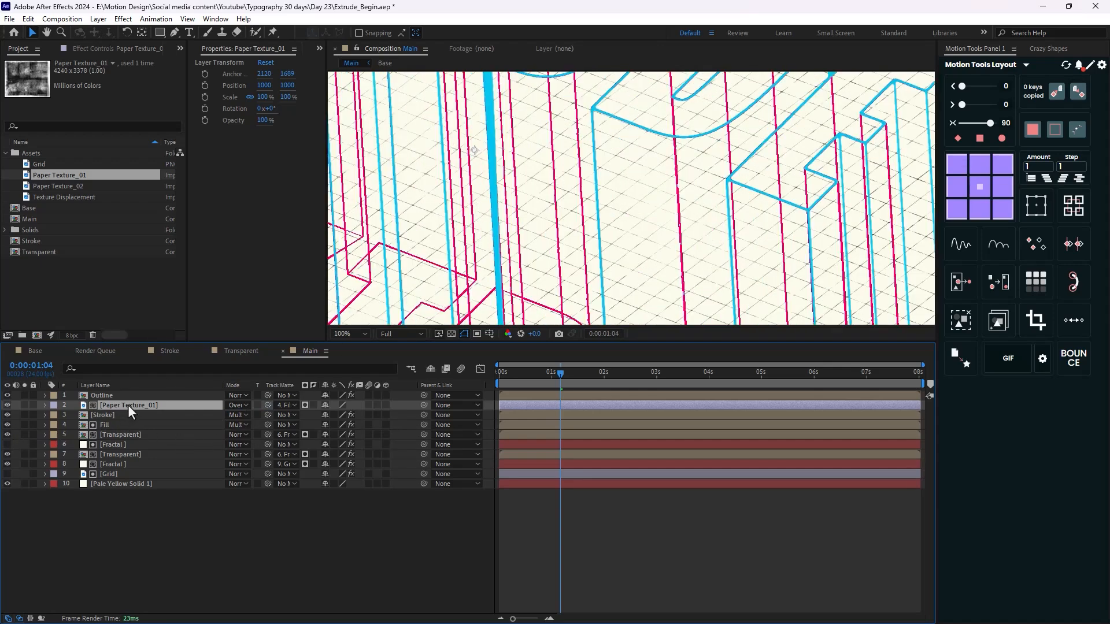
Duplicate the Paper Texture_01 layer, use the Stroke layer as the copy's track matte and check the texture up close
key(ctrl+d)
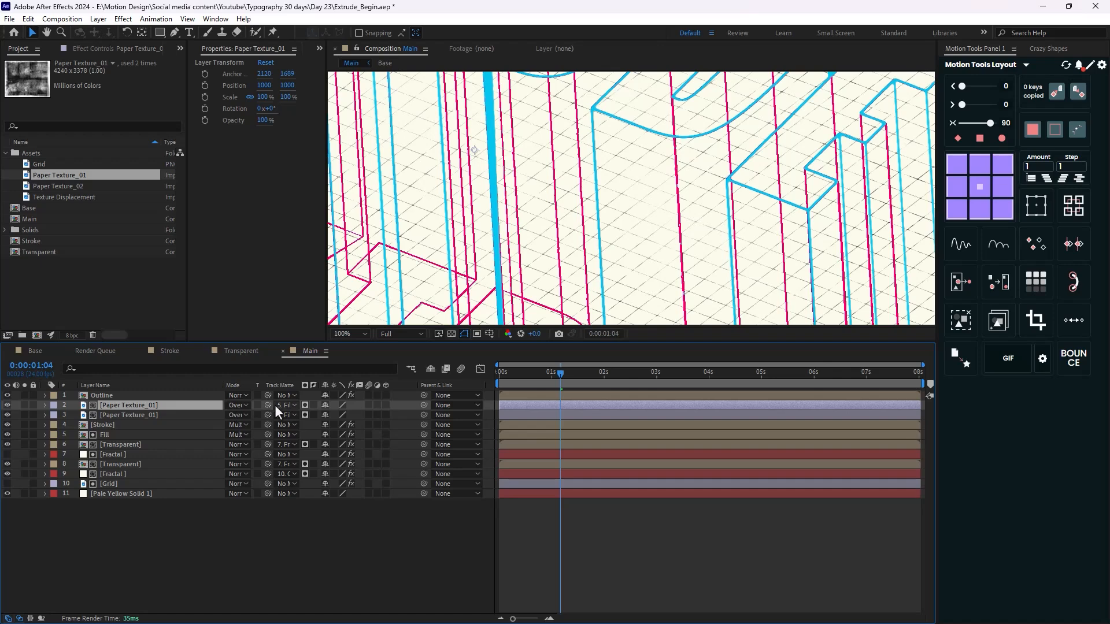
drag(269, 405, 155, 424)
key(period)
key(period)
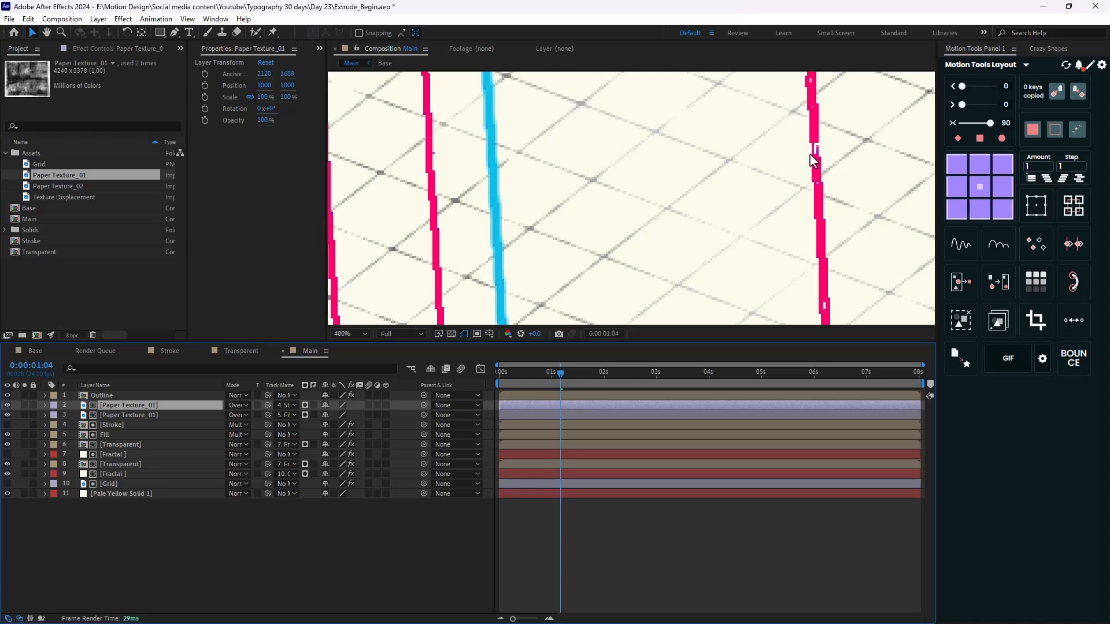
key(comma)
key(comma)
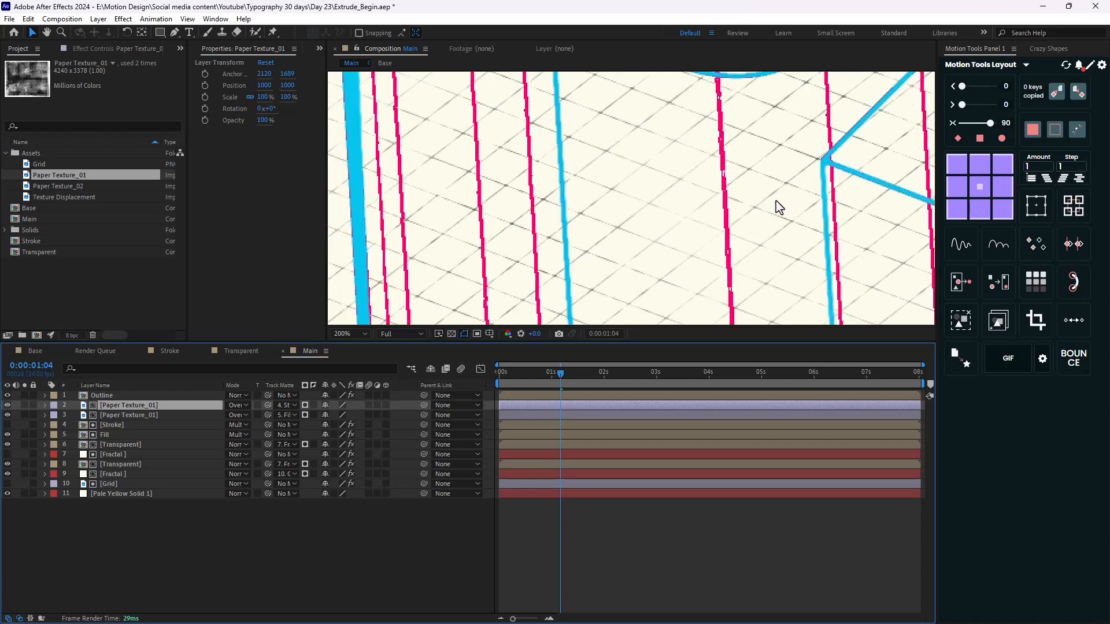
key(comma)
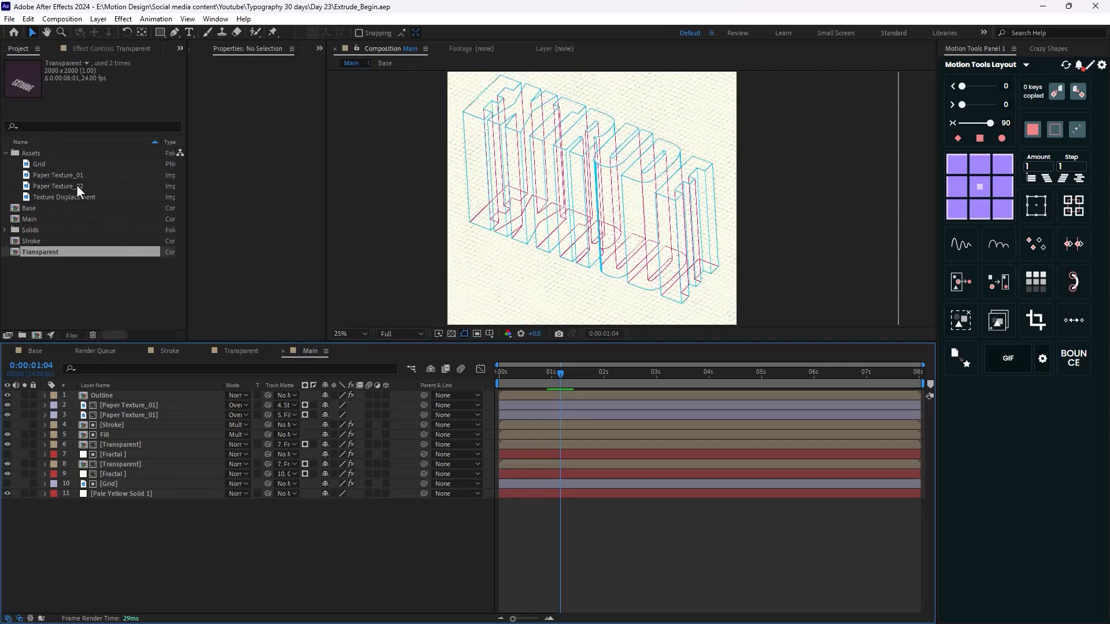
Place the Texture Displacement image as the top layer of the Main composition with the Darken blending mode
drag(75, 197, 127, 394)
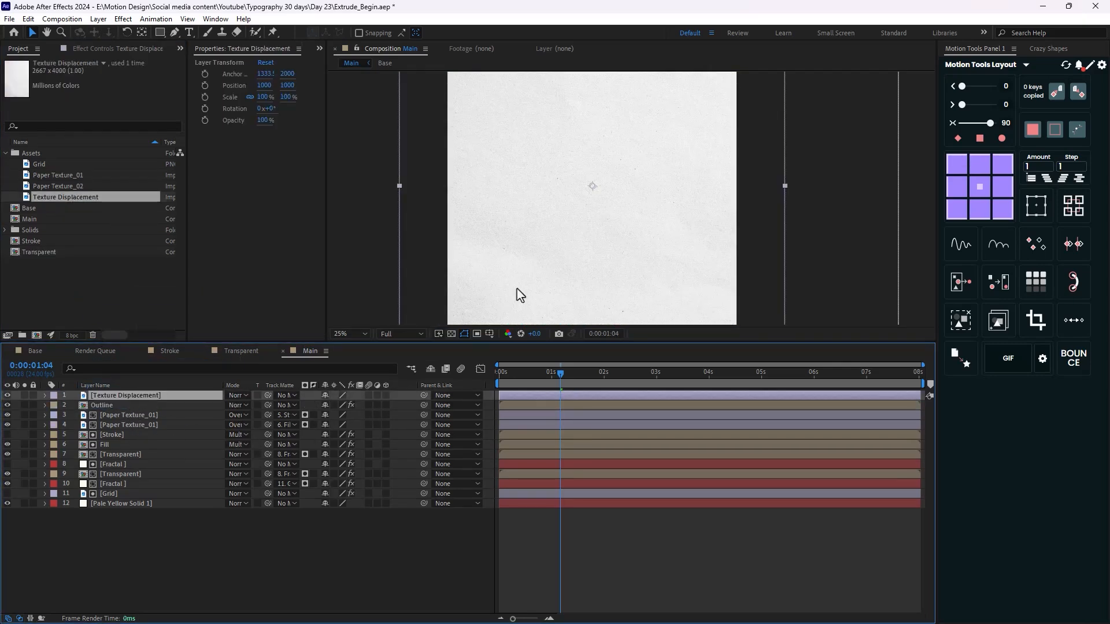
click(237, 396)
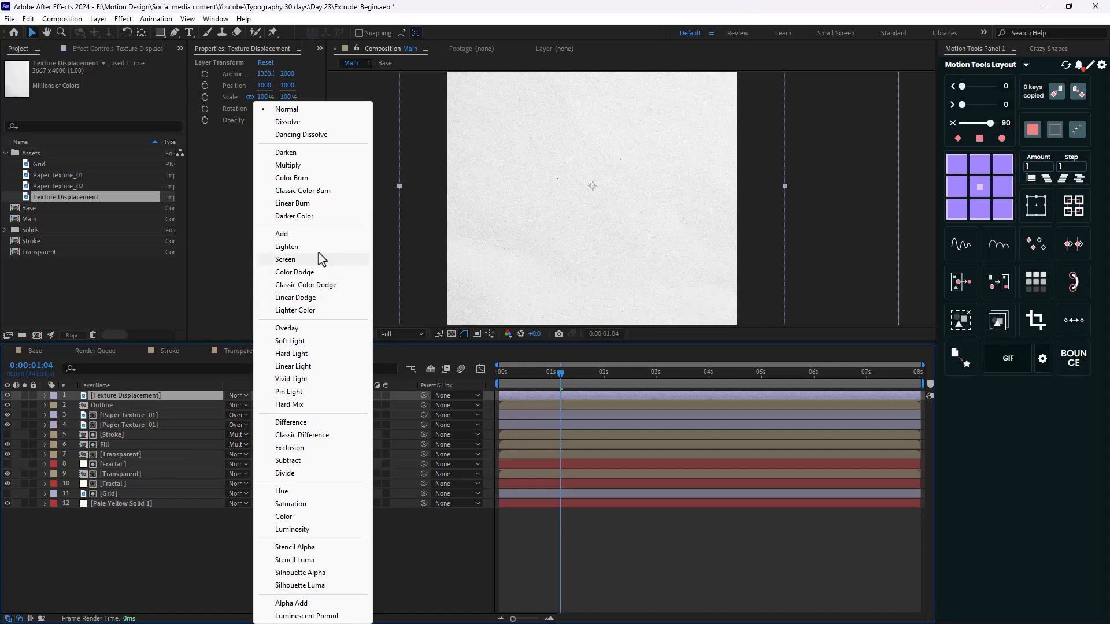
click(299, 154)
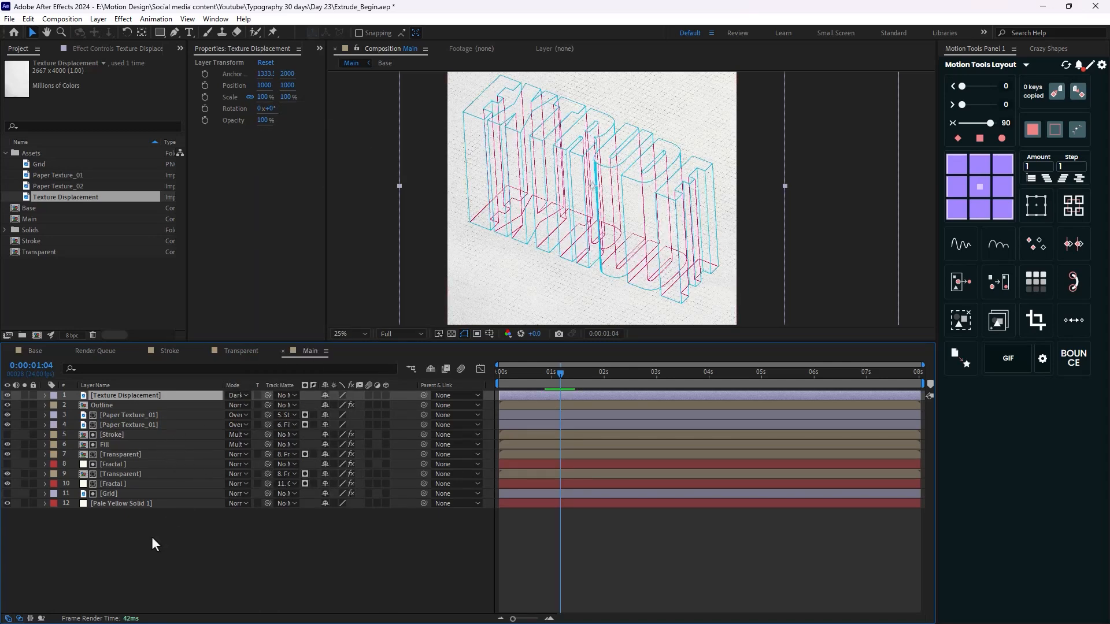
Apply the Displacement Map effect to the lower Transparent layer, using Texture Displacement as its displacement map layer
click(129, 473)
key(ctrl+space)
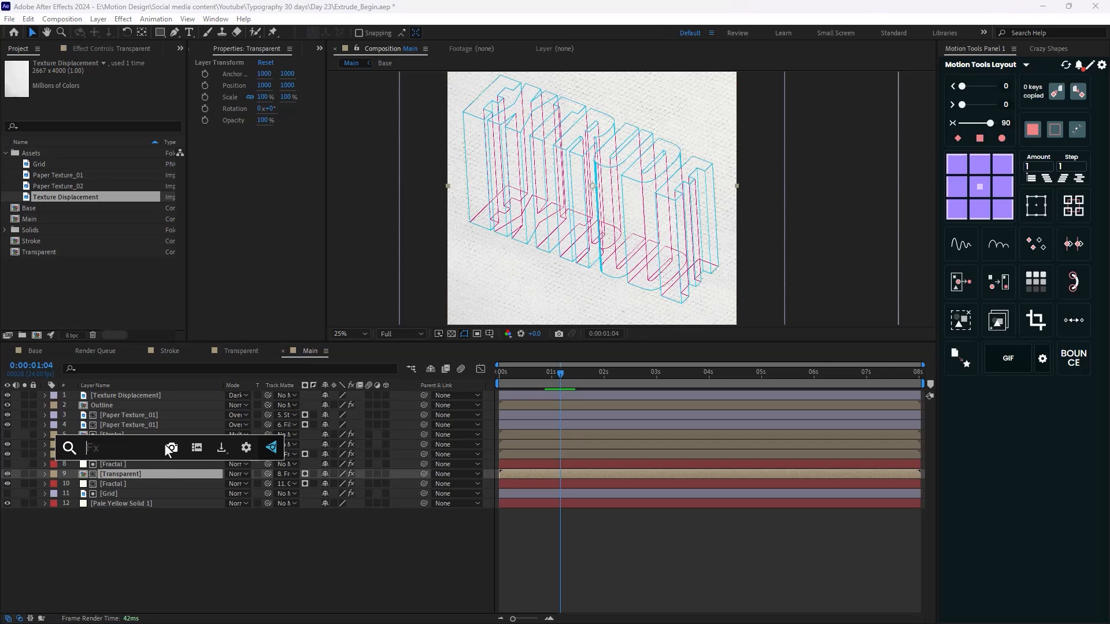
text(disp)
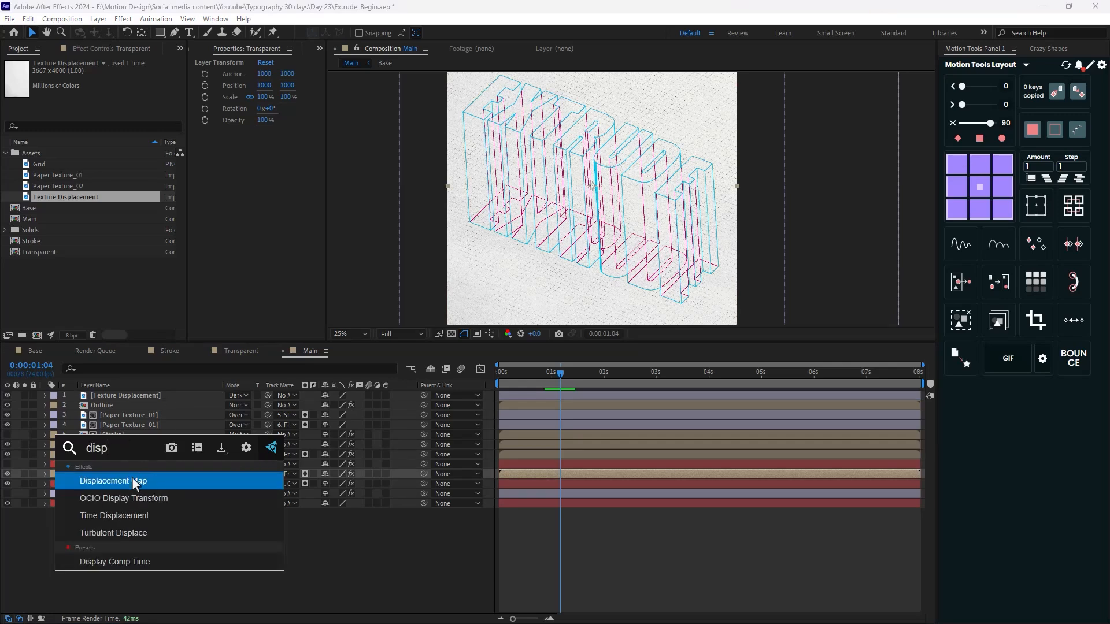
click(132, 481)
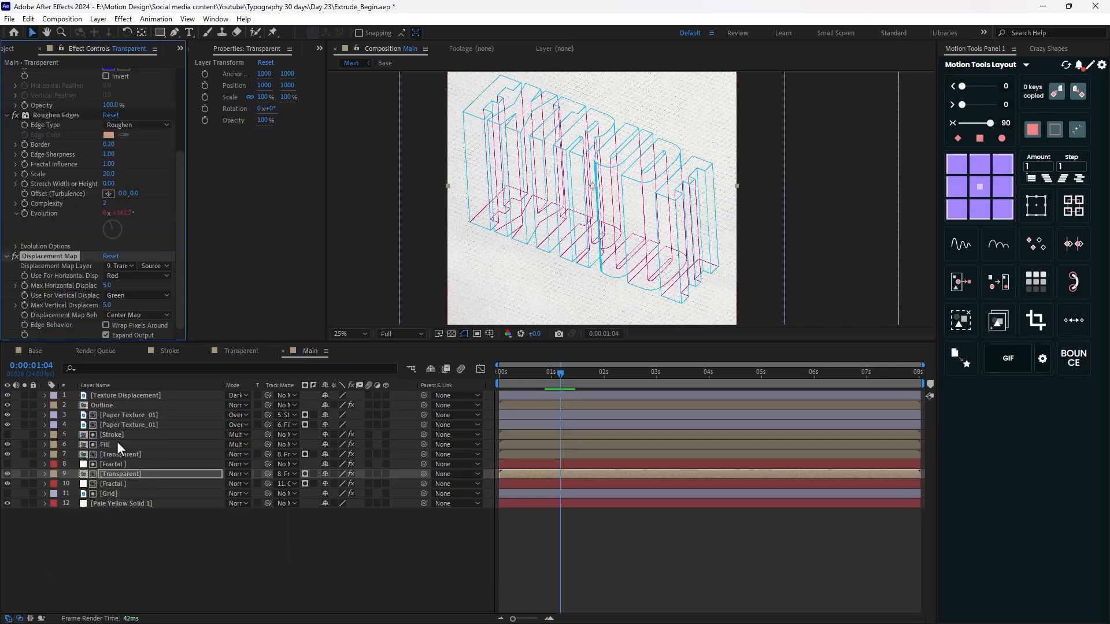
click(123, 267)
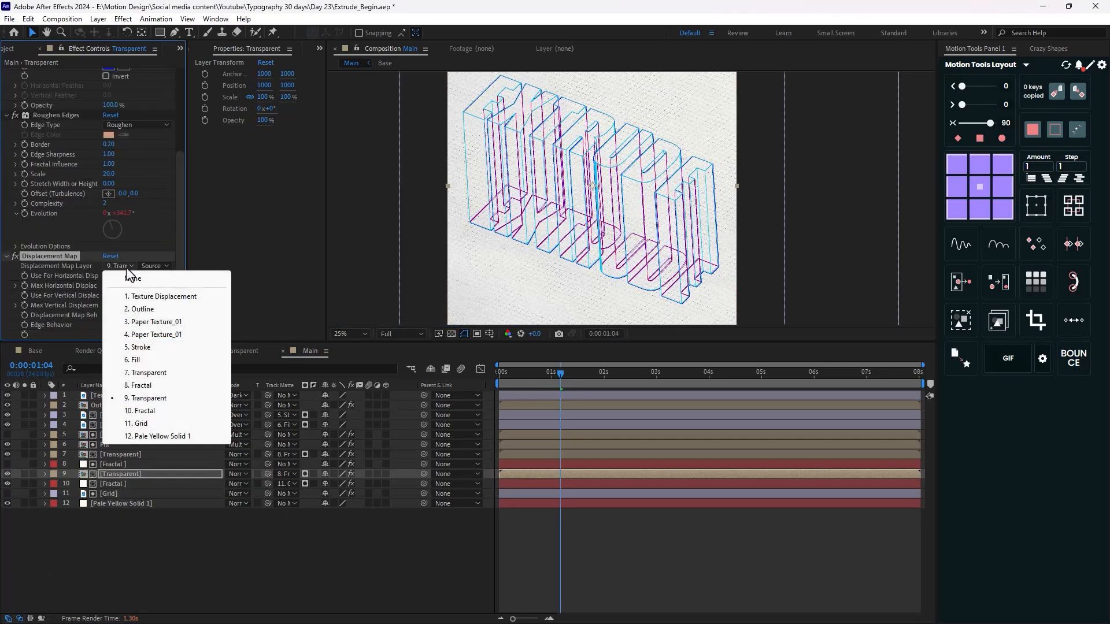
click(141, 297)
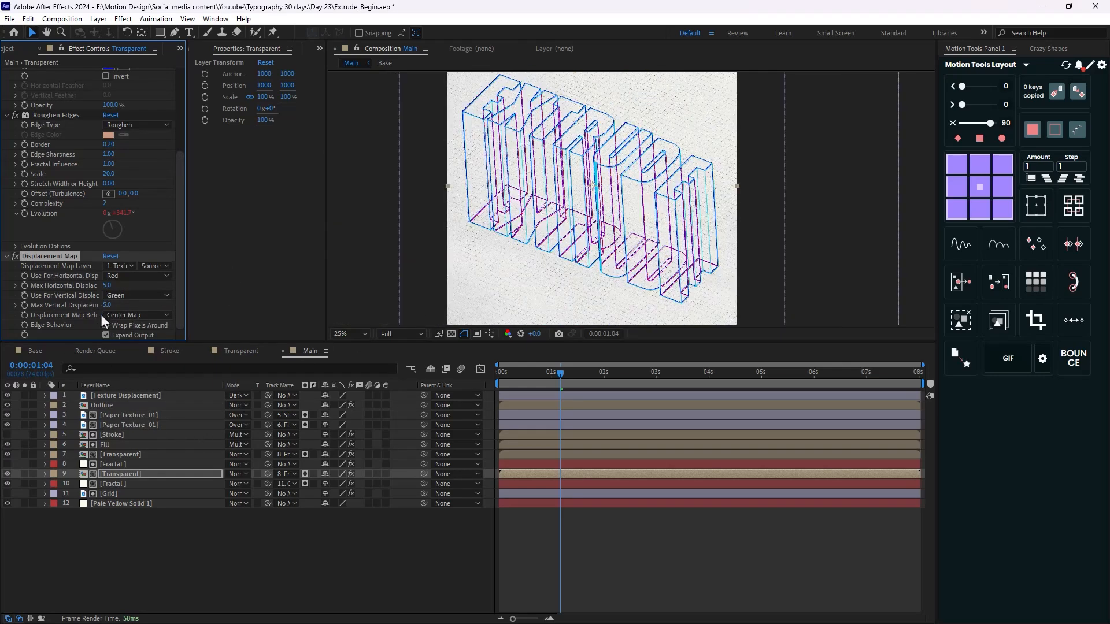
Copy the Displacement Map effect onto the upper Transparent, Fill, Stroke and Outline layers
click(119, 454)
ctrl+click(116, 434)
ctrl+click(117, 404)
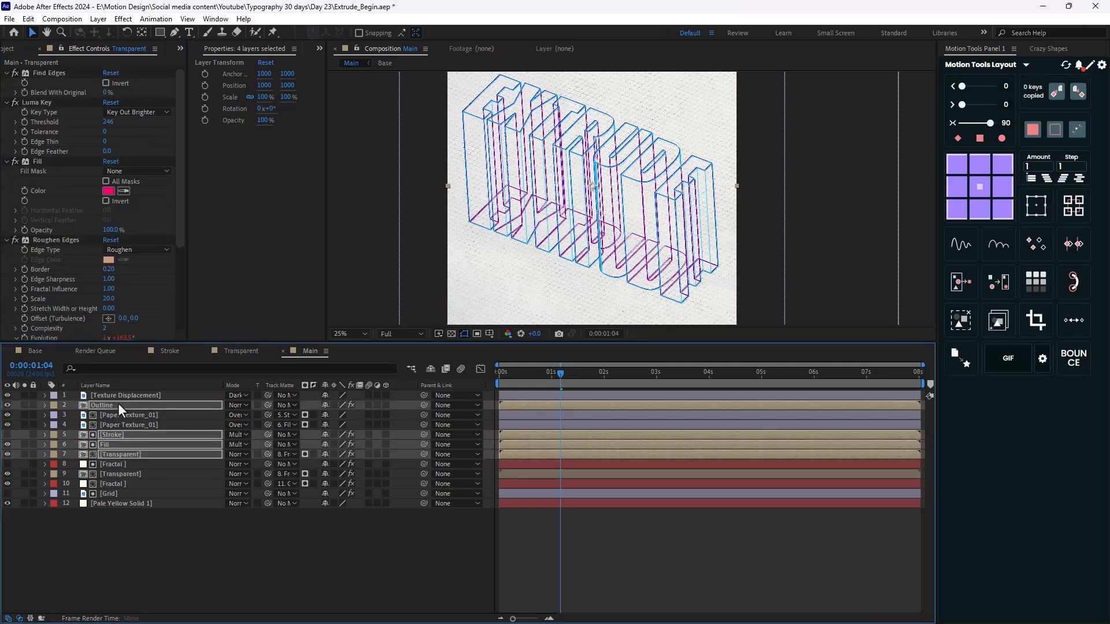
scroll(595, 231, up, 2)
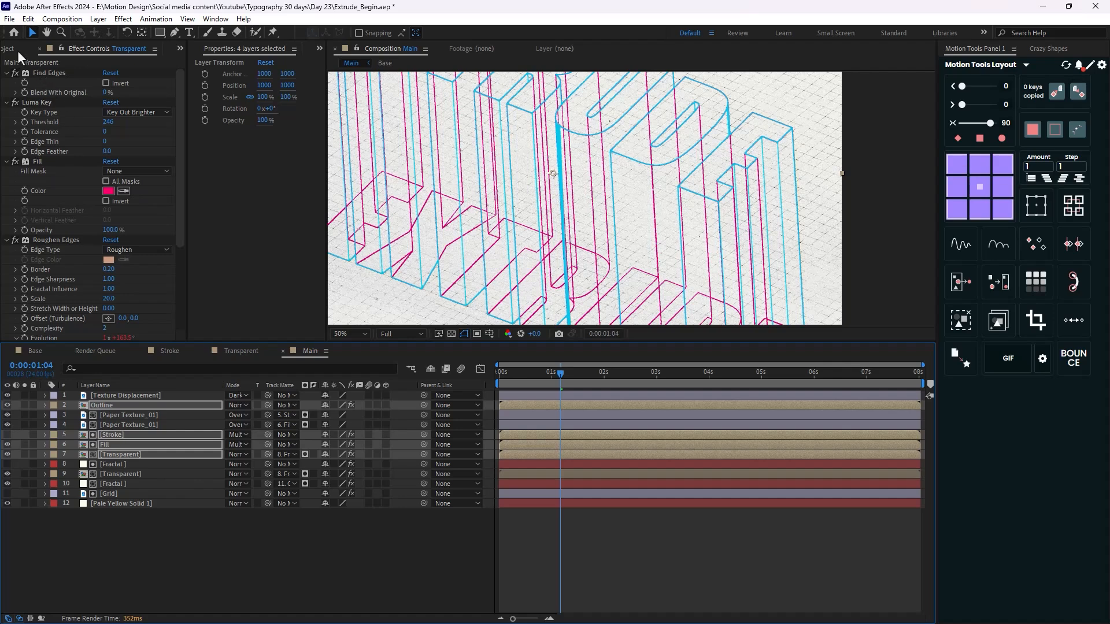
Place the Paper Texture_02 image as the top layer of the Main composition with the Screen blending mode
click(18, 50)
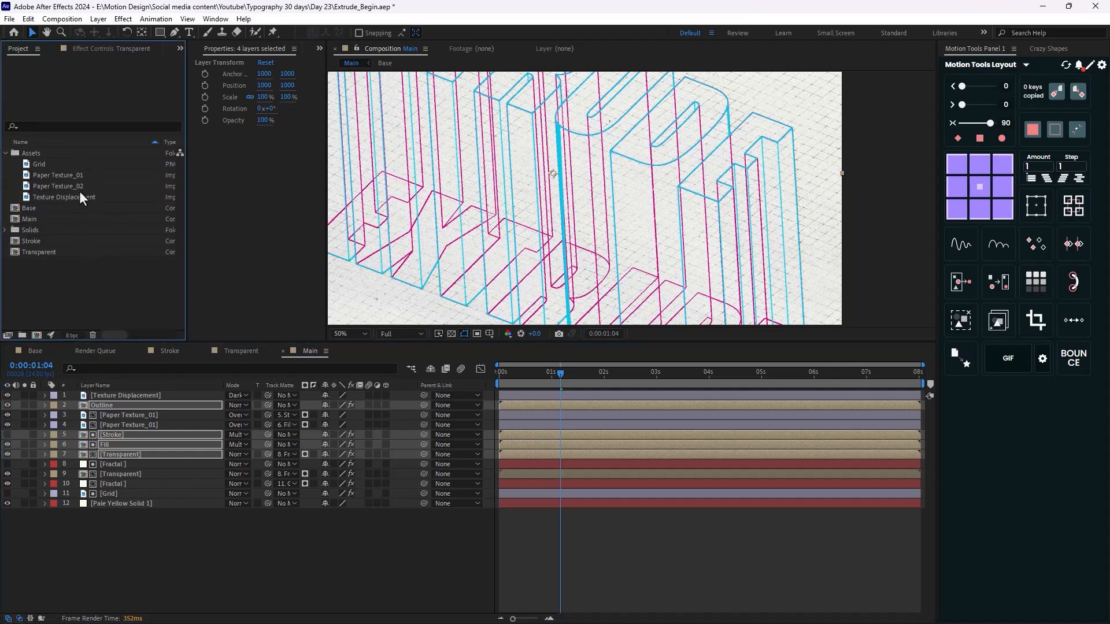
drag(78, 187, 128, 397)
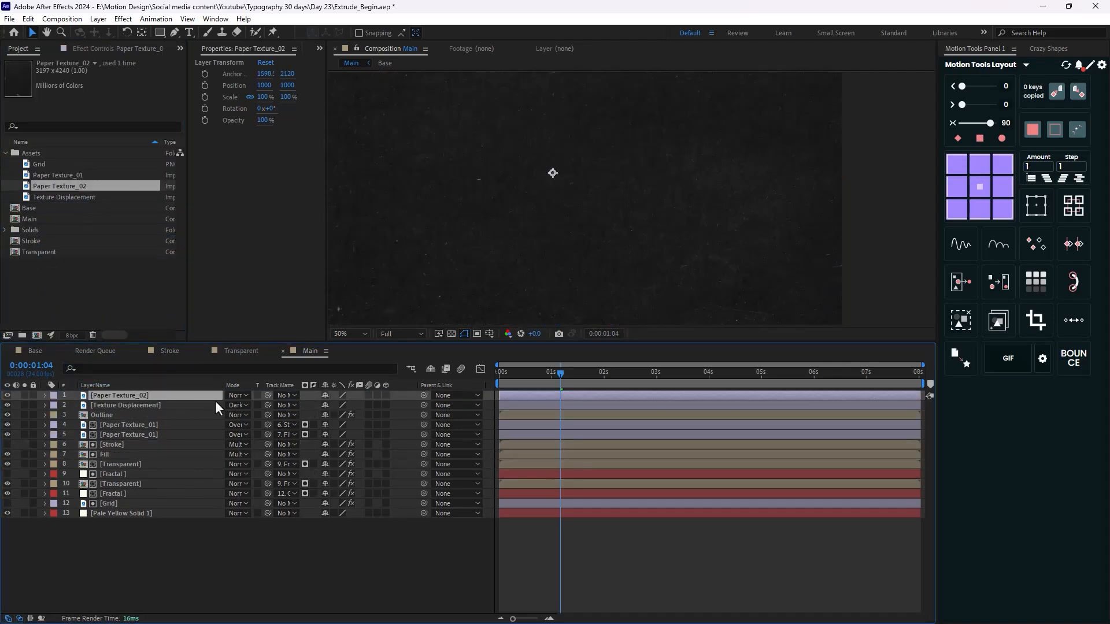
click(234, 397)
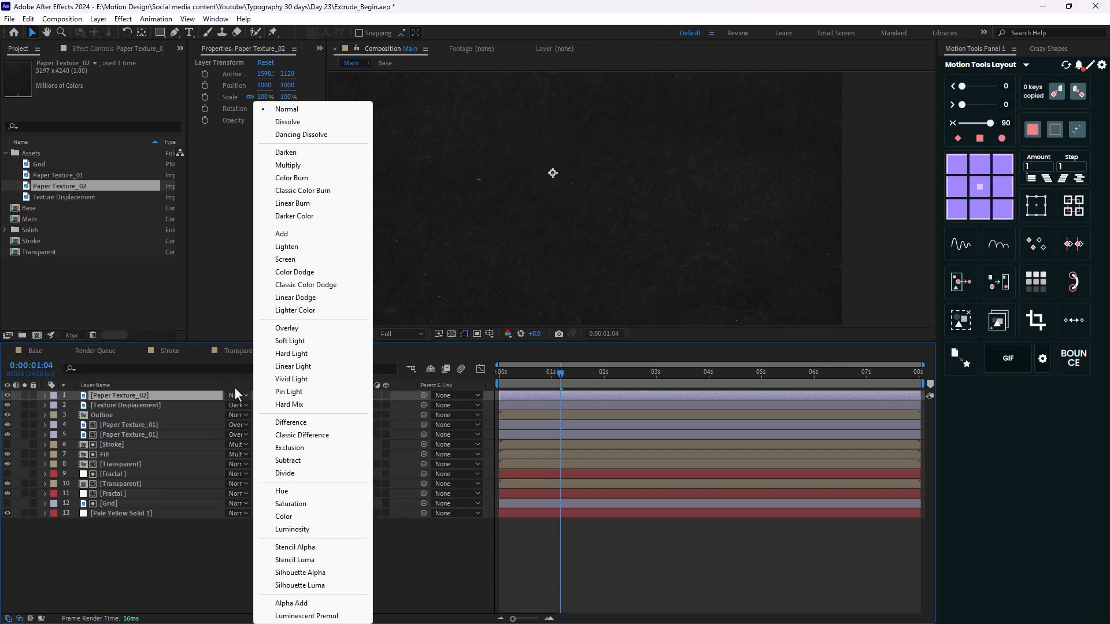
click(285, 260)
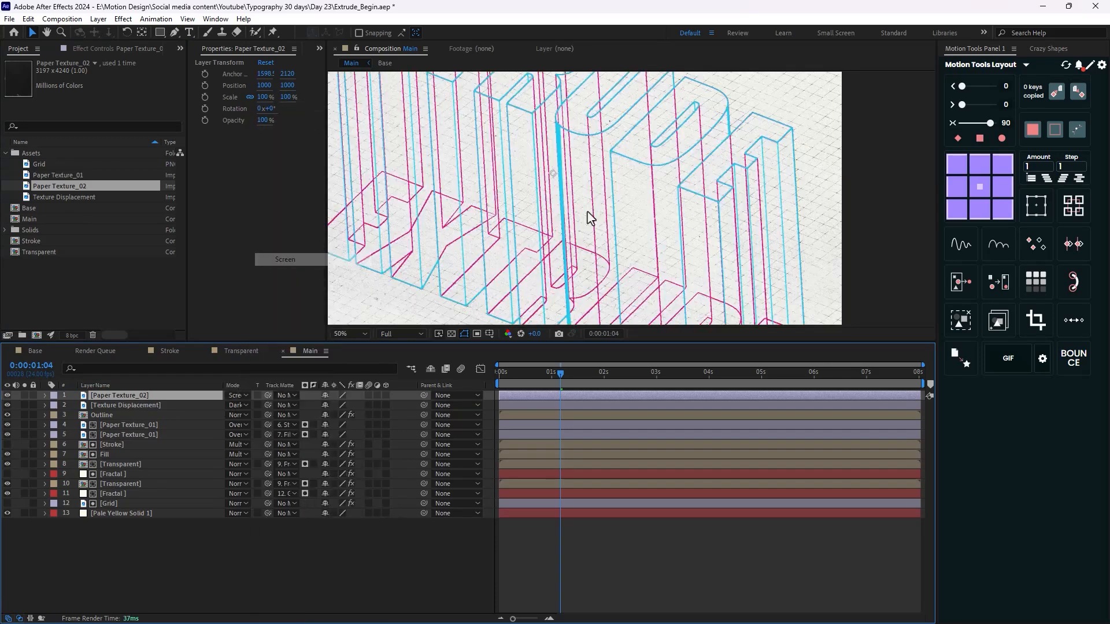
scroll(589, 218, down, 5)
key(ctrl+shift+a)
scroll(615, 237, up, 2)
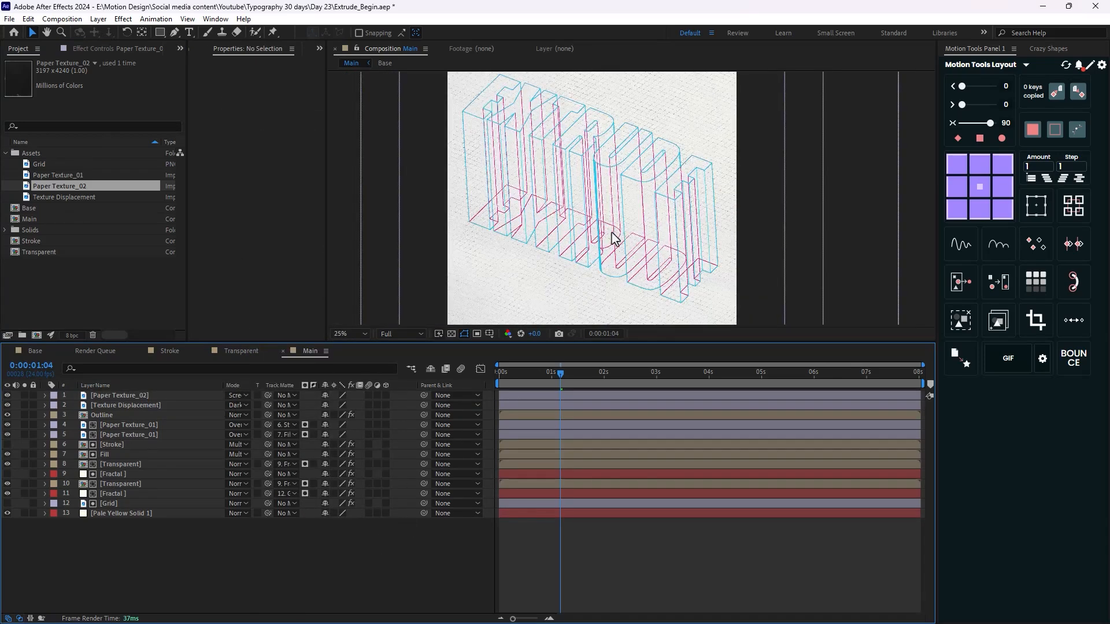
scroll(609, 238, up, 2)
scroll(610, 248, down, 2)
At 0:00:00:03, change the Outline layer's Fill effect color to a very dark navy blue
drag(547, 377, 505, 382)
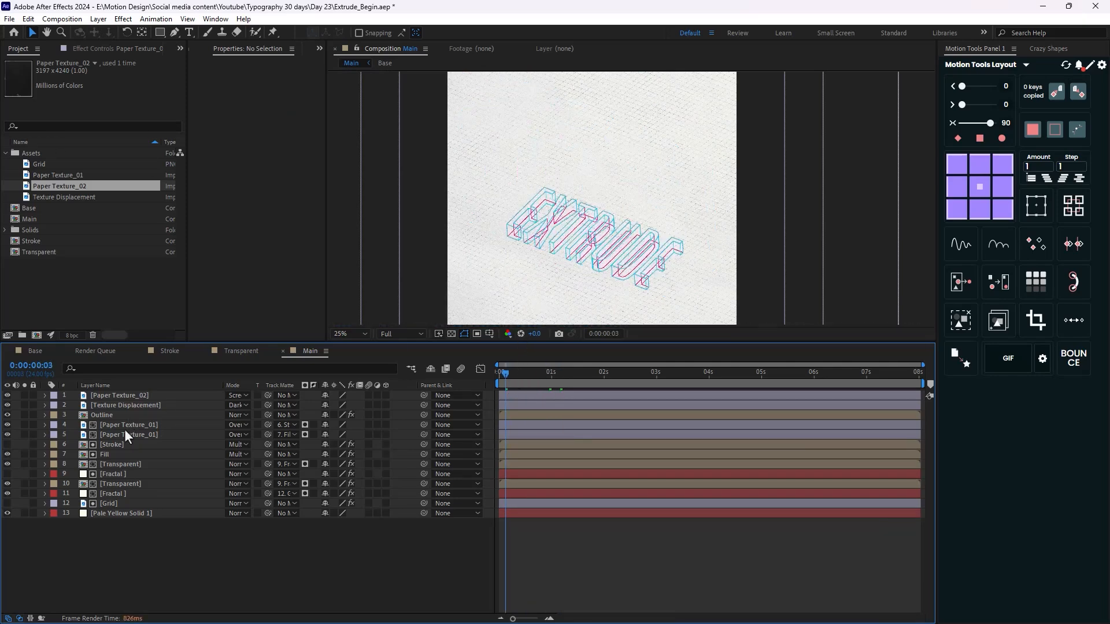
click(112, 417)
click(92, 50)
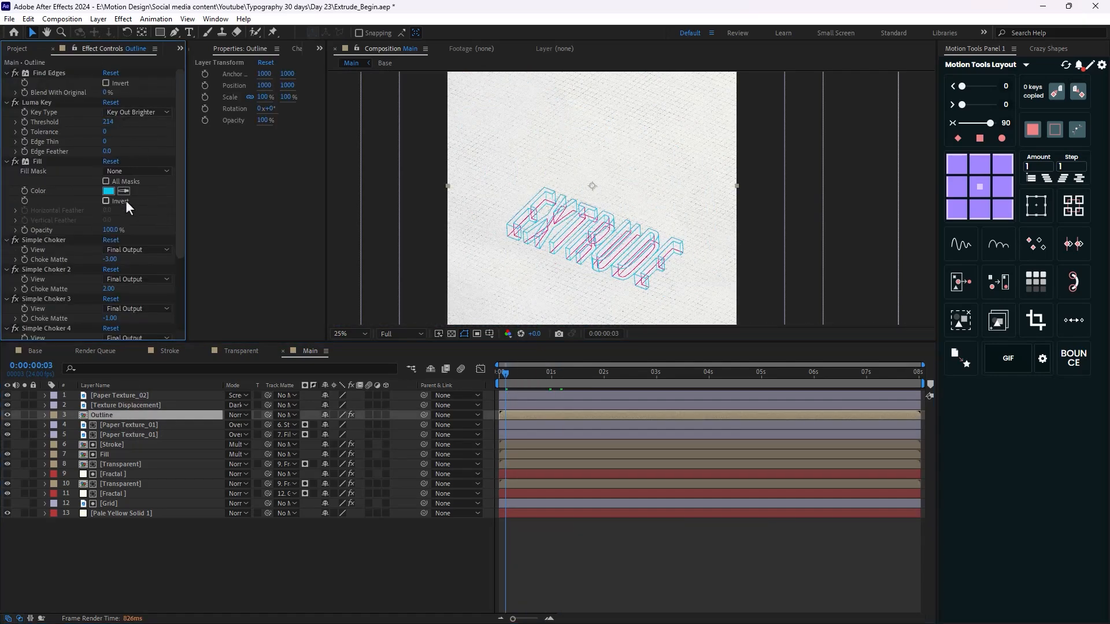
click(108, 191)
drag(538, 405, 539, 455)
click(648, 336)
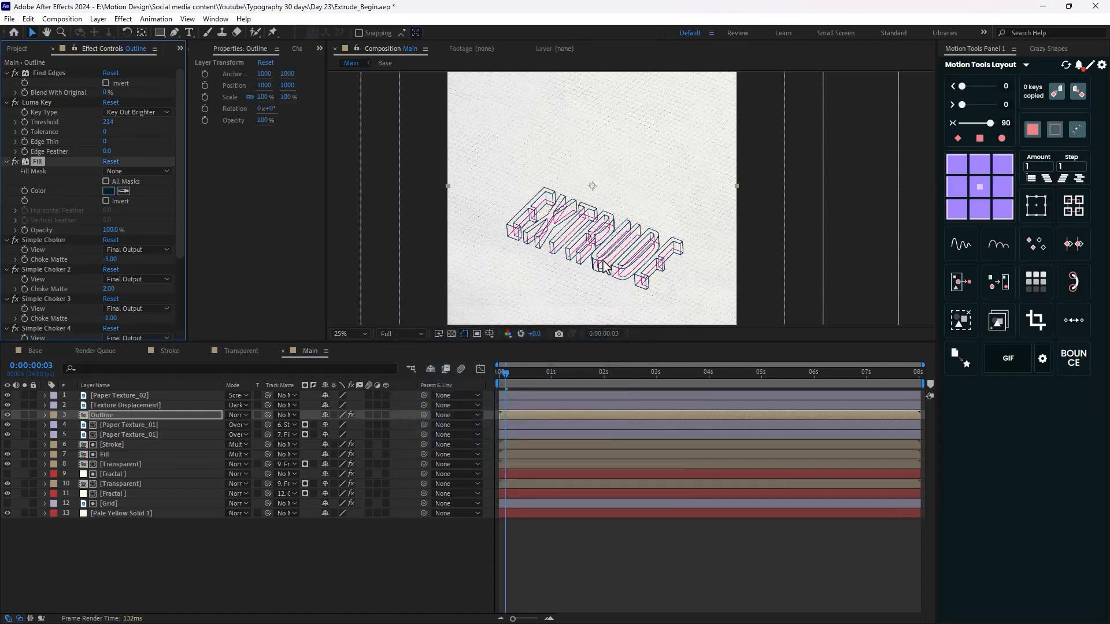
scroll(600, 269, up, 2)
drag(441, 206, 433, 139)
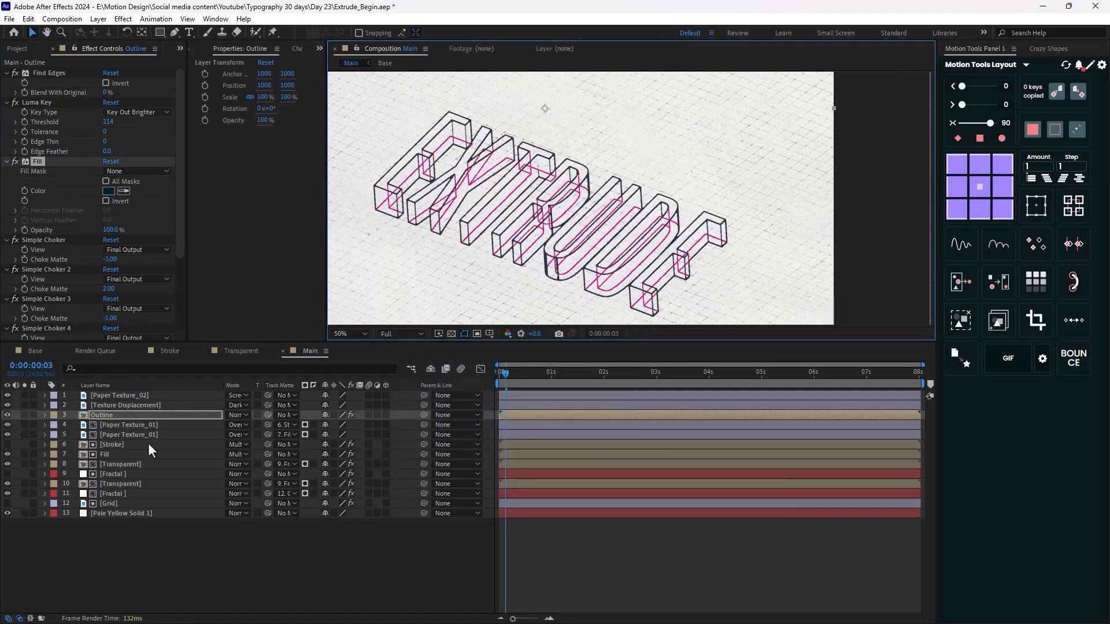
Make the Stroke layer visible and change its Fill effect color to bright blue
click(126, 448)
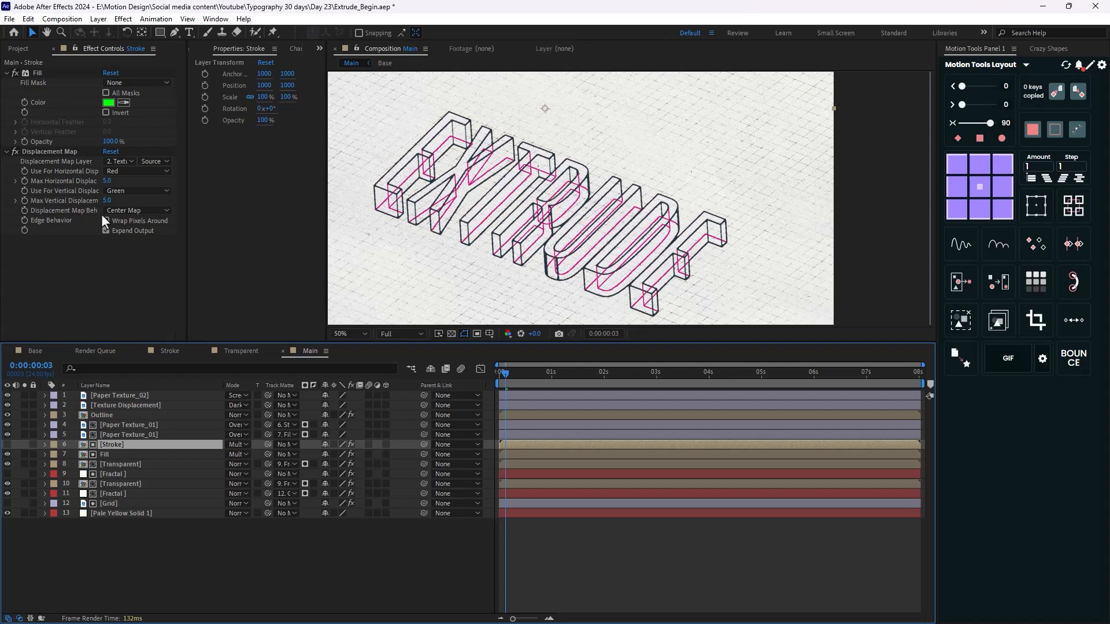
click(109, 103)
click(653, 352)
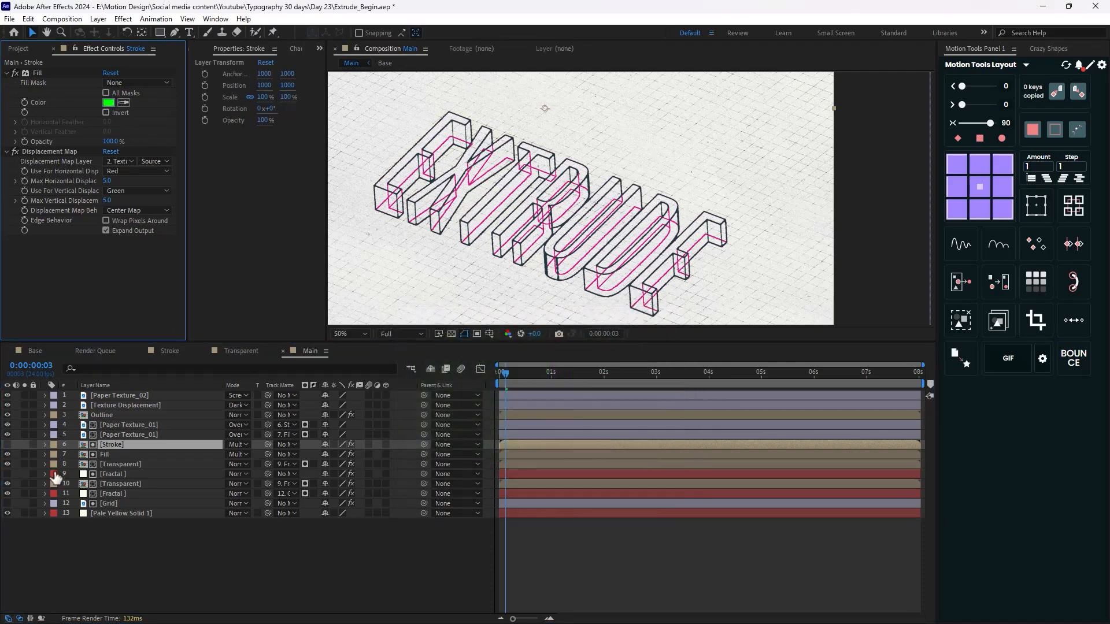
click(6, 445)
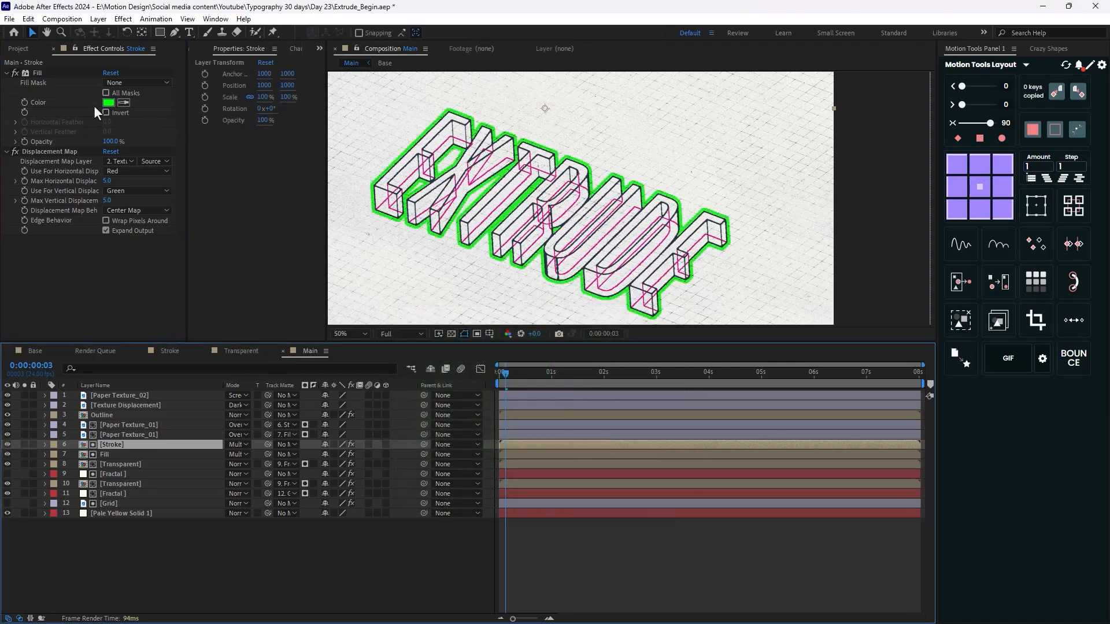
click(108, 103)
drag(558, 356, 560, 396)
click(654, 336)
scroll(606, 271, up, 1)
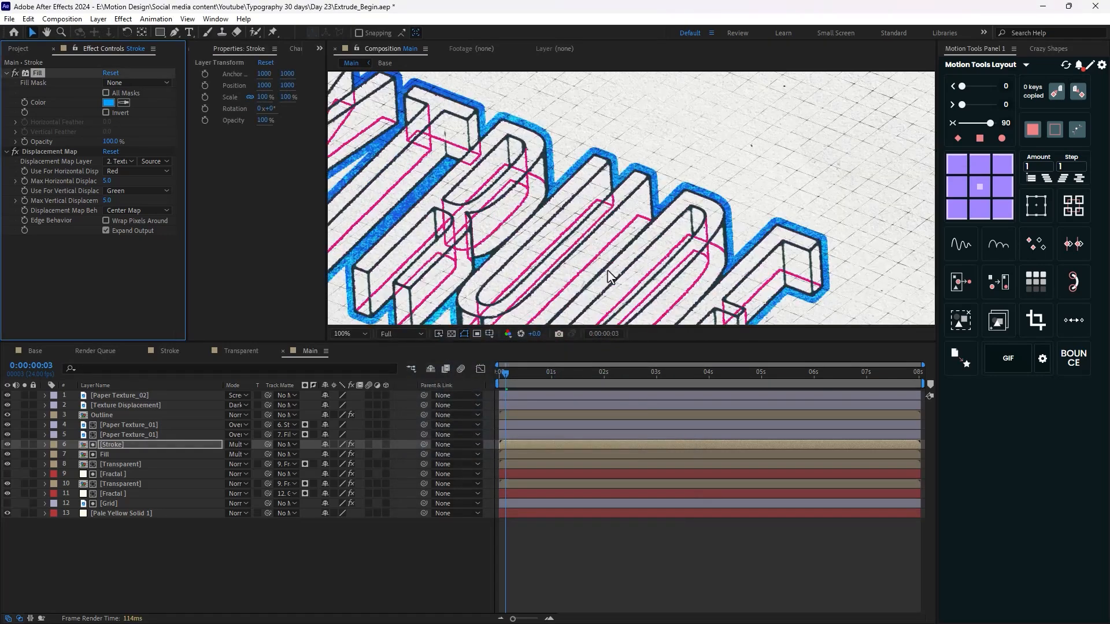
Set the upper Transparent layer's Fill effect color to blue-violet 3600FF
click(116, 465)
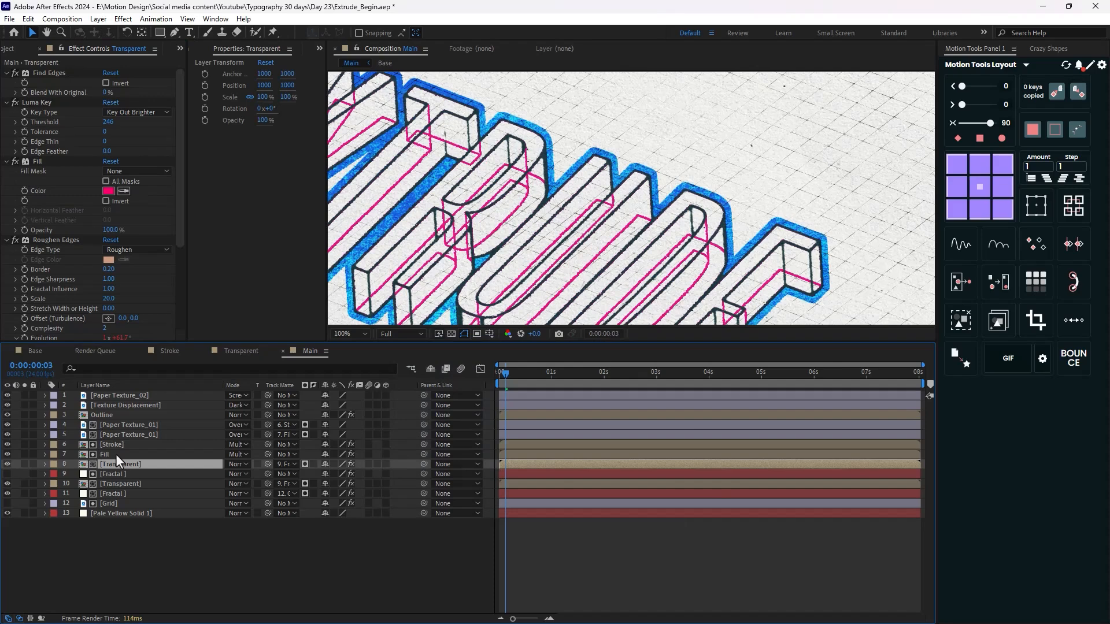
click(104, 191)
drag(566, 350, 561, 375)
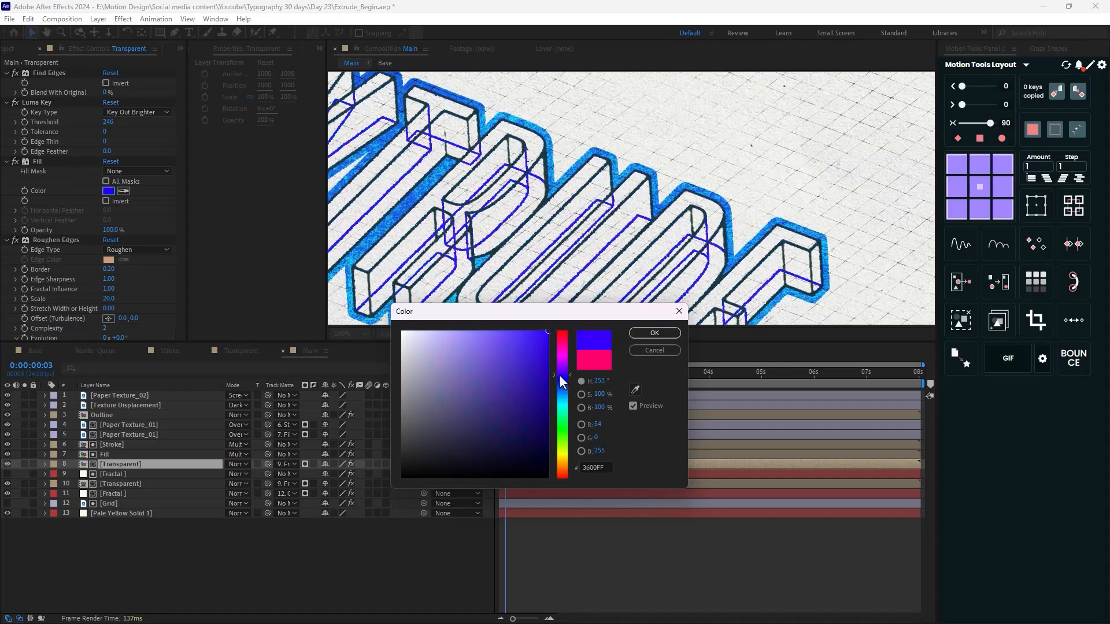
click(639, 333)
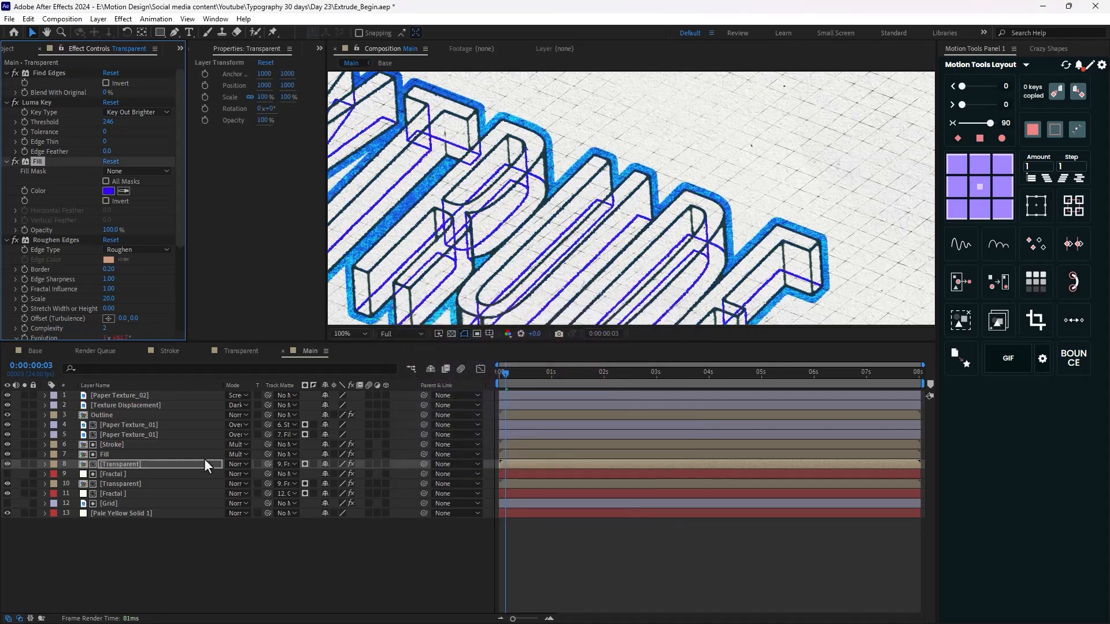
Try bright green as the Fill effect color of the lower Transparent layer
click(147, 484)
click(108, 190)
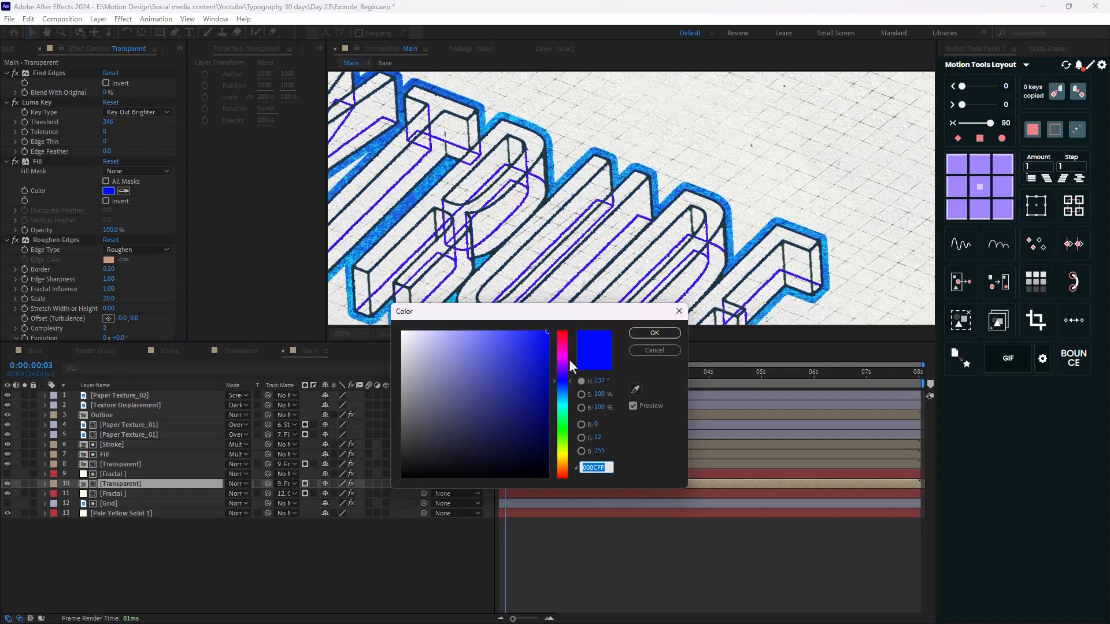
mouse_move(569, 359)
mouse_down()
mouse_move(564, 329)
mouse_move(544, 411)
mouse_move(542, 376)
mouse_up()
mouse_move(566, 434)
mouse_down()
mouse_move(563, 448)
mouse_move(563, 430)
mouse_up()
drag(538, 382, 542, 337)
click(645, 338)
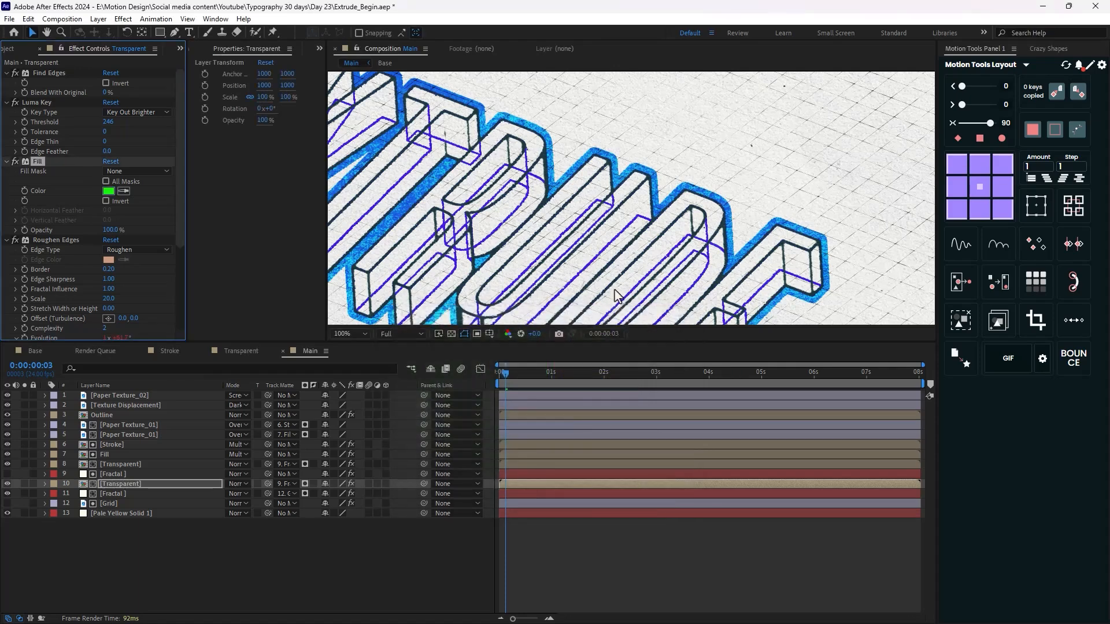
scroll(613, 289, up, 2)
scroll(613, 288, down, 3)
Set the lower Transparent layer's Fill effect color to a bright red and deselect all layers
click(118, 195)
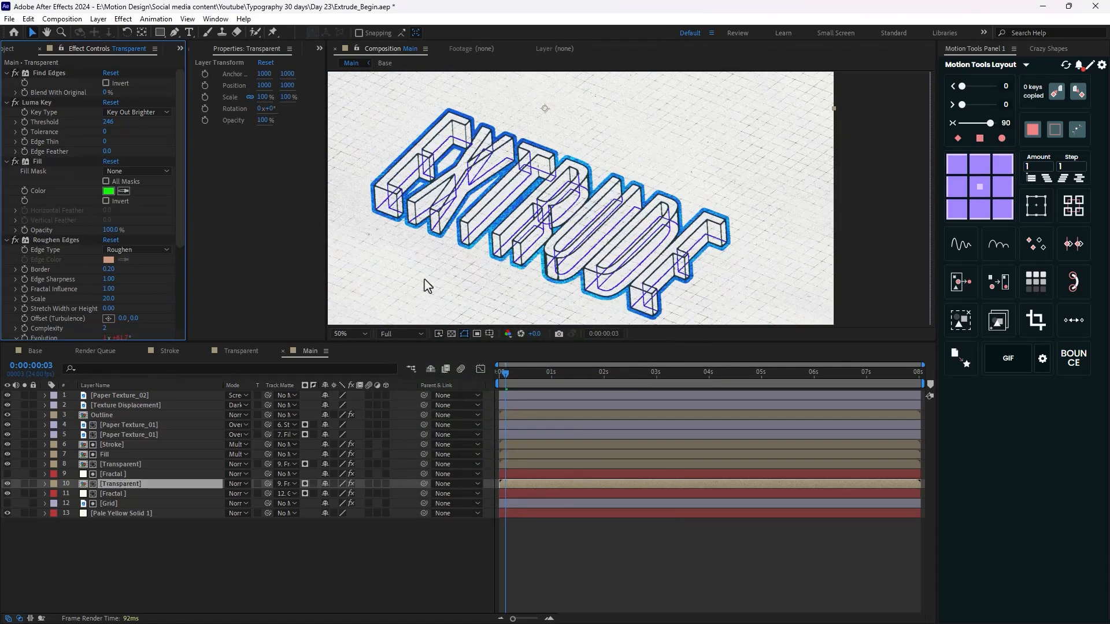
click(108, 191)
drag(562, 431, 562, 335)
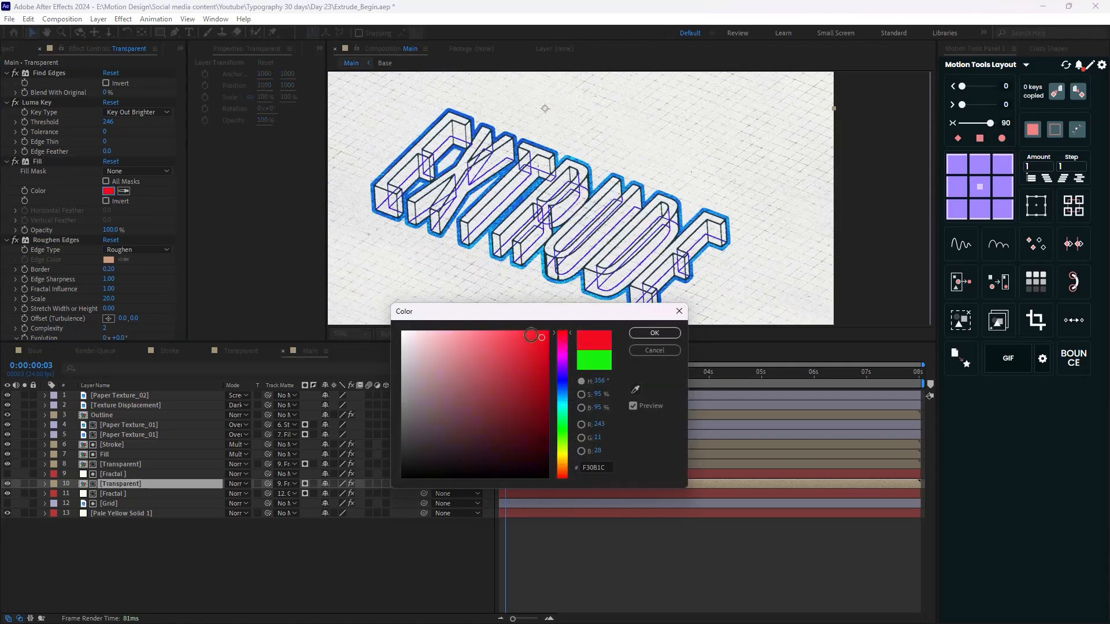
click(533, 334)
key(Return)
click(374, 525)
Preview the recolored EXTRUDE animation in the Main composition from 0:00:00:03
scroll(558, 231, down, 4)
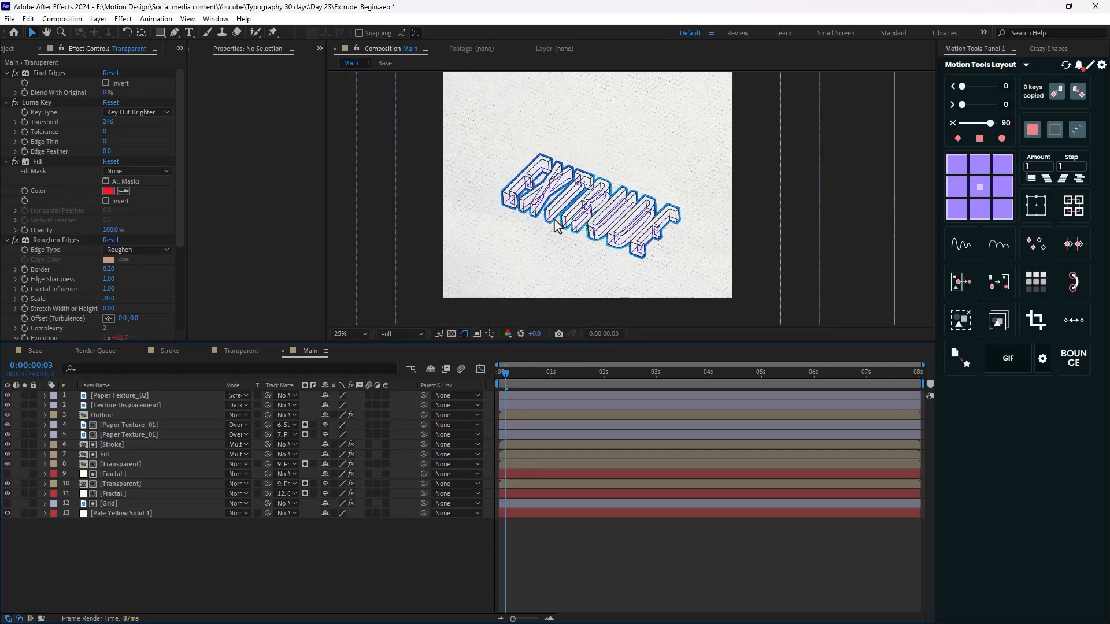
scroll(592, 247, up, 2)
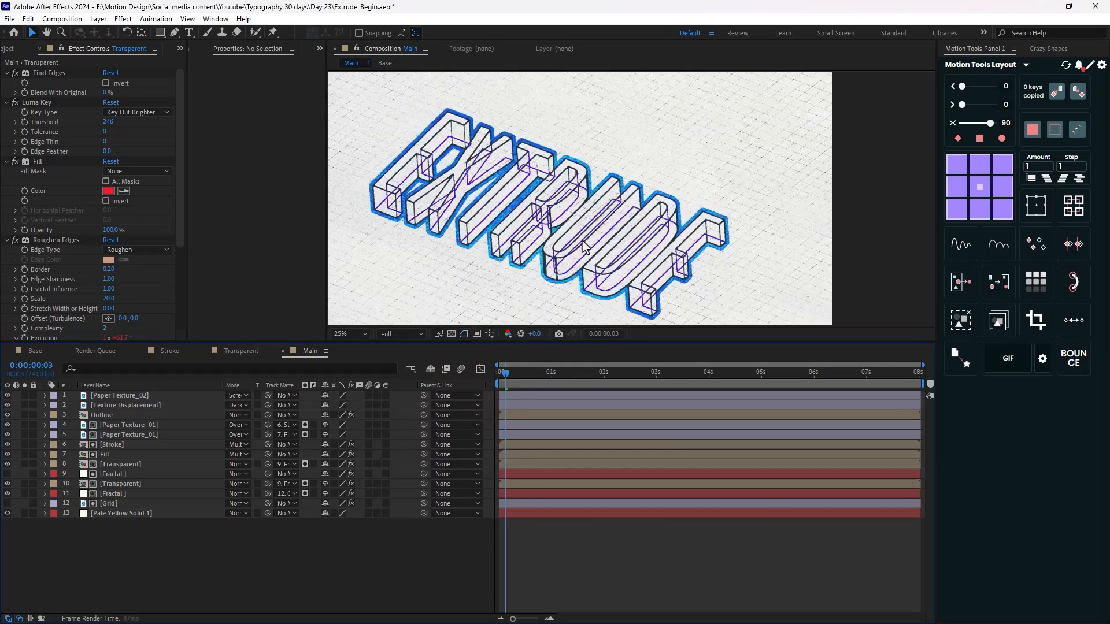
scroll(570, 239, down, 2)
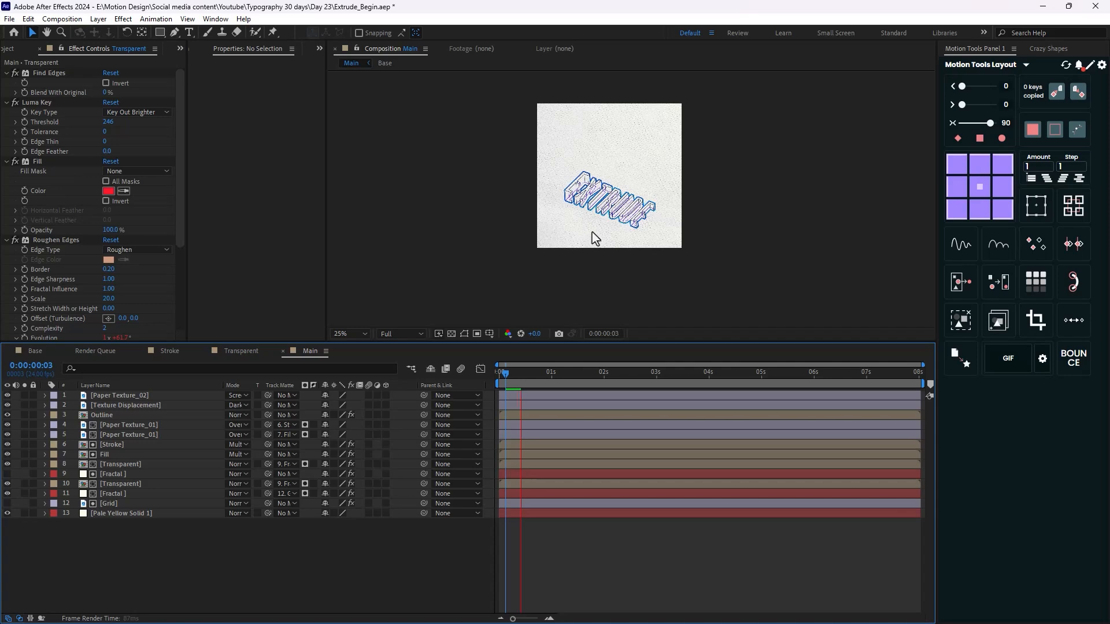
scroll(592, 237, up, 2)
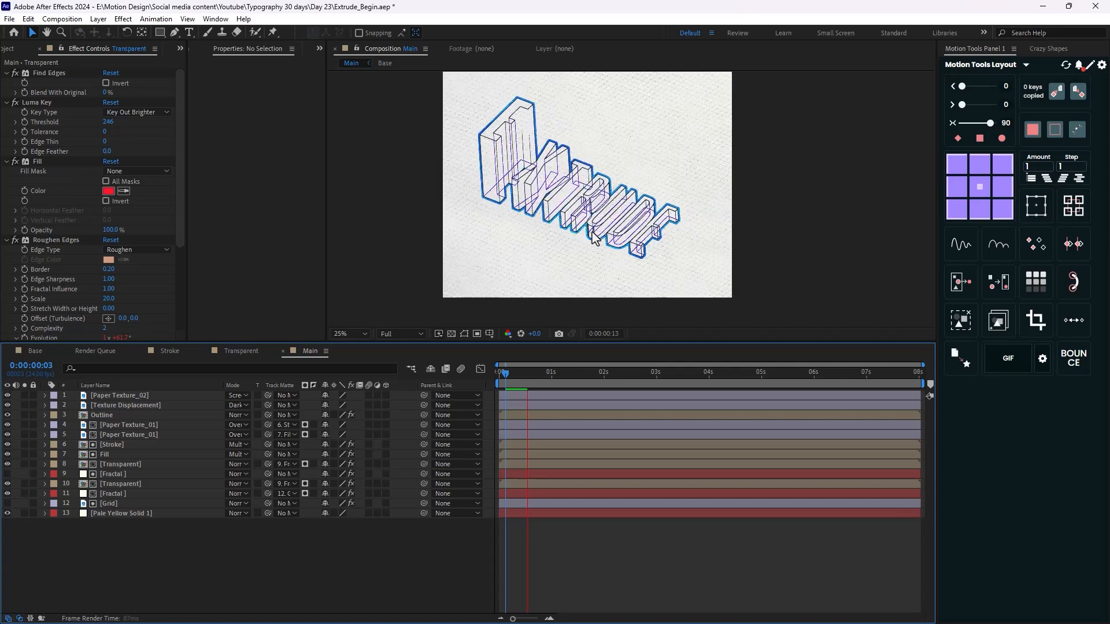